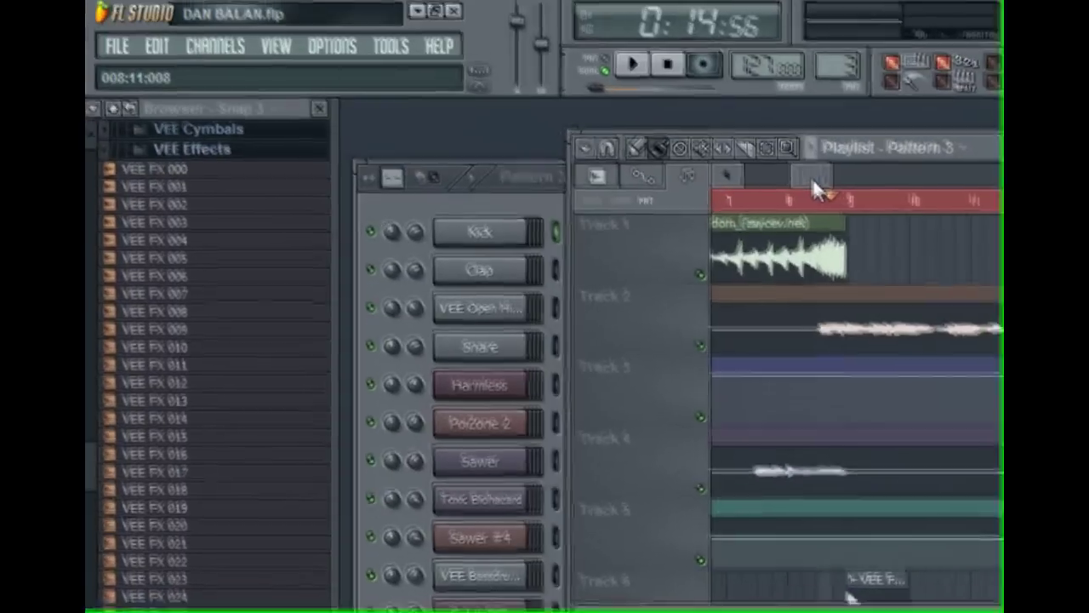
# - Enlarge the playlist's audio track area around bars 9 to 17 to show the full Track 6 effect clips
pyautogui.moveTo(597, 16); pyautogui.dragTo(564, 24)
pyautogui.moveTo(778, 192); pyautogui.dragTo(831, 182)
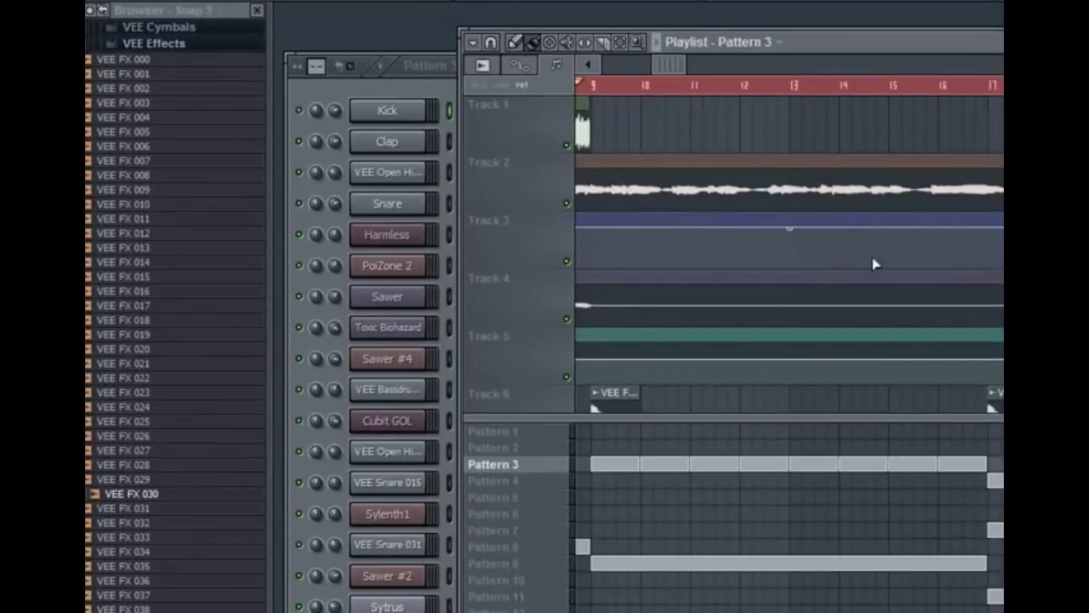
pyautogui.moveTo(865, 422); pyautogui.dragTo(878, 448)
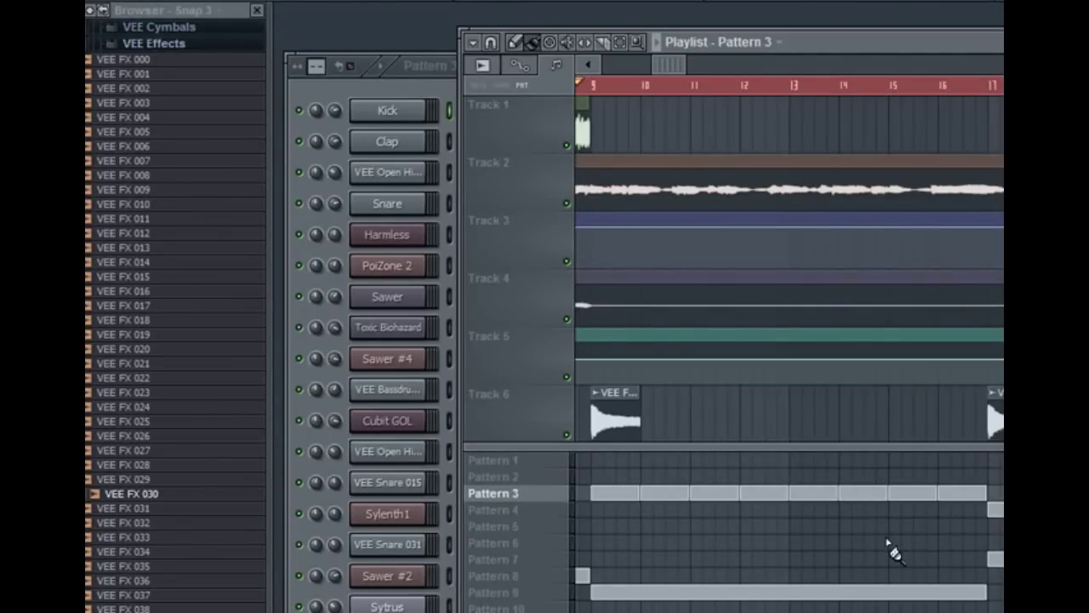
pyautogui.moveTo(862, 448)
pyautogui.mouseDown()
pyautogui.moveTo(863, 462)
pyautogui.moveTo(863, 448)
pyautogui.mouseUp()
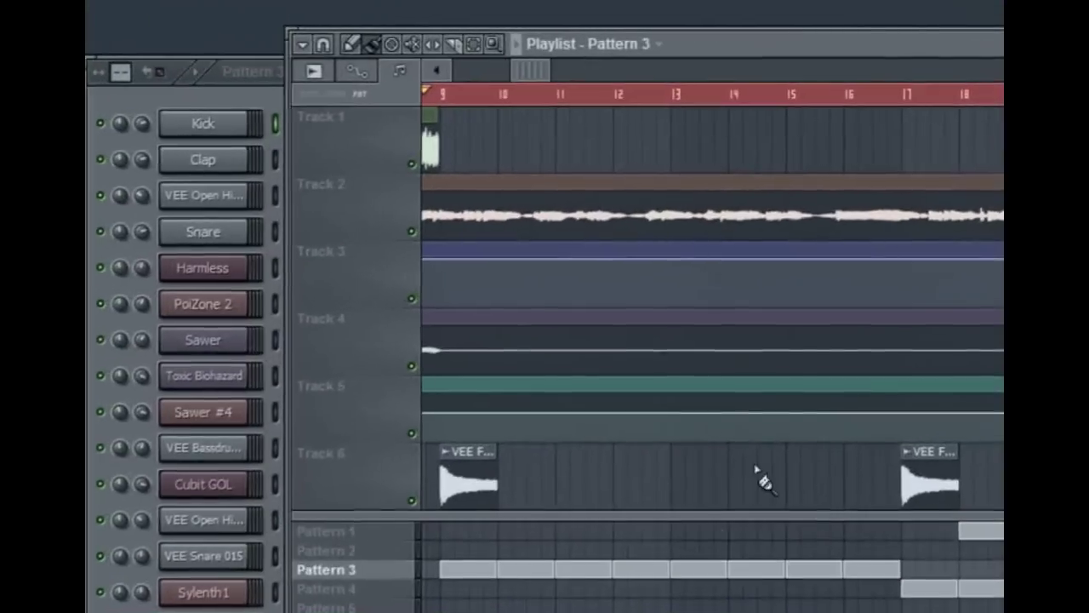
# - Examine the playlist arrangement from bar 1 to bar 31, comparing the vocal clips, envelopes, effects and pattern blocks
pyautogui.moveTo(532, 72); pyautogui.dragTo(604, 62)
pyautogui.moveTo(908, 180); pyautogui.dragTo(809, 180)
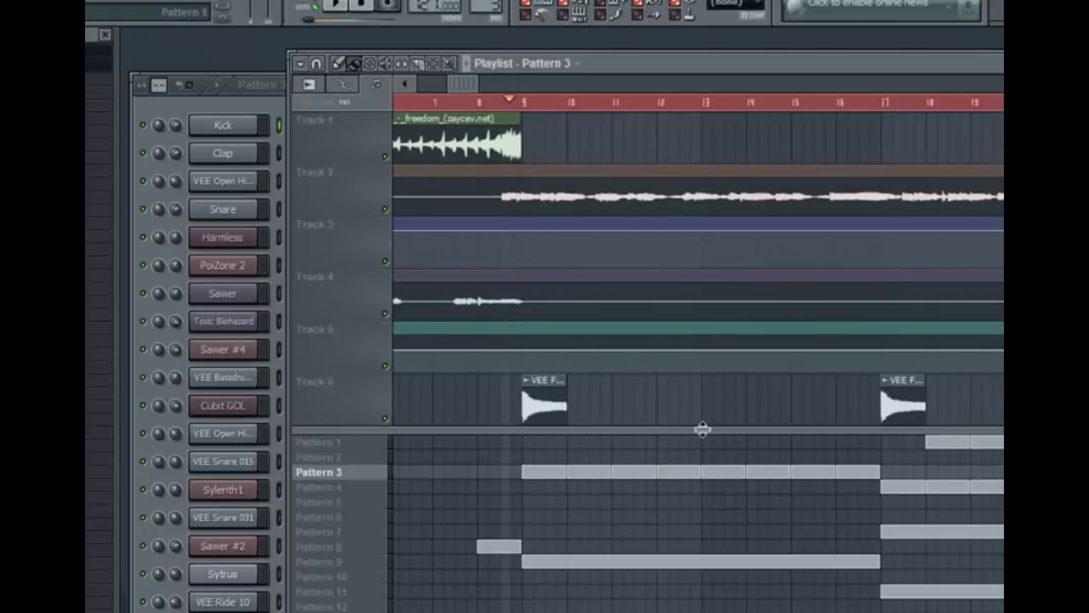
pyautogui.moveTo(460, 83); pyautogui.dragTo(464, 83)
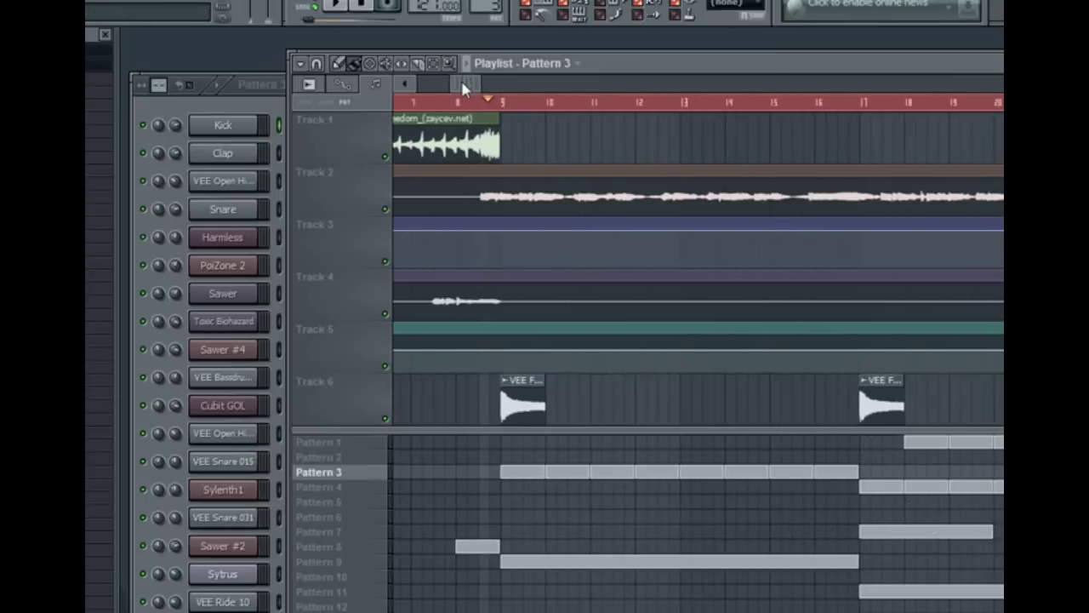
pyautogui.moveTo(461, 81); pyautogui.dragTo(482, 81)
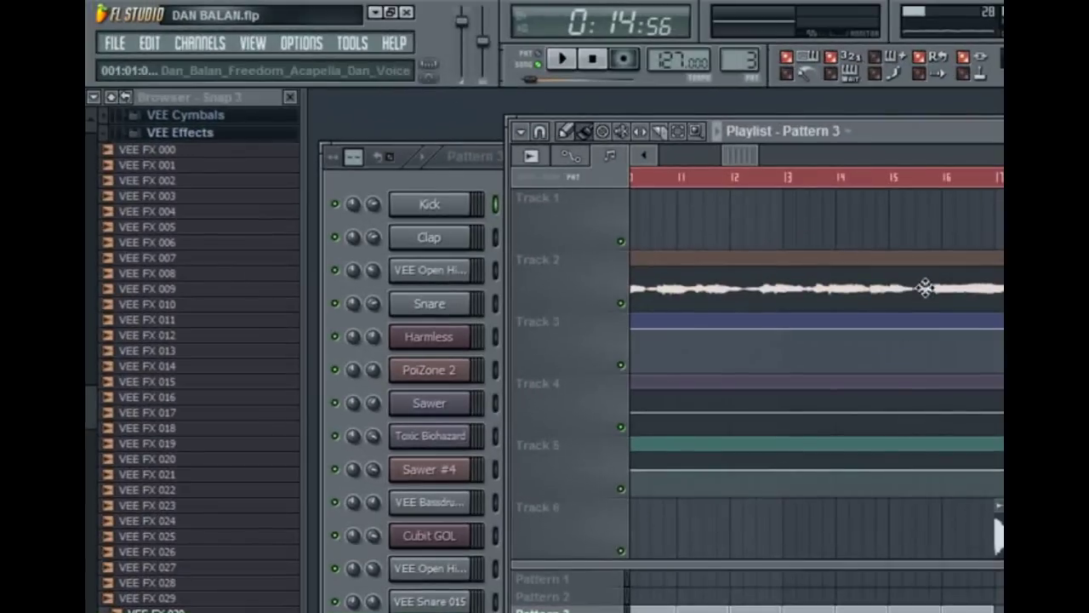
pyautogui.moveTo(748, 157); pyautogui.dragTo(725, 162)
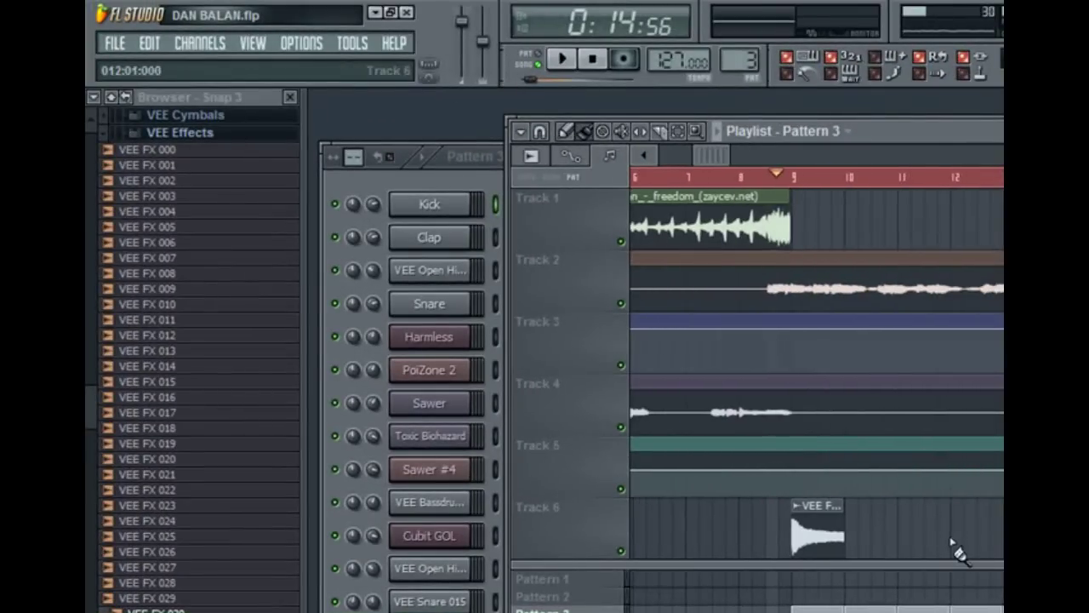
pyautogui.moveTo(723, 161); pyautogui.dragTo(672, 166)
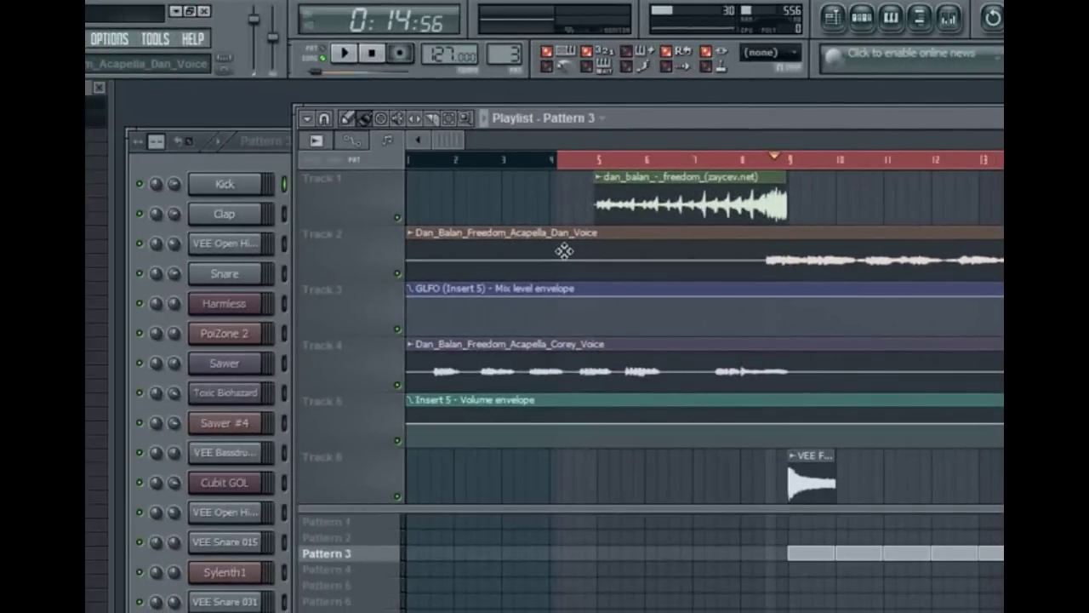
pyautogui.moveTo(479, 132); pyautogui.dragTo(570, 129)
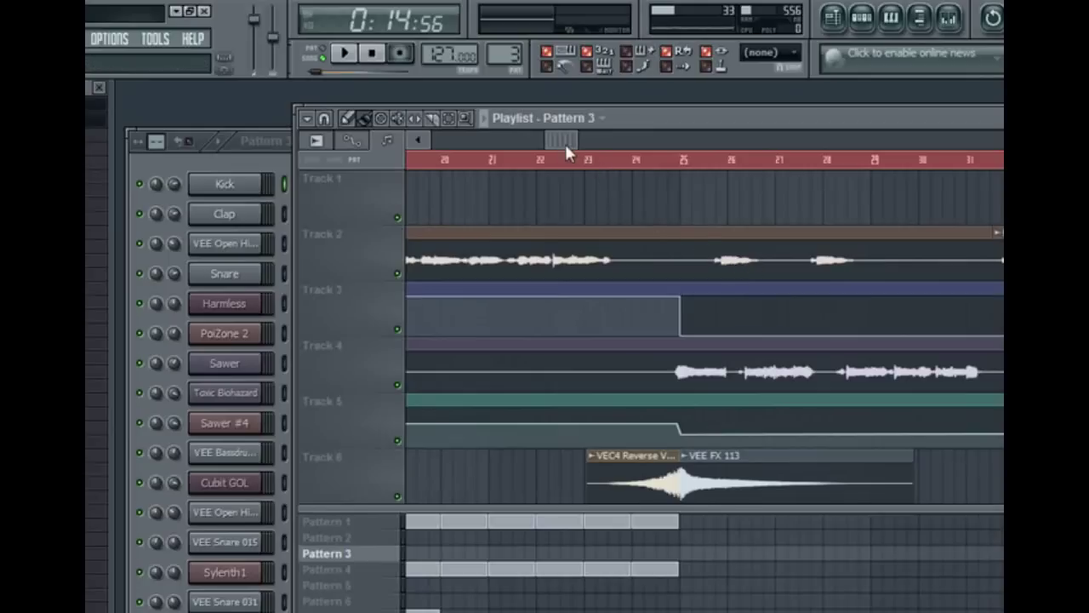
pyautogui.moveTo(572, 136)
pyautogui.mouseDown()
pyautogui.moveTo(477, 141)
pyautogui.moveTo(573, 157)
pyautogui.mouseUp()
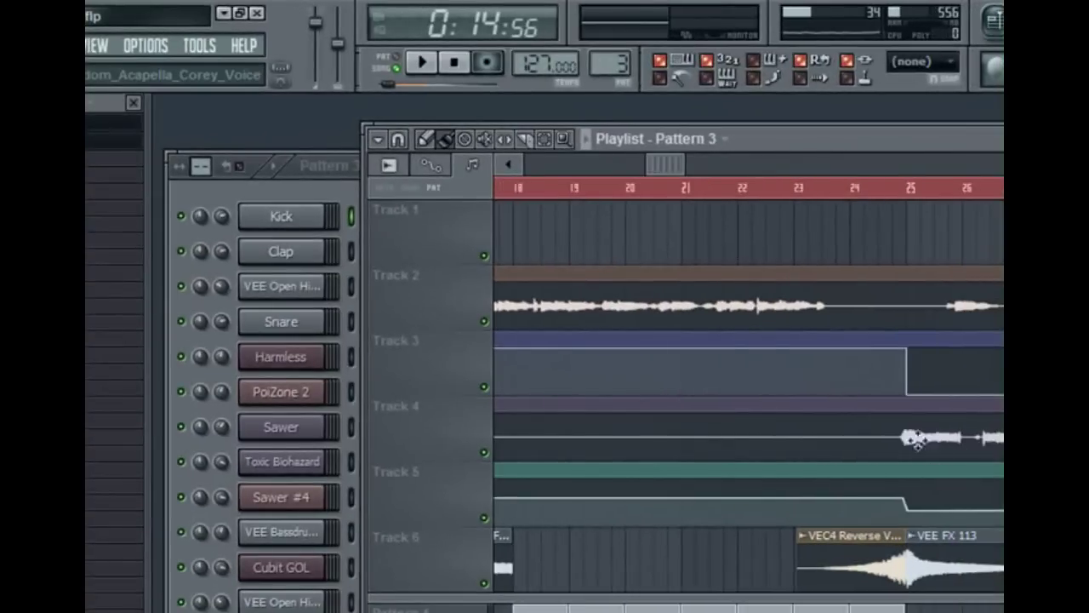
pyautogui.moveTo(662, 164); pyautogui.dragTo(509, 166)
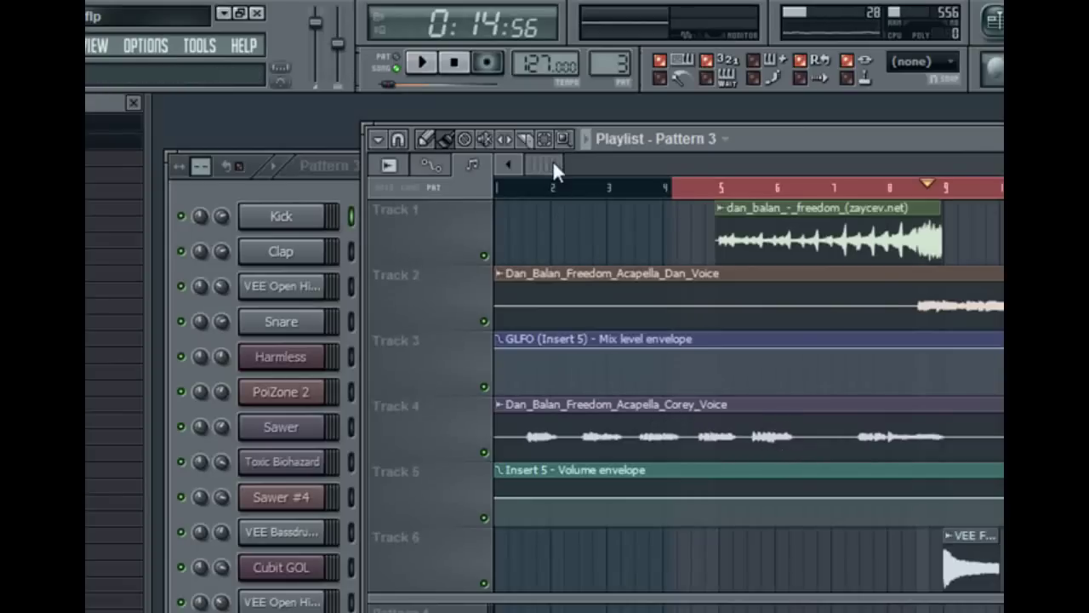
pyautogui.moveTo(552, 160); pyautogui.dragTo(558, 160)
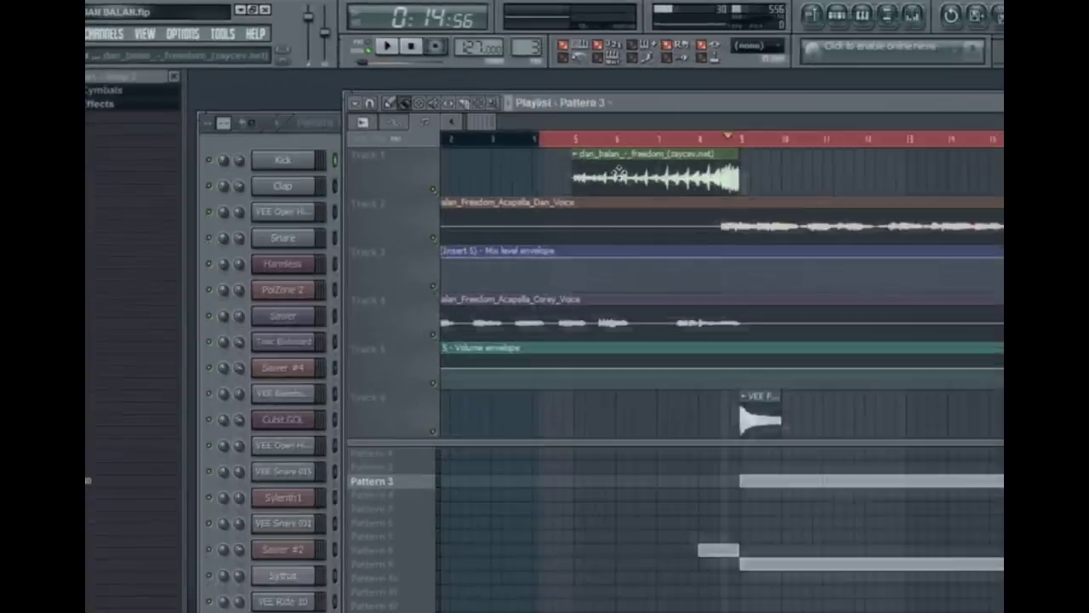
# - Inspect the channel settings of the freedom audio clip on Track 1, close them and reset the song position
pyautogui.doubleClick(699, 256)
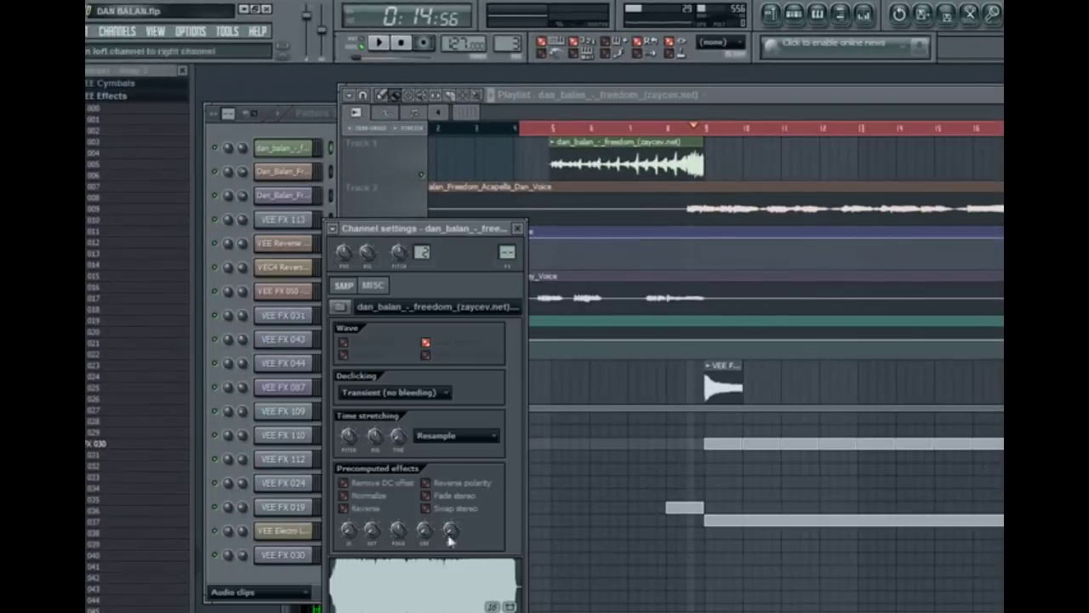
pyautogui.click(403, 44)
pyautogui.click(516, 228)
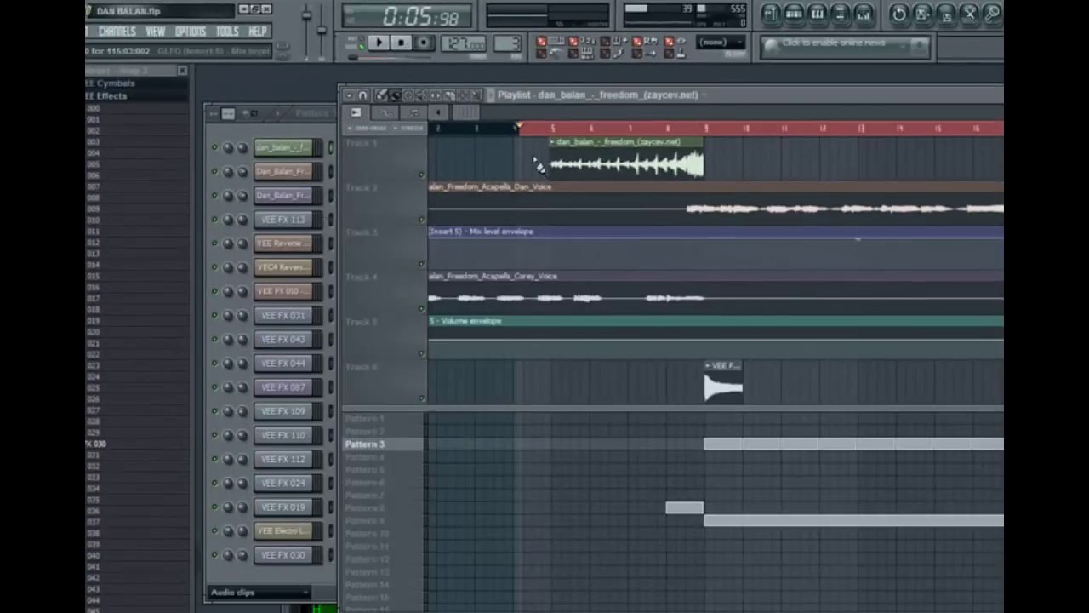
# - Switch the channel list filter from Audio clips to All and open the PoiZone 2 instrument
pyautogui.click(329, 142)
pyautogui.click(304, 593)
pyautogui.click(246, 541)
pyautogui.click(288, 267)
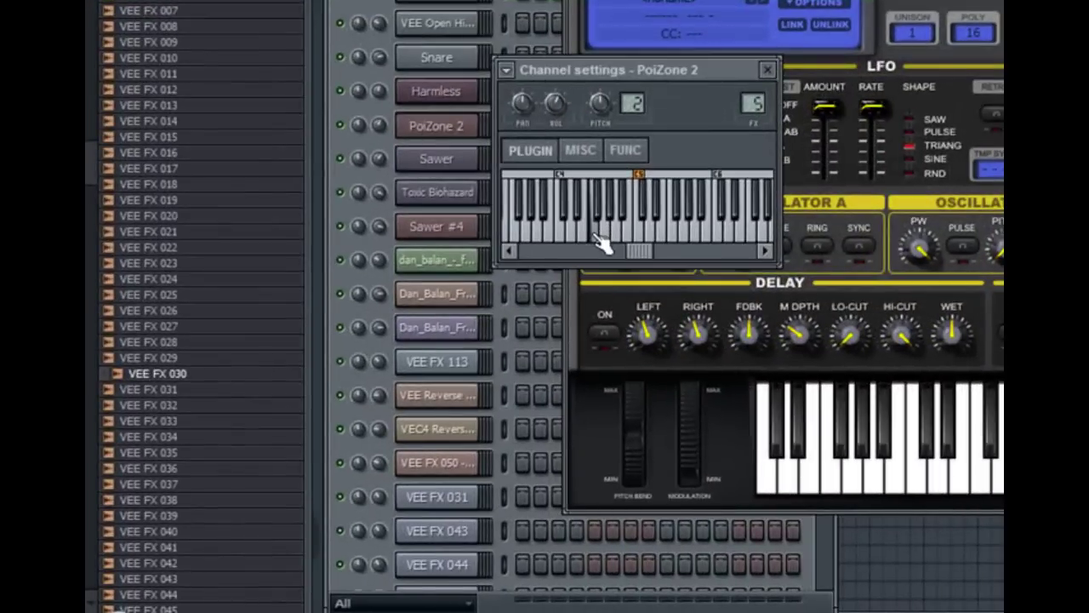
# - Check PoiZone 2's keyboard and target mixer track in its channel settings, and close both instrument windows
pyautogui.click(594, 236)
pyautogui.click(670, 235)
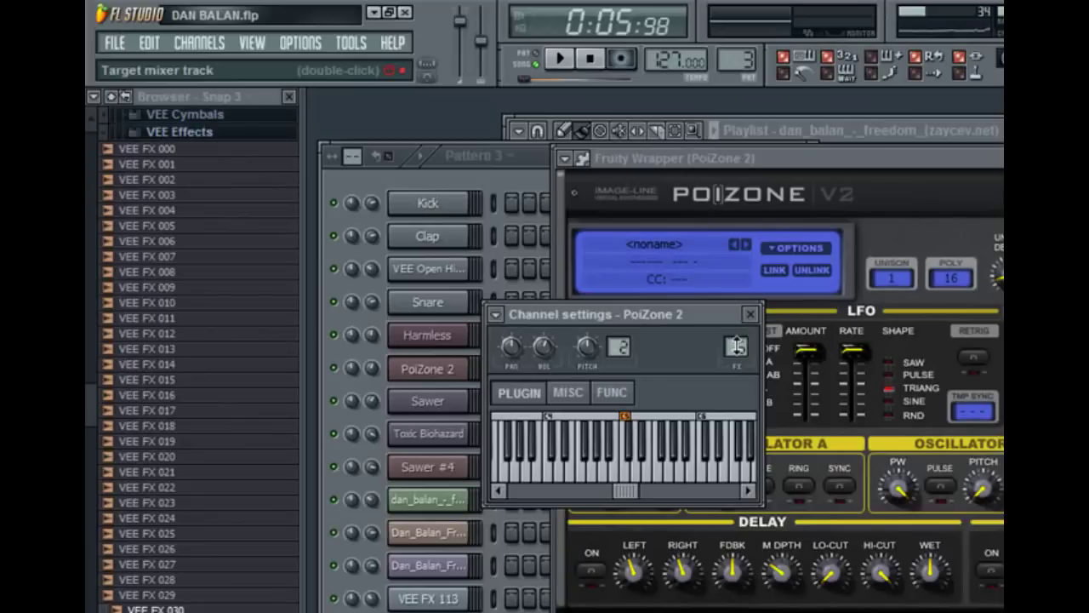
pyautogui.moveTo(718, 320); pyautogui.dragTo(674, 327)
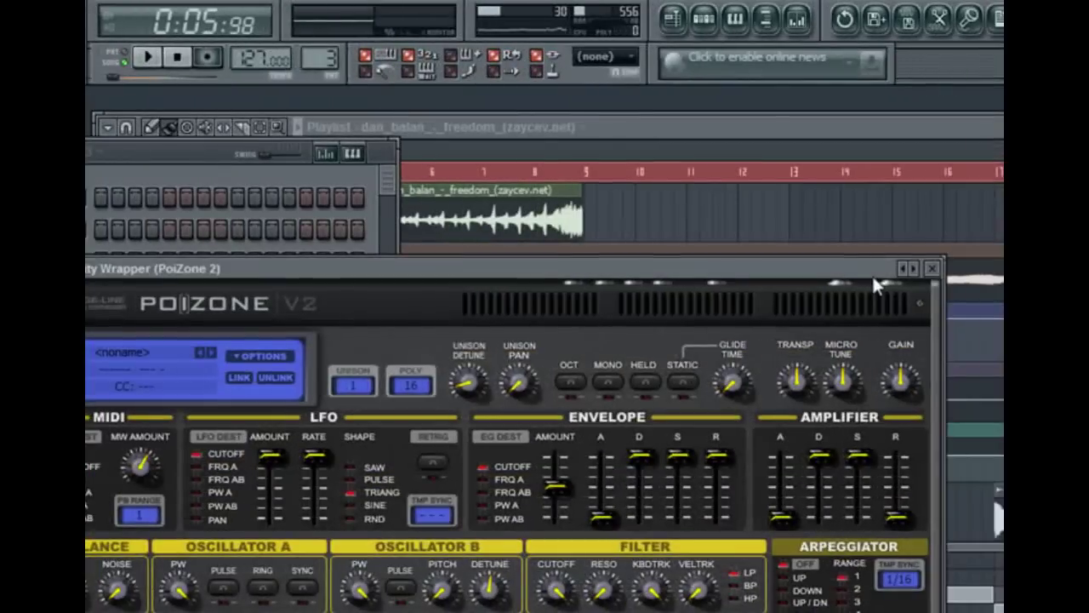
pyautogui.click(933, 268)
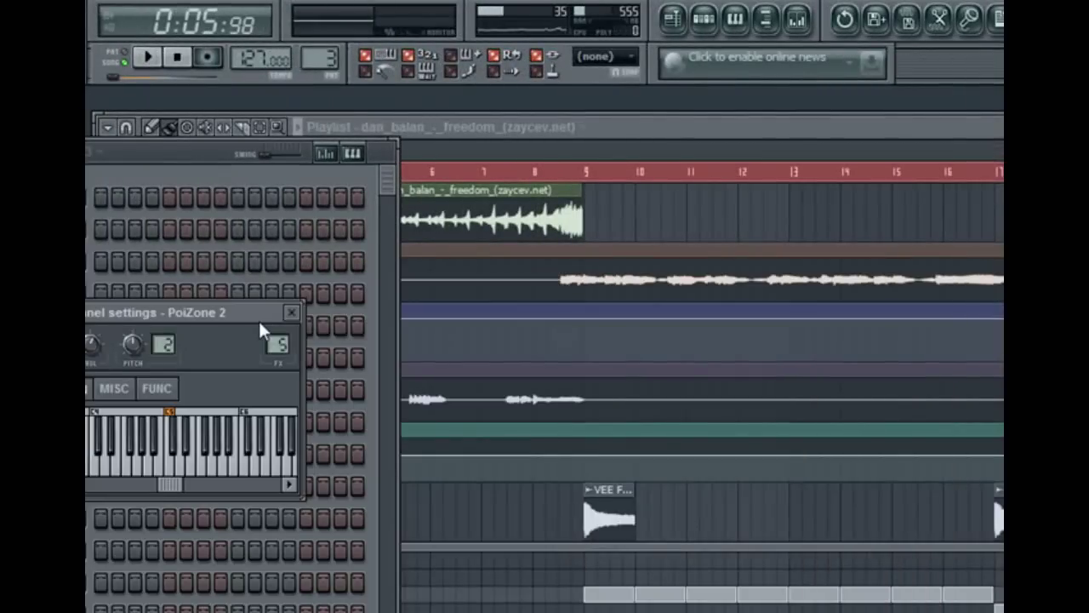
pyautogui.click(272, 307)
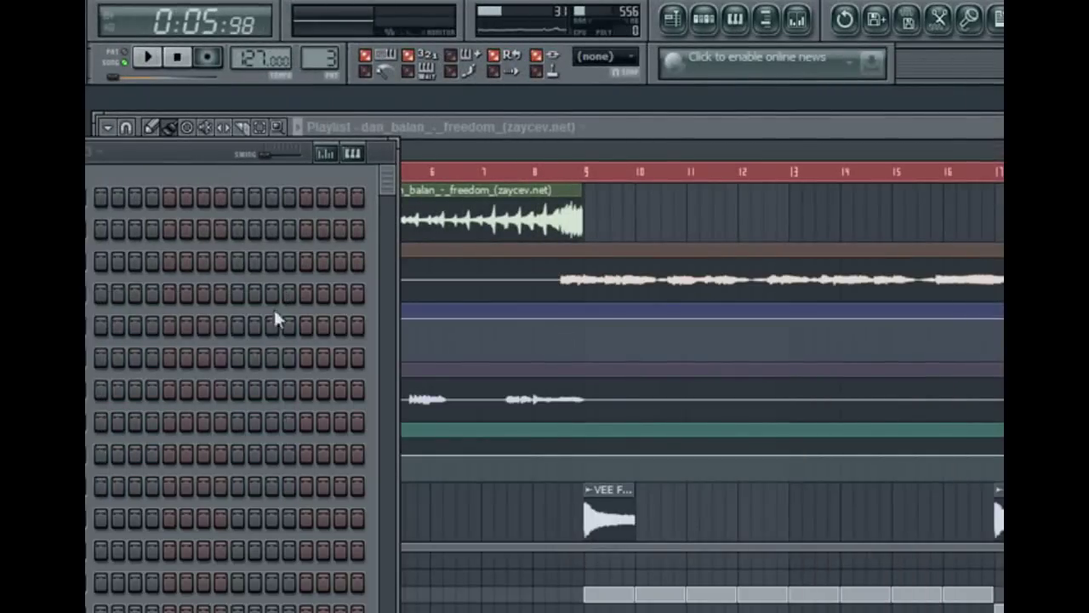
# - Play the intro with the freedom audio clip from the start of the selected range and stop playback
pyautogui.click(672, 134)
pyautogui.click(378, 174)
pyautogui.click(156, 58)
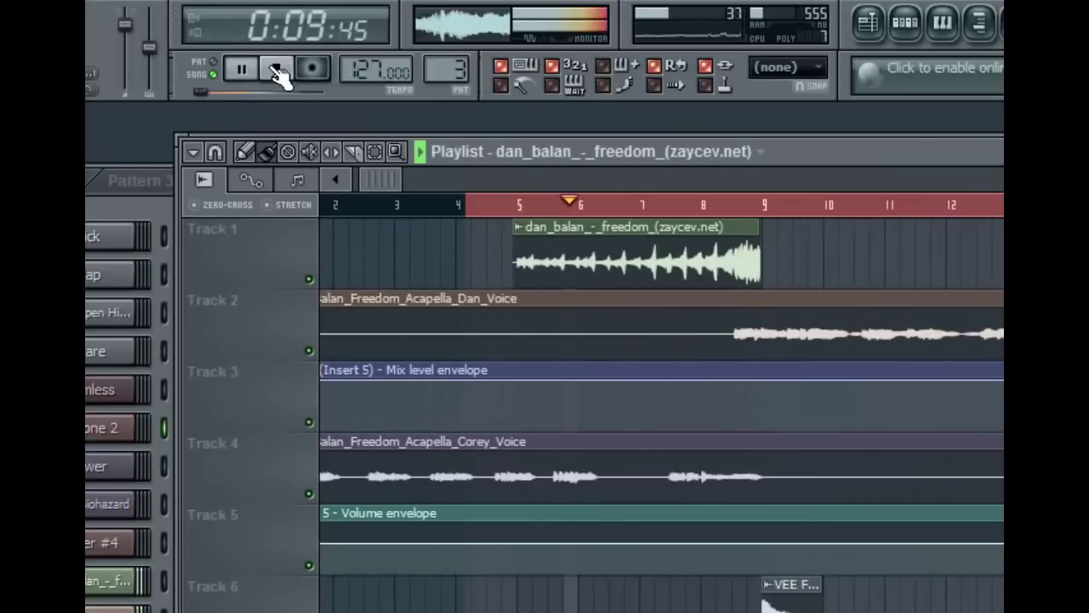
pyautogui.click(253, 65)
# - Play the song section starting at bar 9 and stop playback
pyautogui.moveTo(386, 176); pyautogui.dragTo(402, 176)
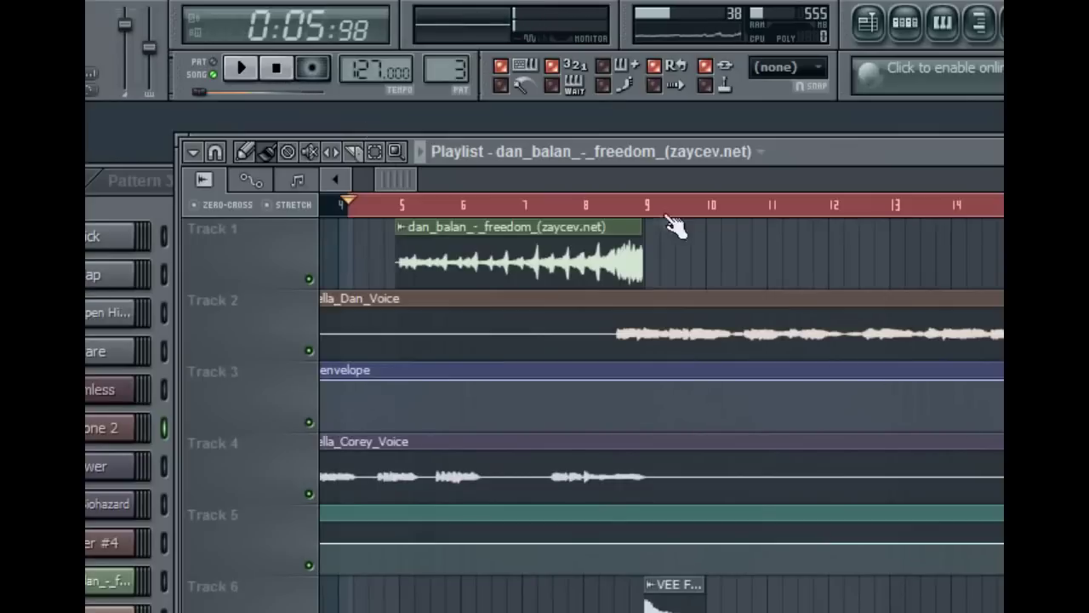
pyautogui.click(642, 206)
pyautogui.moveTo(404, 176); pyautogui.dragTo(427, 176)
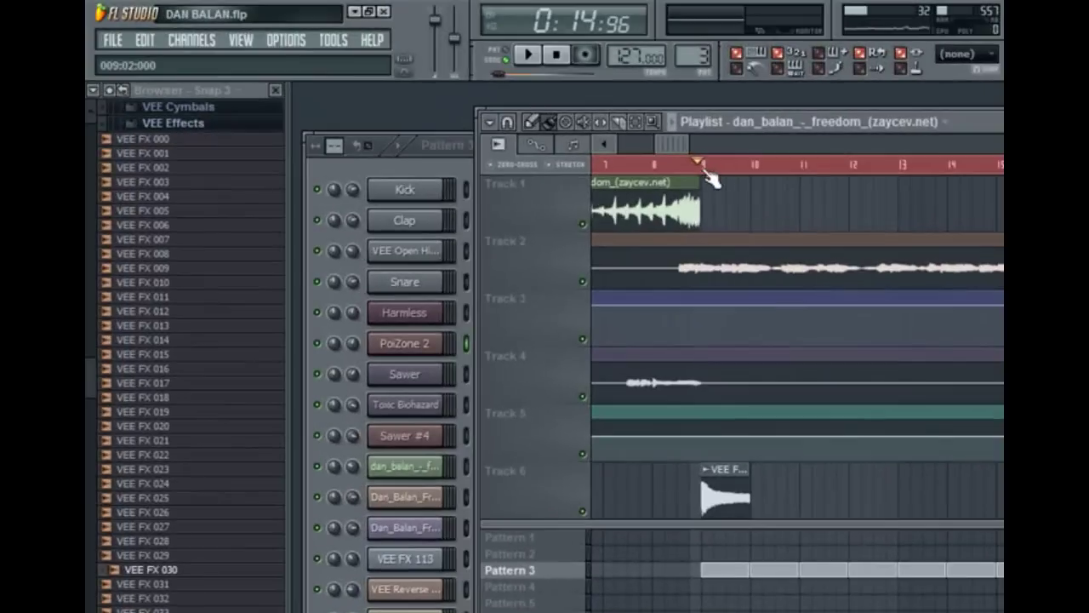
pyautogui.press('space')
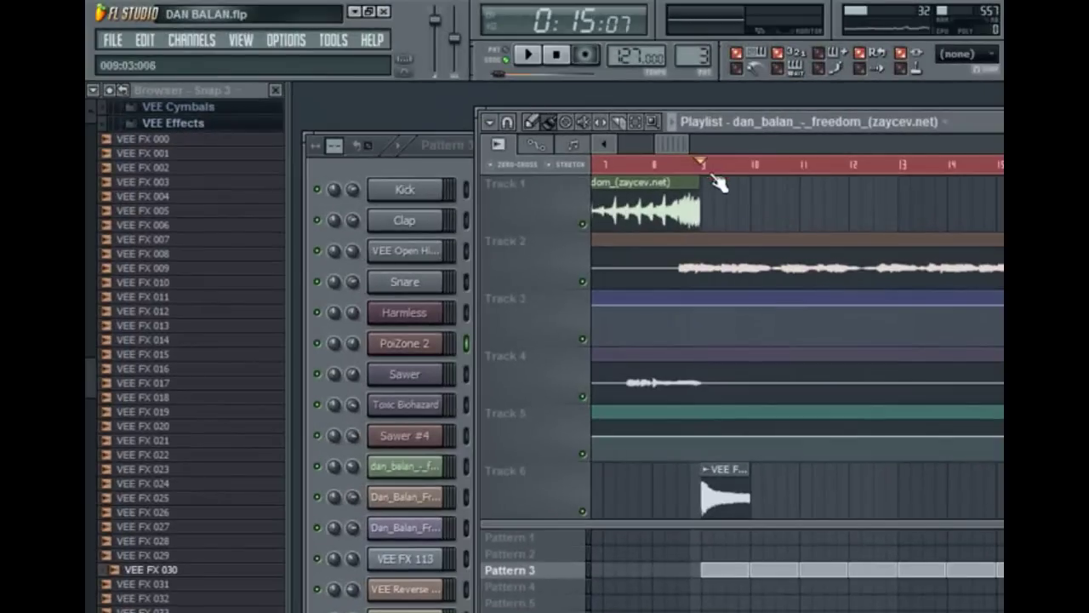
pyautogui.click(528, 55)
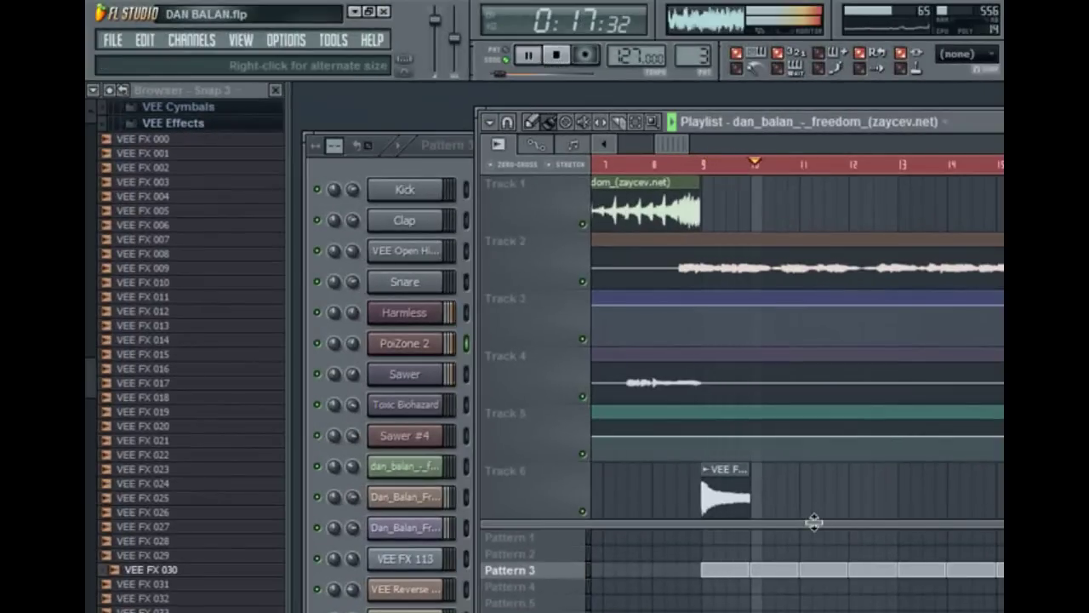
pyautogui.click(564, 55)
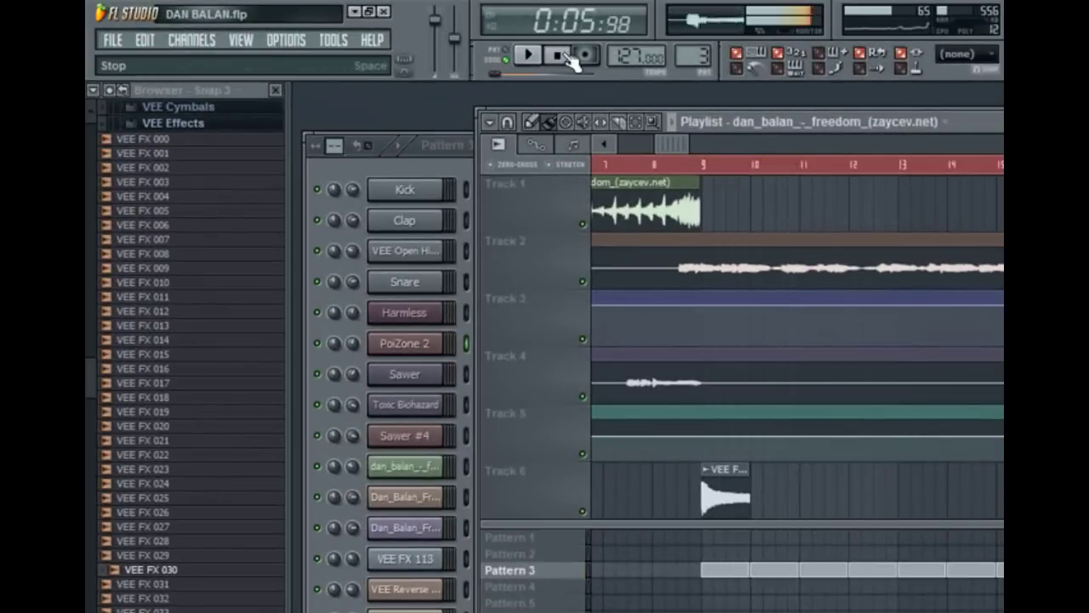
# - Play the song section starting at bar 17 and stop playback
pyautogui.moveTo(671, 140); pyautogui.dragTo(719, 145)
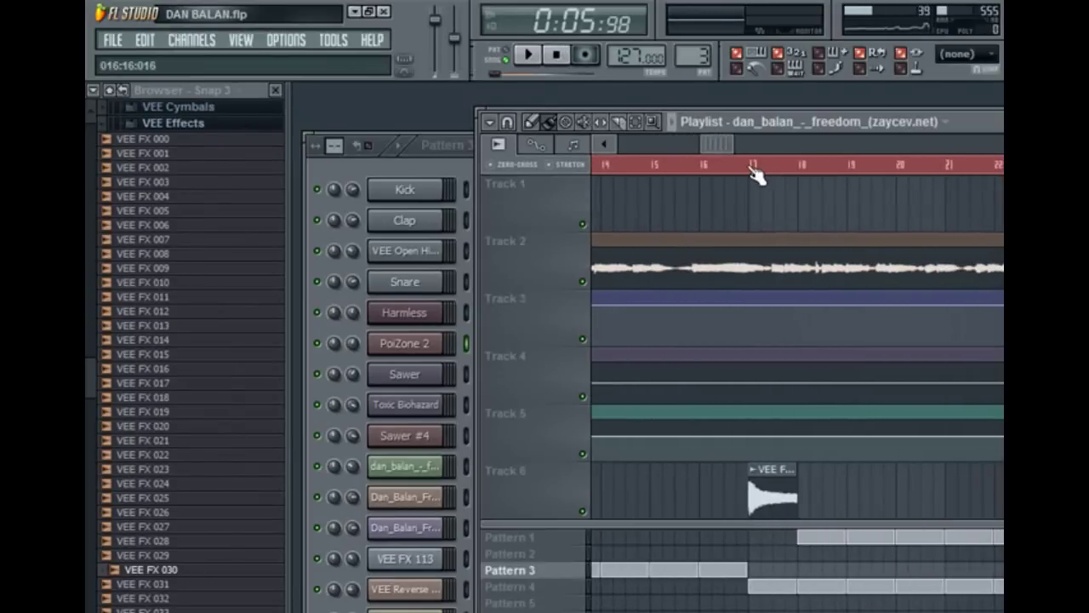
pyautogui.click(752, 168)
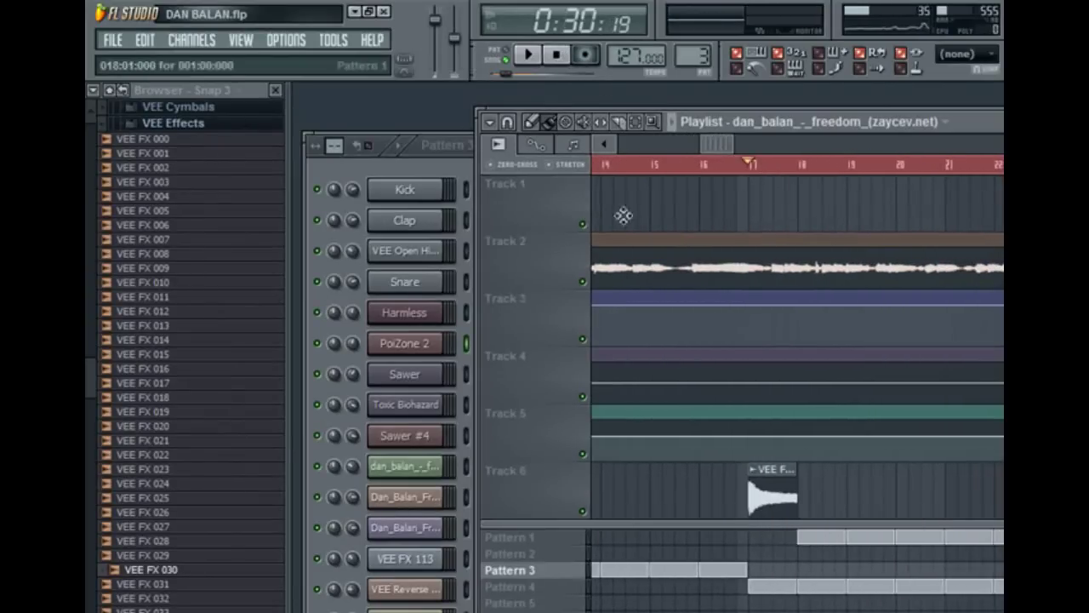
pyautogui.click(529, 54)
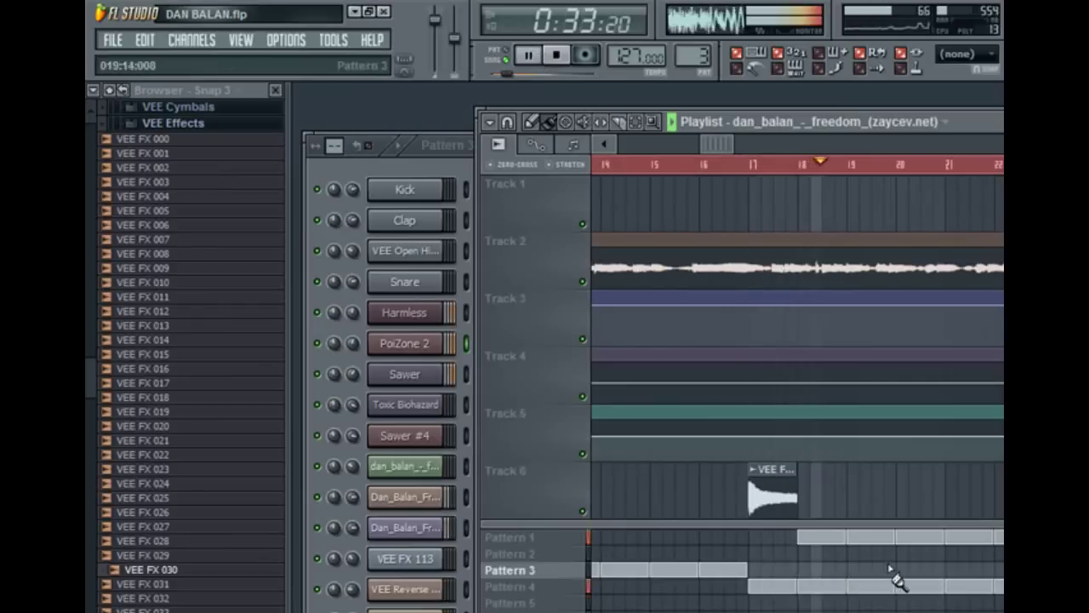
pyautogui.click(555, 55)
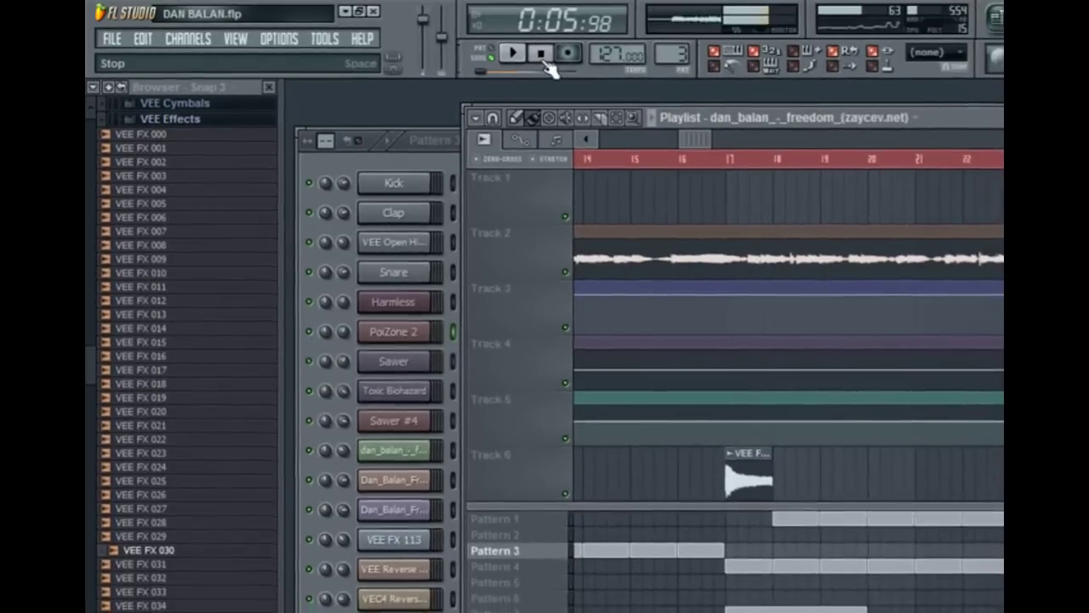
# - Play the transition from about bar 24 into the breakdown at bar 25 and stop playback
pyautogui.moveTo(694, 145); pyautogui.dragTo(734, 139)
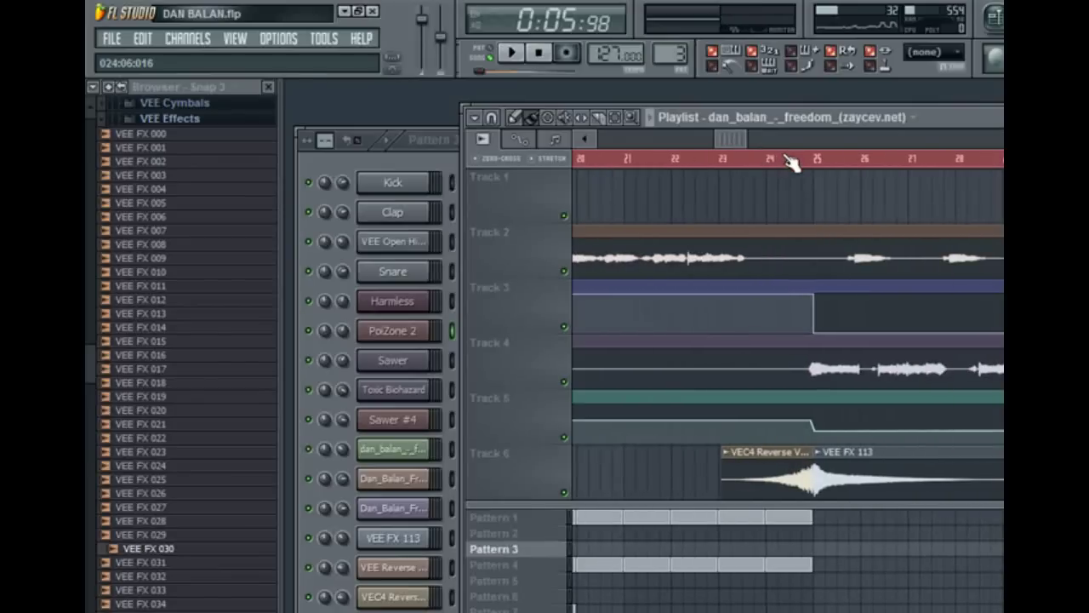
pyautogui.click(784, 158)
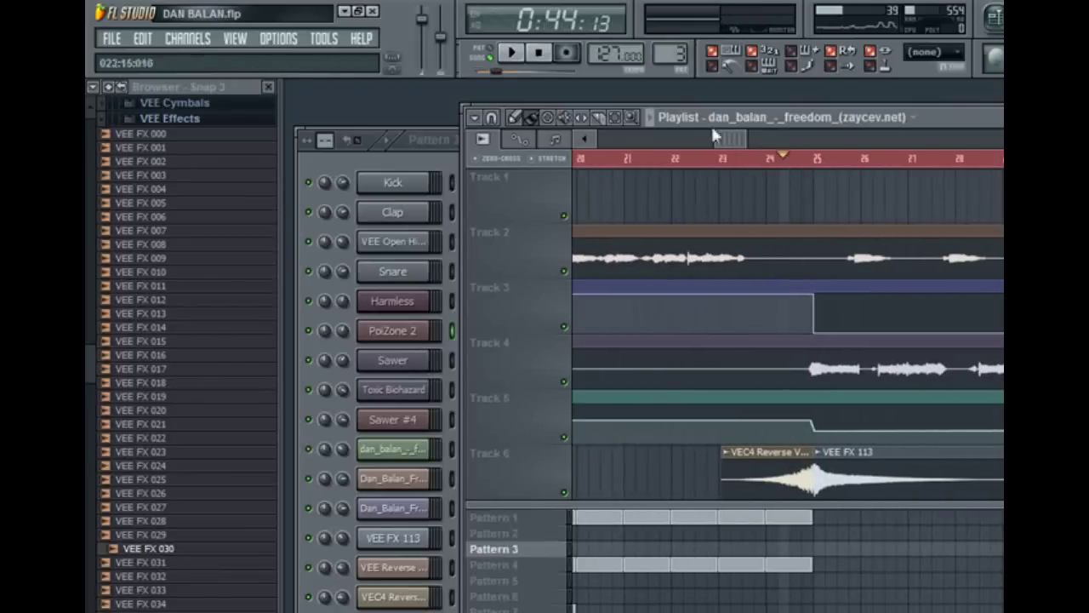
pyautogui.moveTo(725, 145); pyautogui.dragTo(732, 143)
pyautogui.click(773, 160)
pyautogui.click(510, 53)
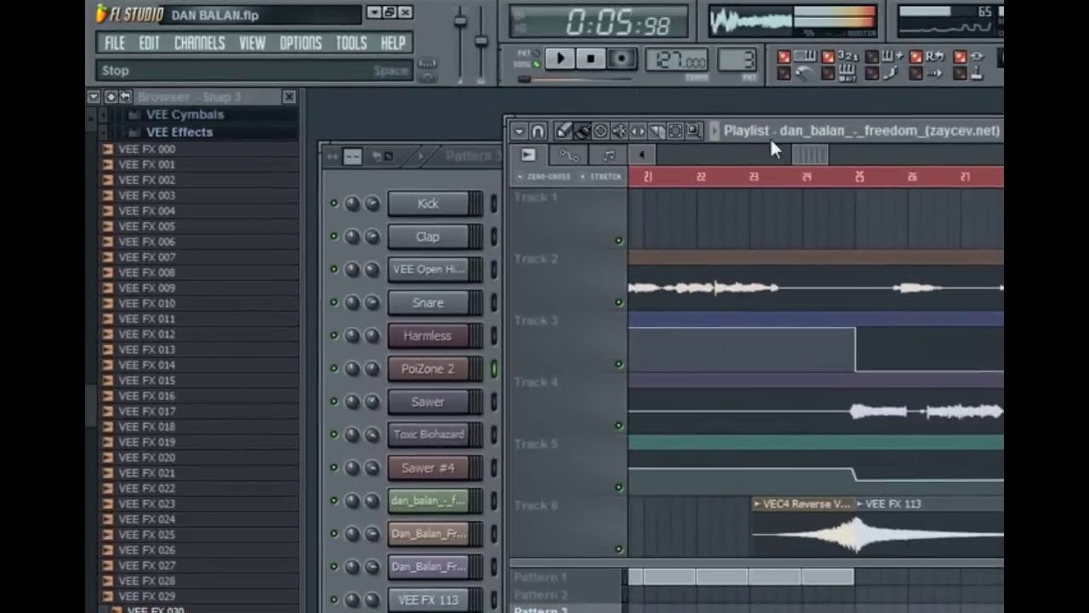
# - Enlarge the playlist's pattern area and play the song section starting at bar 33
pyautogui.moveTo(814, 153); pyautogui.dragTo(868, 154)
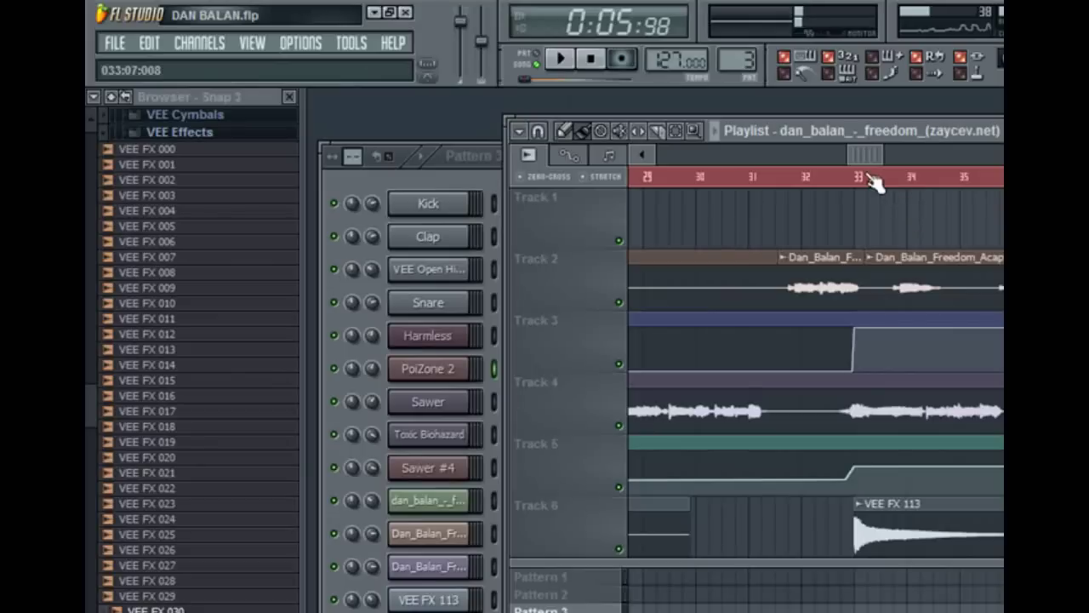
pyautogui.click(855, 177)
pyautogui.moveTo(908, 563); pyautogui.dragTo(914, 396)
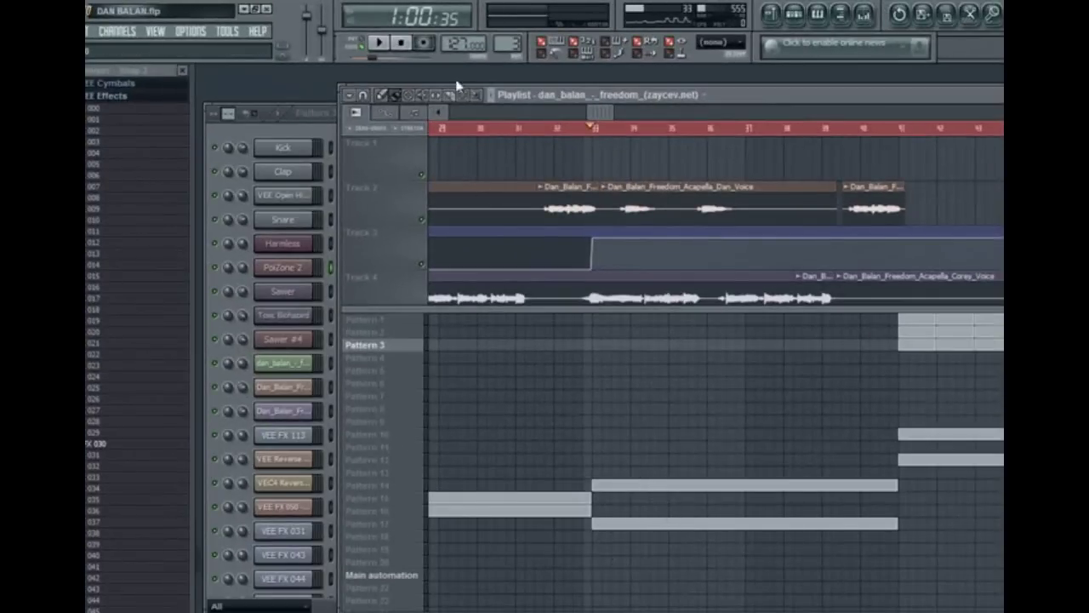
pyautogui.click(384, 43)
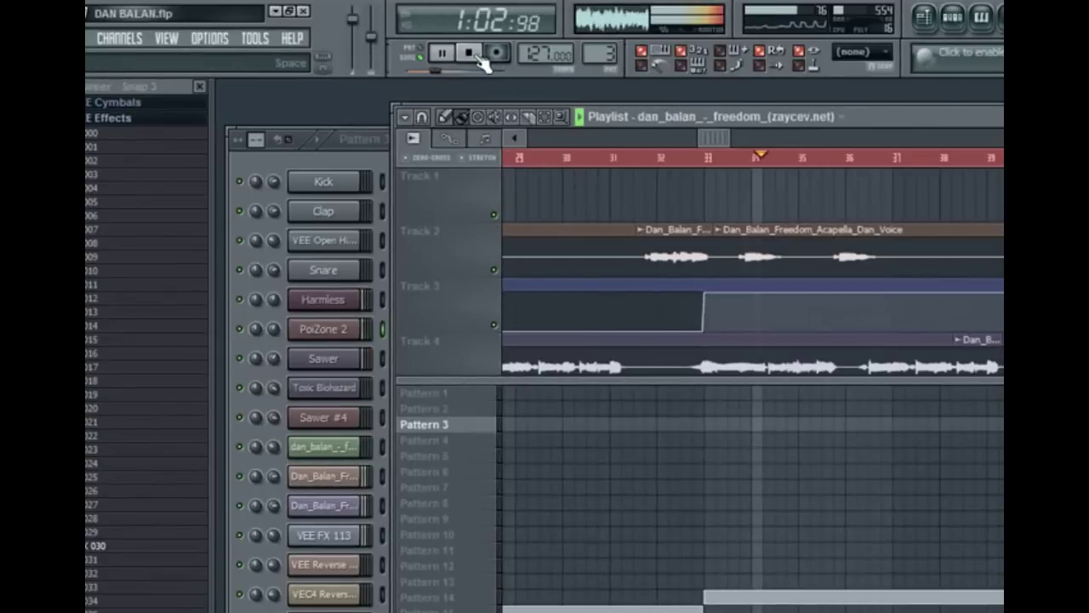
# - Stop the playback running past bar 33, play the song section starting at bar 41 and stop it
pyautogui.click(448, 51)
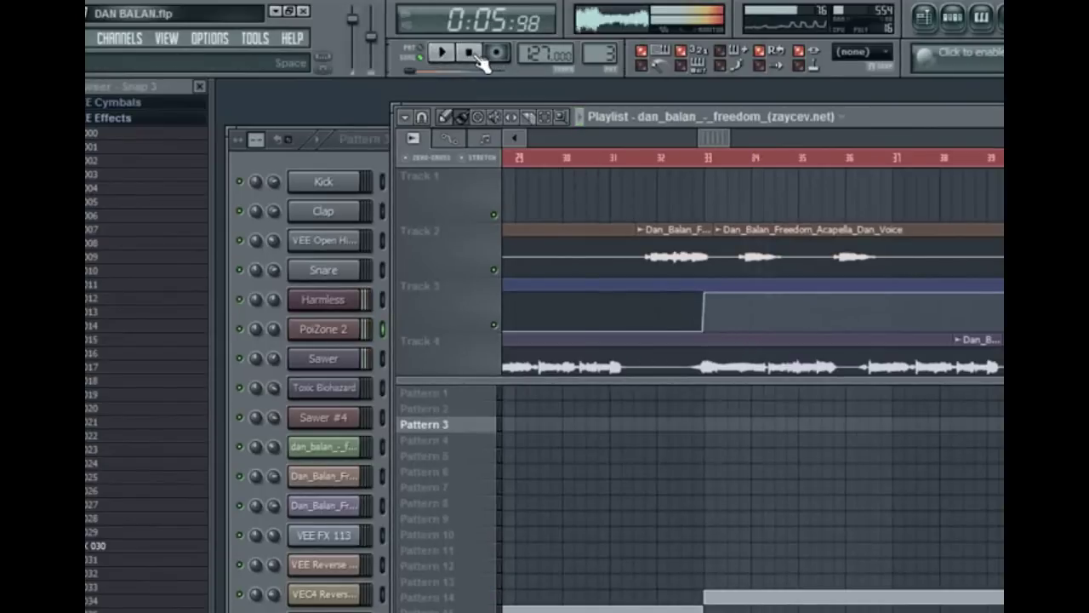
pyautogui.moveTo(699, 140); pyautogui.dragTo(764, 131)
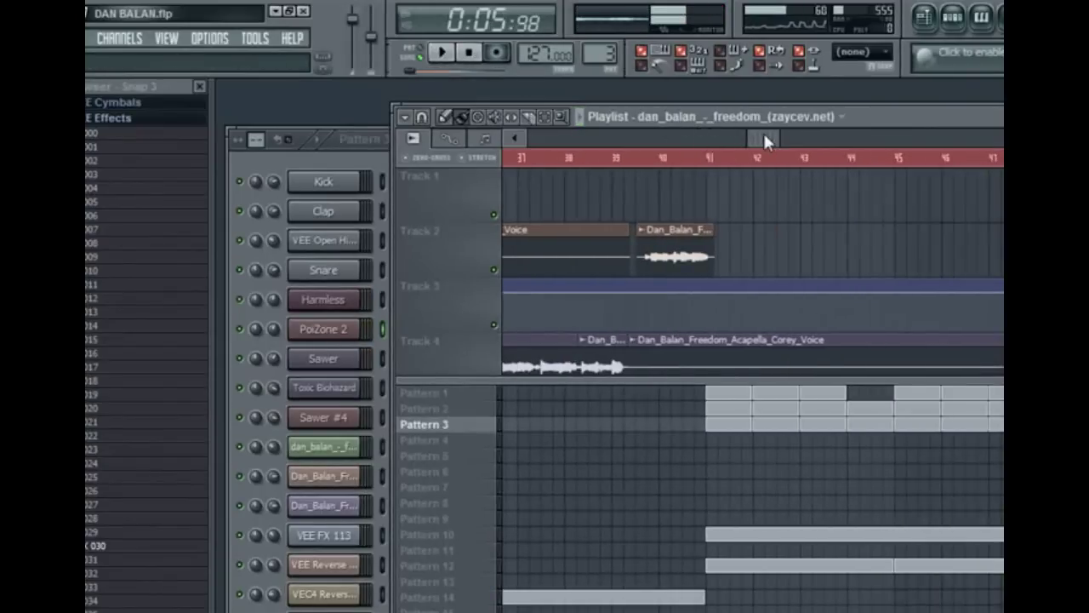
pyautogui.click(706, 161)
pyautogui.click(442, 52)
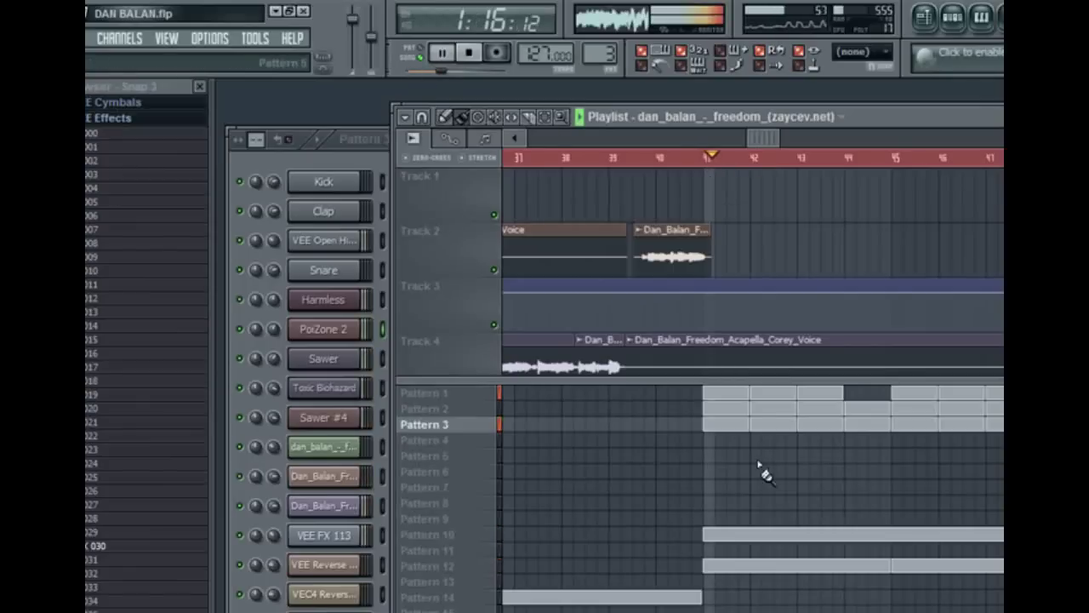
pyautogui.click(481, 60)
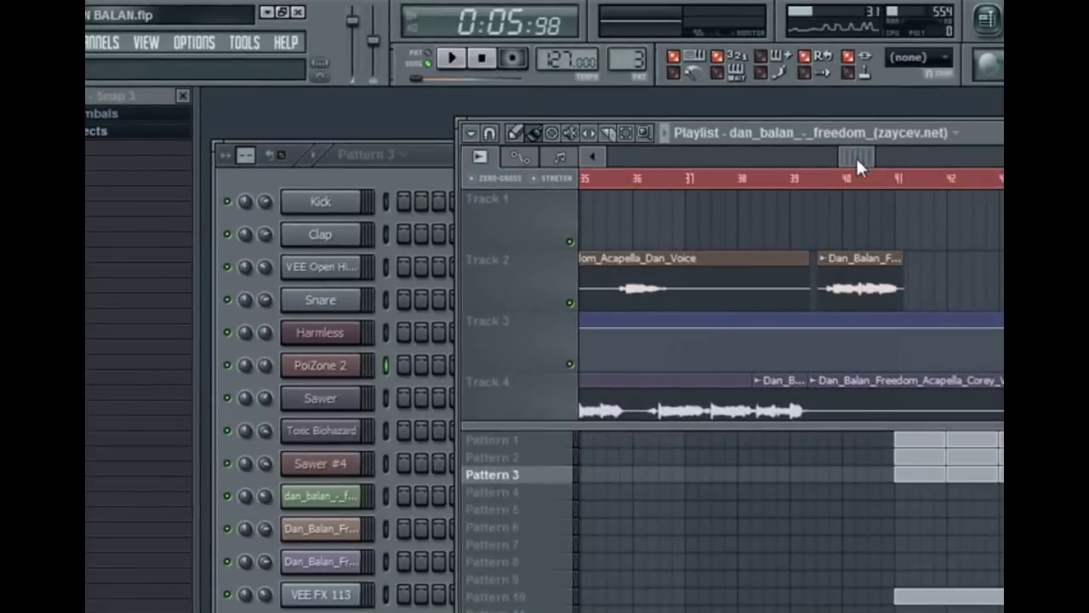
# - Open the channel settings of the Dan_Balan_Freedom_Acapella_Dan_Voice clip near bar 9 and show its mixer track, Insert 6
pyautogui.moveTo(856, 157); pyautogui.dragTo(657, 185)
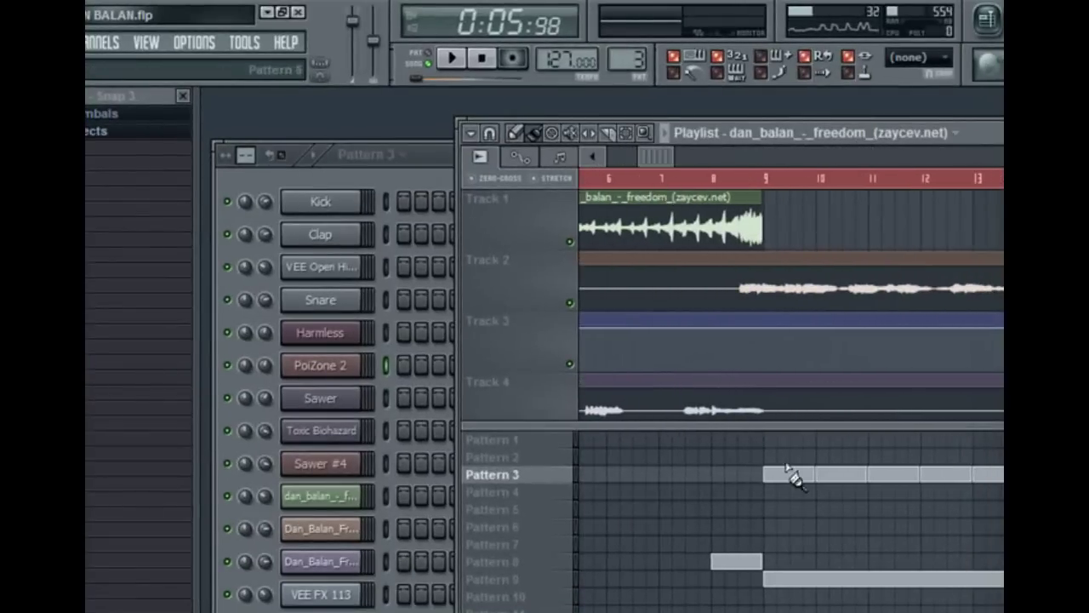
pyautogui.moveTo(798, 424)
pyautogui.mouseDown()
pyautogui.moveTo(798, 576)
pyautogui.moveTo(797, 422)
pyautogui.mouseUp()
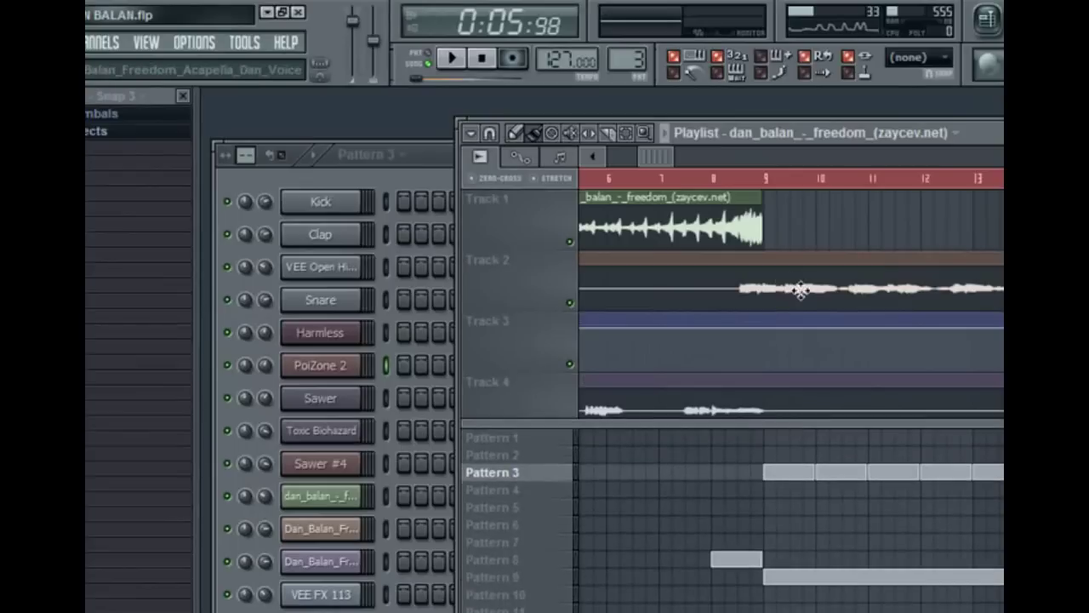
pyautogui.doubleClick(800, 290)
pyautogui.moveTo(516, 314); pyautogui.dragTo(553, 210)
pyautogui.doubleClick(613, 239)
pyautogui.moveTo(695, 366); pyautogui.dragTo(663, 373)
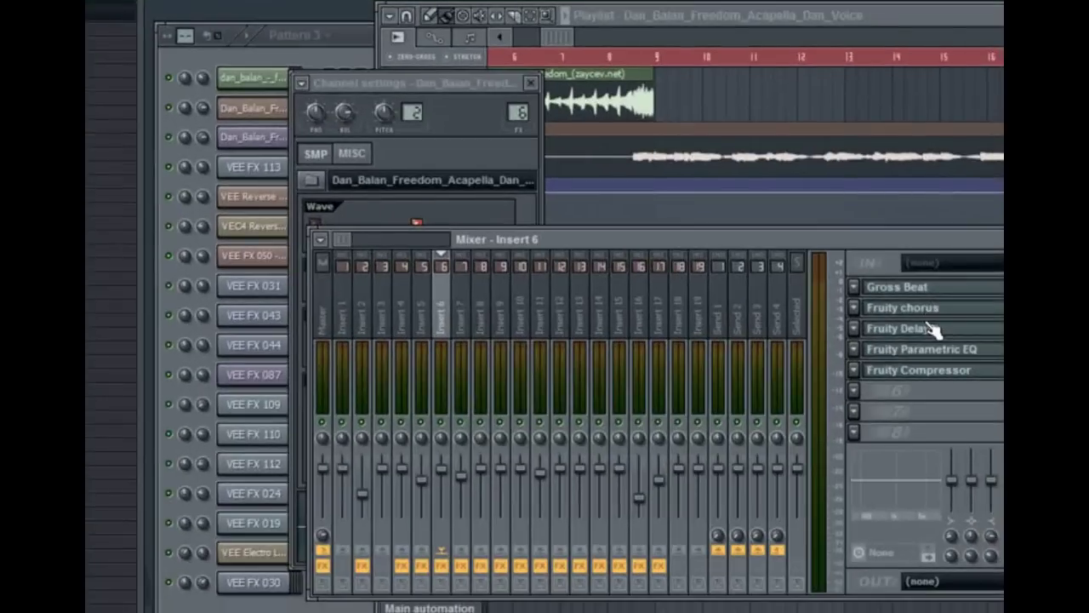
# - Show the Sidechain volume envelope in Insert 6's Gross Beat, try bending its first ramp, straighten it again and close the plugin
pyautogui.click(930, 291)
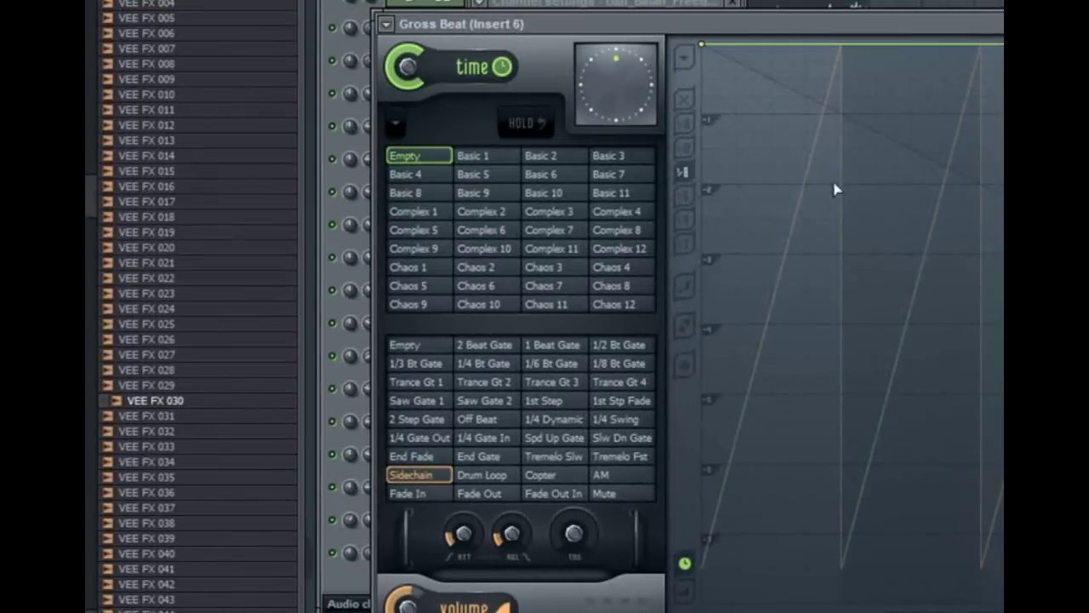
pyautogui.click(429, 480)
pyautogui.moveTo(767, 308); pyautogui.dragTo(703, 565)
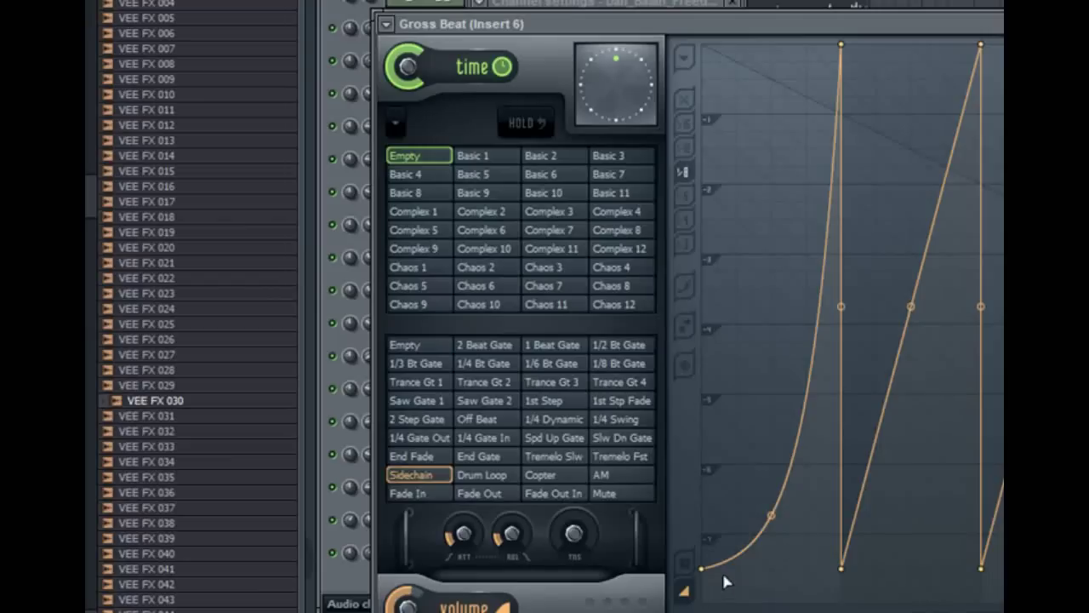
pyautogui.moveTo(771, 515); pyautogui.dragTo(771, 306)
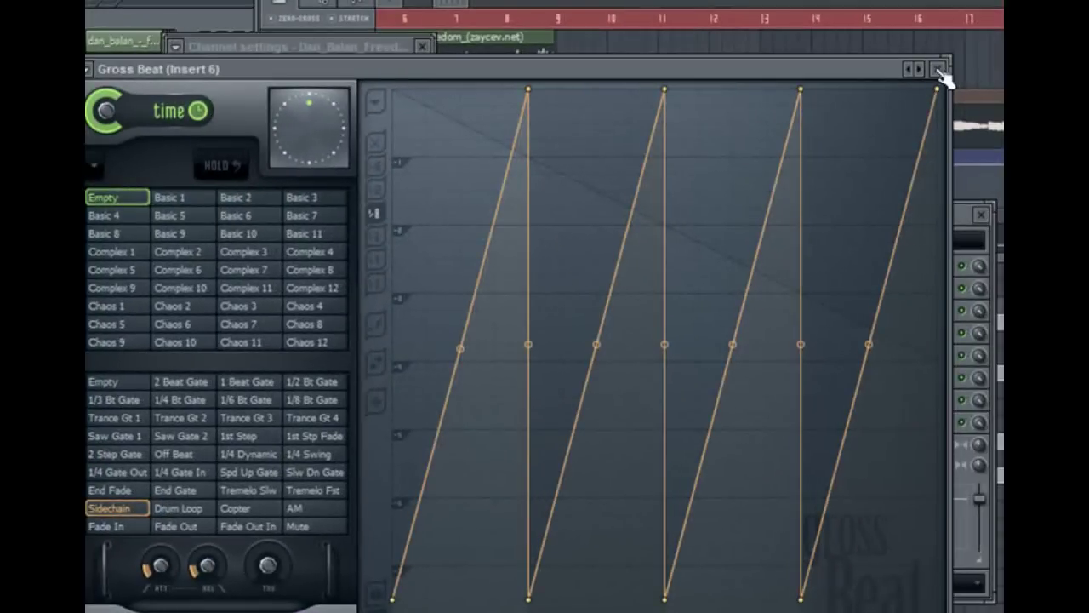
pyautogui.click(941, 71)
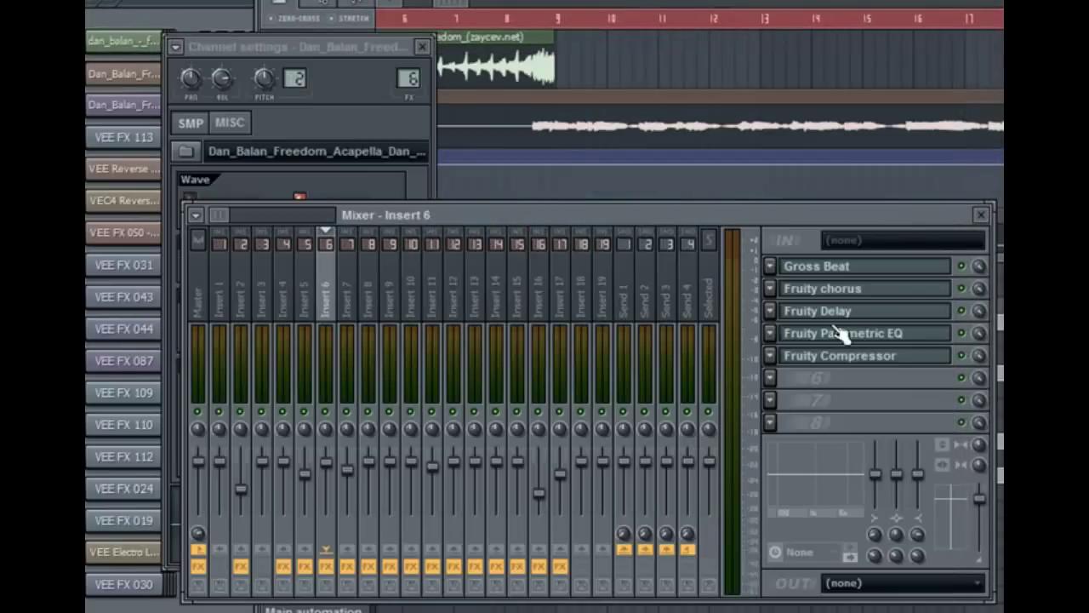
# - Open Fruity chorus on Insert 6, examine its delay, depth, stereo and LFO settings, and close it
pyautogui.click(856, 291)
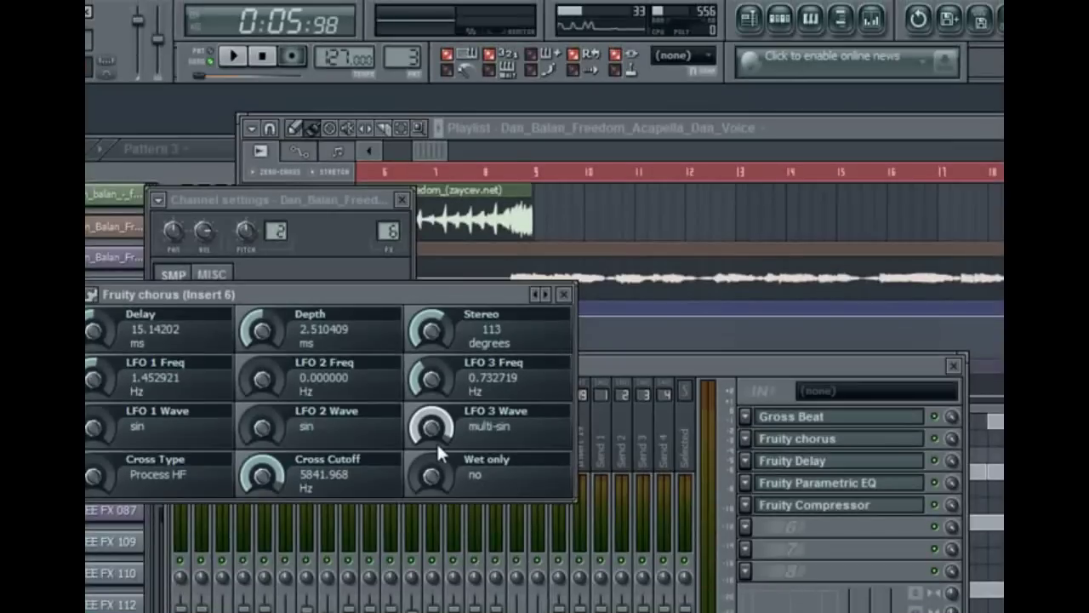
pyautogui.moveTo(491, 308); pyautogui.dragTo(497, 444)
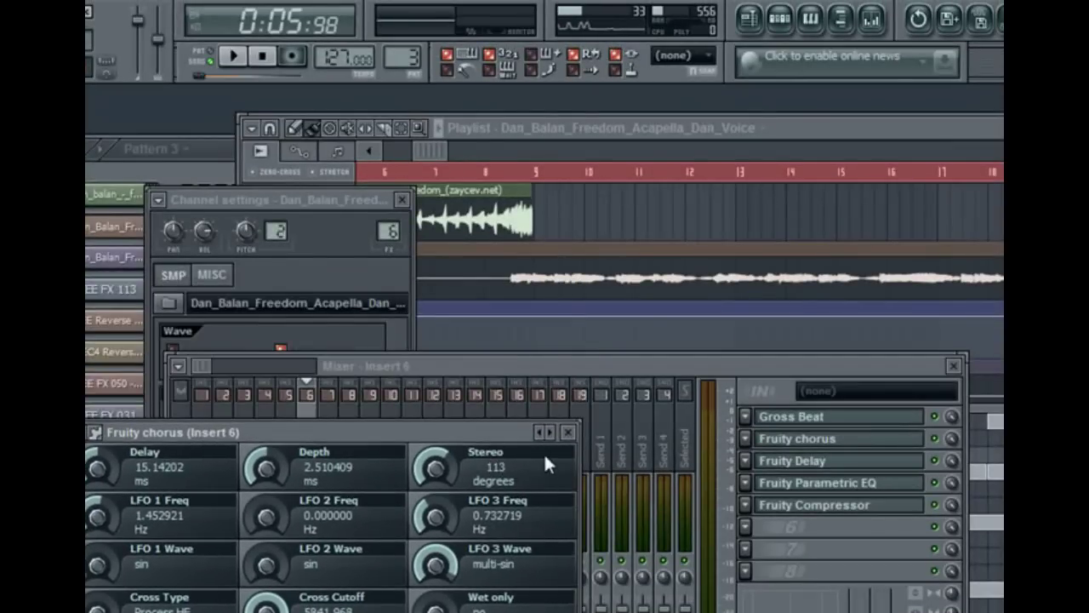
pyautogui.click(568, 433)
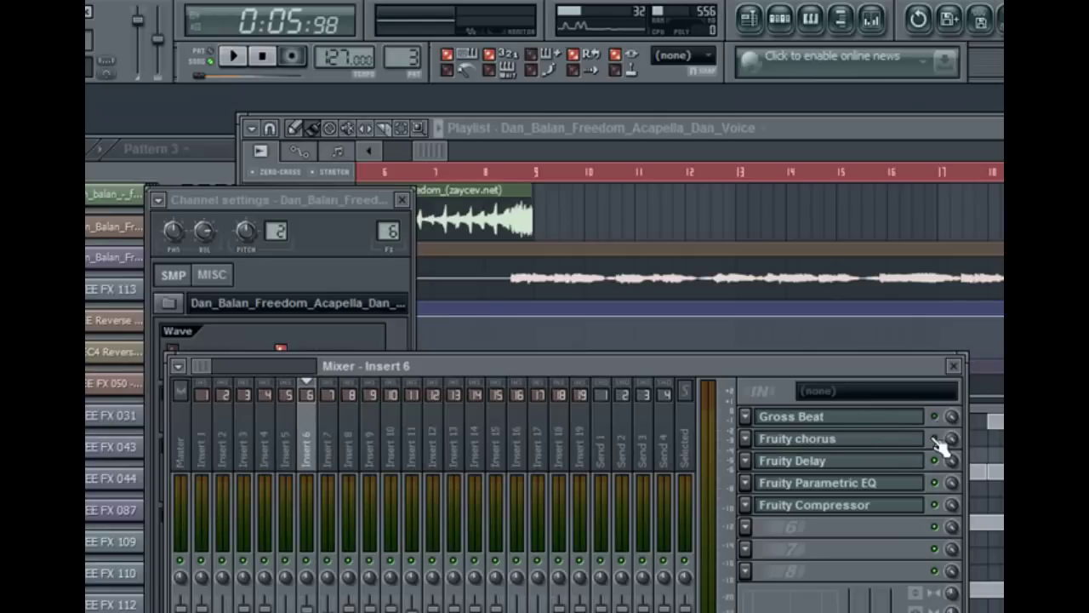
# - Play the vocal from just before bar 9 while switching Insert 6's effects off and on for comparison, and stop playback
pyautogui.click(524, 172)
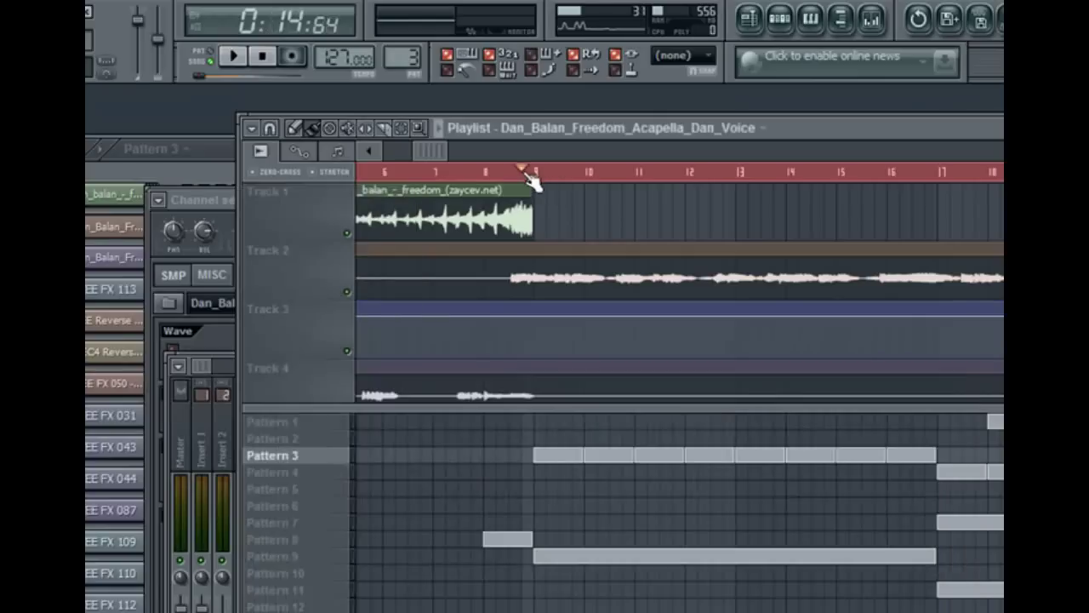
pyautogui.click(246, 63)
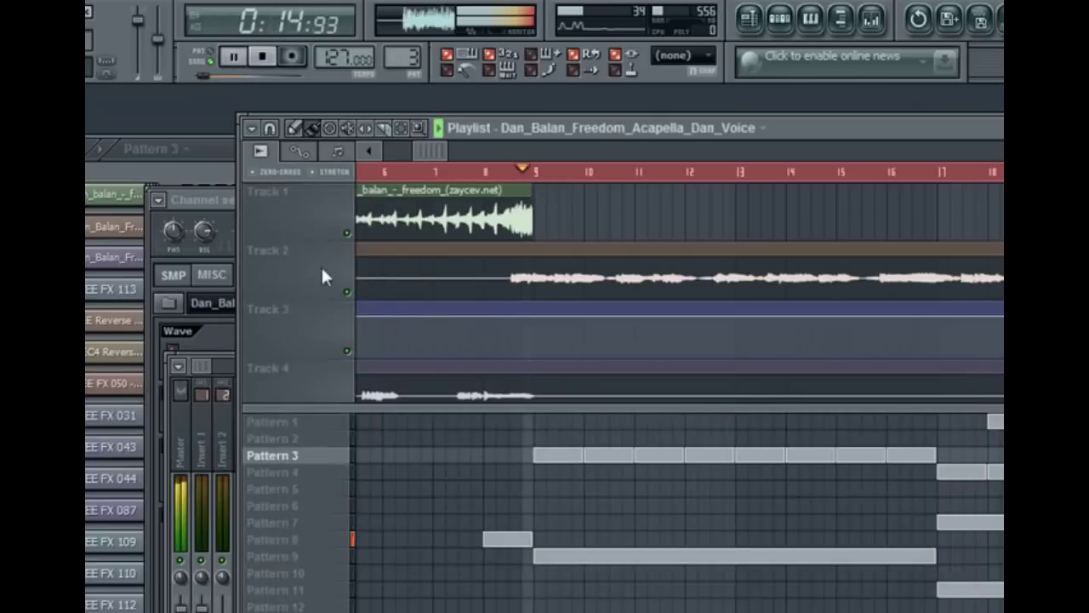
pyautogui.click(194, 364)
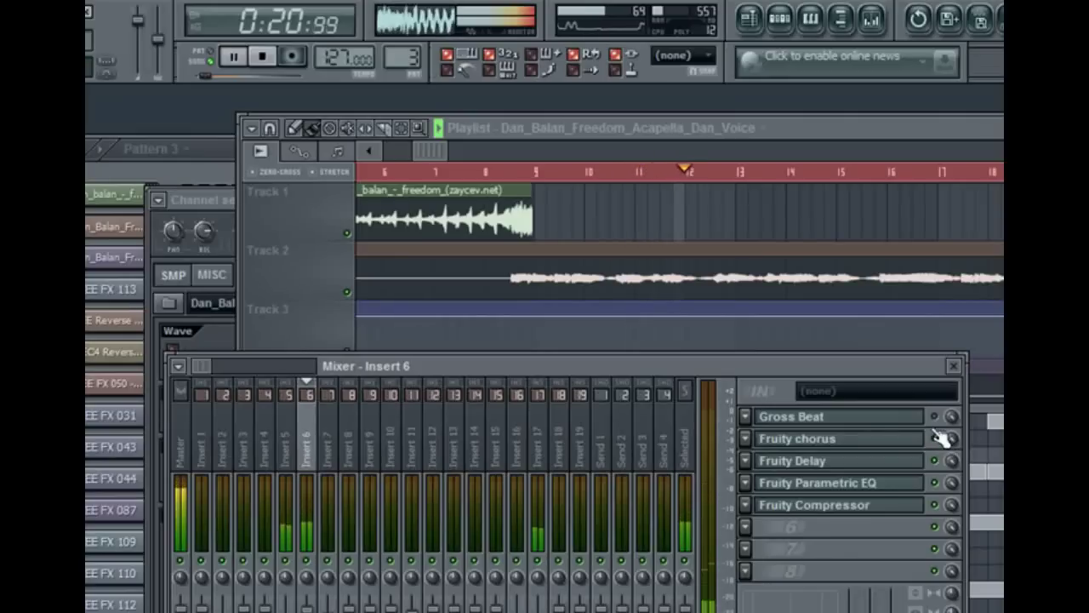
pyautogui.click(265, 57)
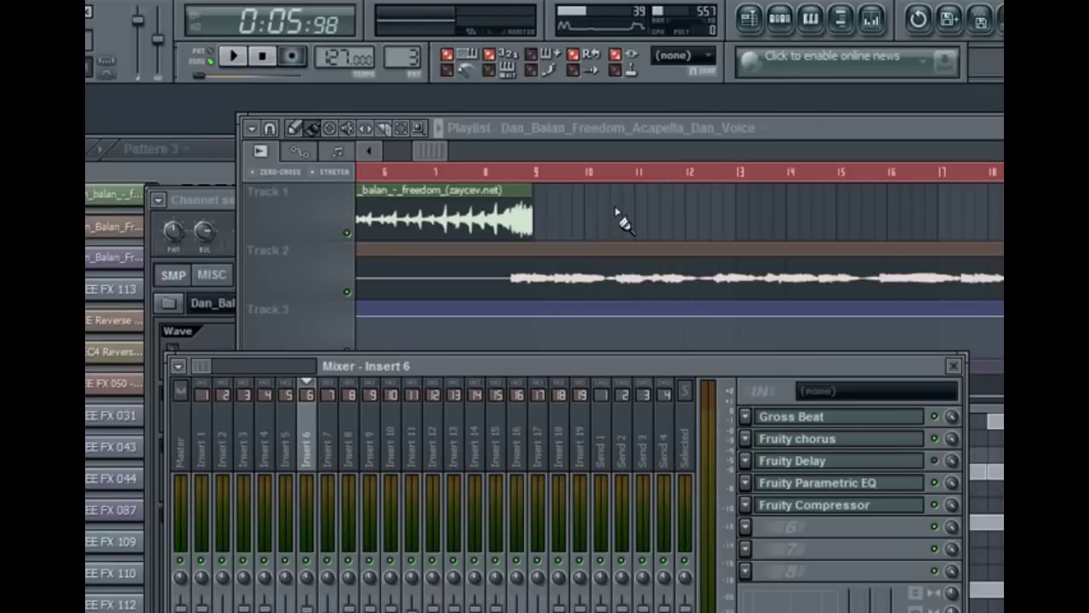
# - Replay the vocal from bar 9 to compare it with Fruity Delay off and on, and stop playback
pyautogui.click(526, 172)
pyautogui.click(258, 59)
pyautogui.press('space')
pyautogui.click(535, 172)
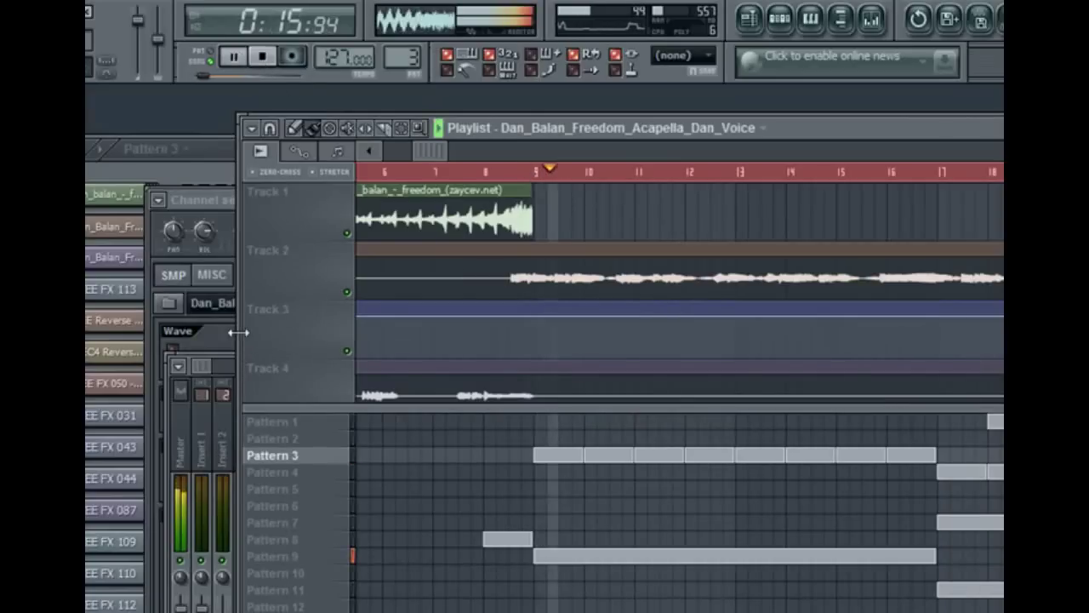
pyautogui.click(202, 367)
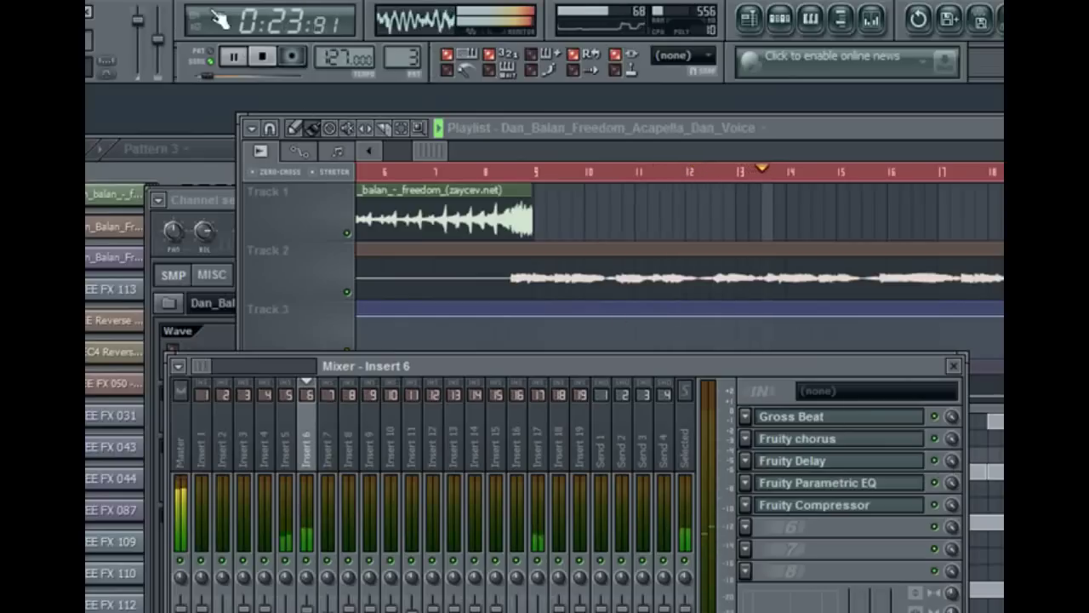
pyautogui.click(263, 55)
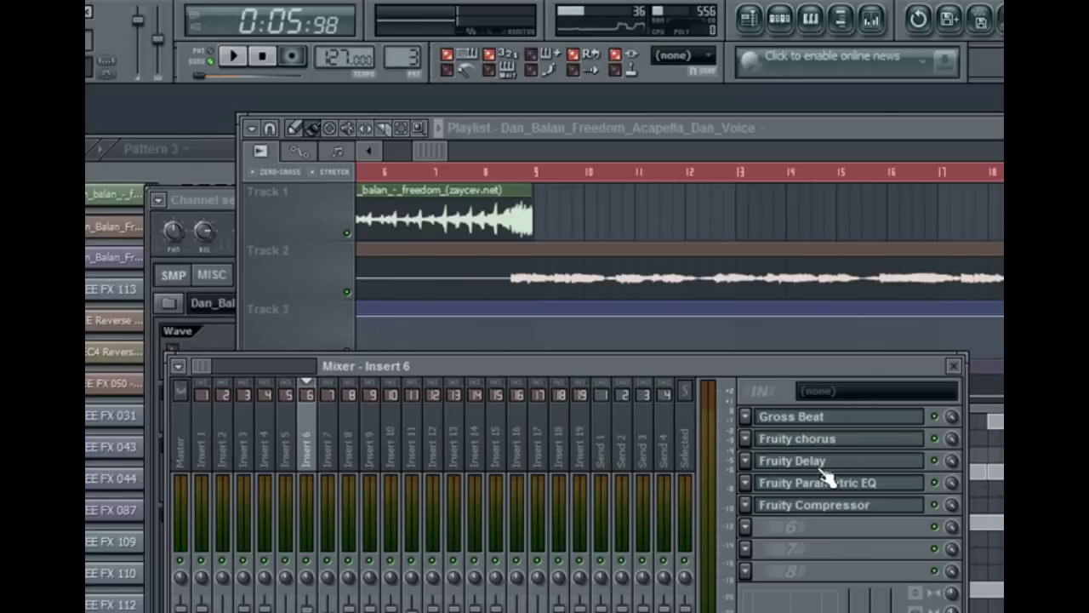
# - Open Fruity Delay on Insert 6, examine its feedback, tempo, steps and mode settings, and close it
pyautogui.click(822, 468)
pyautogui.moveTo(481, 344); pyautogui.dragTo(651, 366)
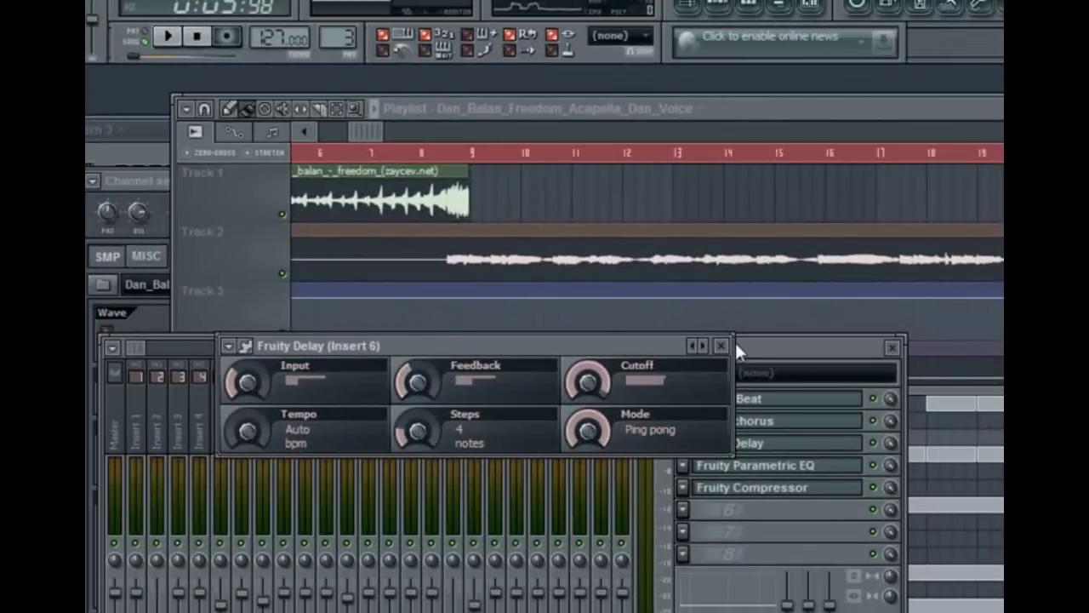
pyautogui.click(721, 345)
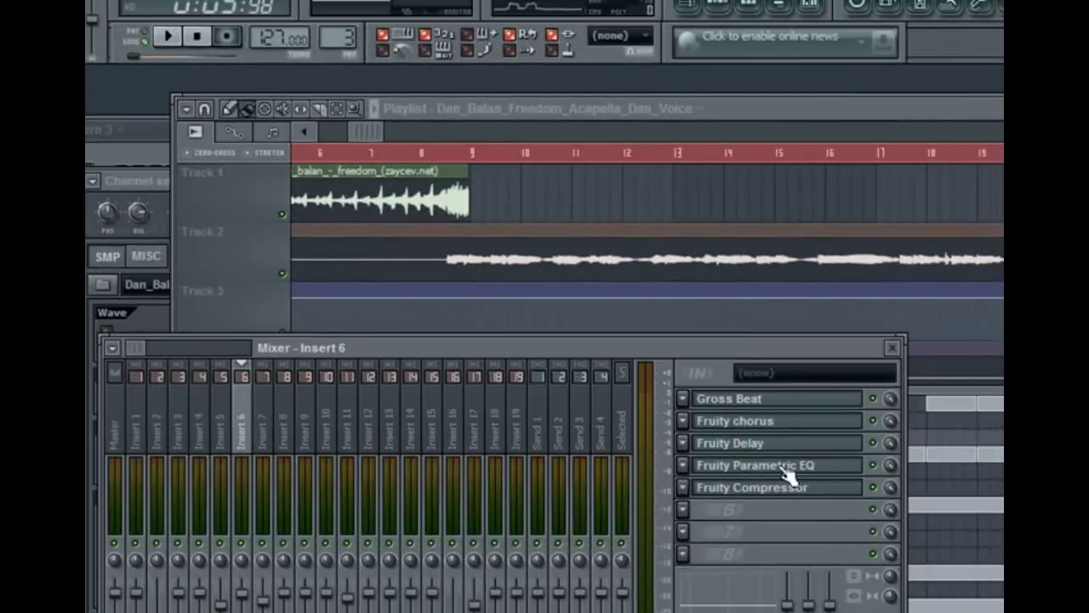
# - Open Fruity Parametric EQ on Insert 6, examine its band levels and frequencies, and close it
pyautogui.click(779, 467)
pyautogui.moveTo(221, 372); pyautogui.dragTo(239, 374)
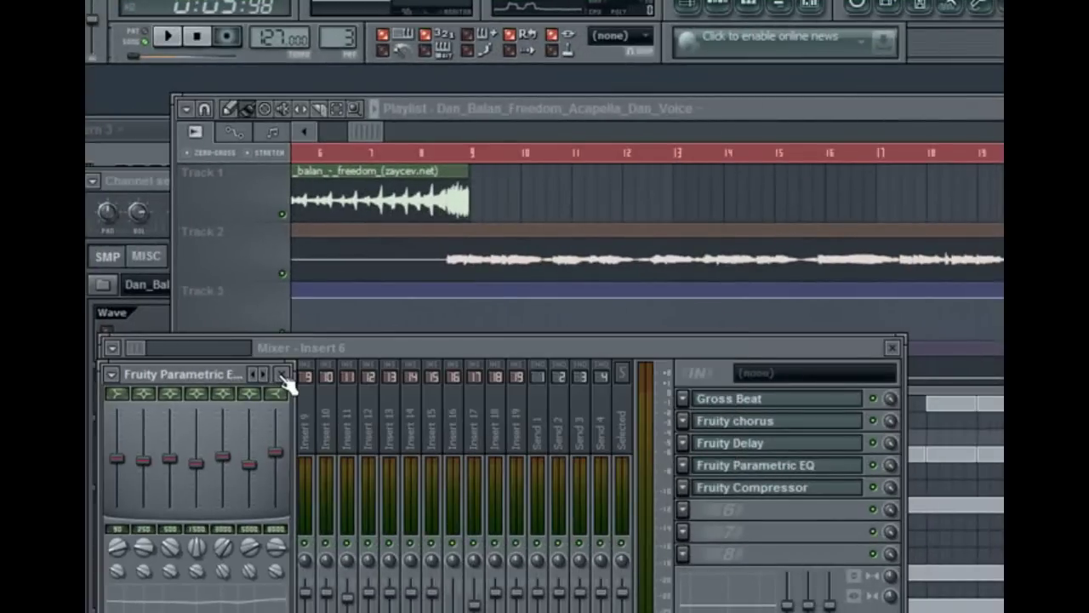
pyautogui.click(284, 376)
# - Open Fruity Compressor on Insert 6, examine its threshold, ratio, gain and timing settings, and close it
pyautogui.moveTo(452, 349)
pyautogui.mouseDown()
pyautogui.moveTo(440, 355)
pyautogui.moveTo(456, 359)
pyautogui.mouseUp()
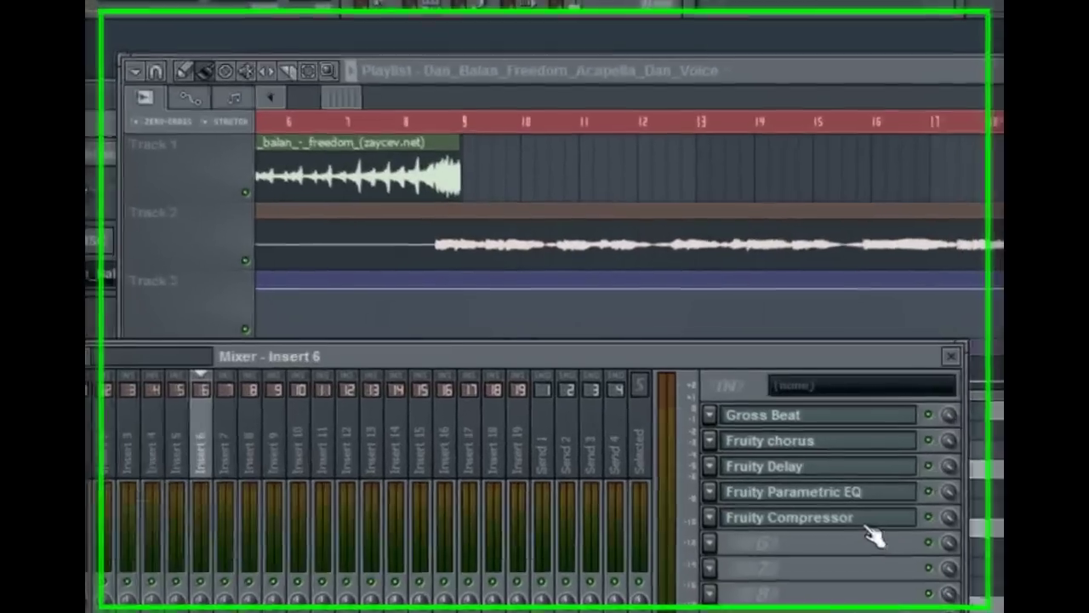
pyautogui.click(818, 497)
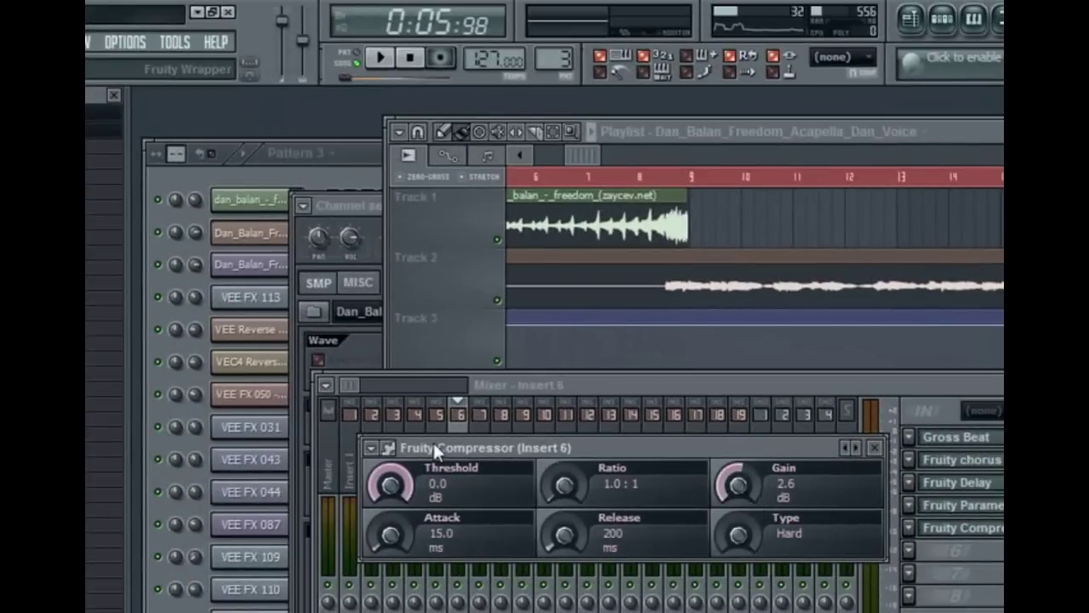
pyautogui.click(874, 446)
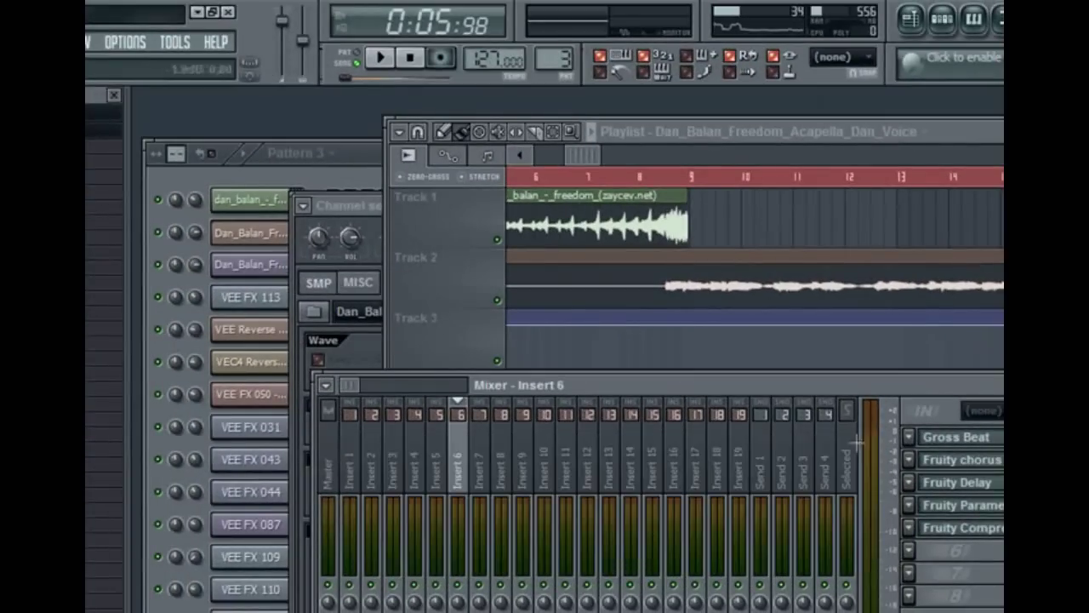
# - Open the channel settings of the Dan_Balan_Freedom_Acapella_Corey_Voice clip on Track 4 and show its mixer track, Insert 12
pyautogui.moveTo(861, 381); pyautogui.dragTo(832, 391)
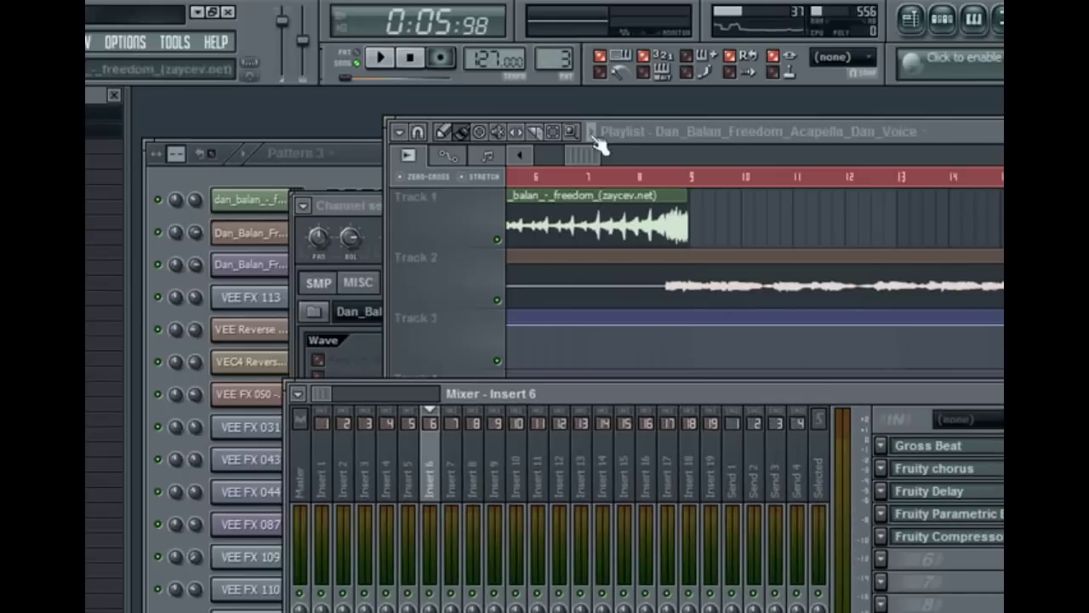
pyautogui.click(605, 129)
pyautogui.doubleClick(770, 399)
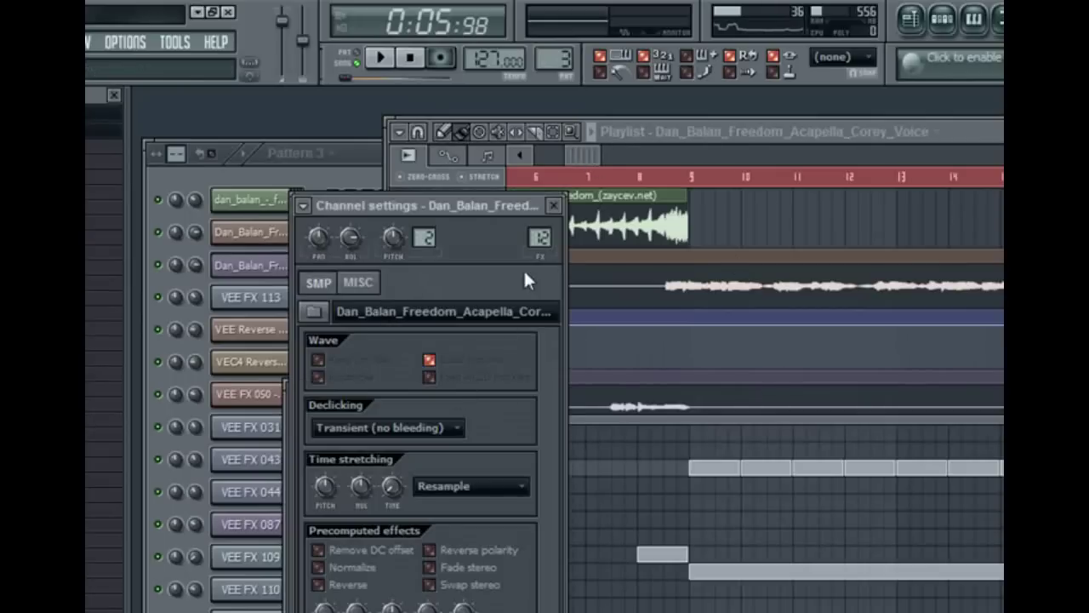
pyautogui.doubleClick(539, 237)
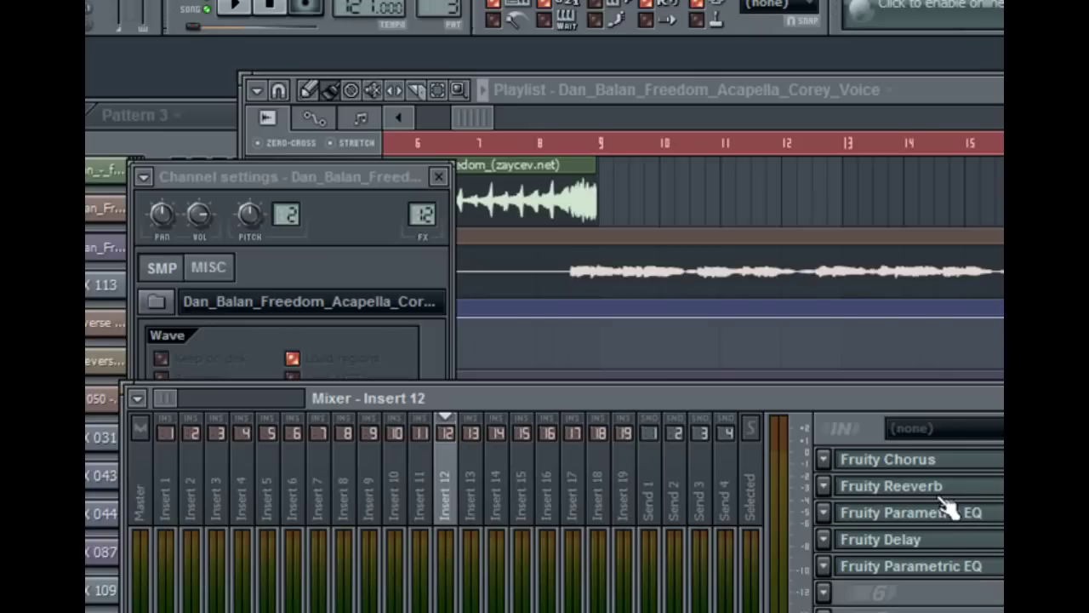
# - Play the Corey_Voice vocal from bar 25 and stop playback
pyautogui.moveTo(476, 113); pyautogui.dragTo(588, 120)
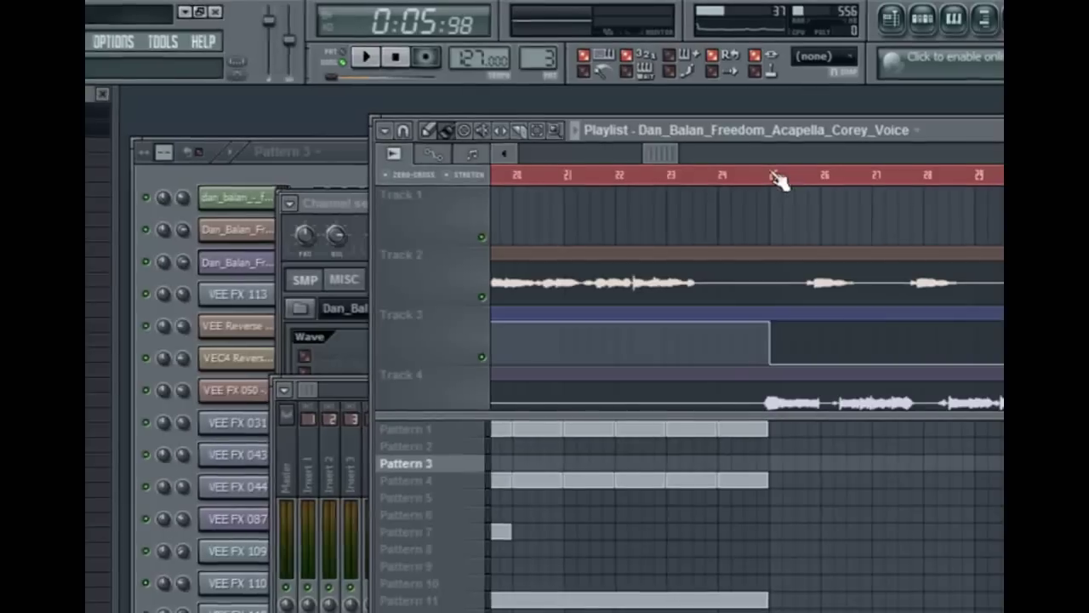
pyautogui.click(776, 176)
pyautogui.press('space')
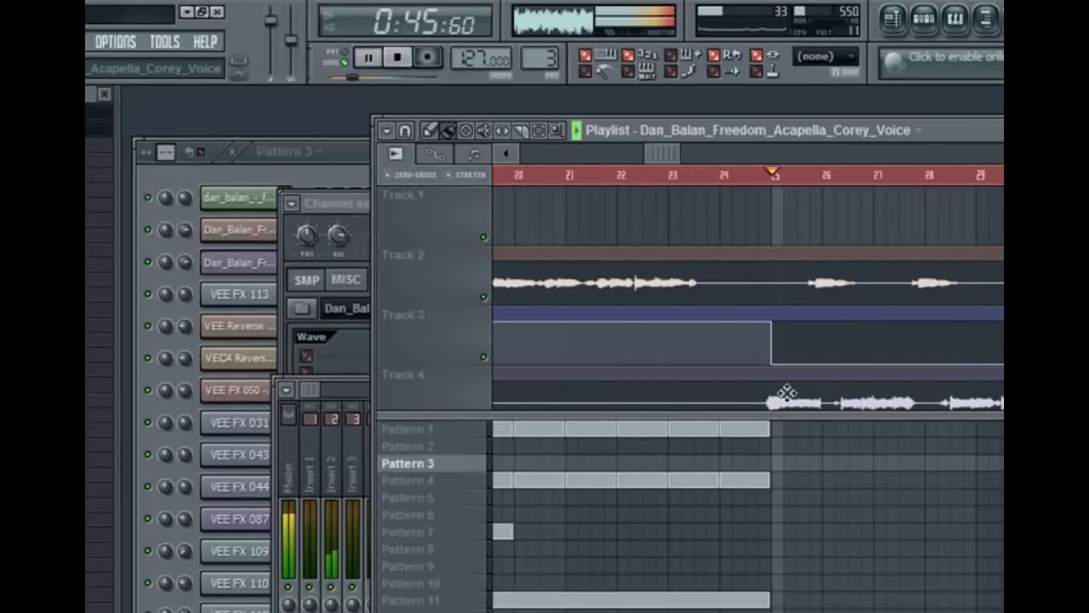
pyautogui.click(396, 56)
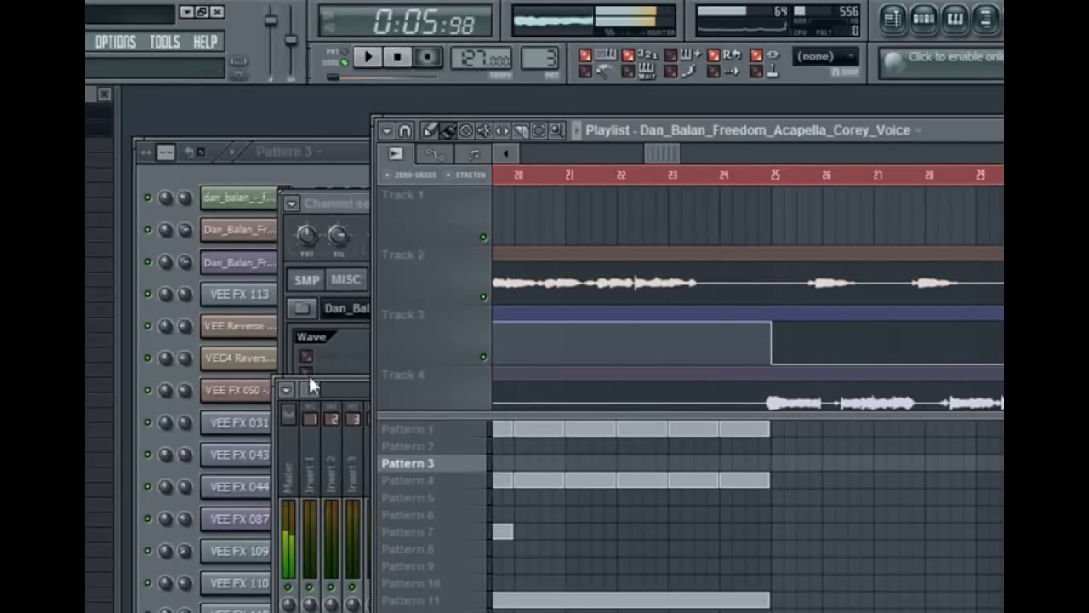
# - Open Fruity Chorus on Insert 12, examine its delay, depth, stereo and LFO settings, and close it
pyautogui.click(317, 380)
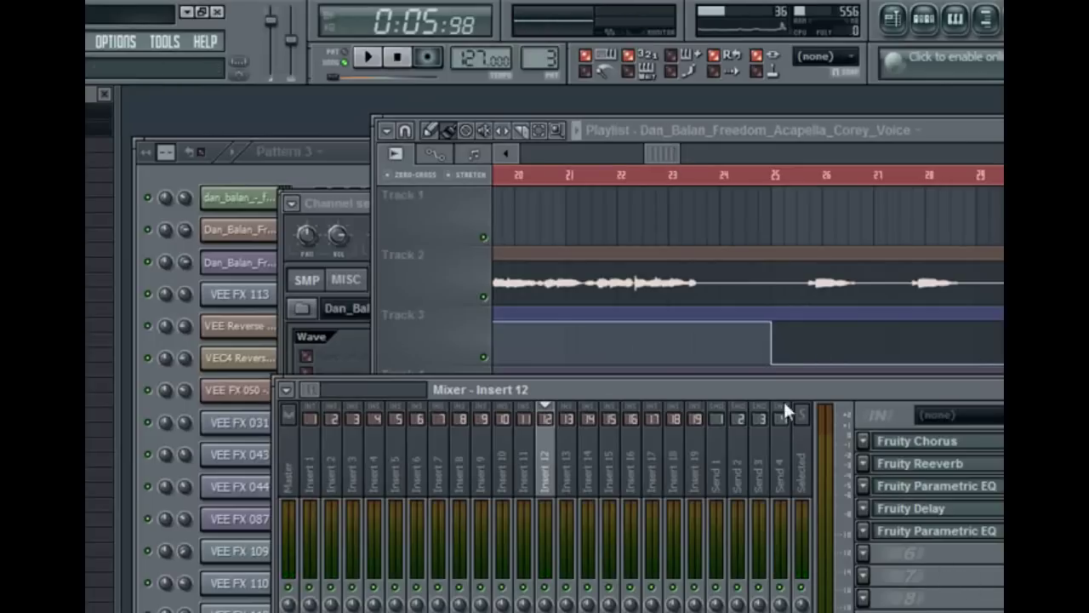
pyautogui.moveTo(800, 385); pyautogui.dragTo(780, 390)
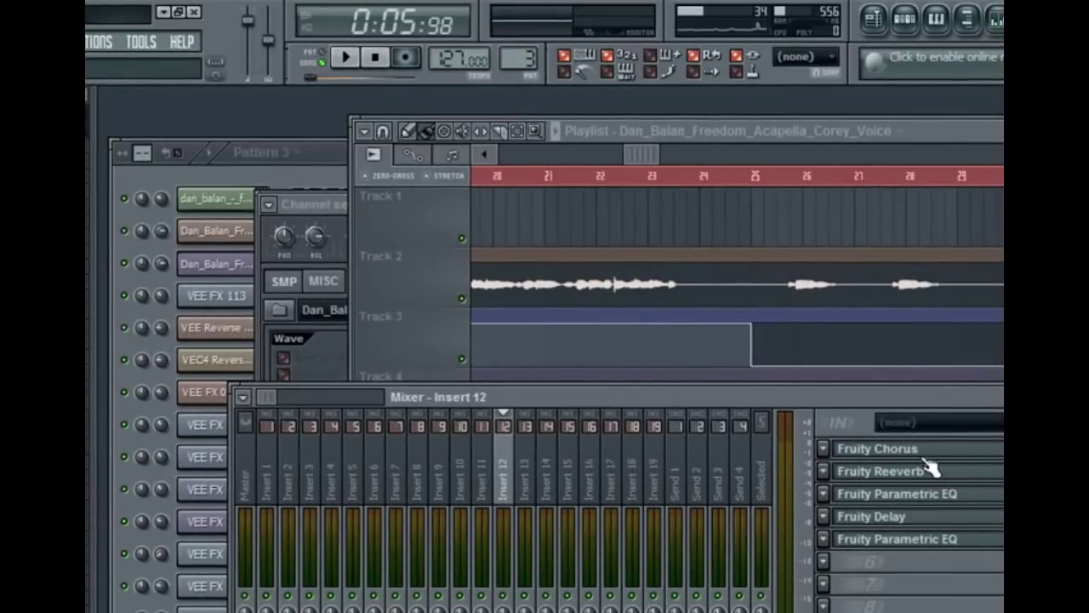
pyautogui.click(928, 454)
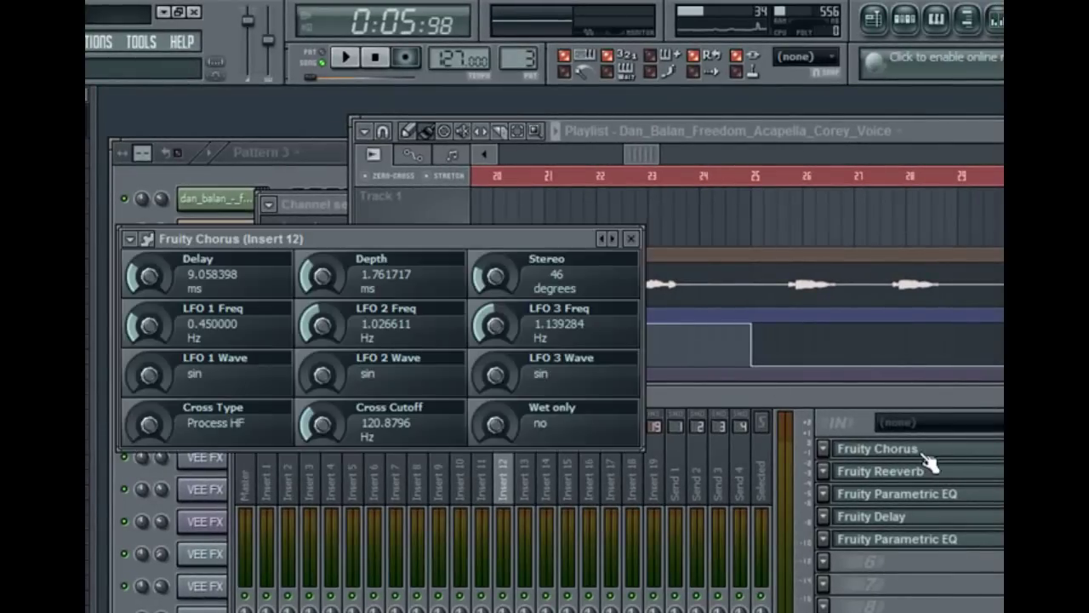
pyautogui.click(631, 238)
# - Play the song briefly from about bar 22 and again from about bar 25, stopping playback each time
pyautogui.moveTo(795, 395); pyautogui.dragTo(781, 434)
pyautogui.moveTo(642, 151); pyautogui.dragTo(635, 152)
pyautogui.click(659, 175)
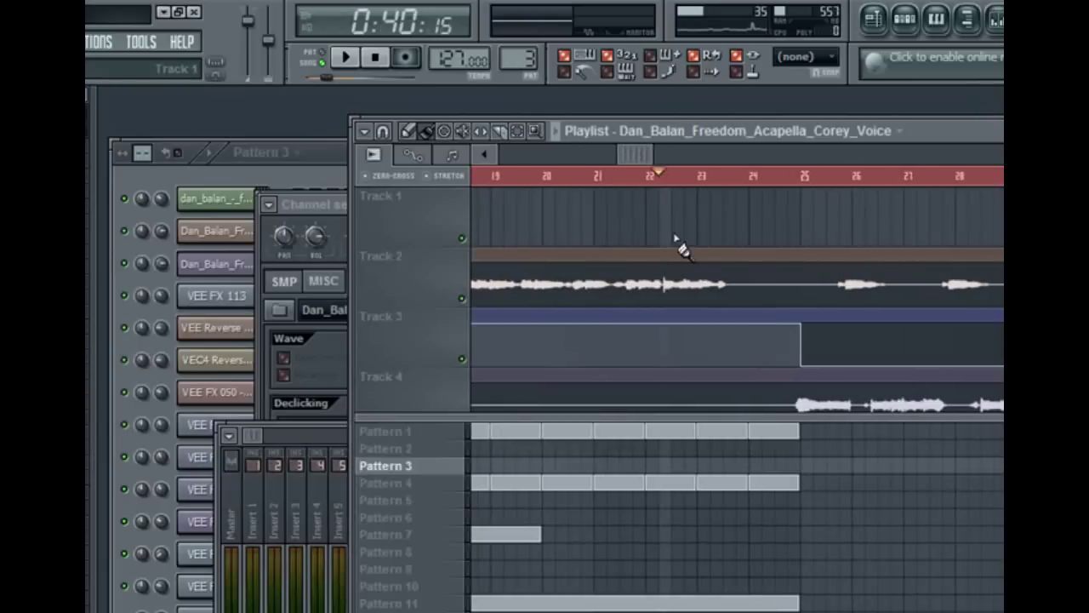
pyautogui.click(346, 57)
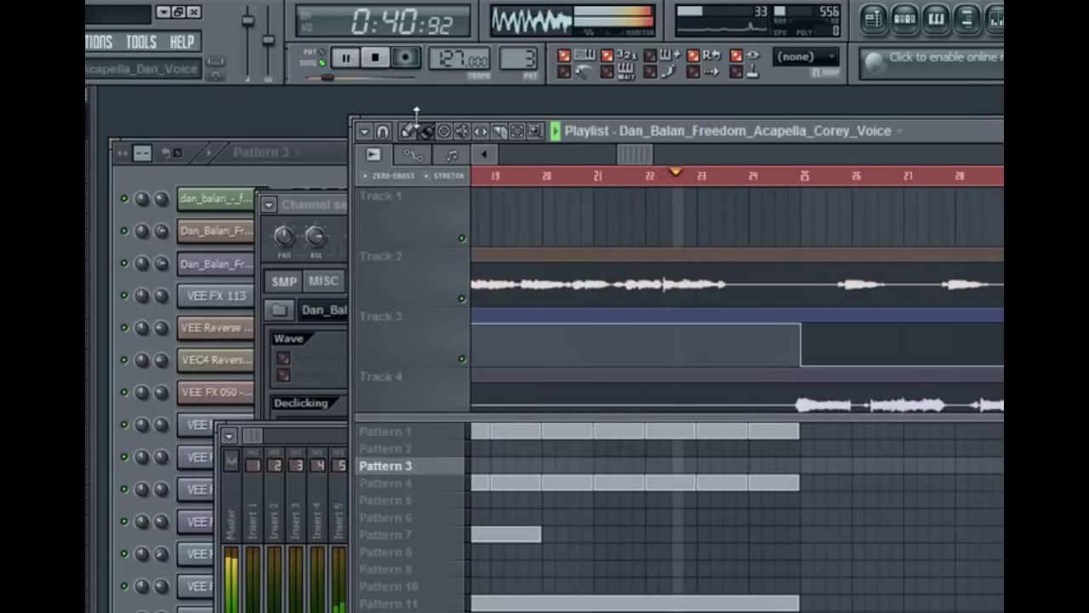
pyautogui.click(375, 57)
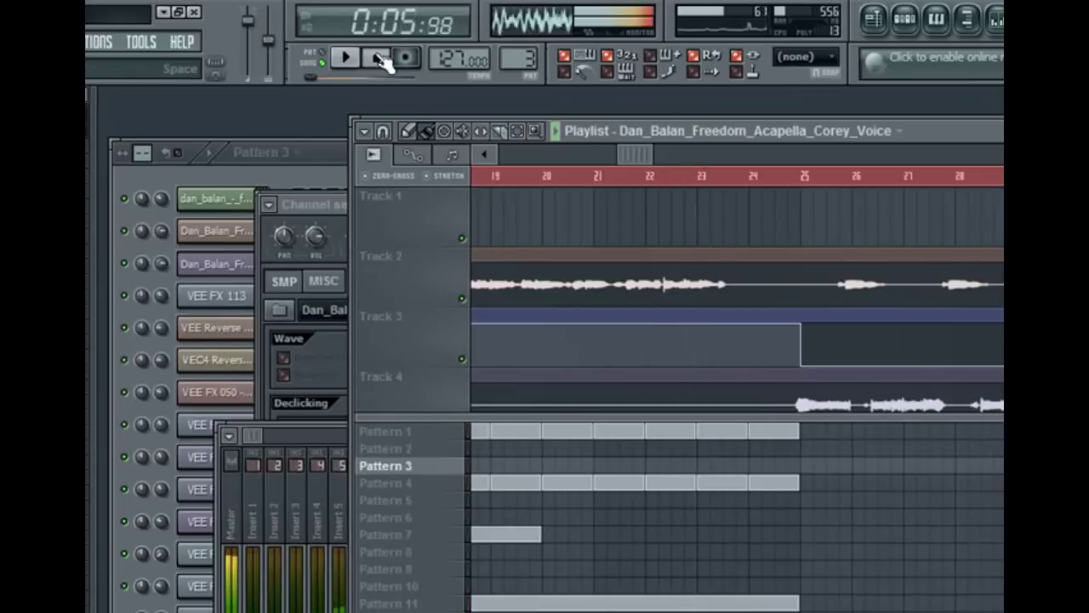
pyautogui.click(799, 176)
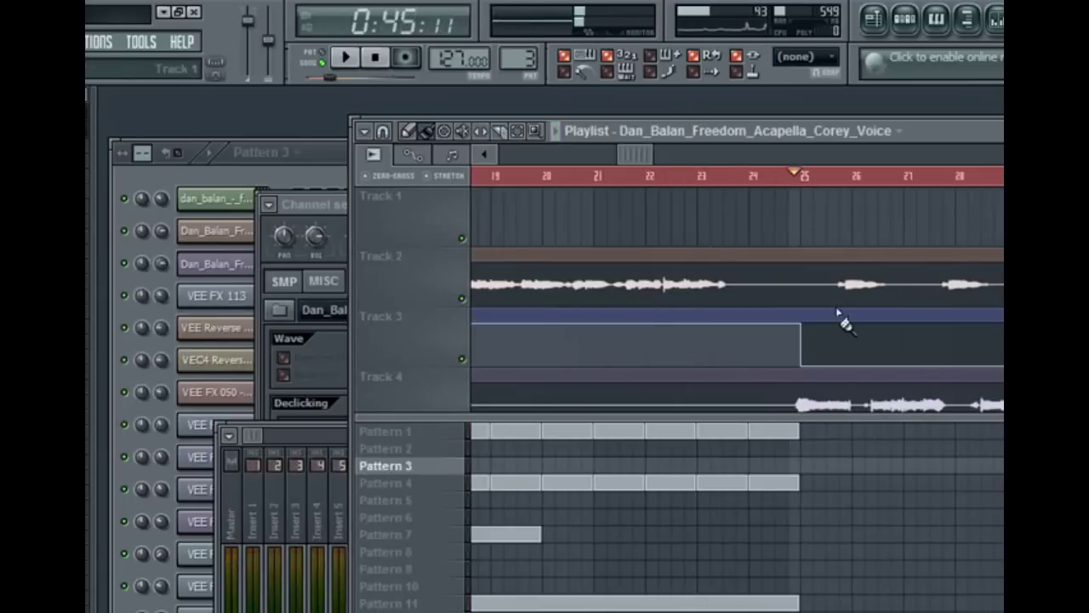
pyautogui.click(347, 57)
pyautogui.click(384, 58)
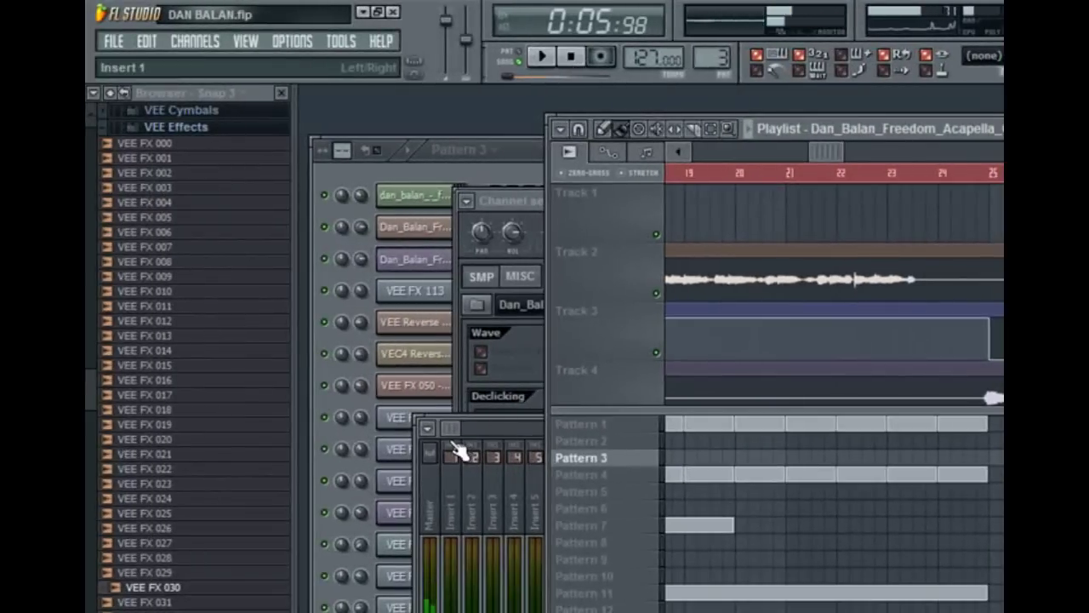
# - Open the channel settings of the Dan_Balan_Freedom_Acapella_Dan_Voice clip on Track 2 and show its mixer track, Insert 6
pyautogui.click(451, 442)
pyautogui.moveTo(691, 432); pyautogui.dragTo(770, 467)
pyautogui.moveTo(536, 228); pyautogui.dragTo(574, 269)
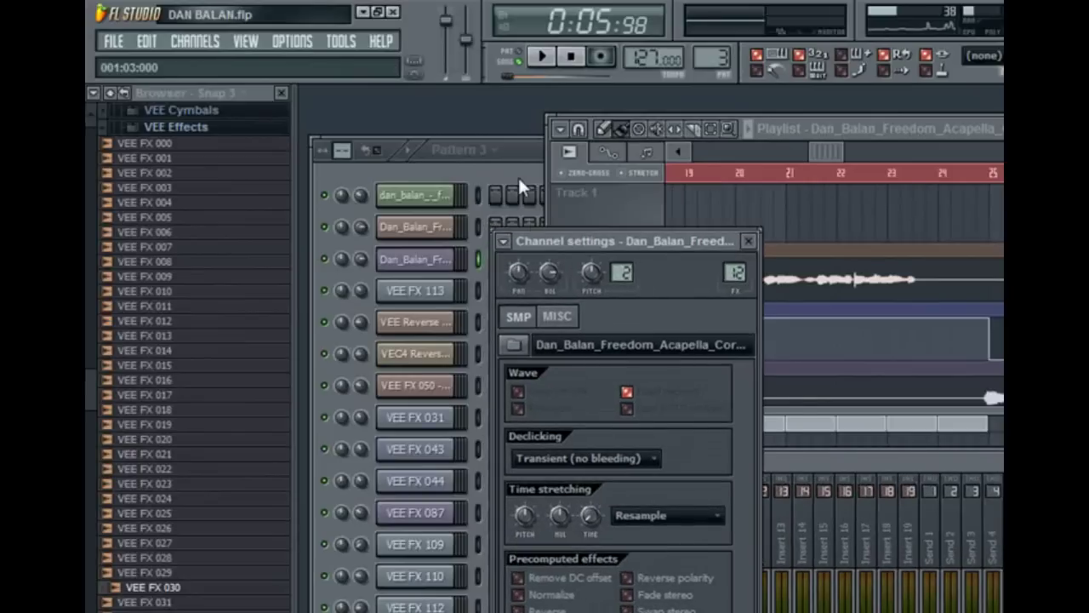
pyautogui.click(522, 189)
pyautogui.moveTo(842, 155); pyautogui.dragTo(743, 164)
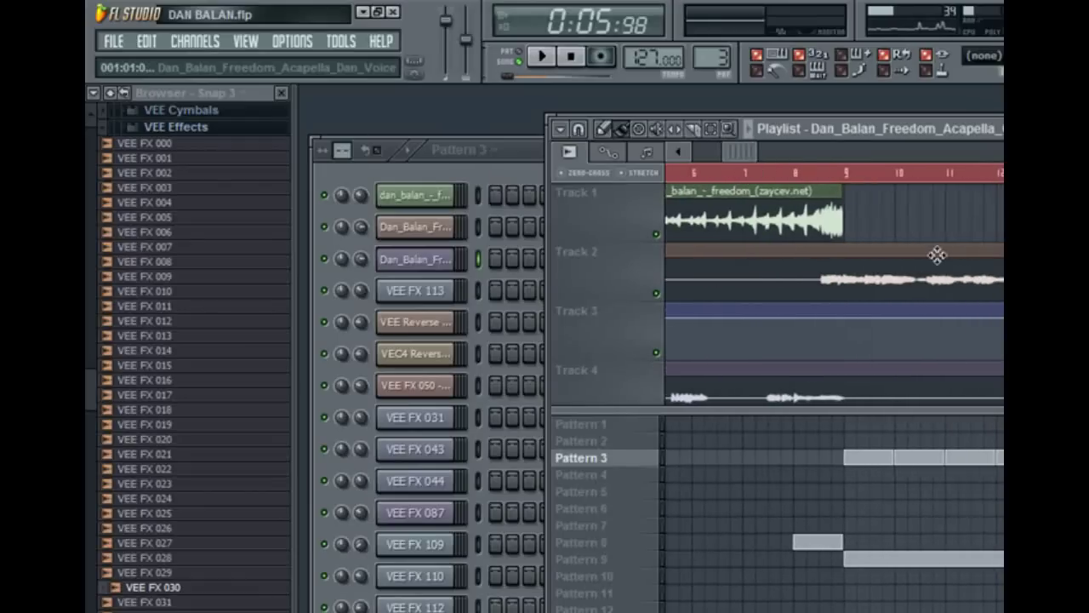
pyautogui.doubleClick(936, 272)
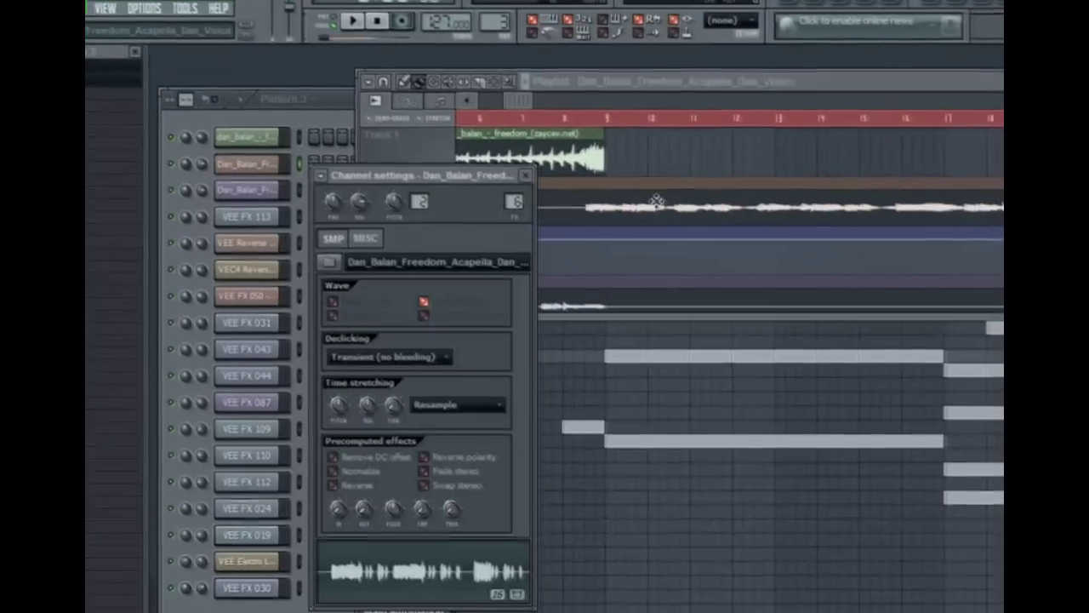
pyautogui.click(510, 202)
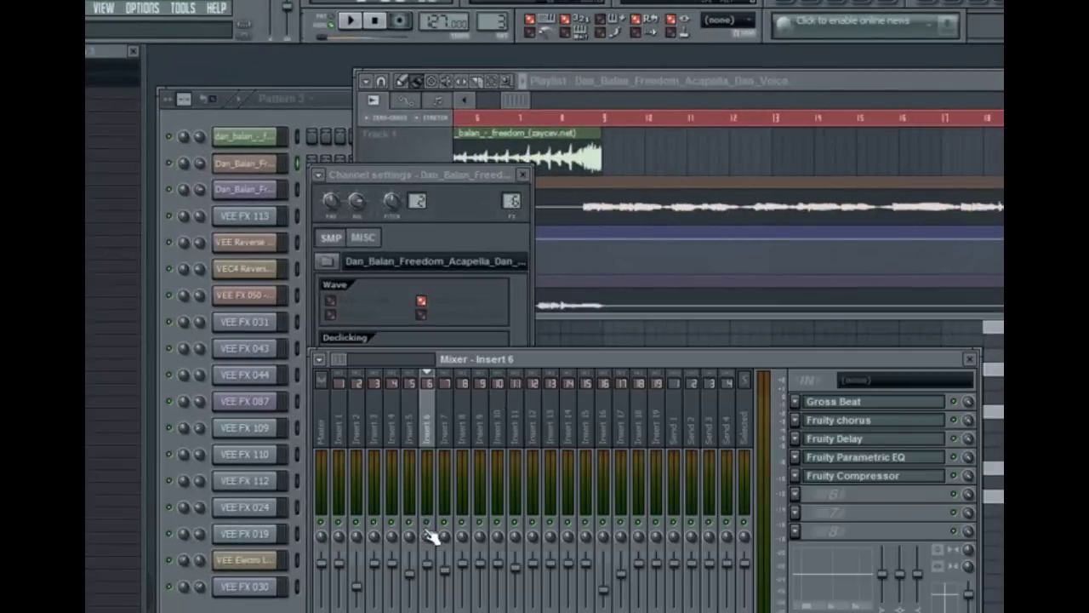
# - Show the Corey_Voice clip's channel settings and its mixer track, Insert 12, and close the channel settings
pyautogui.click(528, 98)
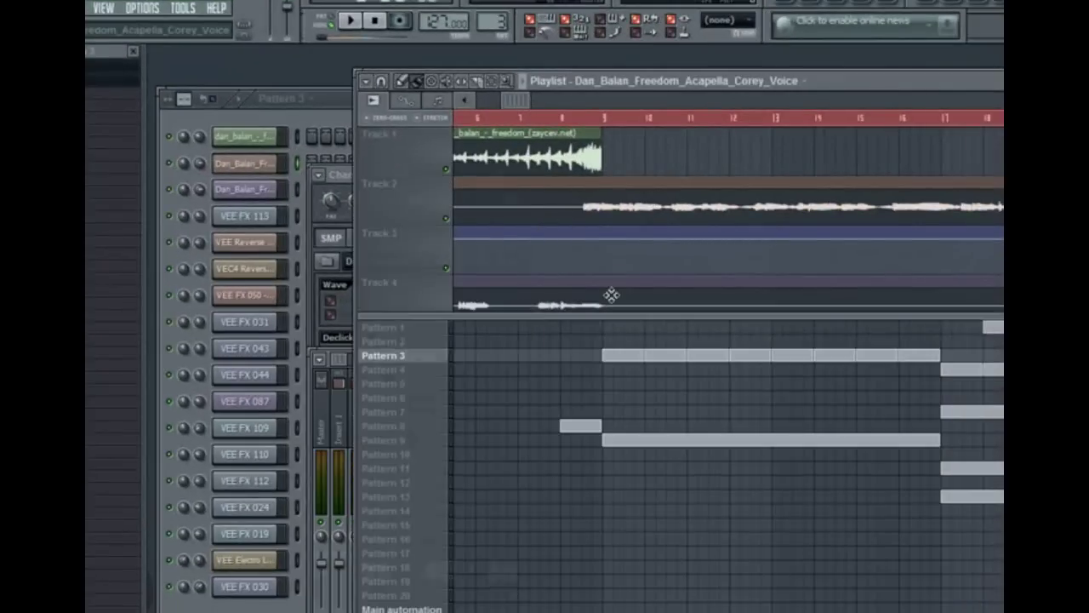
pyautogui.doubleClick(611, 295)
pyautogui.doubleClick(510, 202)
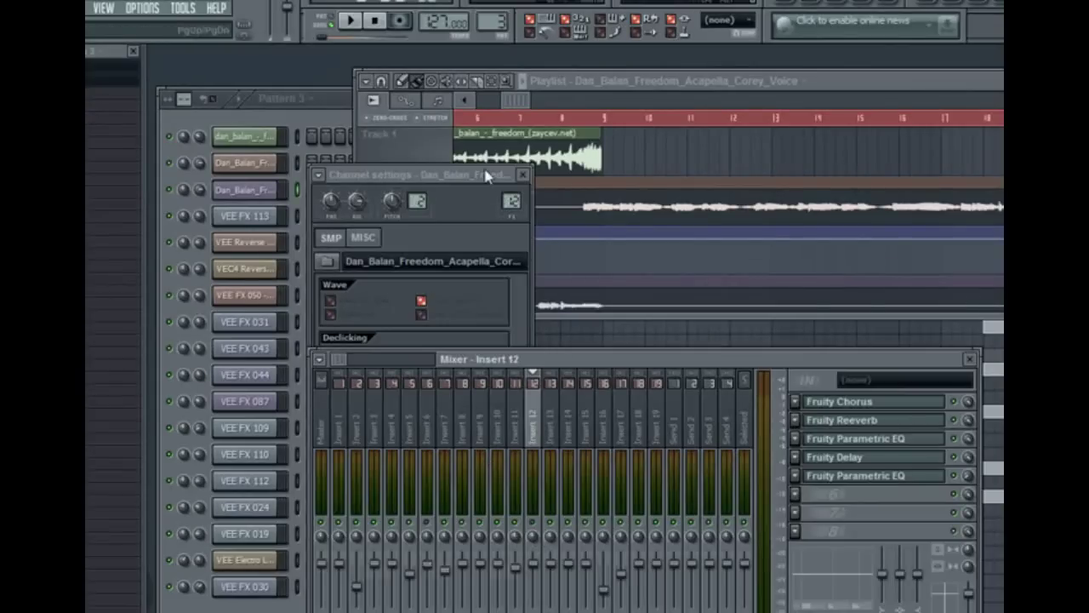
pyautogui.click(486, 173)
pyautogui.click(523, 174)
# - Play the song from just before bar 9 and stop playback
pyautogui.click(529, 101)
pyautogui.moveTo(836, 83); pyautogui.dragTo(840, 83)
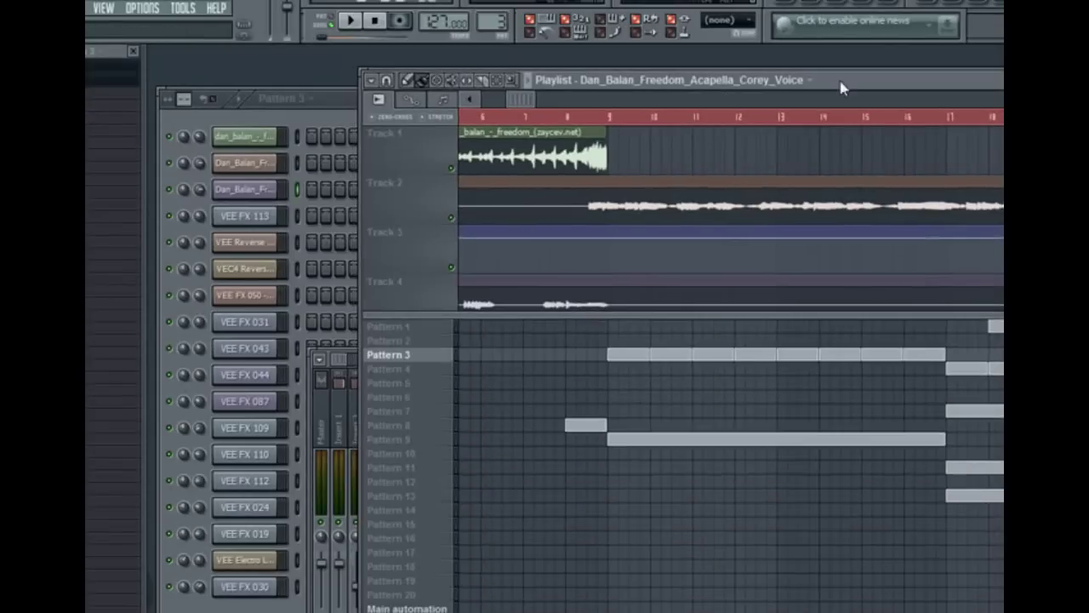
pyautogui.moveTo(515, 101); pyautogui.dragTo(521, 105)
pyautogui.click(547, 119)
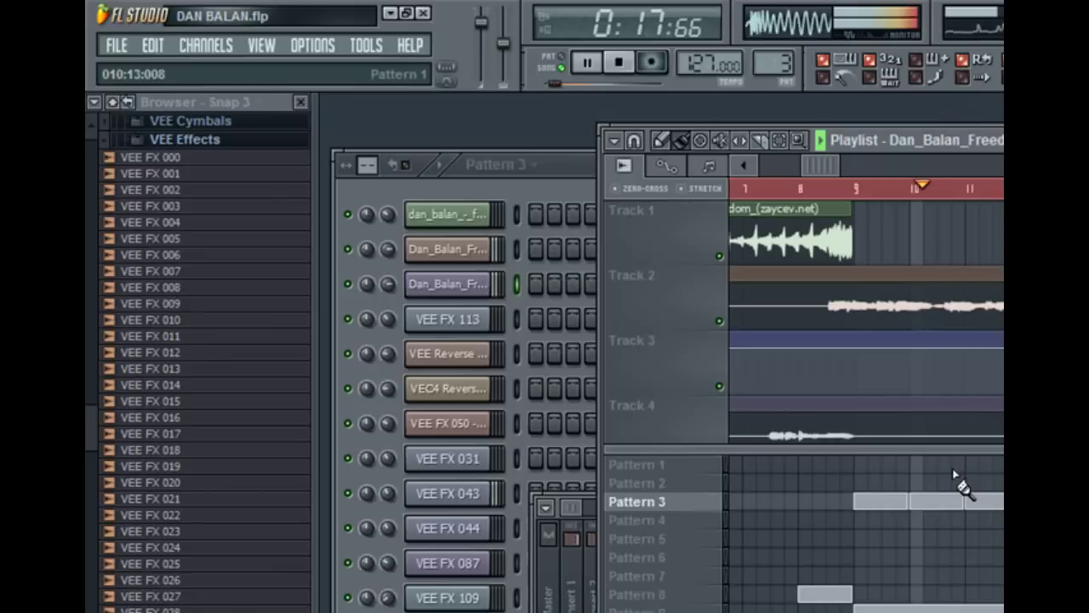
pyautogui.click(619, 62)
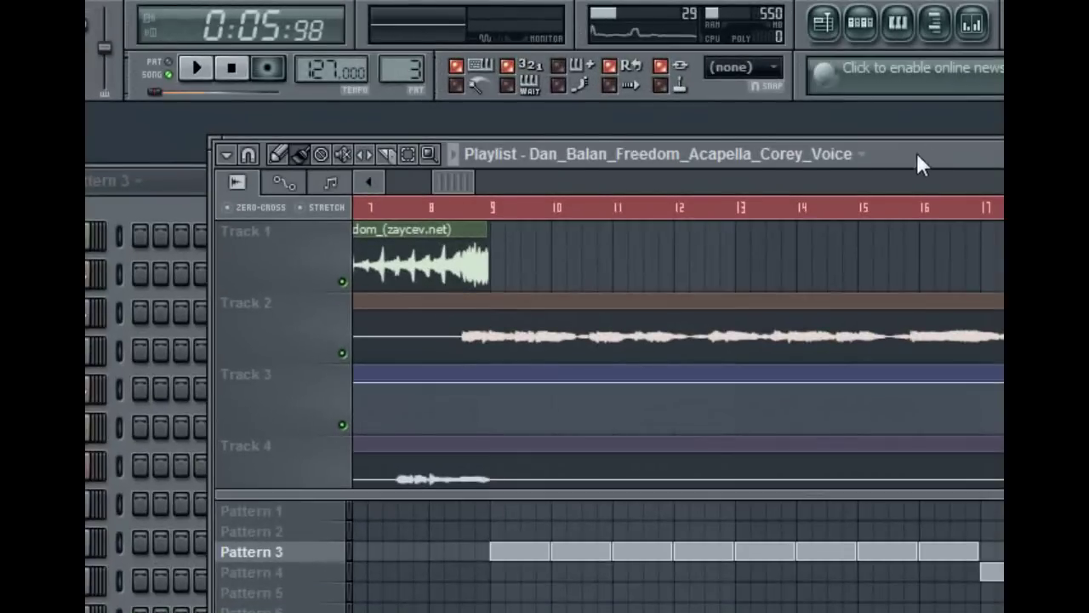
# - Select Pattern 9, bring up its step sequencer, and play it briefly in pattern mode
pyautogui.moveTo(917, 162); pyautogui.dragTo(926, 159)
pyautogui.hscroll(3, 480, 178)
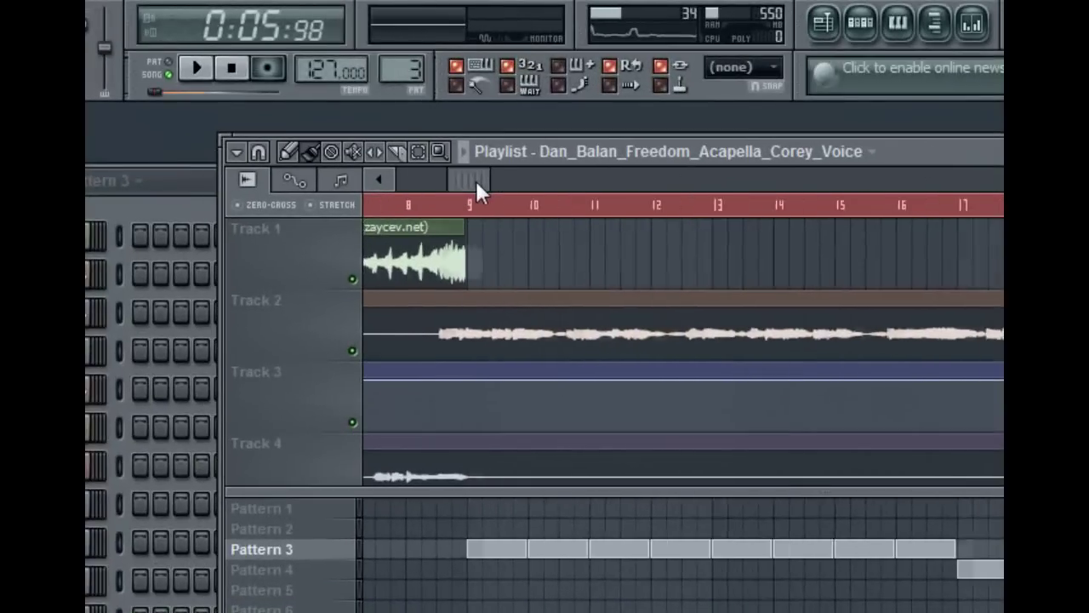
pyautogui.click(449, 204)
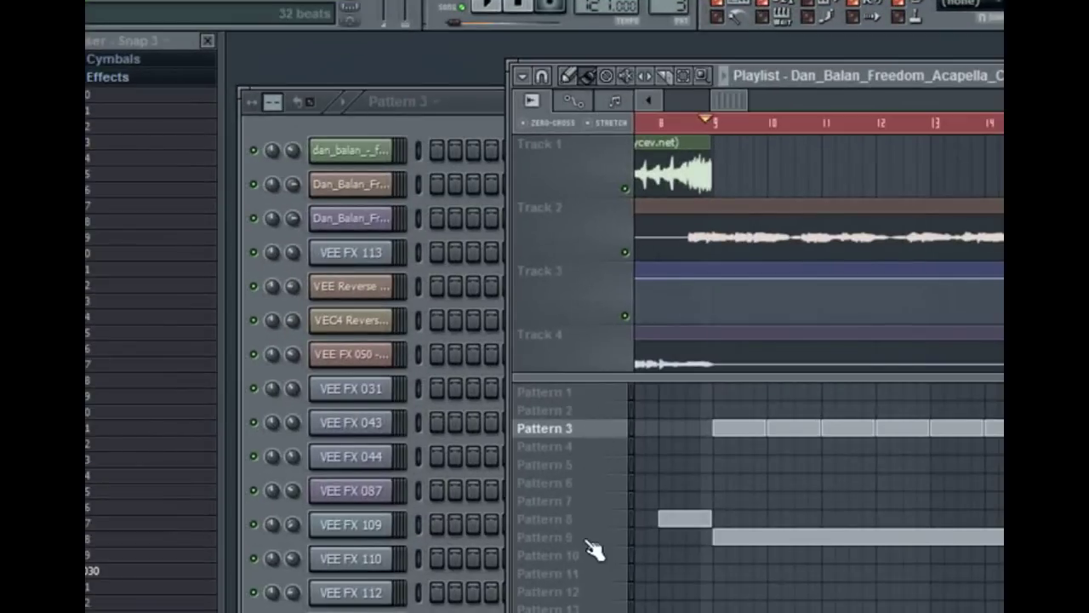
pyautogui.click(587, 538)
pyautogui.moveTo(481, 101); pyautogui.dragTo(495, 82)
pyautogui.moveTo(872, 79); pyautogui.dragTo(902, 72)
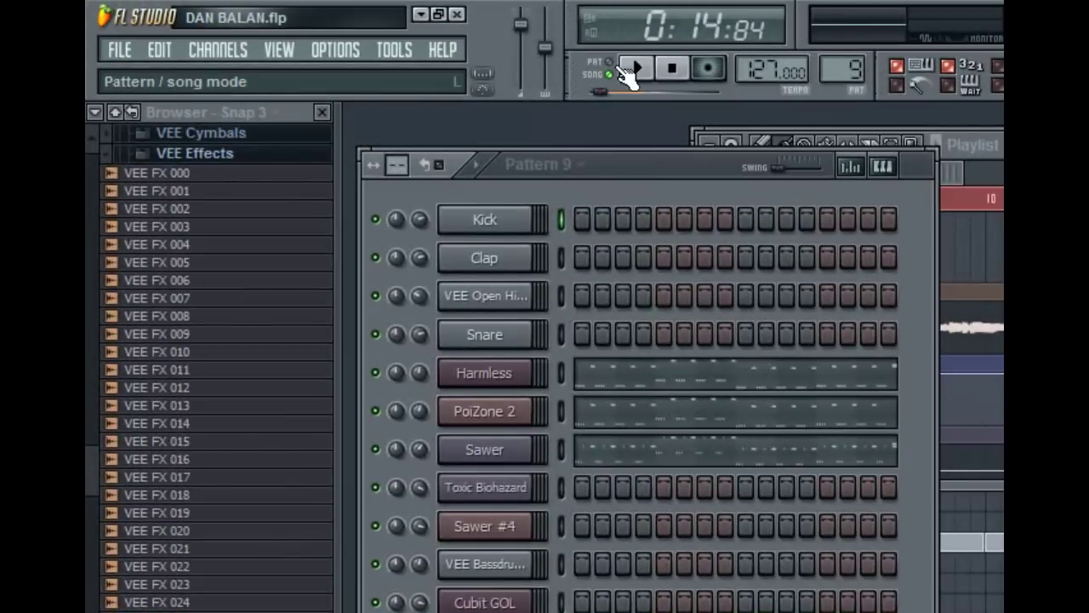
pyautogui.click(623, 71)
pyautogui.click(640, 71)
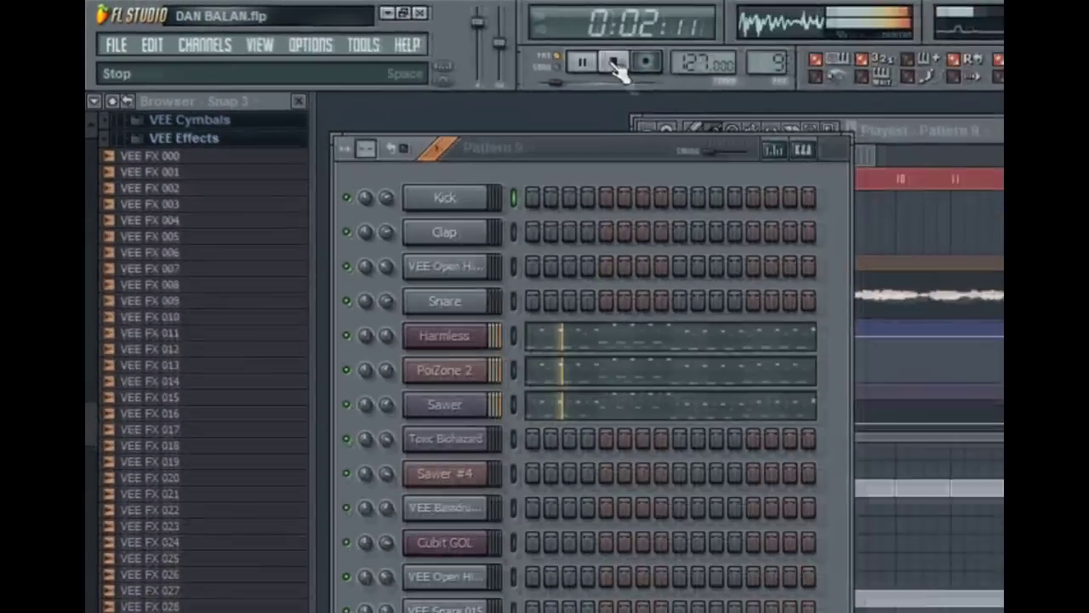
pyautogui.click(614, 67)
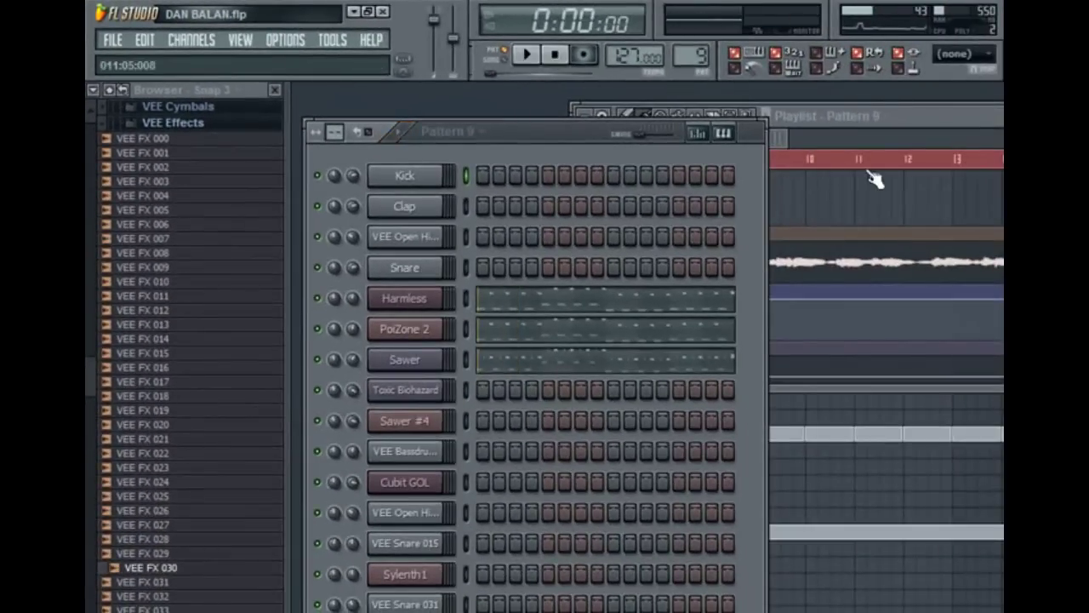
# - Select Pattern 3, view its bass drum and open hihat steps, and play the pattern twice, stopping each time
pyautogui.click(780, 138)
pyautogui.click(640, 436)
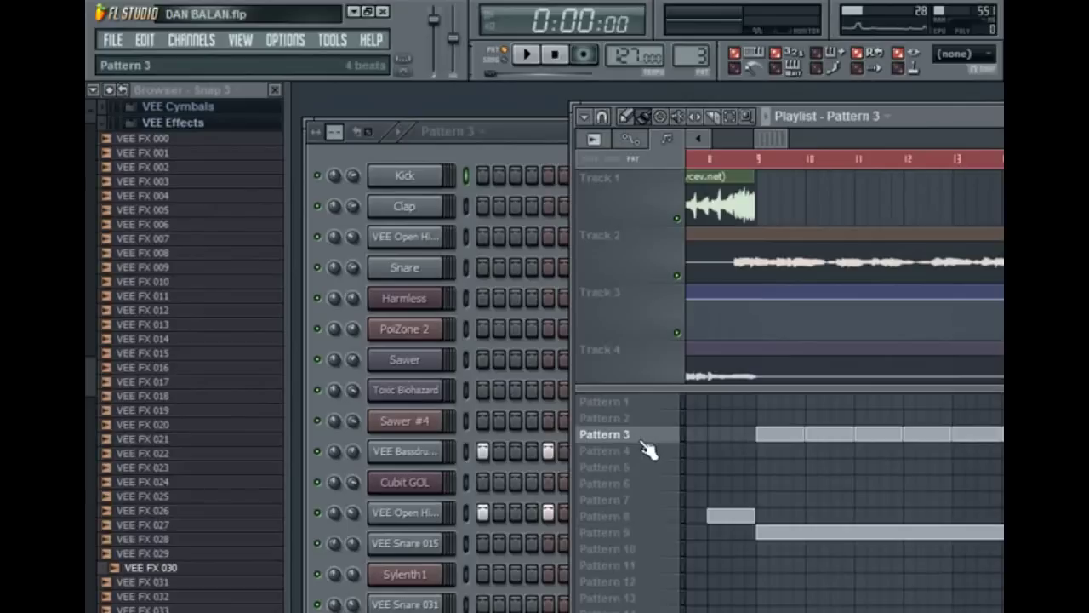
pyautogui.click(521, 155)
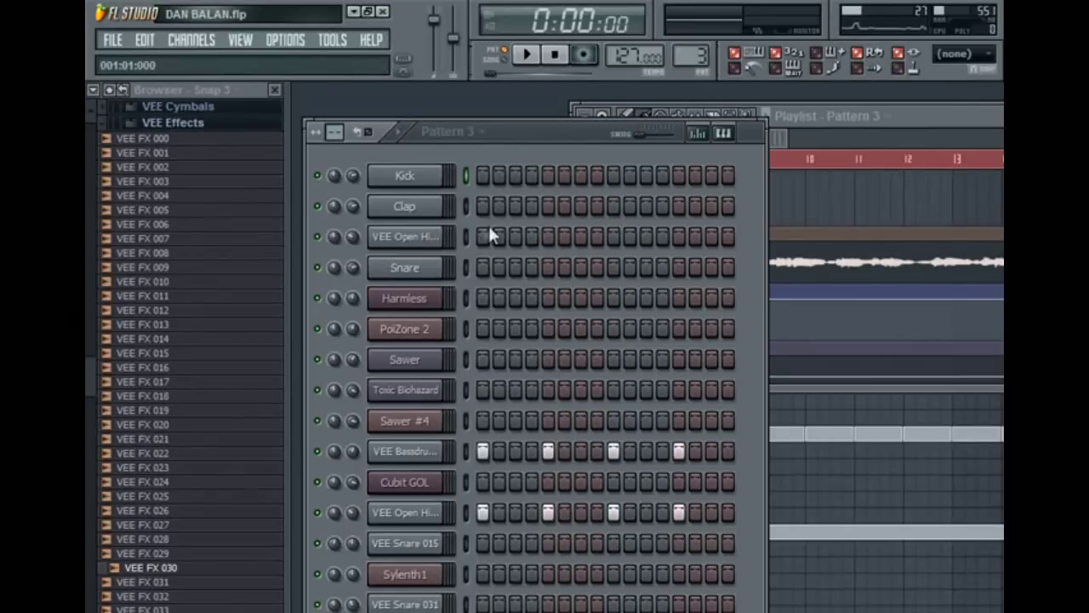
pyautogui.moveTo(908, 114); pyautogui.dragTo(938, 113)
pyautogui.click(536, 145)
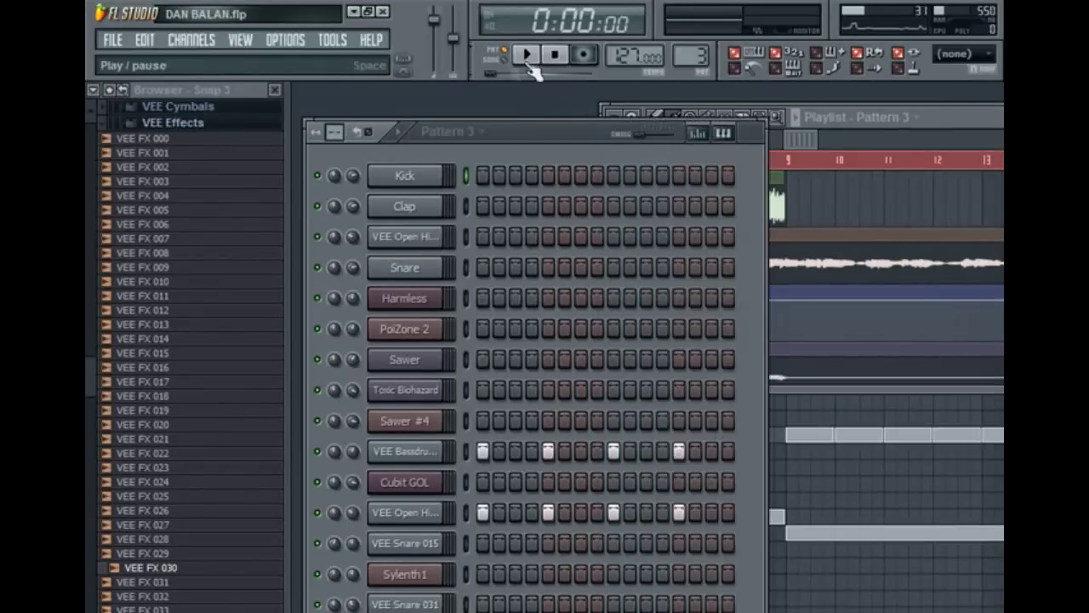
pyautogui.click(529, 56)
pyautogui.click(555, 55)
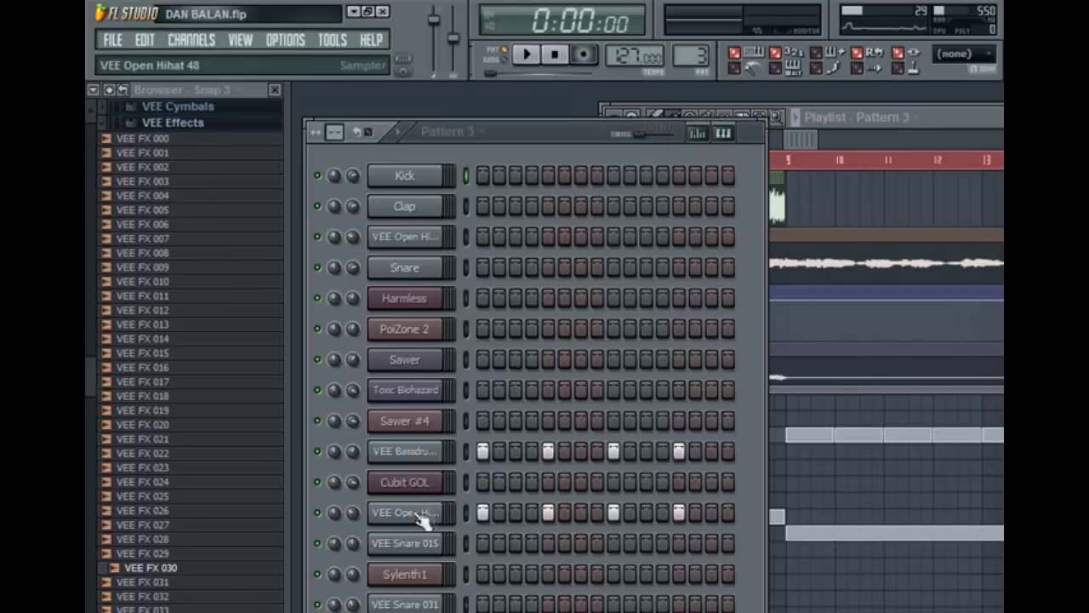
pyautogui.press('space')
pyautogui.click(556, 55)
# - Return to Pattern 9, play its Harmless, PoiZone 2 and Sawer parts in the step sequencer, and stop playback
pyautogui.click(806, 138)
pyautogui.click(640, 533)
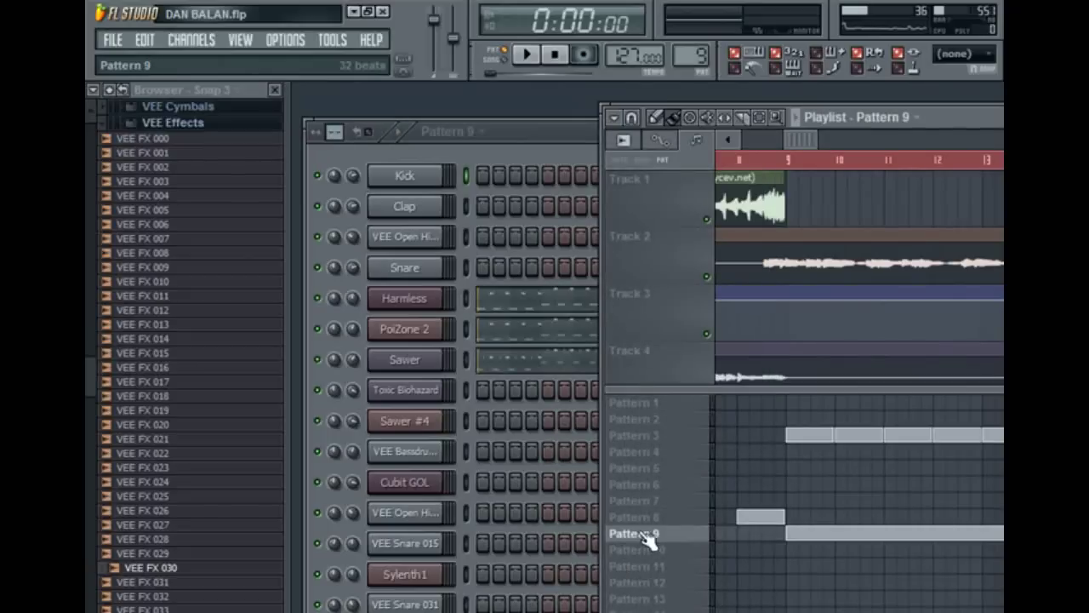
pyautogui.press('space')
pyautogui.click(538, 141)
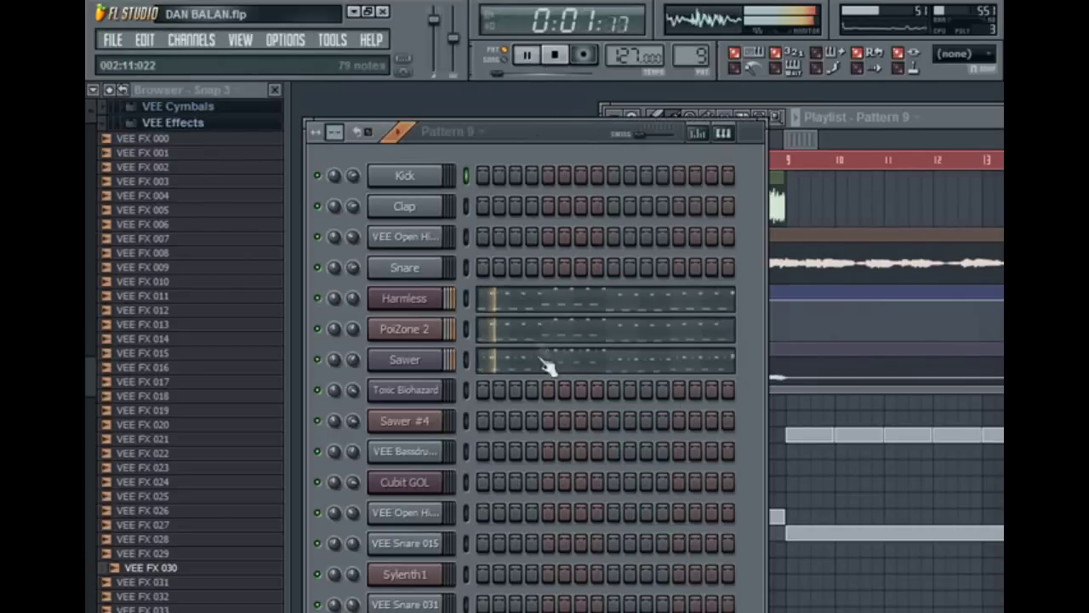
pyautogui.click(561, 56)
# - Open the Harmless synth used in Pattern 9, audition several notes on its keyboard, and close the plugin
pyautogui.moveTo(563, 134); pyautogui.dragTo(576, 131)
pyautogui.moveTo(672, 170); pyautogui.dragTo(673, 171)
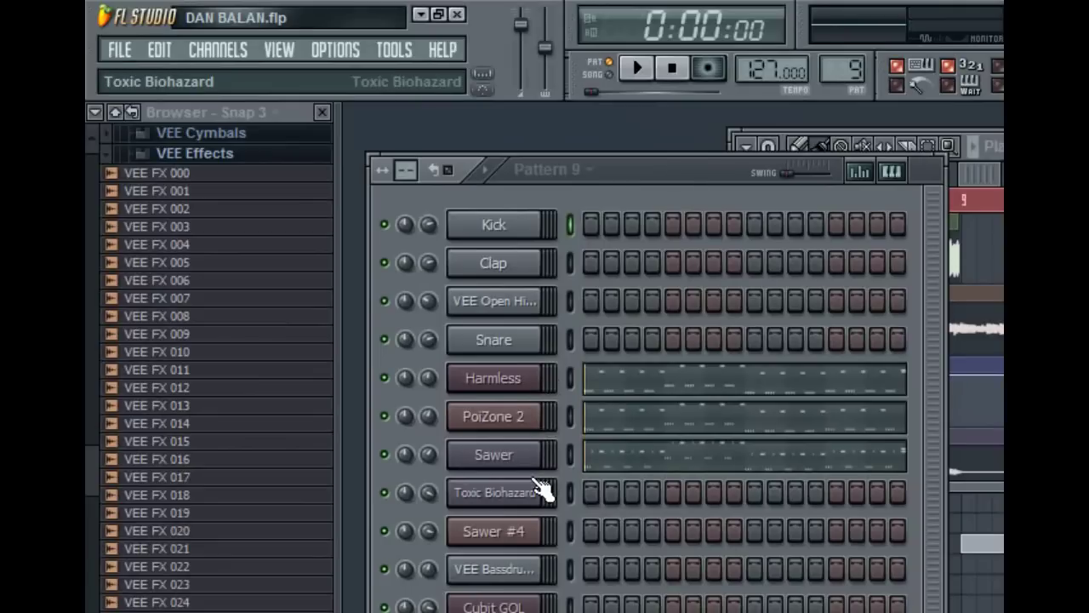
pyautogui.click(515, 381)
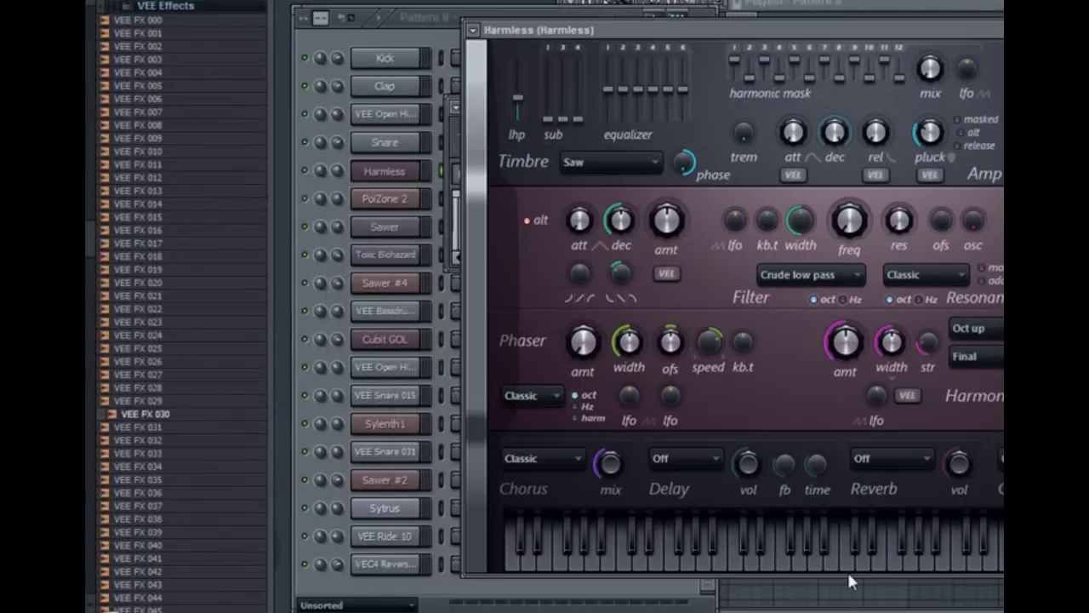
pyautogui.click(817, 565)
pyautogui.click(844, 567)
pyautogui.click(622, 568)
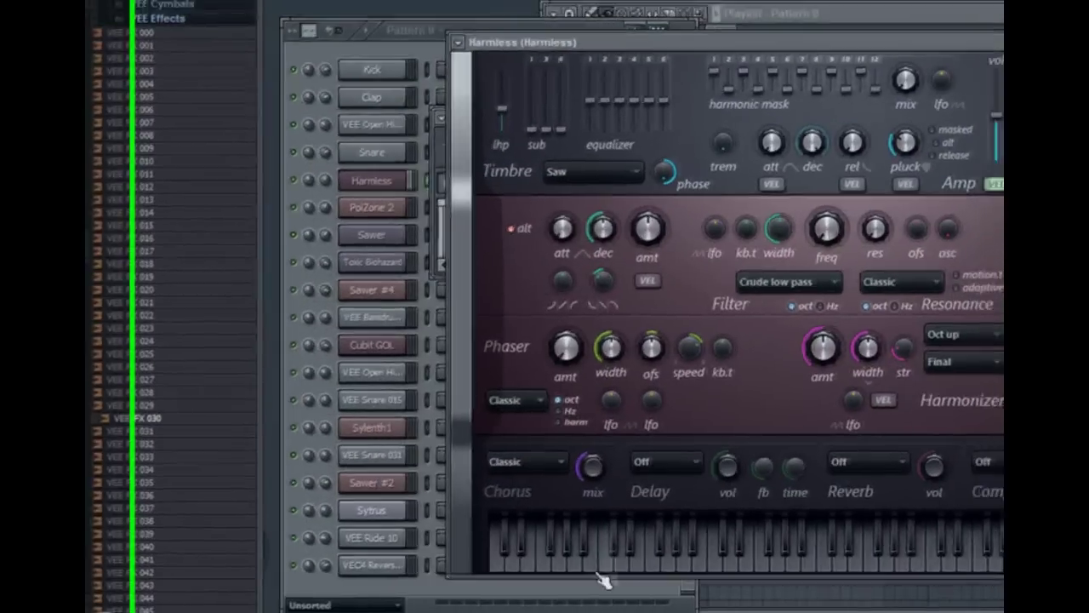
pyautogui.click(592, 566)
pyautogui.click(576, 566)
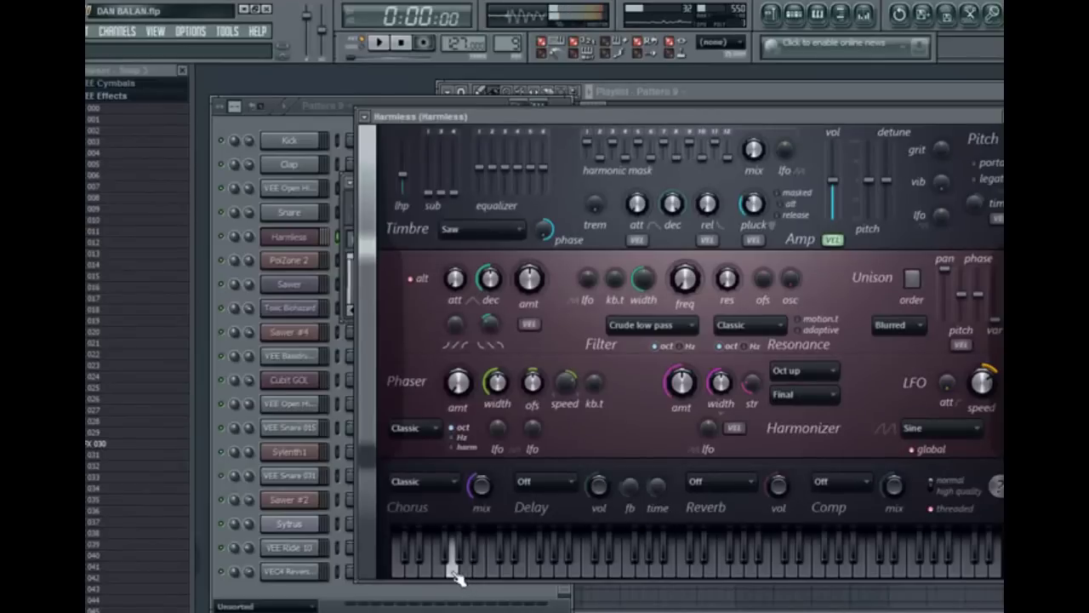
pyautogui.click(496, 563)
pyautogui.click(508, 572)
pyautogui.click(456, 569)
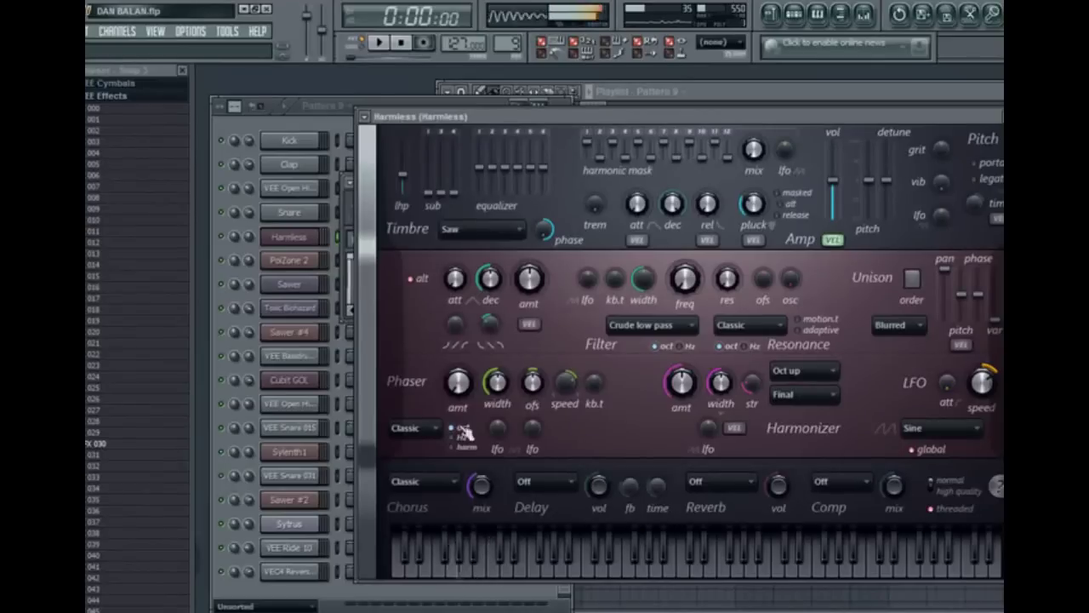
pyautogui.click(1007, 117)
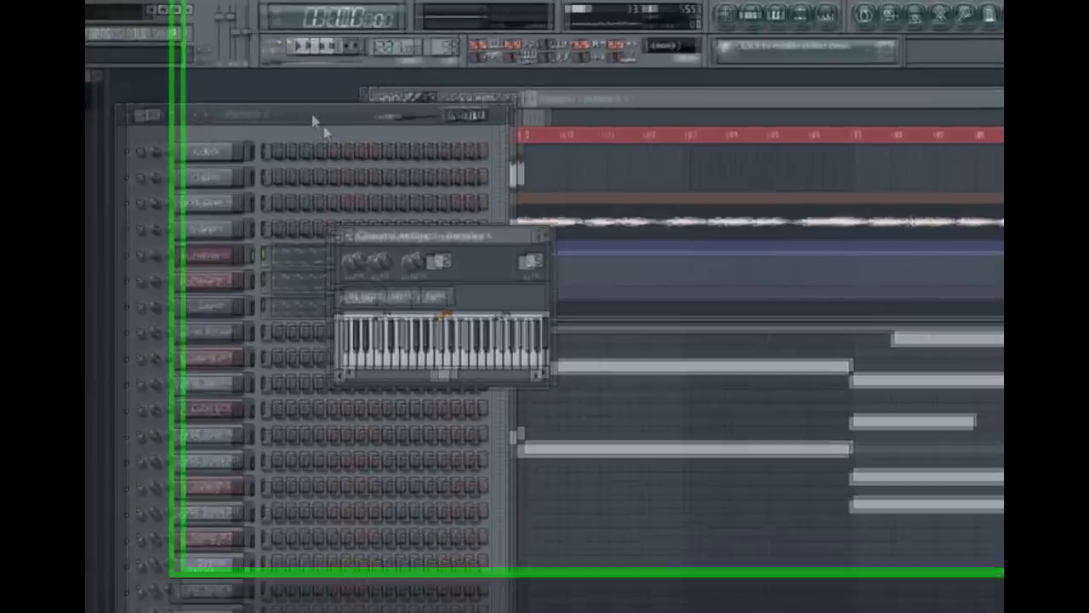
pyautogui.click(317, 122)
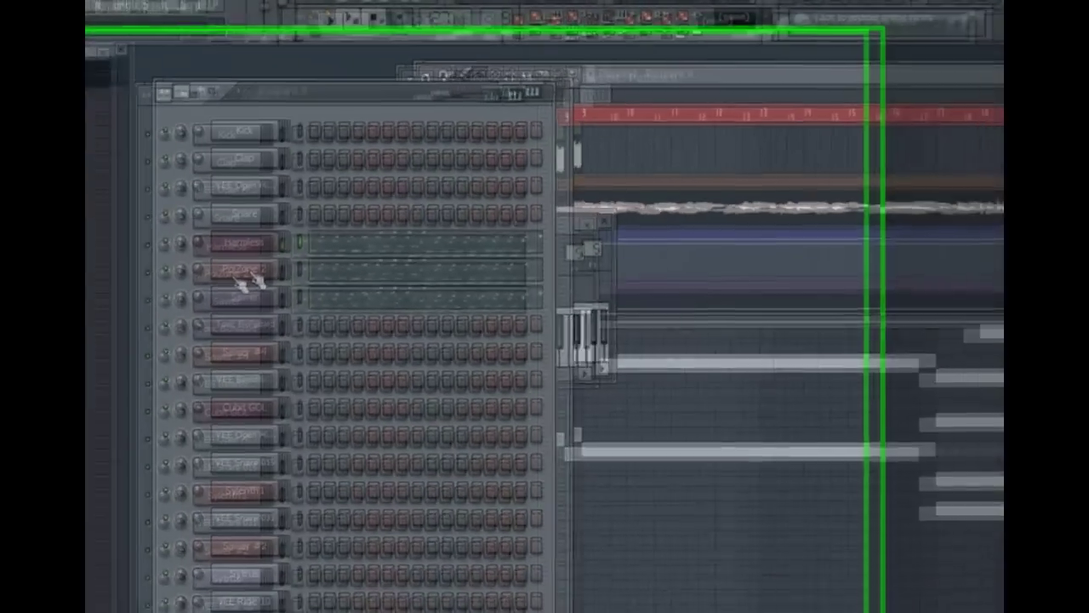
# - Open the PoiZone 2 synth used in Pattern 9, audition notes on its keyboard, and bring the step sequencer forward
pyautogui.click(119, 306)
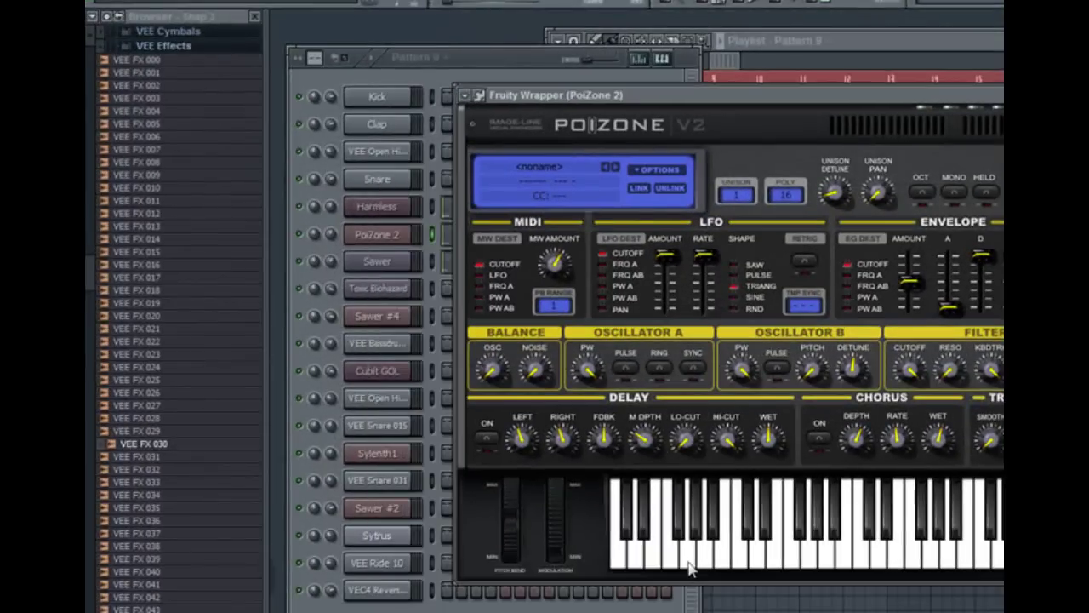
pyautogui.click(664, 557)
pyautogui.click(655, 557)
pyautogui.moveTo(542, 100); pyautogui.dragTo(610, 101)
pyautogui.click(520, 57)
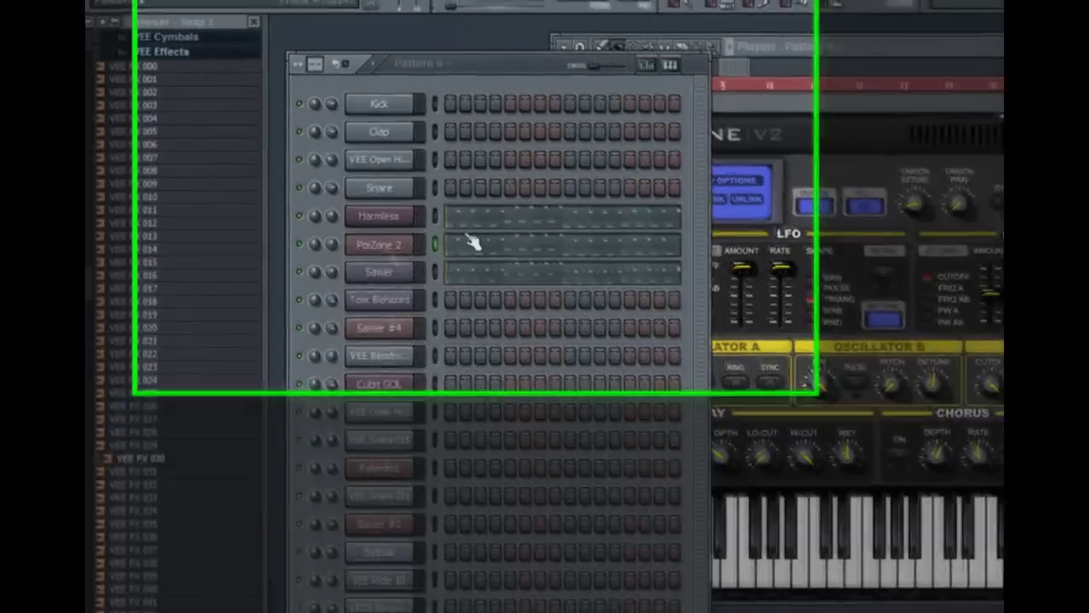
# - View the Sawer synth briefly, return to PoiZone 2, and audition a note on its keyboard
pyautogui.click(718, 98)
pyautogui.click(407, 417)
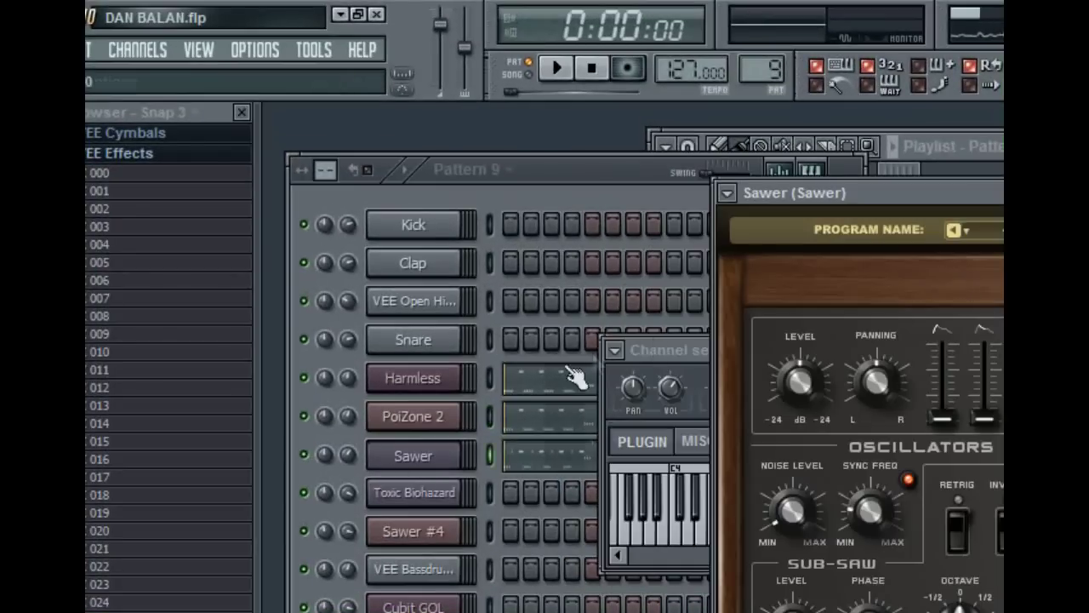
pyautogui.click(437, 428)
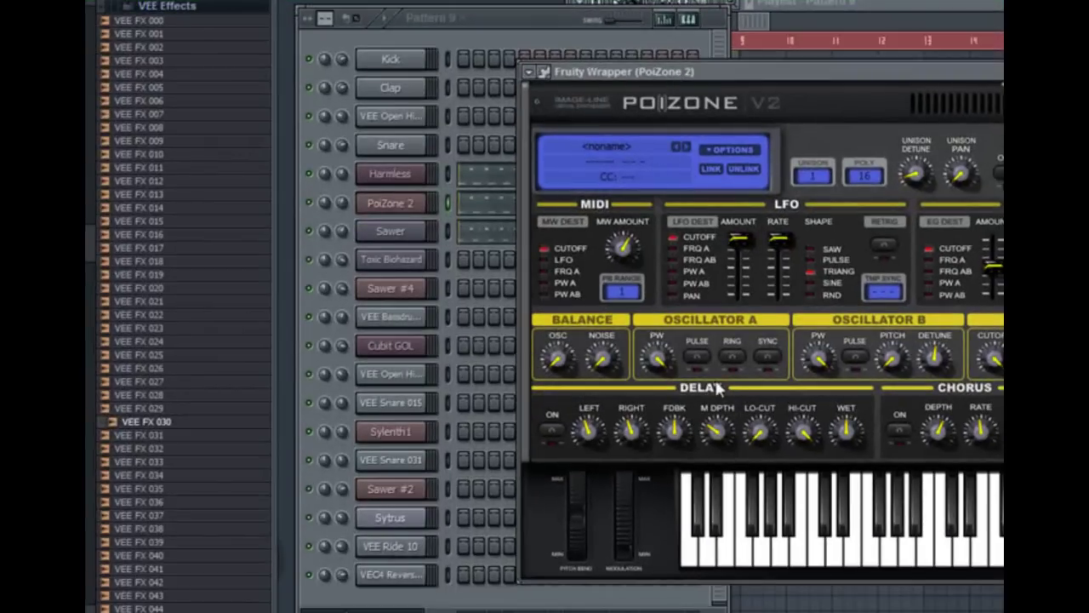
pyautogui.click(751, 558)
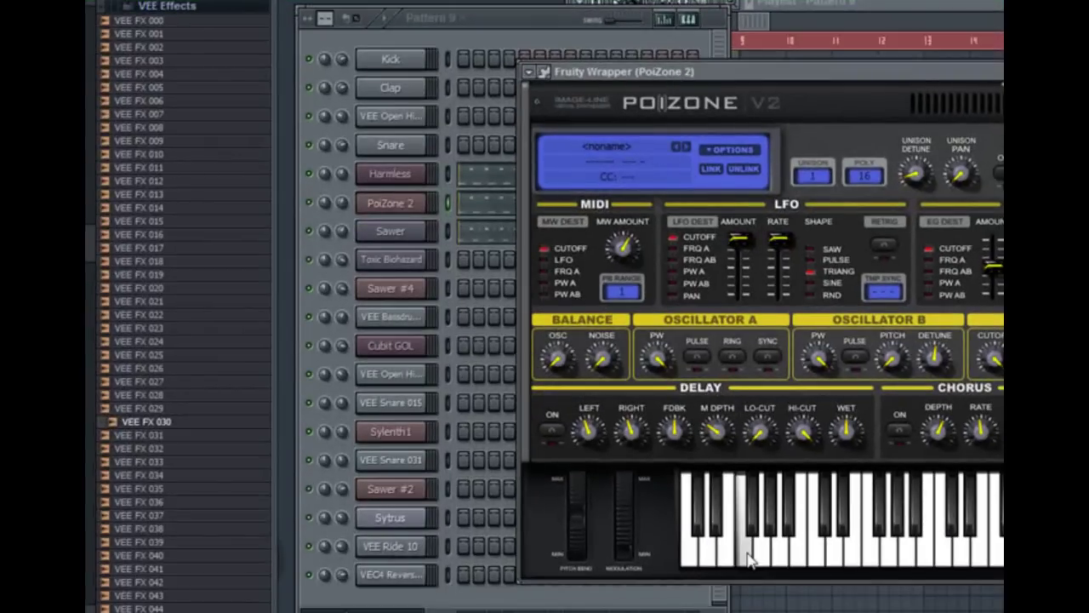
pyautogui.click(402, 233)
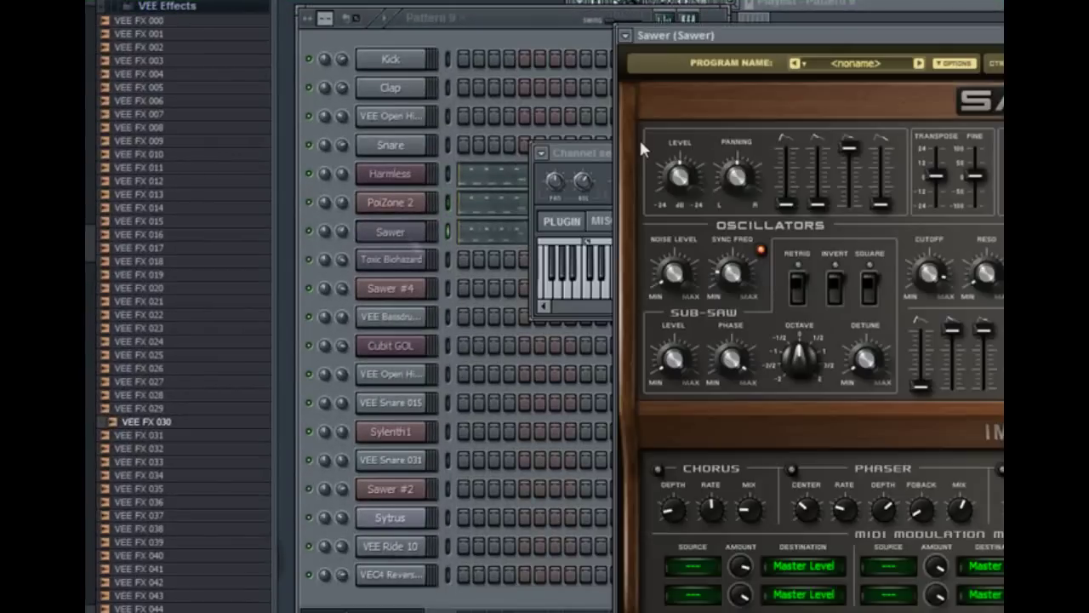
pyautogui.click(600, 154)
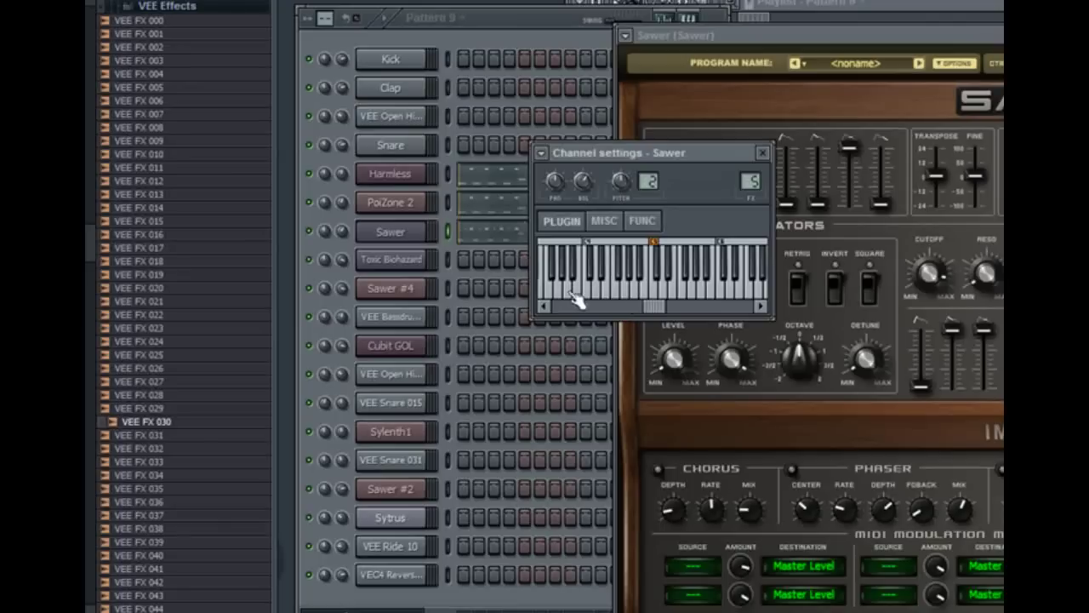
pyautogui.moveTo(659, 311); pyautogui.dragTo(642, 311)
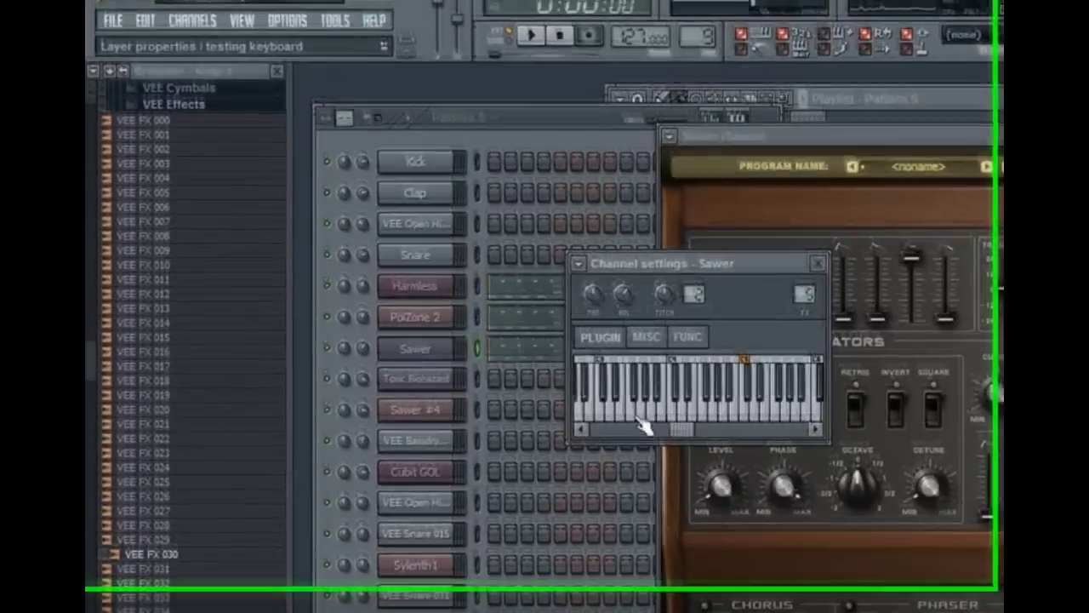
pyautogui.click(594, 291)
# - Reopen PoiZone 2, audition notes from its channel settings keyboard, close those settings, and reposition the plugin window
pyautogui.click(421, 342)
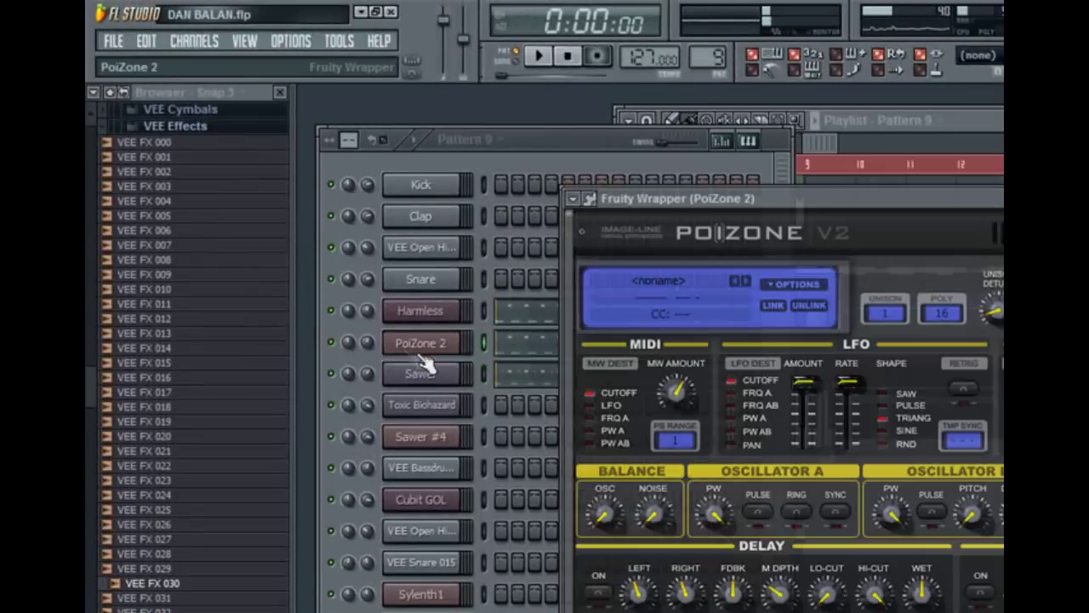
pyautogui.moveTo(628, 200); pyautogui.dragTo(730, 244)
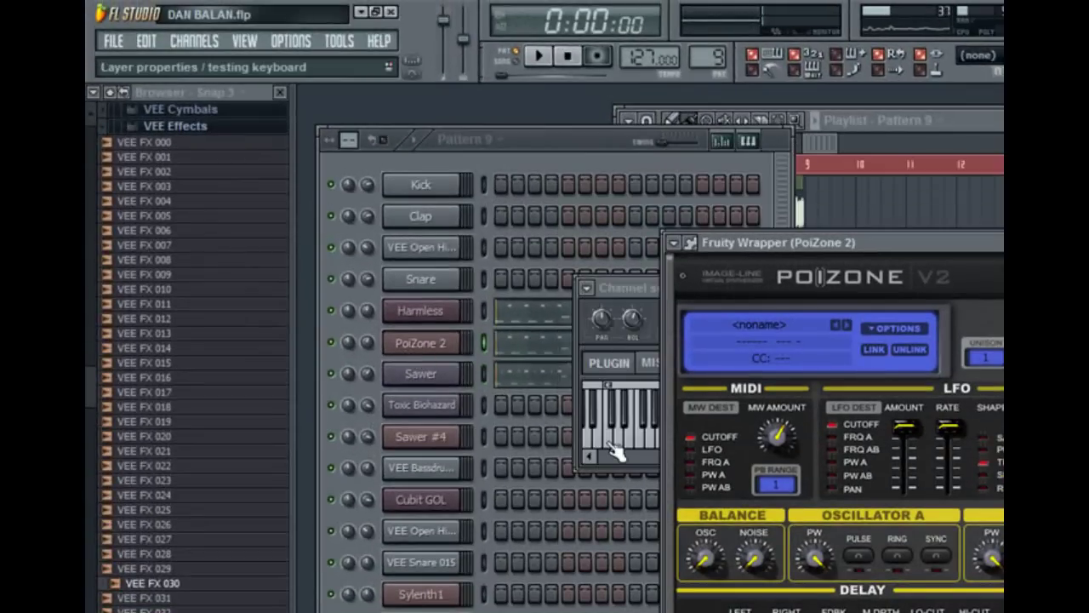
pyautogui.click(647, 446)
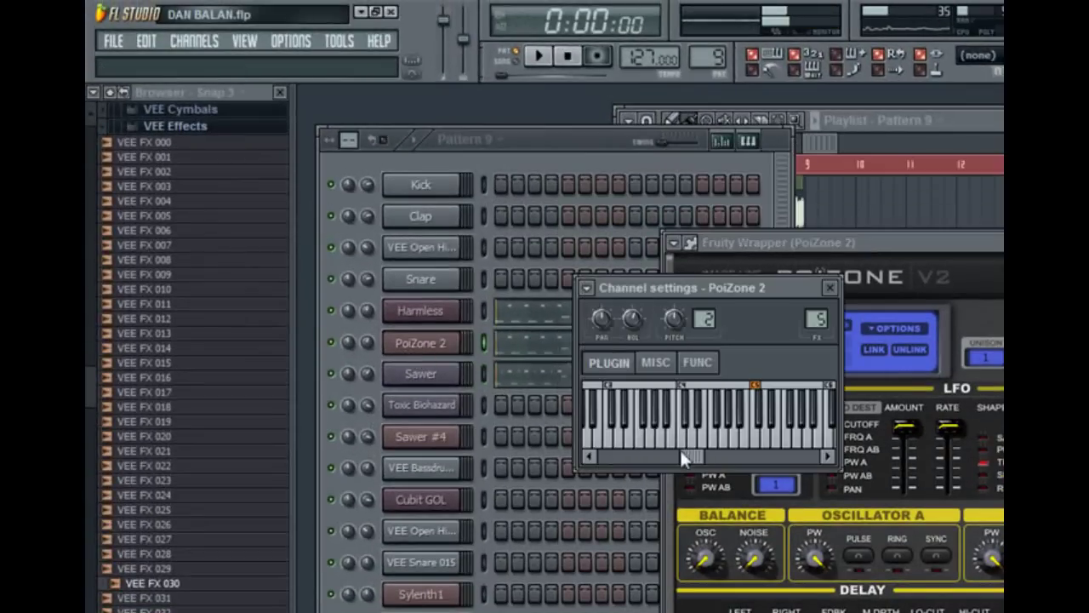
pyautogui.click(836, 290)
pyautogui.moveTo(828, 242); pyautogui.dragTo(777, 253)
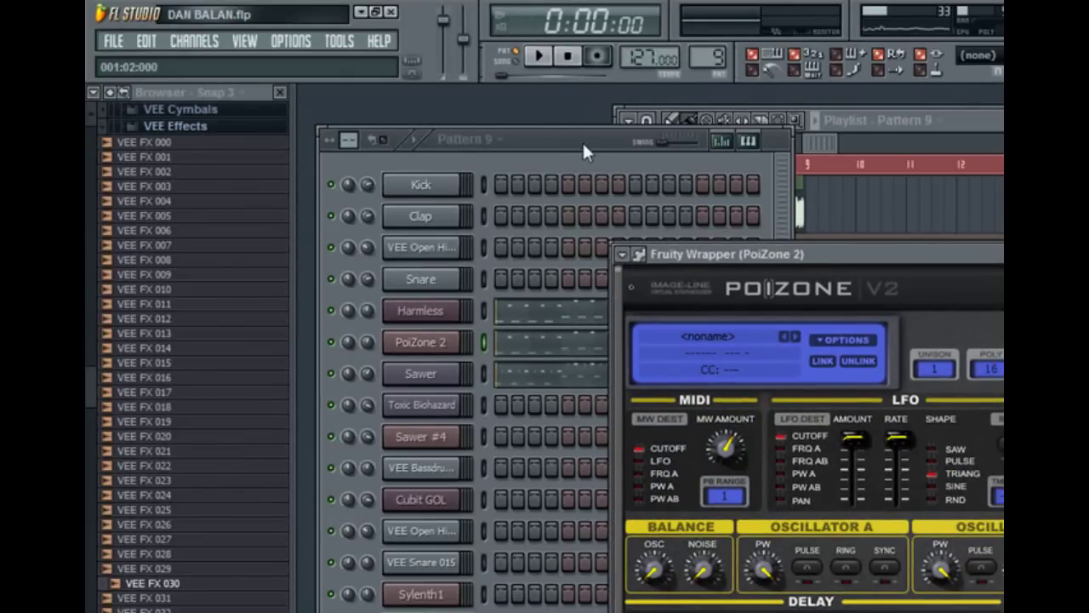
# - Open Harmless, arrange its plugin and channel settings windows to view its parameters, and bring the step sequencer forward
pyautogui.moveTo(583, 146); pyautogui.dragTo(578, 134)
pyautogui.click(456, 298)
pyautogui.moveTo(631, 154); pyautogui.dragTo(784, 202)
pyautogui.moveTo(637, 282); pyautogui.dragTo(446, 328)
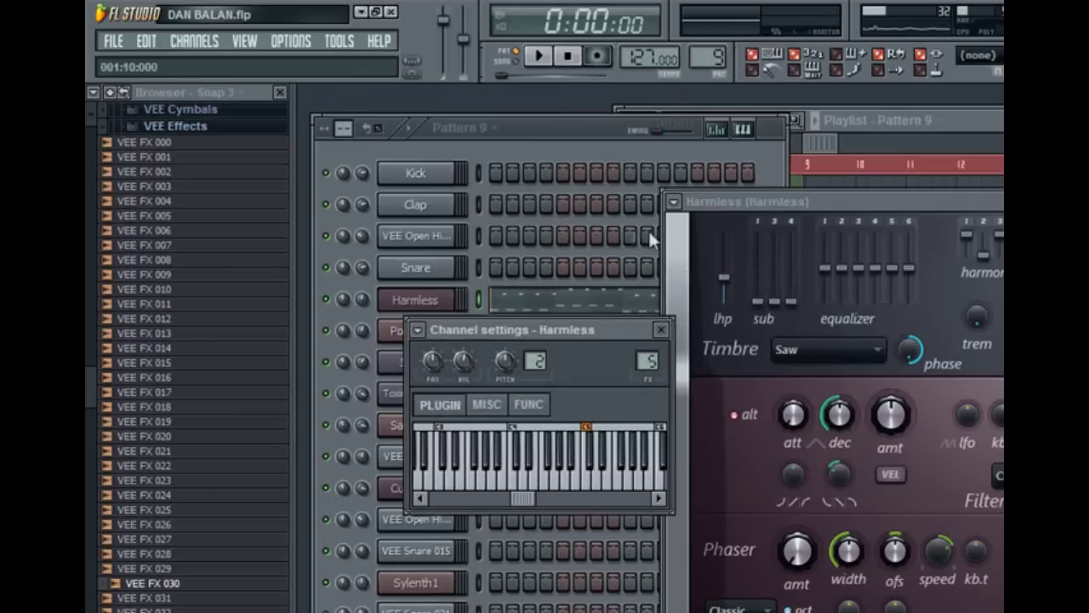
pyautogui.moveTo(582, 327); pyautogui.dragTo(507, 325)
pyautogui.moveTo(786, 204); pyautogui.dragTo(697, 135)
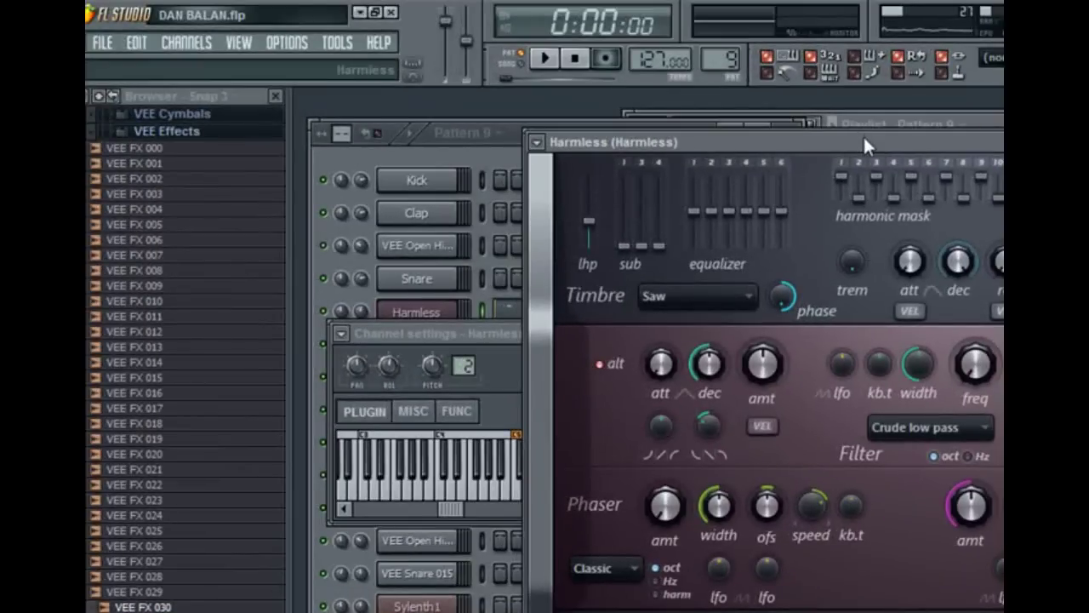
pyautogui.moveTo(862, 138); pyautogui.dragTo(884, 140)
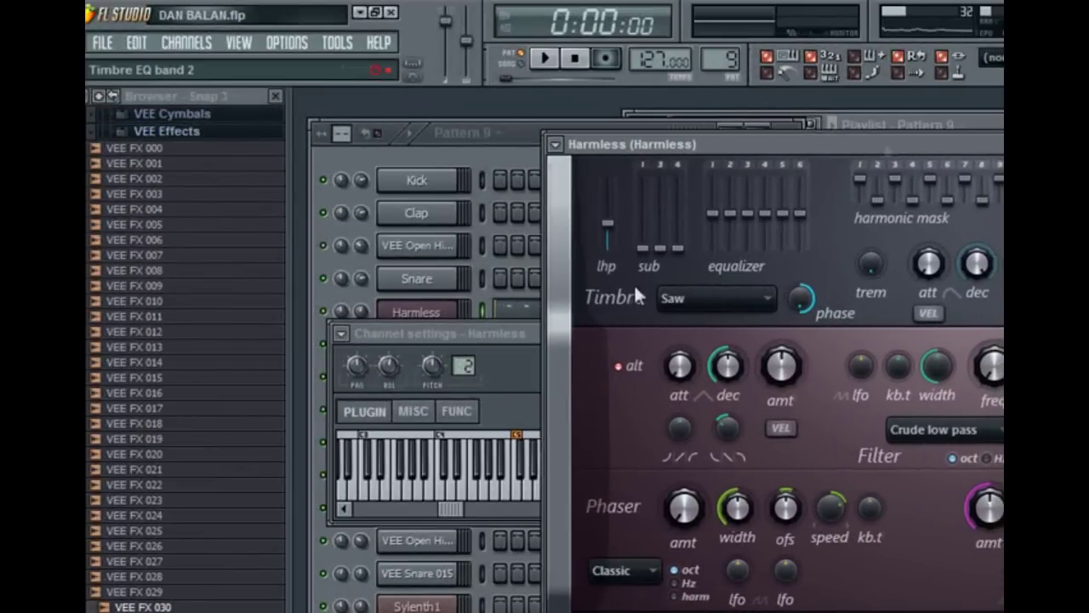
pyautogui.click(503, 331)
pyautogui.click(514, 138)
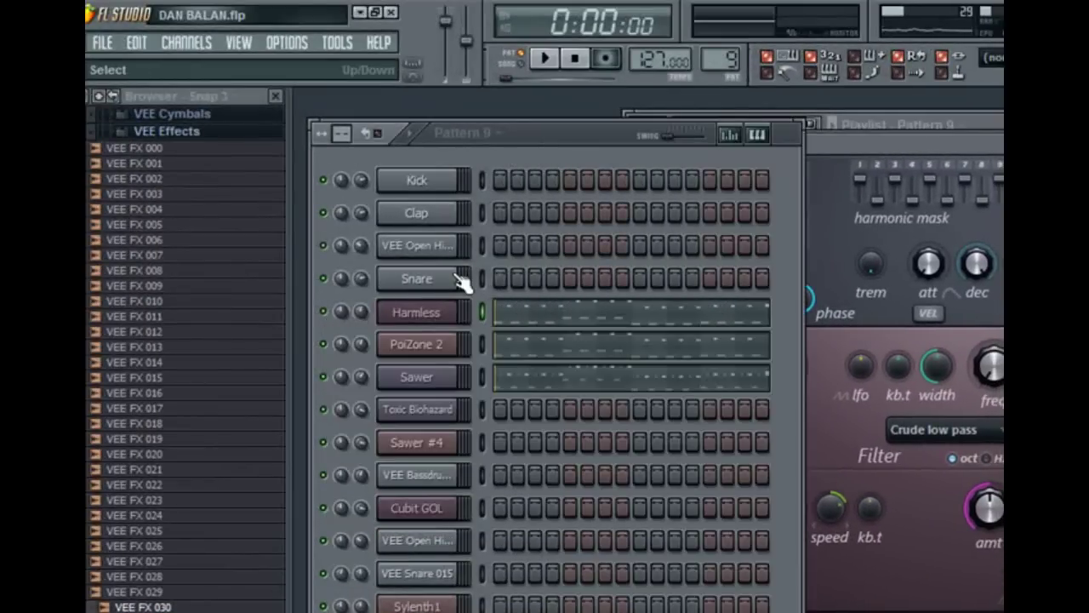
# - Show Harmless with its mixer track Insert 5, and open that track's Fruity Multiband Compressor in clear view
pyautogui.click(419, 312)
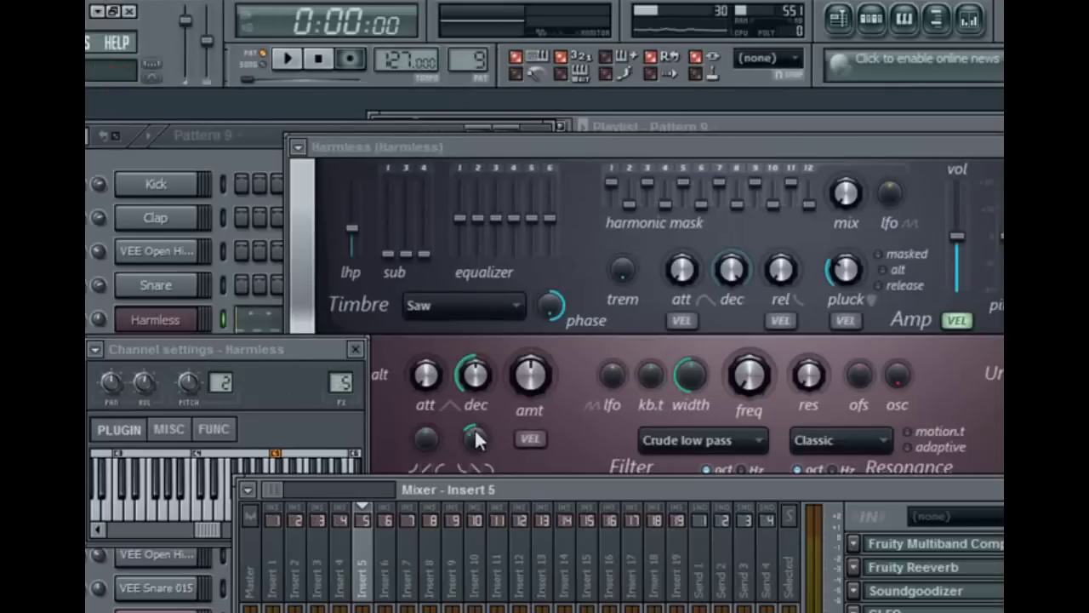
pyautogui.click(941, 549)
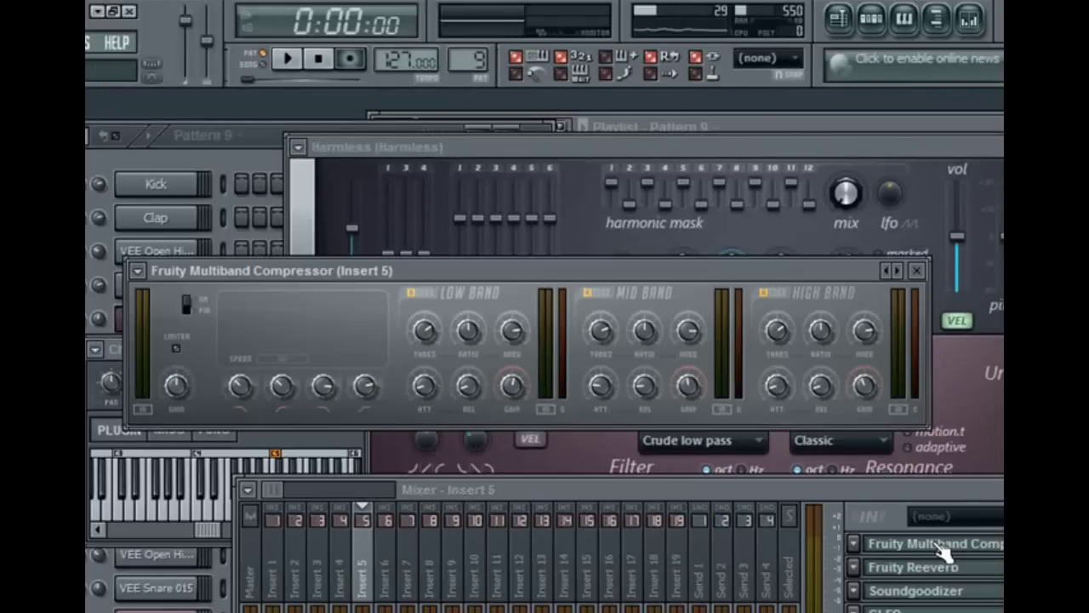
pyautogui.moveTo(587, 269); pyautogui.dragTo(584, 316)
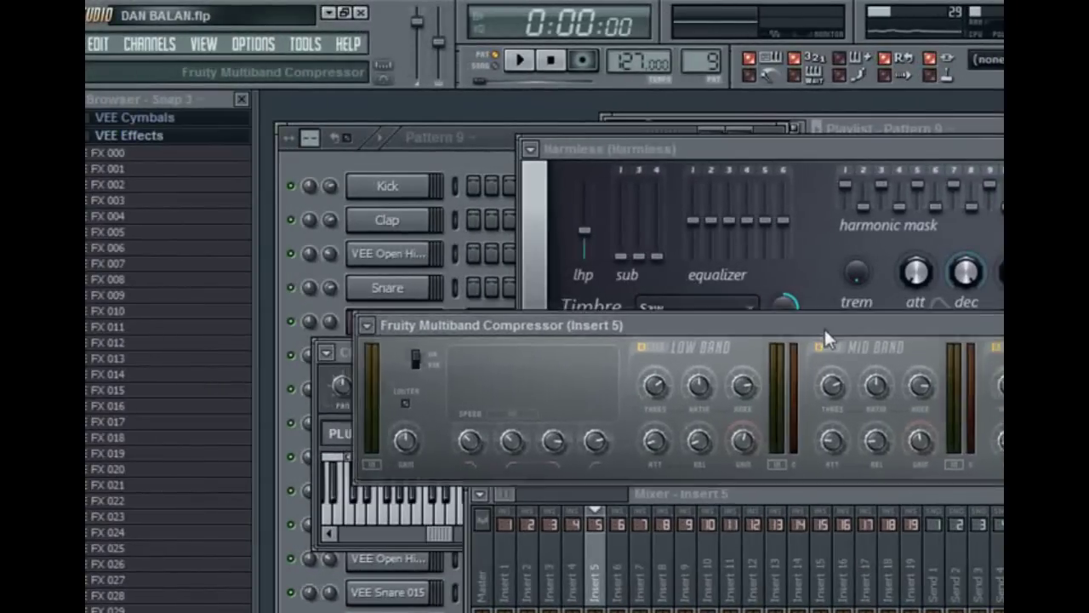
pyautogui.moveTo(823, 330); pyautogui.dragTo(828, 333)
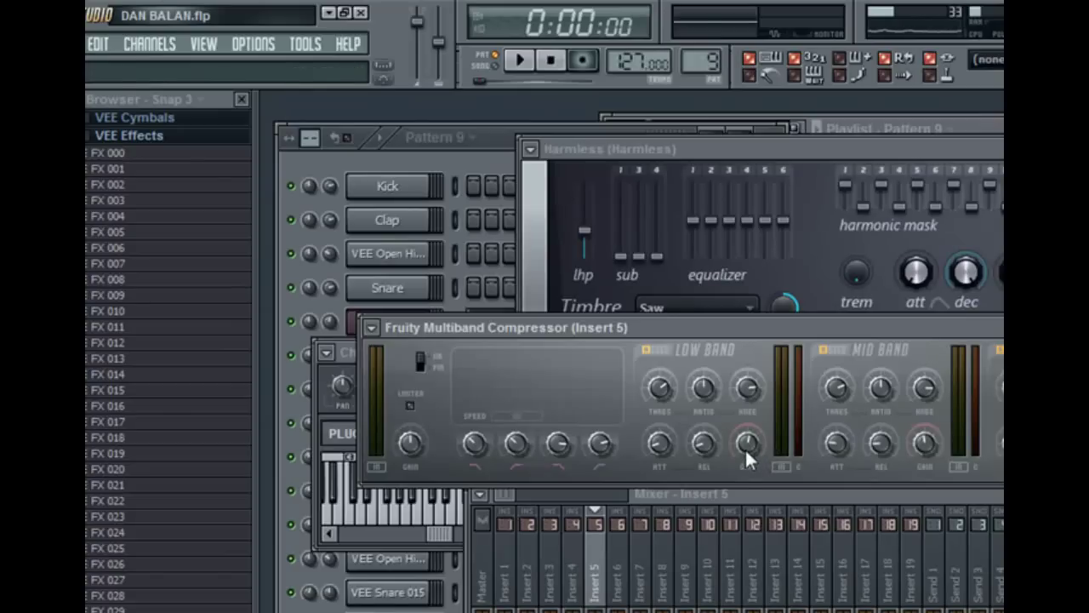
# - Play Pattern 9 while examining the Fruity Multiband Compressor's low band gain, stop playback, and close the compressor
pyautogui.click(479, 162)
pyautogui.click(520, 60)
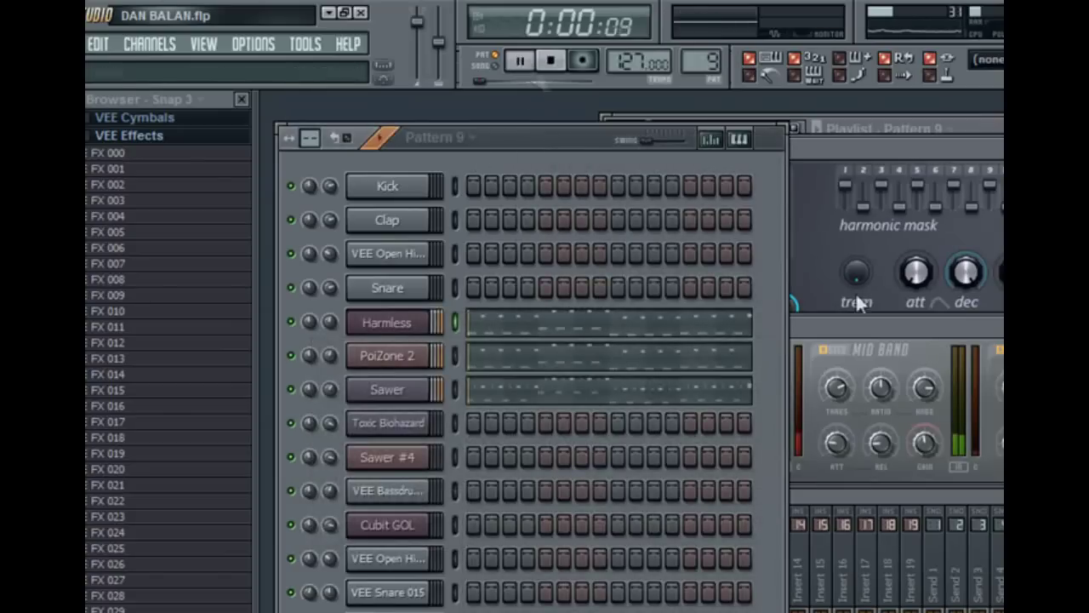
pyautogui.click(932, 327)
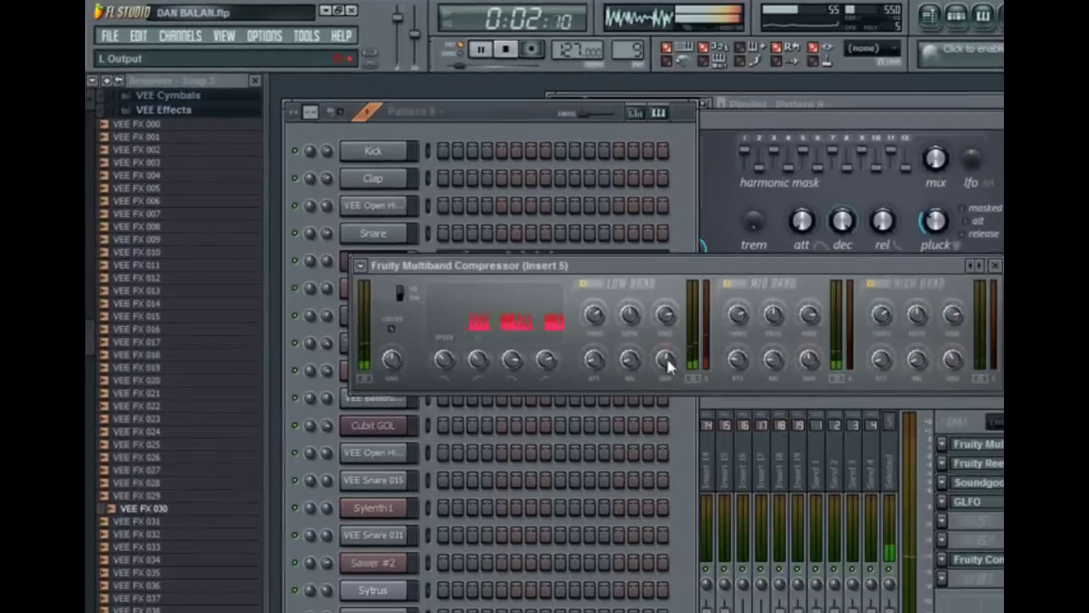
pyautogui.moveTo(672, 372); pyautogui.dragTo(672, 358)
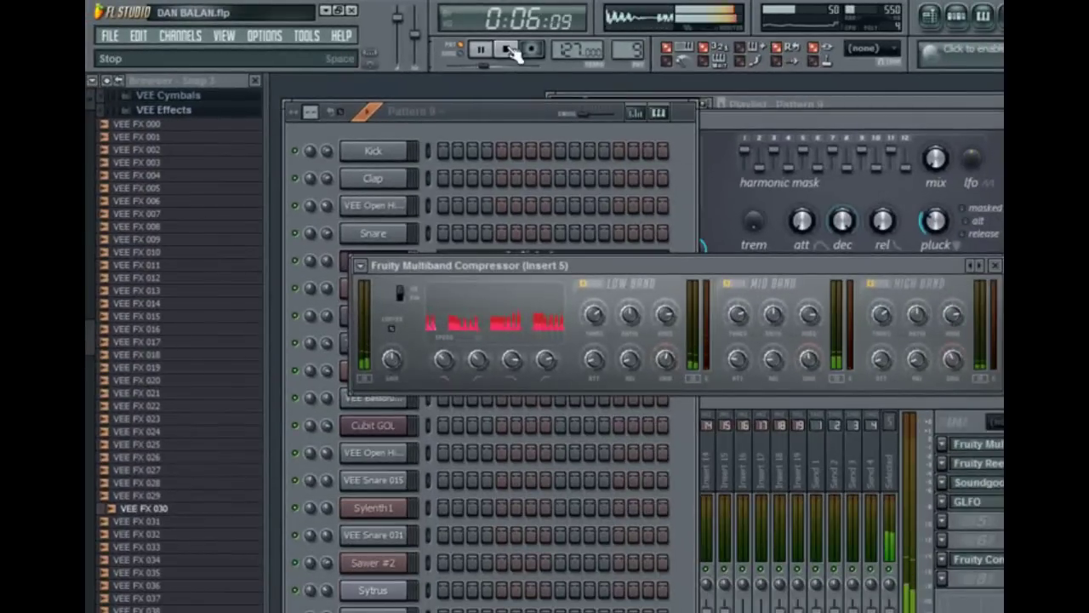
pyautogui.press('space')
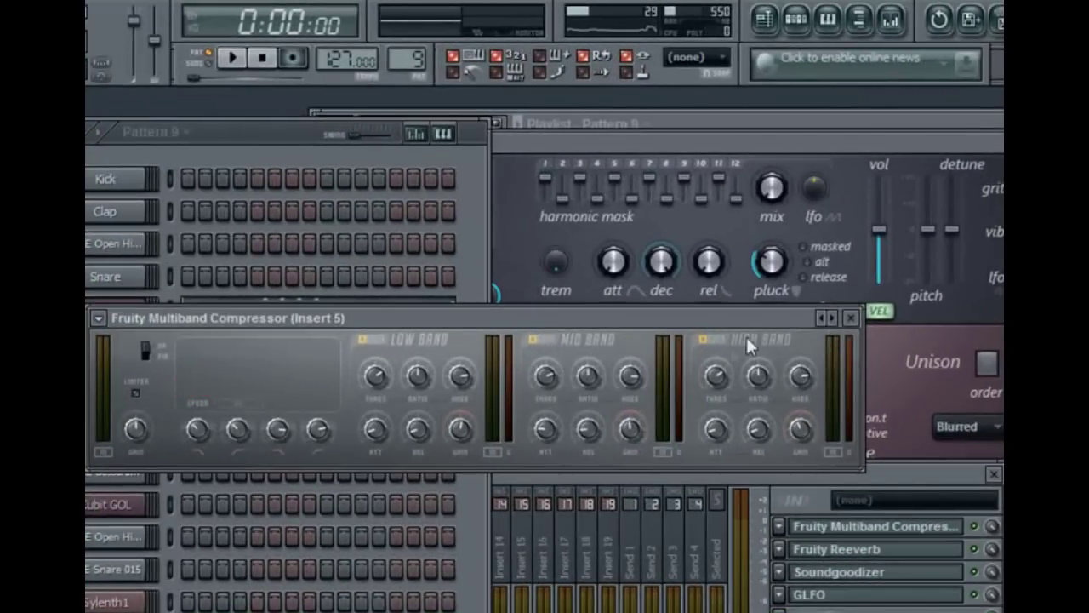
pyautogui.click(853, 317)
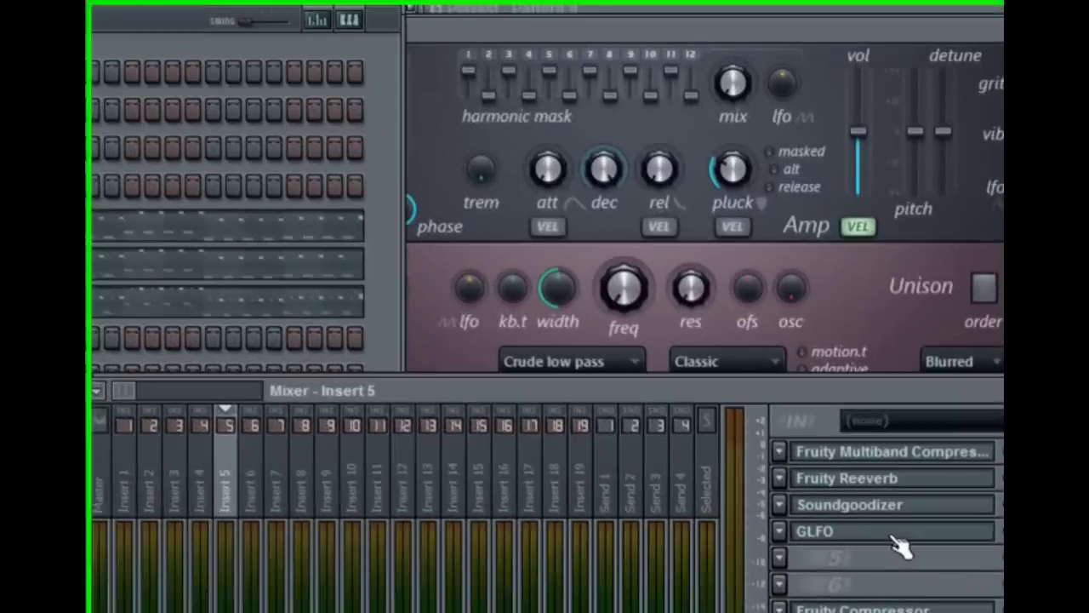
# - Open the GLFO effect on Insert 5, try the Triangle shape for LFO1Wave, and set it to Sine
pyautogui.click(927, 572)
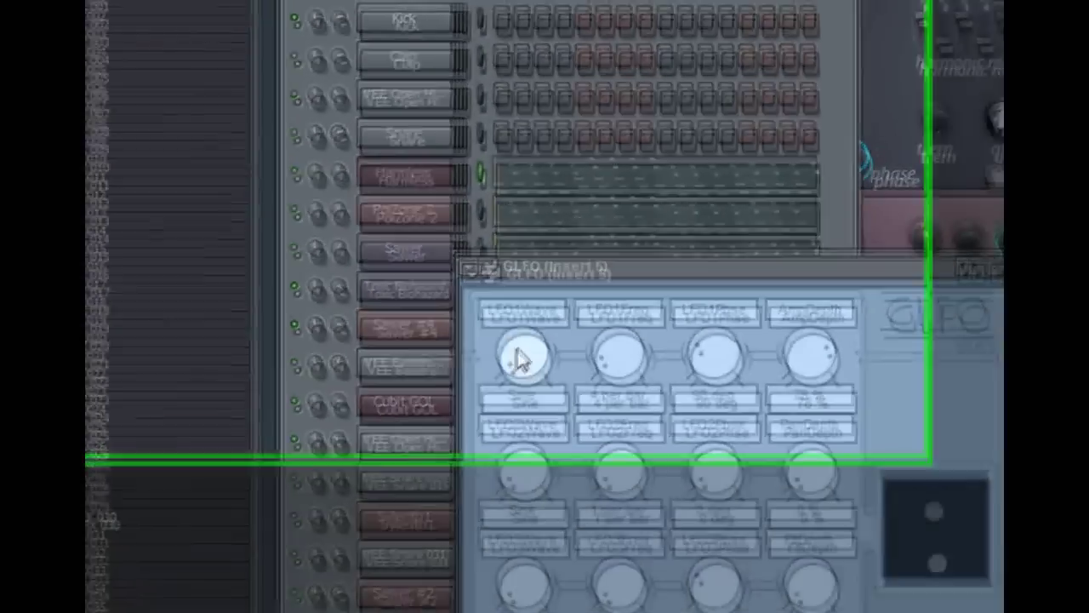
pyautogui.moveTo(498, 311); pyautogui.dragTo(495, 284)
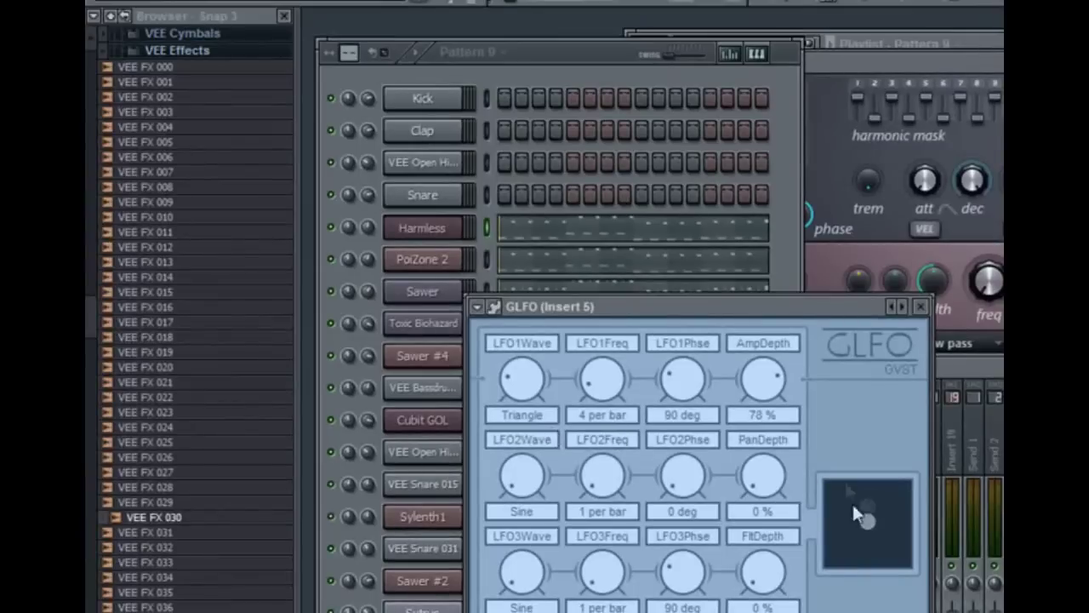
pyautogui.click(869, 535)
pyautogui.moveTo(520, 375); pyautogui.dragTo(523, 365)
pyautogui.scroll(1, 521, 372)
pyautogui.scroll(-1, 523, 387)
pyautogui.scroll(-1, 529, 416)
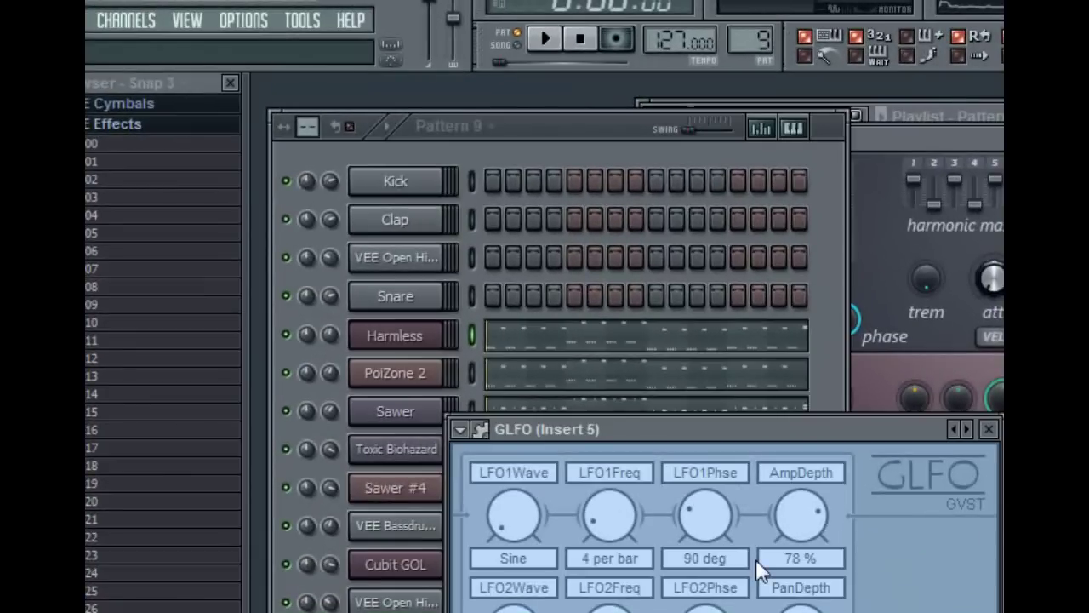
# - Try GLFO's LFO1Phse at values up to 225 deg, set it to 91 deg, and close the effect
pyautogui.moveTo(719, 438); pyautogui.dragTo(923, 445)
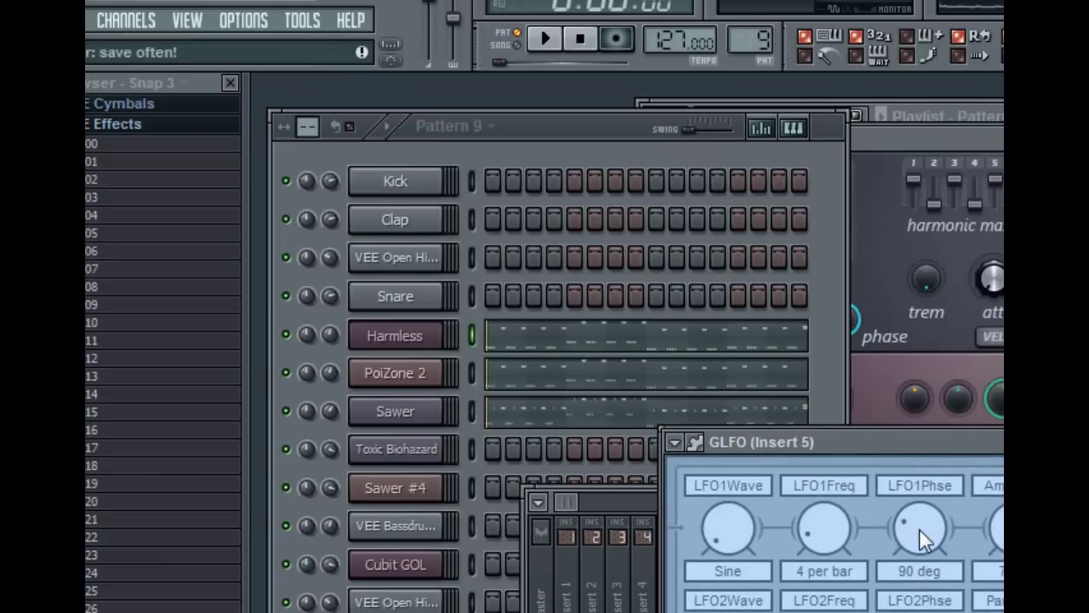
pyautogui.moveTo(925, 524); pyautogui.dragTo(923, 507)
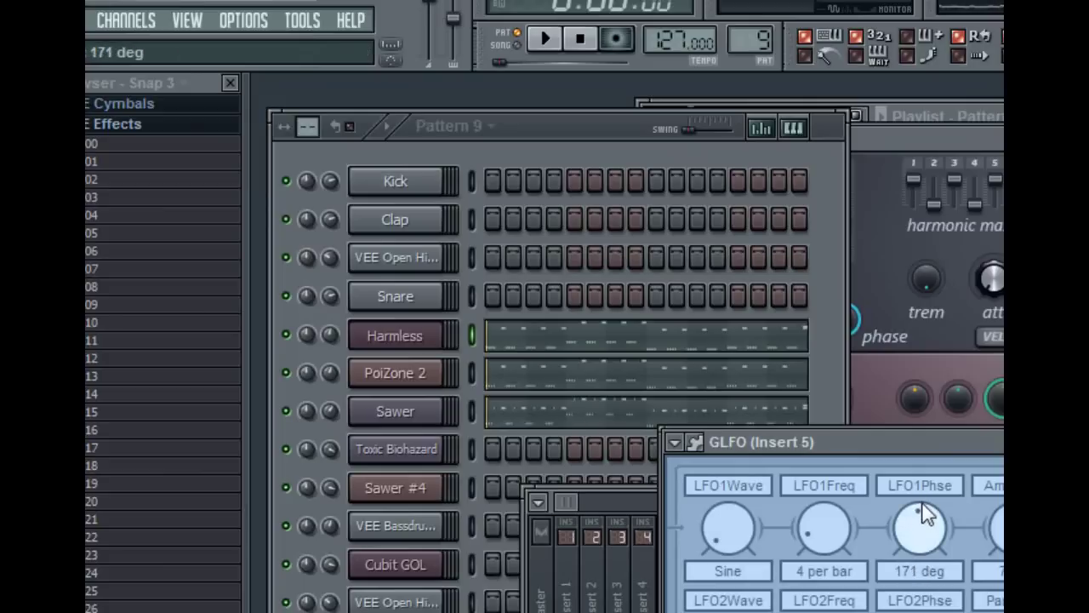
pyautogui.moveTo(923, 508); pyautogui.dragTo(921, 505)
pyautogui.scroll(3, 920, 521)
pyautogui.scroll(1, 921, 519)
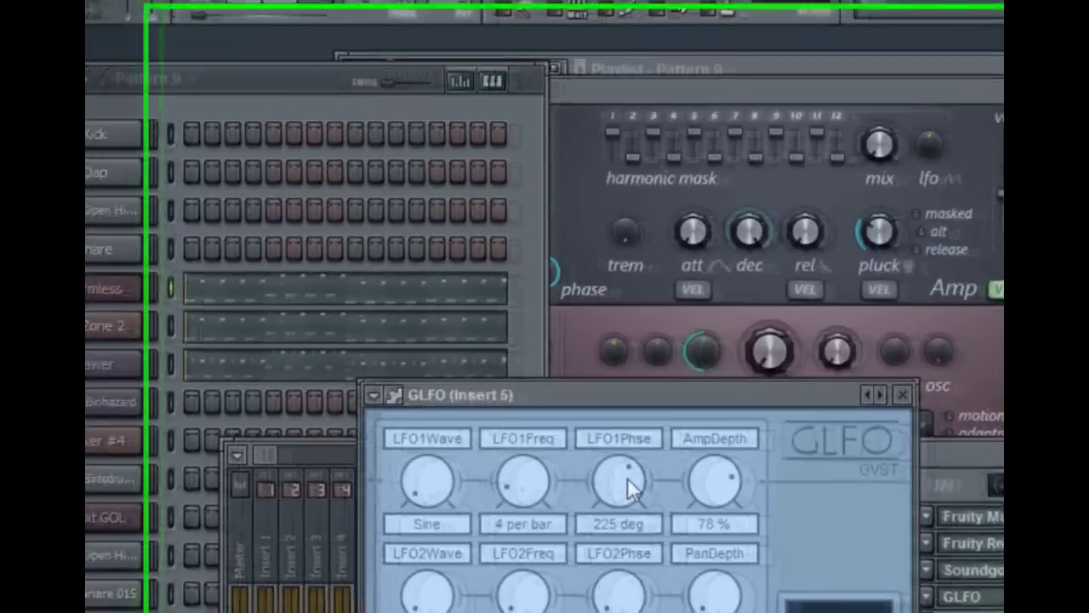
pyautogui.scroll(-12, 627, 486)
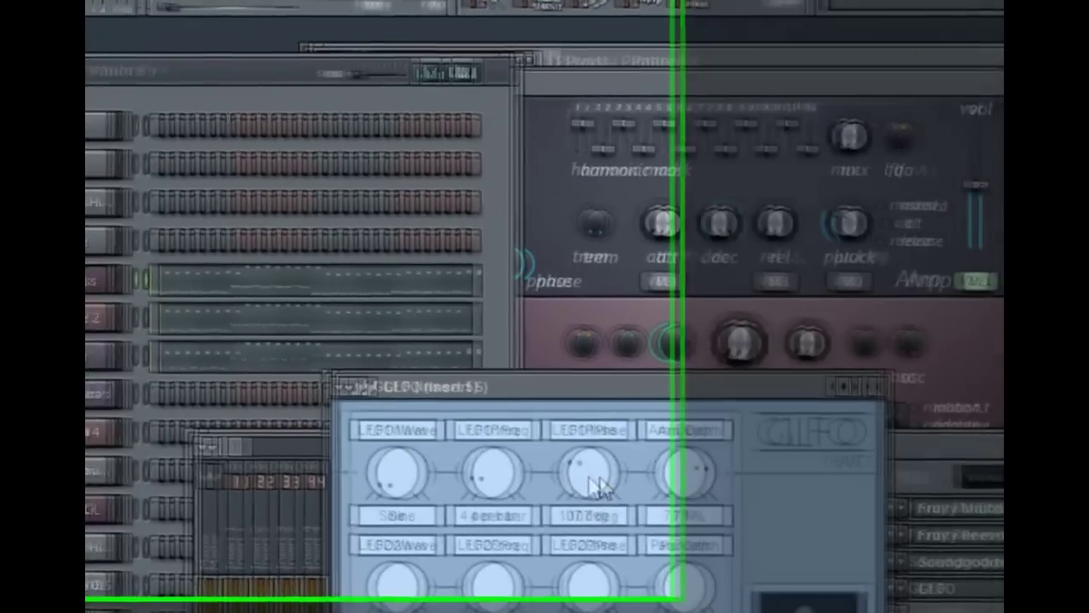
pyautogui.scroll(-2, 553, 472)
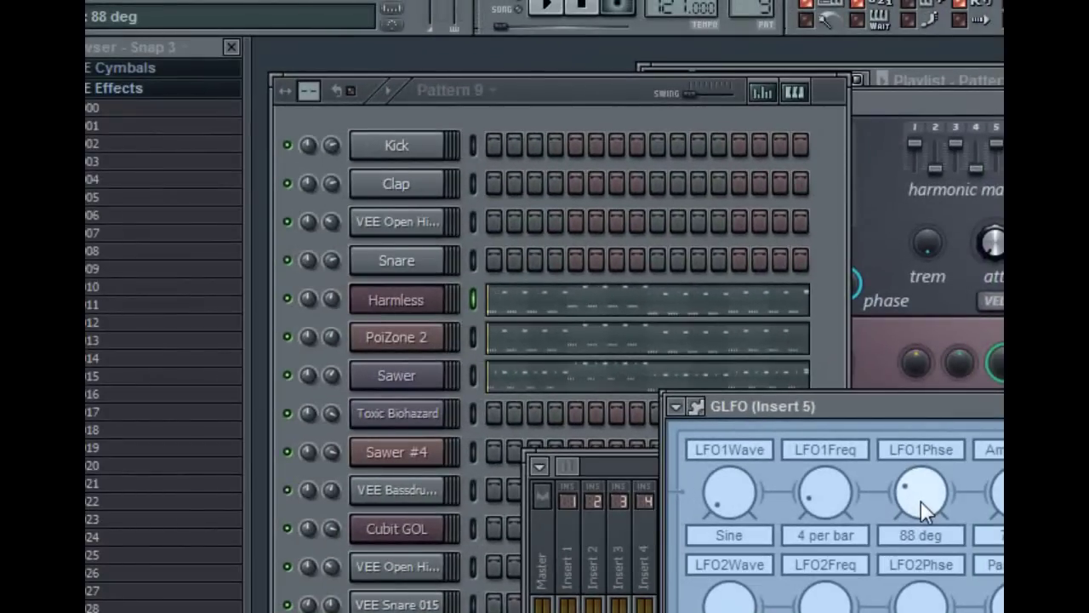
pyautogui.scroll(-1, 918, 498)
pyautogui.scroll(-1, 923, 508)
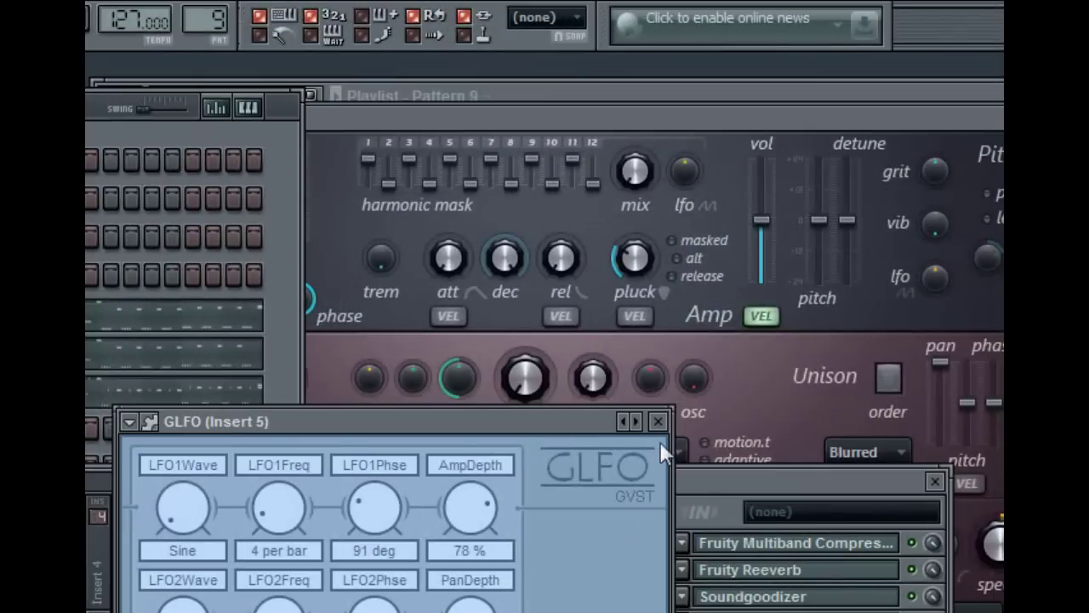
pyautogui.click(659, 423)
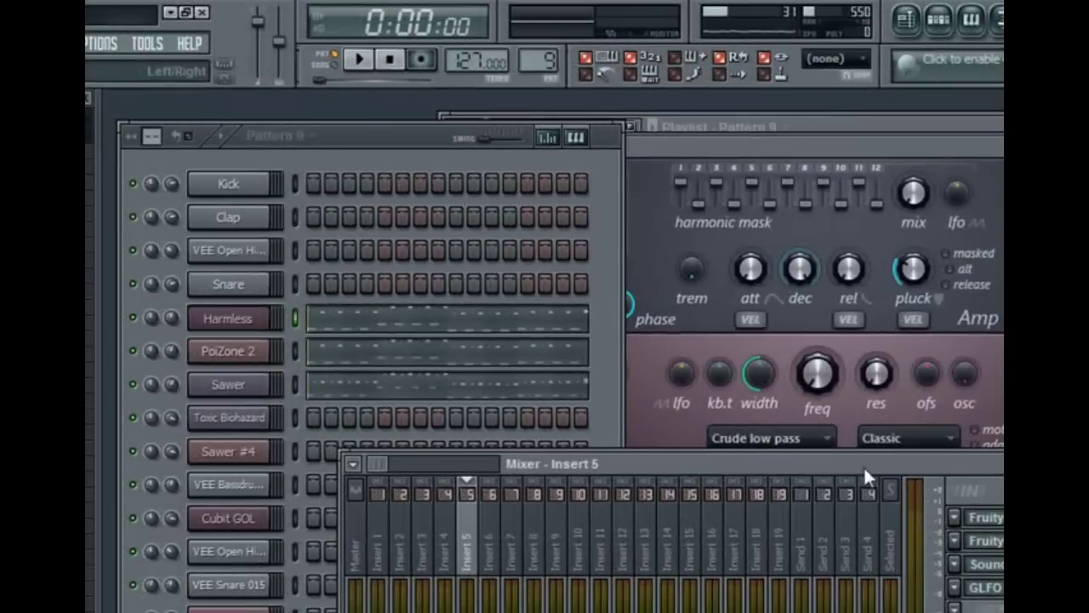
# - Bring up the Harmless, PoiZone 2 and Sawer synths one after another to review the three layered lead sounds
pyautogui.click(391, 132)
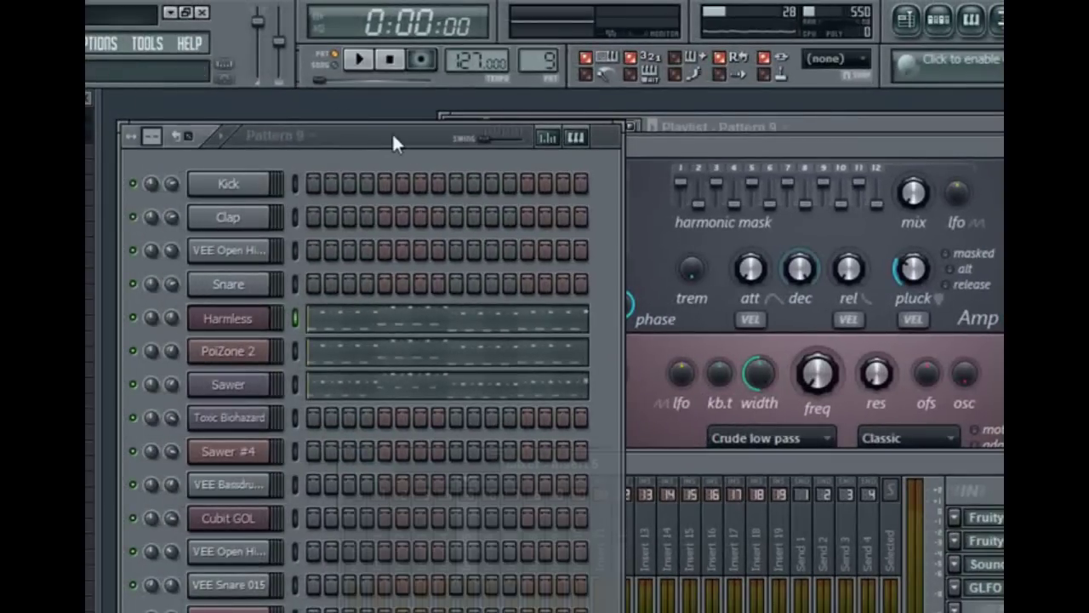
pyautogui.click(241, 356)
pyautogui.click(236, 323)
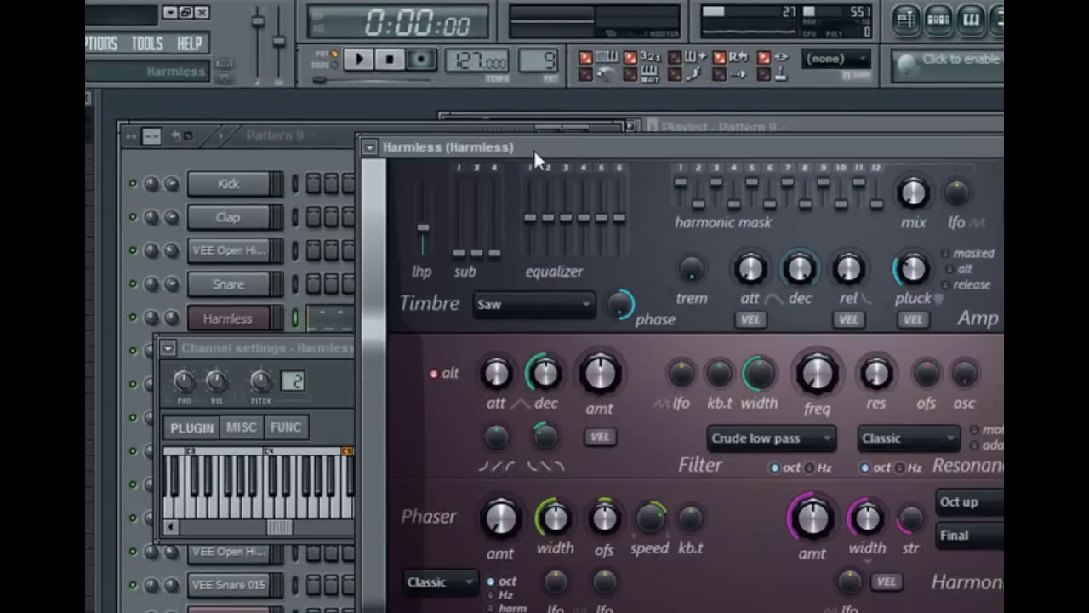
pyautogui.moveTo(534, 160); pyautogui.dragTo(674, 188)
pyautogui.moveTo(348, 341); pyautogui.dragTo(838, 250)
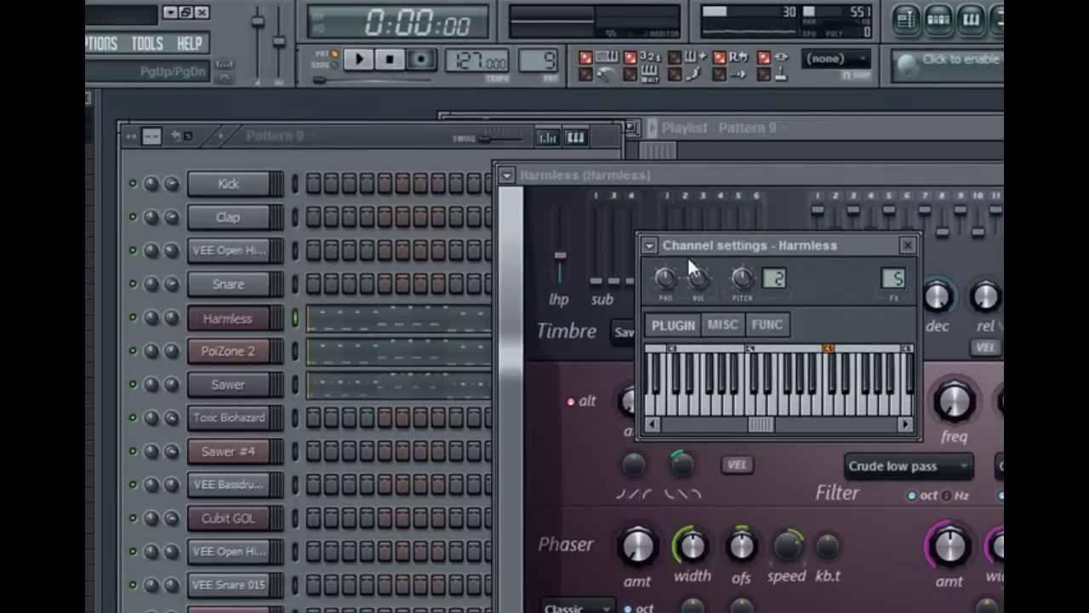
pyautogui.click(246, 358)
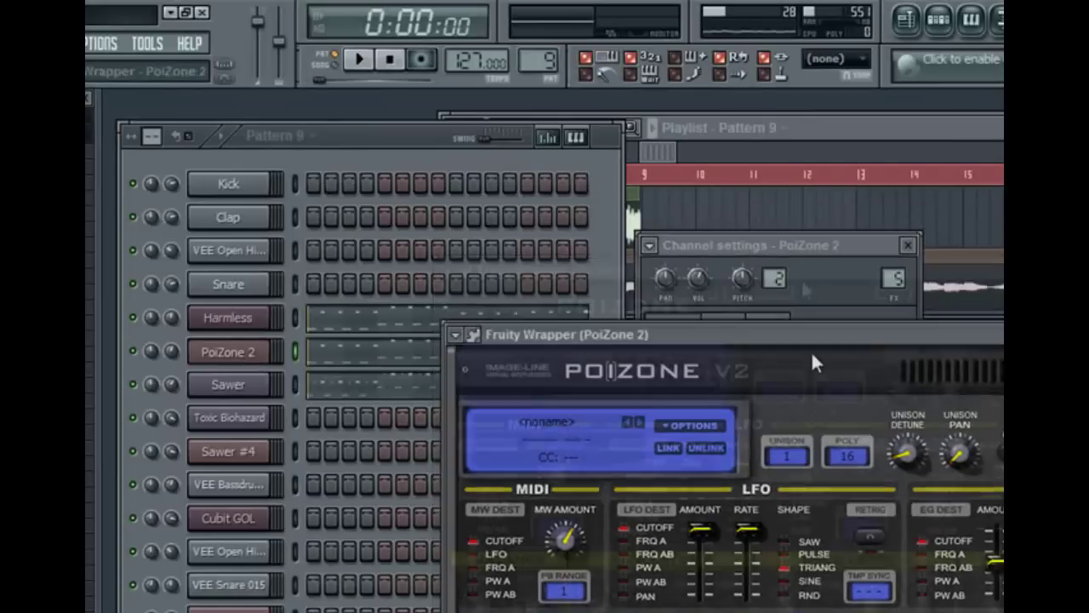
pyautogui.click(223, 390)
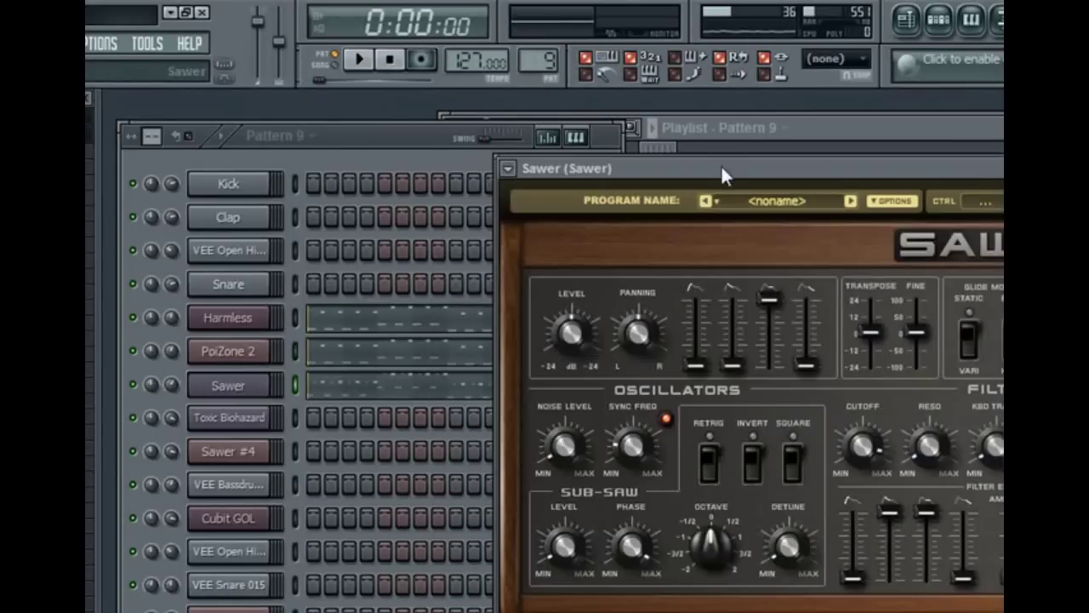
# - Move the Sawer windows aside, show its mixer track Insert 5, and open the GLFO effect on that track
pyautogui.moveTo(851, 246); pyautogui.dragTo(740, 251)
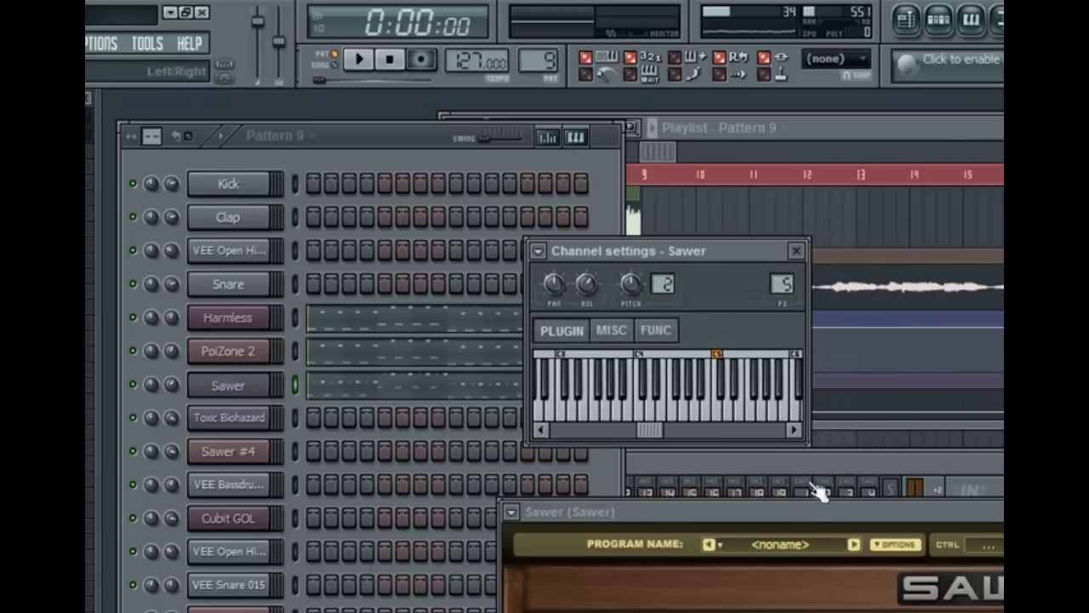
pyautogui.moveTo(818, 517); pyautogui.dragTo(857, 359)
pyautogui.doubleClick(781, 284)
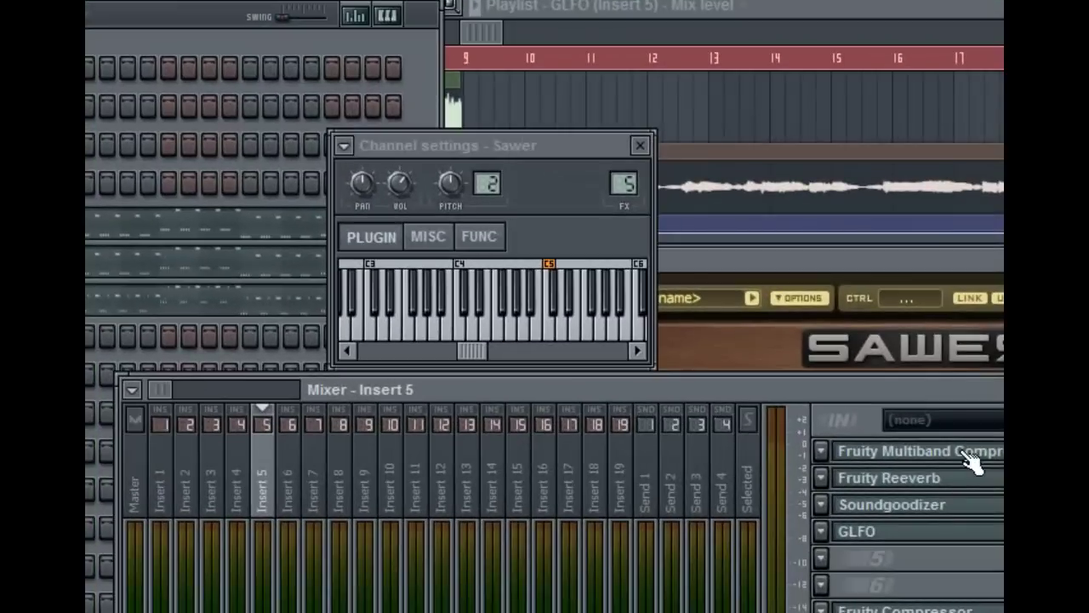
pyautogui.click(910, 545)
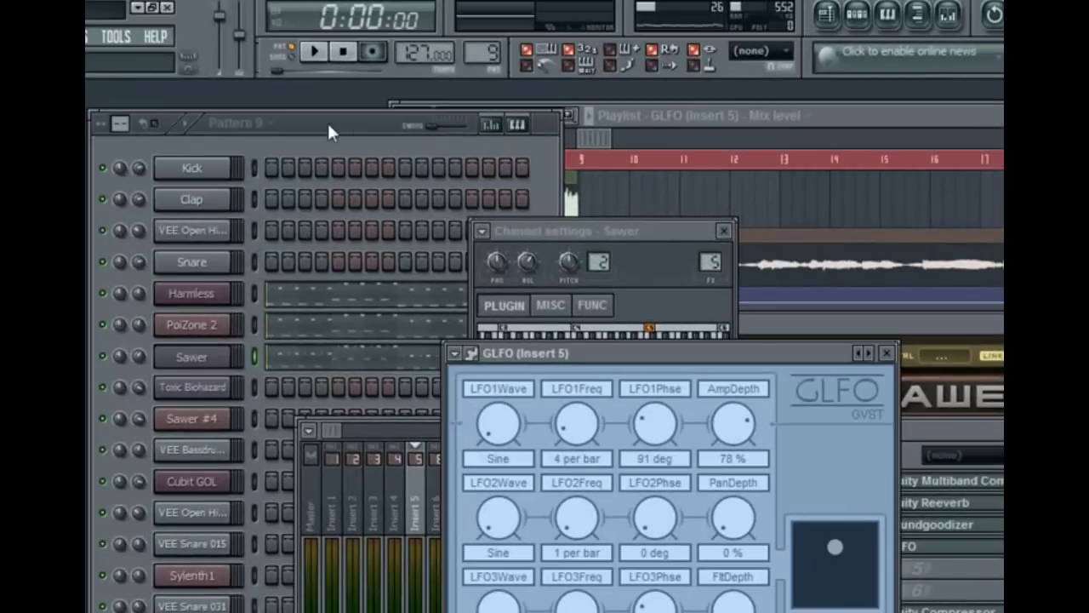
# - Play Pattern 9 while setting GLFO's LFO1Phse to 92 deg, stop playback, and close the effect
pyautogui.click(367, 124)
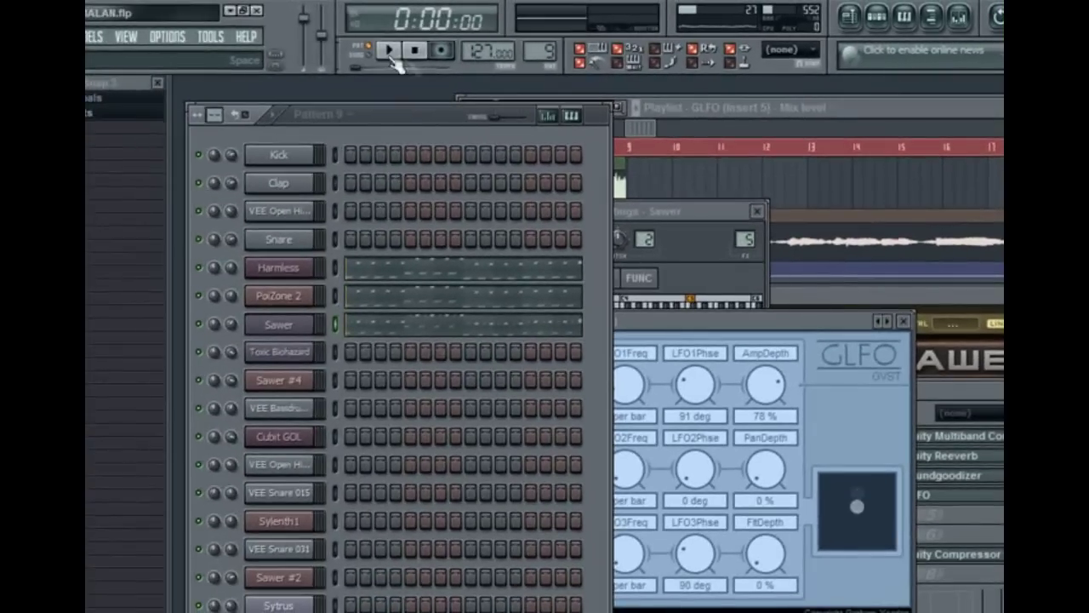
pyautogui.click(390, 54)
pyautogui.moveTo(724, 323); pyautogui.dragTo(749, 297)
pyautogui.moveTo(720, 367)
pyautogui.mouseDown()
pyautogui.moveTo(724, 348)
pyautogui.moveTo(727, 383)
pyautogui.moveTo(719, 355)
pyautogui.mouseUp()
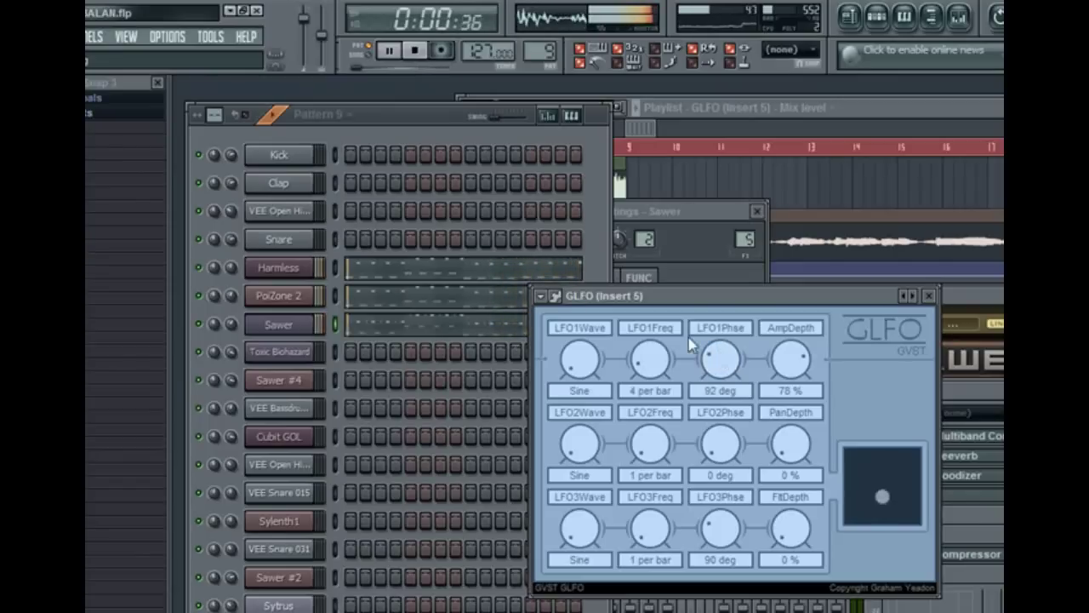
pyautogui.click(417, 52)
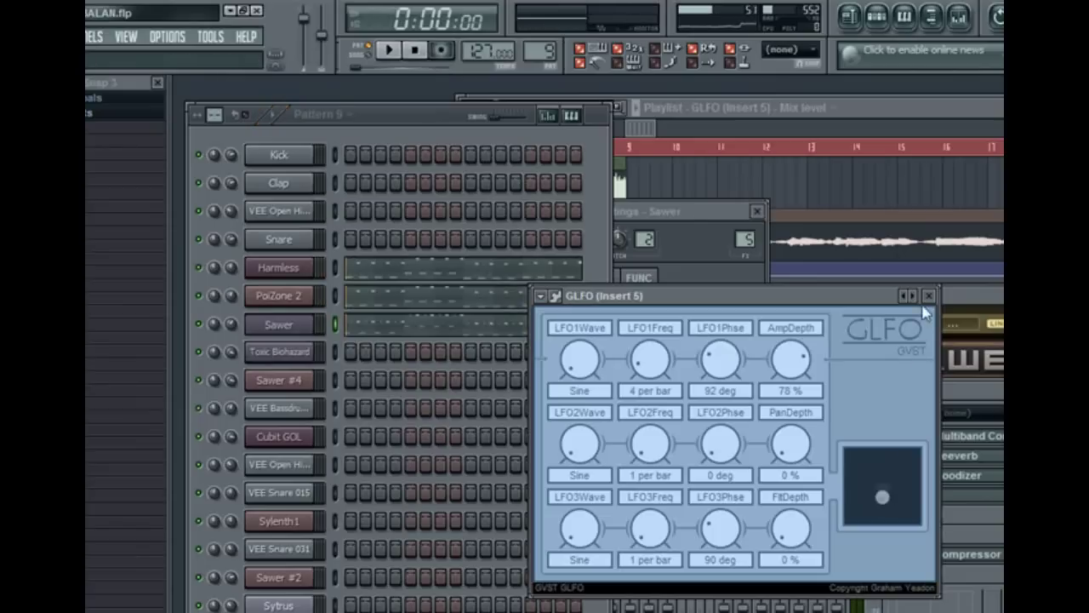
pyautogui.click(929, 295)
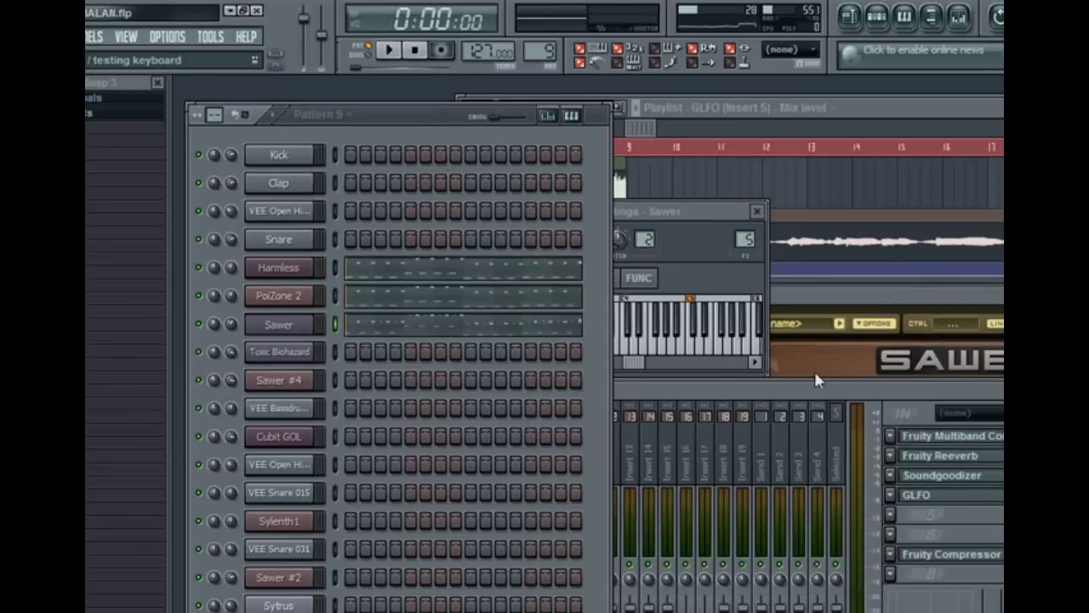
# - Examine the Fruity Compressor on Insert 5 and close it
pyautogui.click(949, 556)
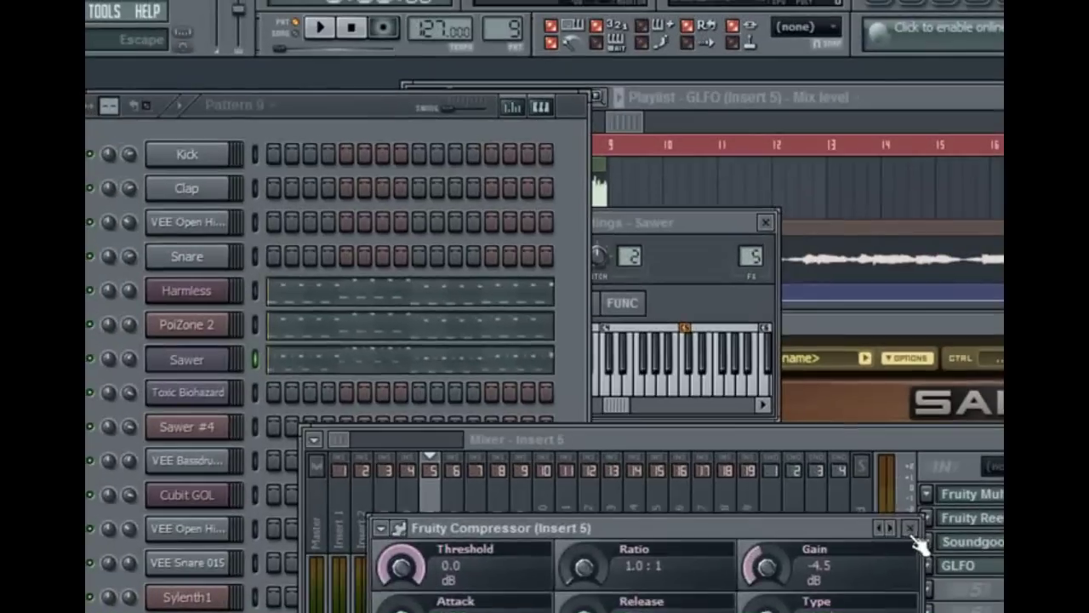
pyautogui.click(832, 410)
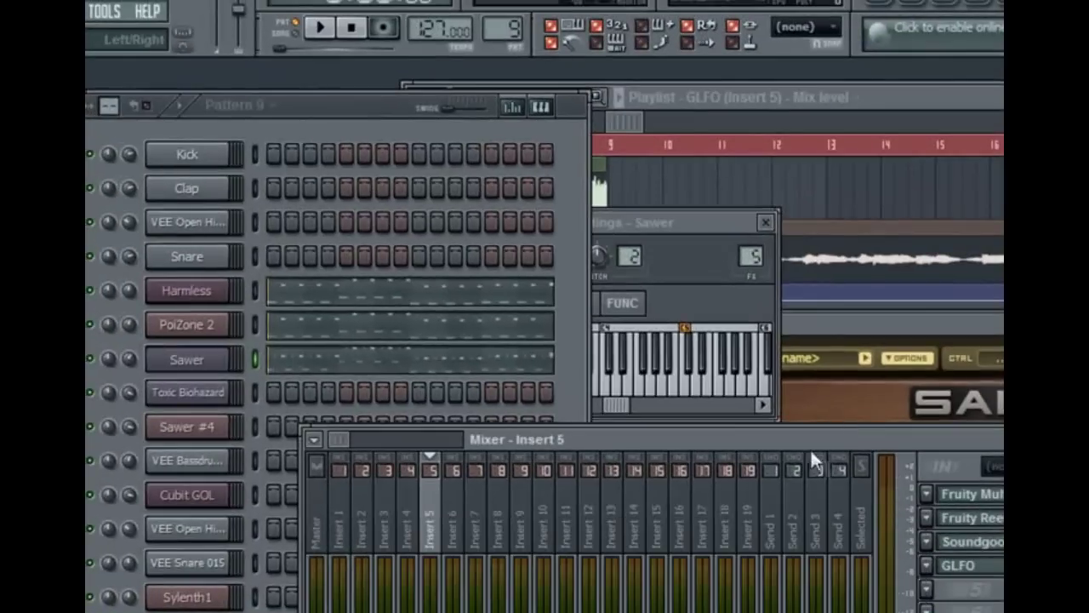
pyautogui.moveTo(805, 442); pyautogui.dragTo(803, 431)
# - Open the Harmless piano roll of Pattern 9 in clear view, zoomed in on the first bar's notes
pyautogui.moveTo(356, 116); pyautogui.dragTo(363, 109)
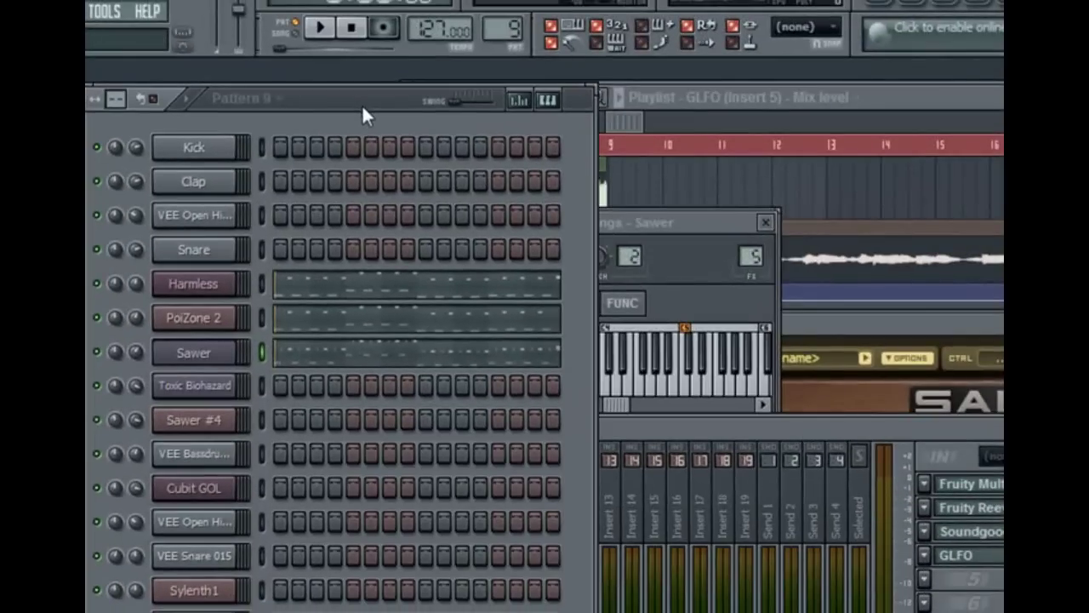
pyautogui.click(348, 294)
pyautogui.moveTo(690, 204); pyautogui.dragTo(545, 134)
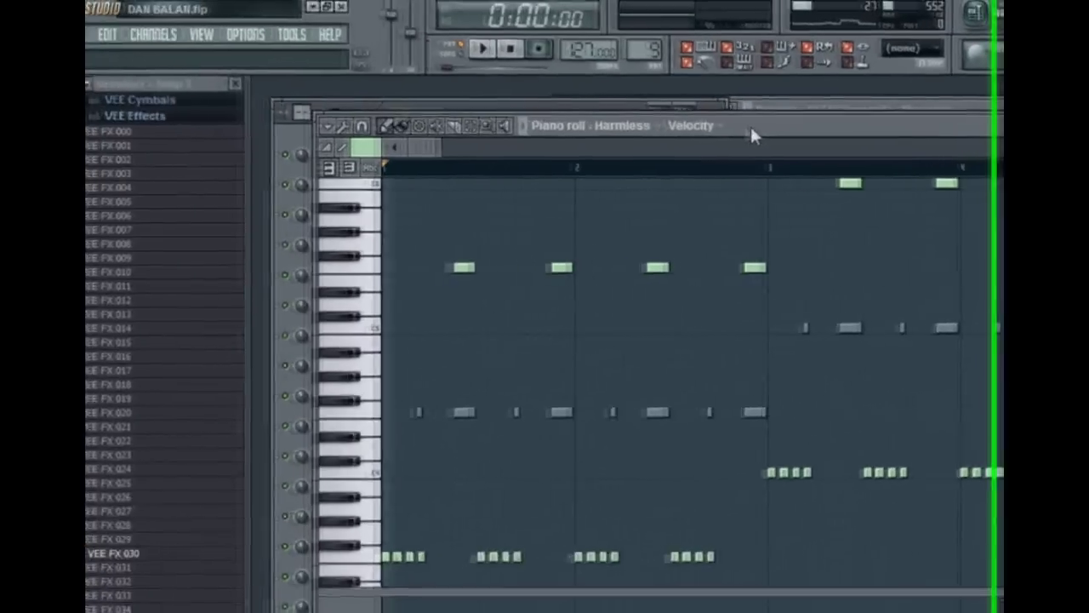
pyautogui.scroll(-4, 445, 457)
pyautogui.scroll(3, 445, 442)
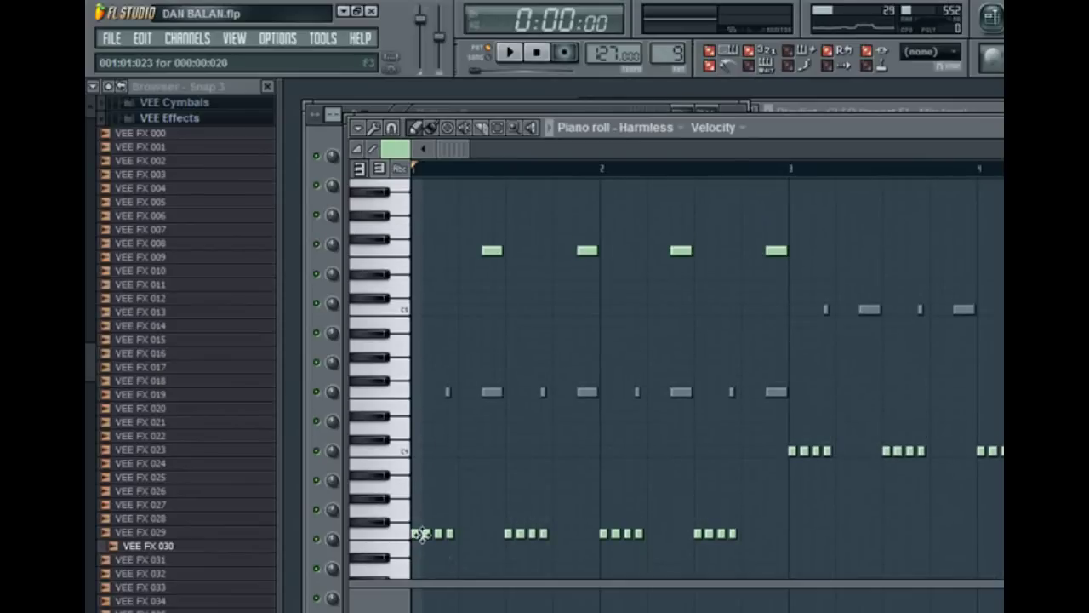
pyautogui.scroll(2, 422, 535)
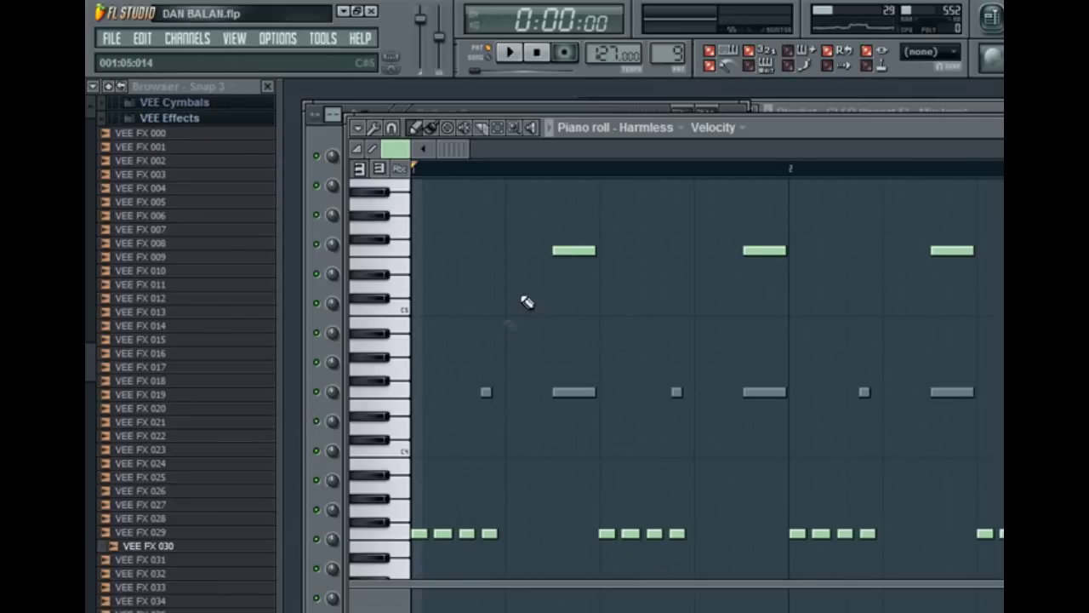
# - Audition the low and high notes of the Harmless melody, and play a short part of the pattern
pyautogui.click(569, 251)
pyautogui.click(400, 533)
pyautogui.click(571, 248)
pyautogui.click(513, 53)
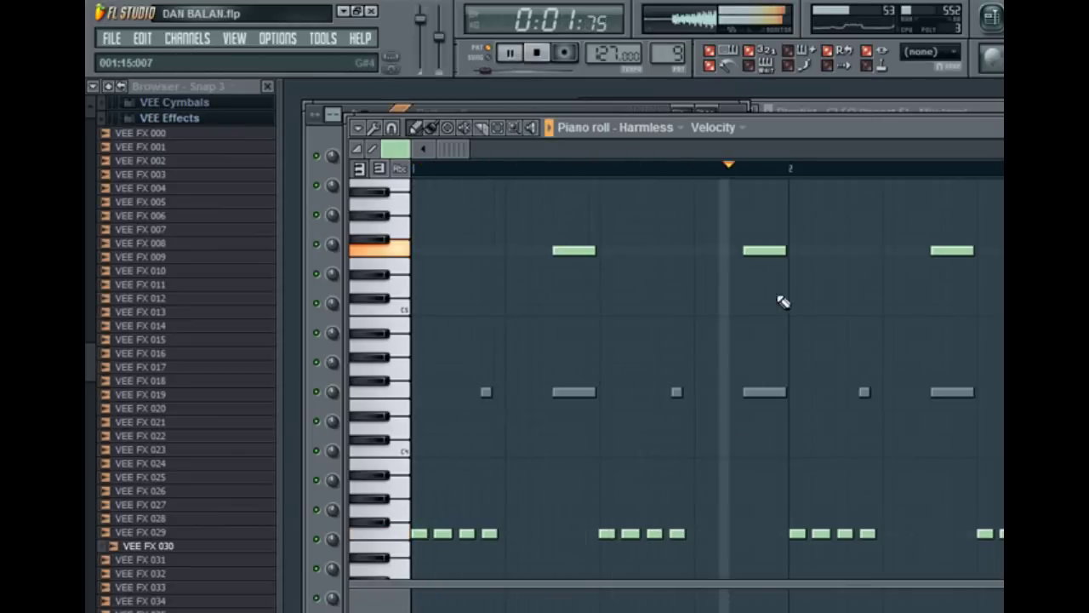
pyautogui.click(537, 53)
# - Open the PoiZone 2 piano roll of Pattern 9, examine its notes, and play a short part of it
pyautogui.moveTo(783, 131); pyautogui.dragTo(809, 162)
pyautogui.click(559, 116)
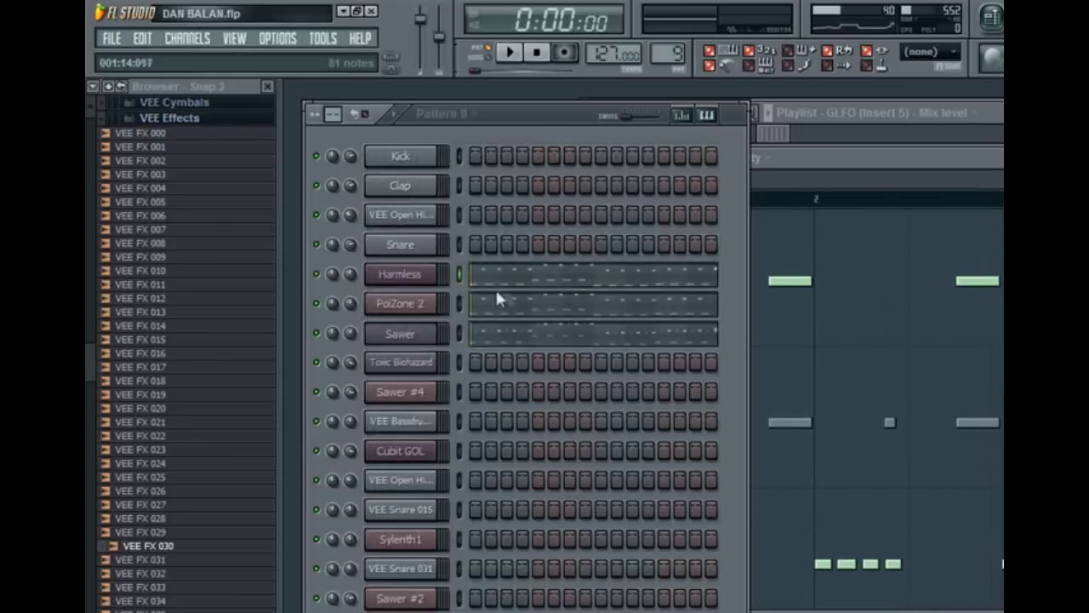
pyautogui.click(499, 311)
pyautogui.scroll(-2, 546, 416)
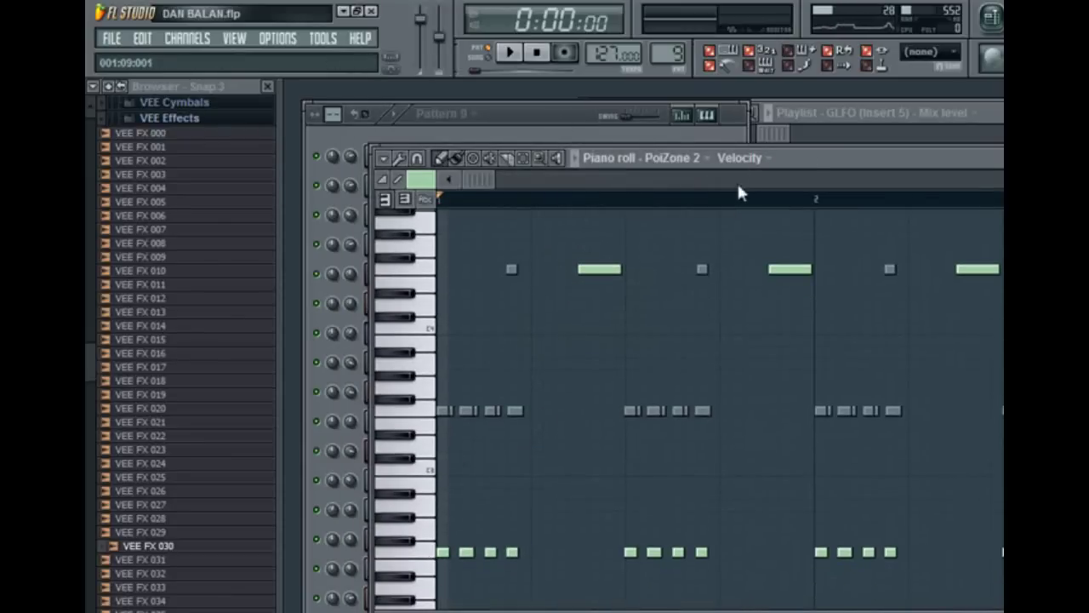
pyautogui.moveTo(817, 157); pyautogui.dragTo(844, 147)
pyautogui.press('space')
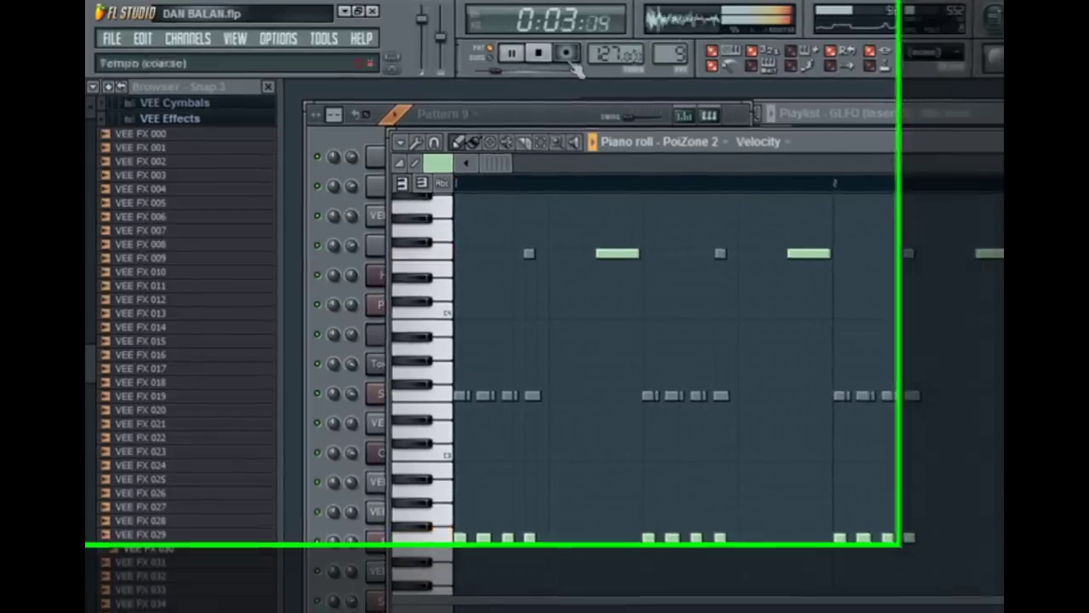
pyautogui.click(540, 56)
# - Open the Sawer piano roll of Pattern 9, examine its notes, and briefly play the pattern
pyautogui.moveTo(812, 140); pyautogui.dragTo(830, 149)
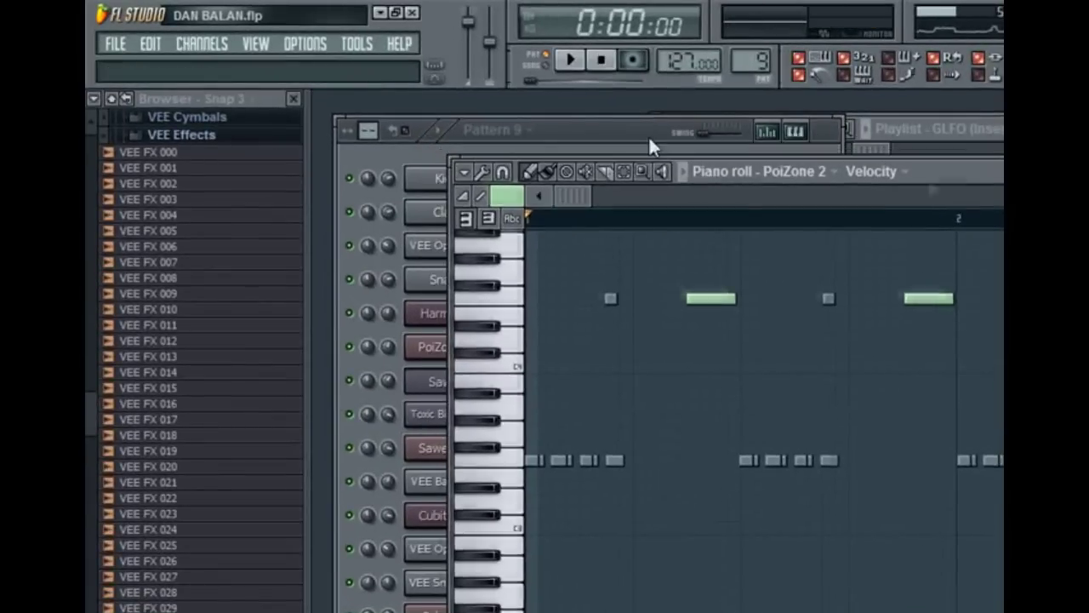
pyautogui.click(575, 121)
pyautogui.click(460, 383)
pyautogui.click(584, 387)
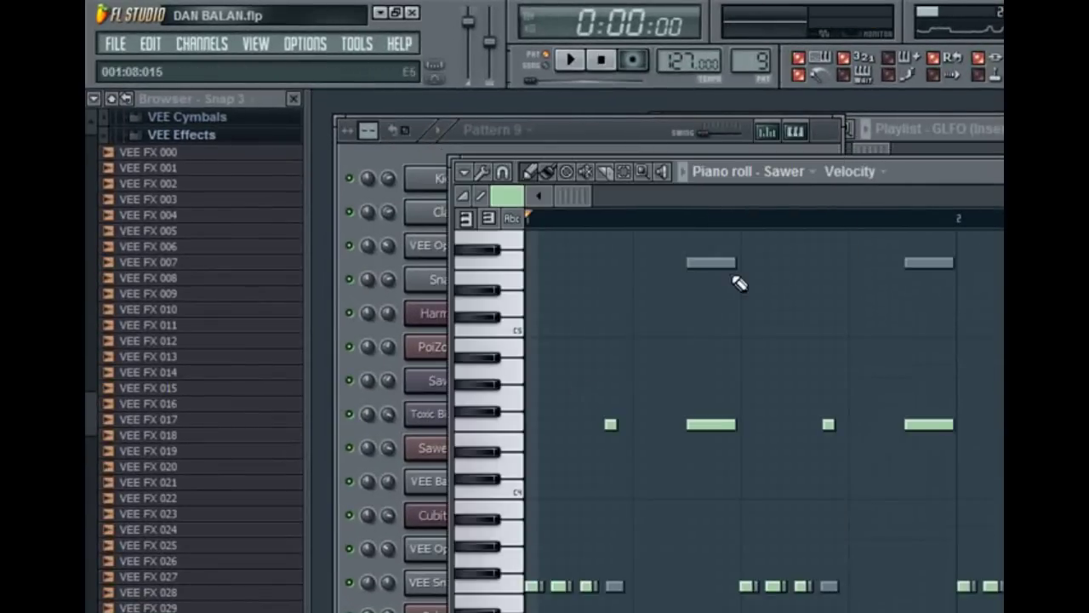
pyautogui.scroll(-3, 740, 283)
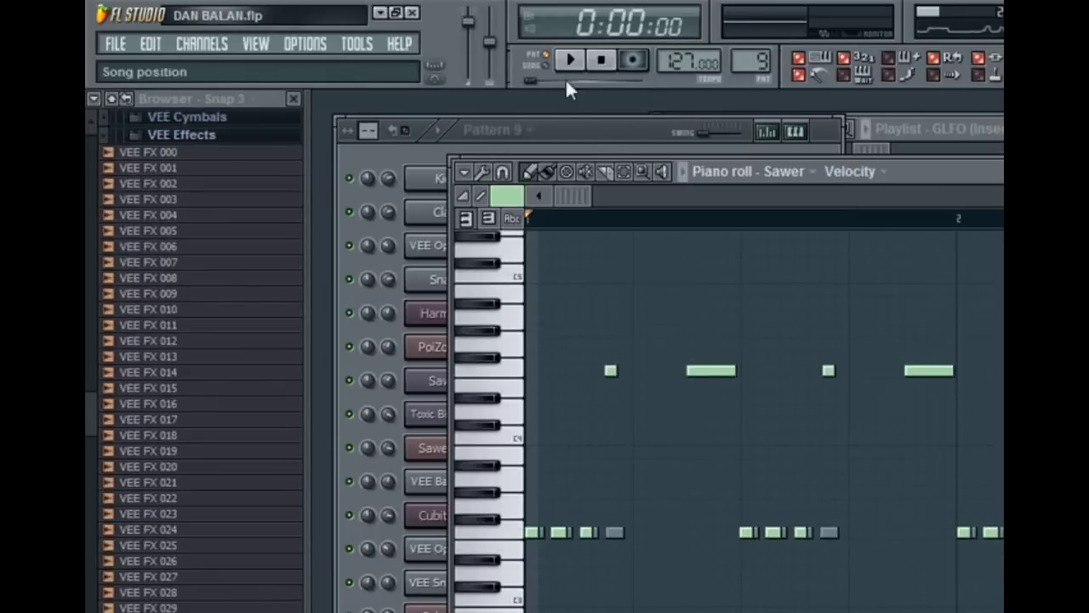
pyautogui.press('space')
pyautogui.click(601, 60)
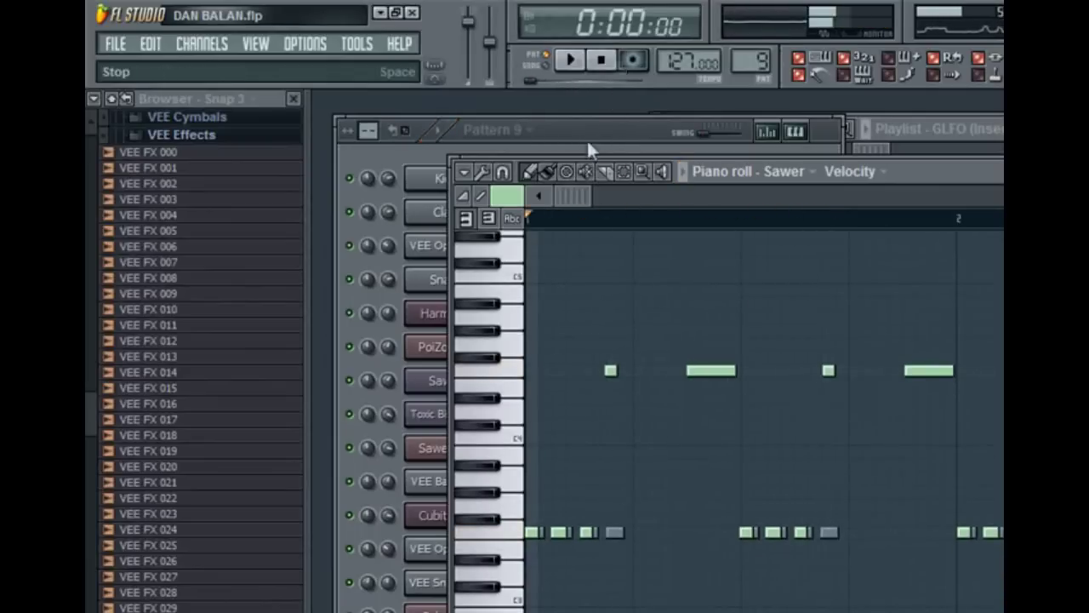
# - Audition the F3 and F4 keys used by the Sawer melody, with the piano roll in clear view
pyautogui.click(515, 538)
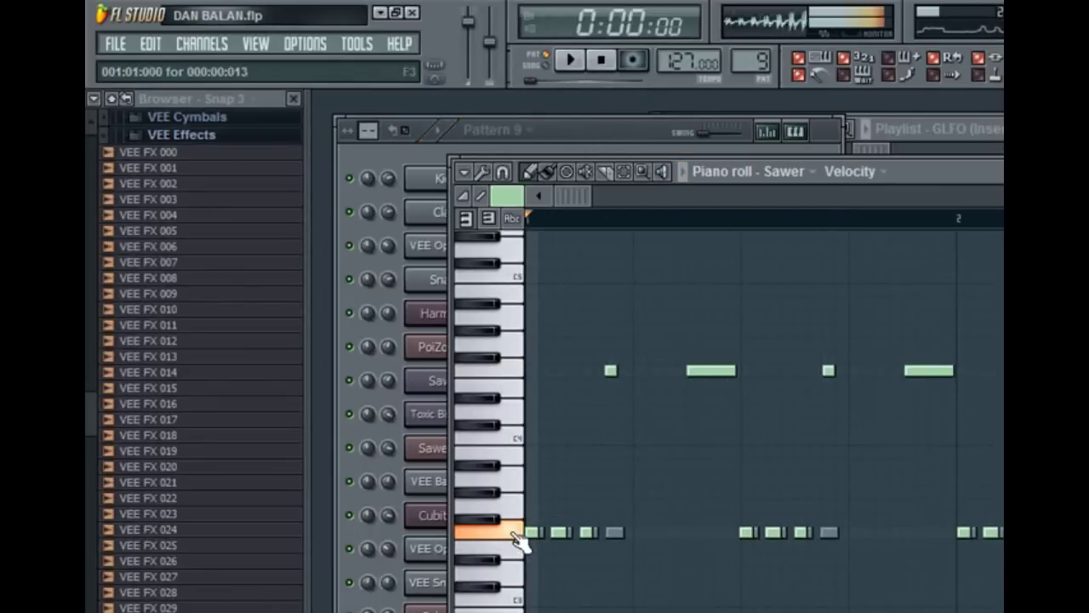
pyautogui.click(521, 381)
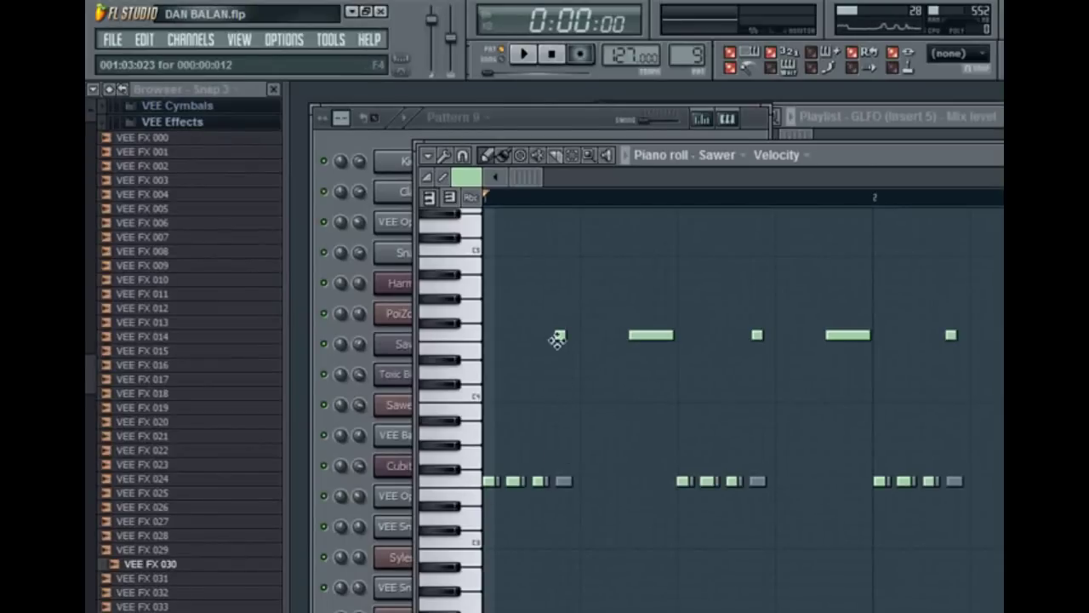
pyautogui.moveTo(835, 164)
pyautogui.mouseDown()
pyautogui.moveTo(953, 178)
pyautogui.moveTo(848, 166)
pyautogui.mouseUp()
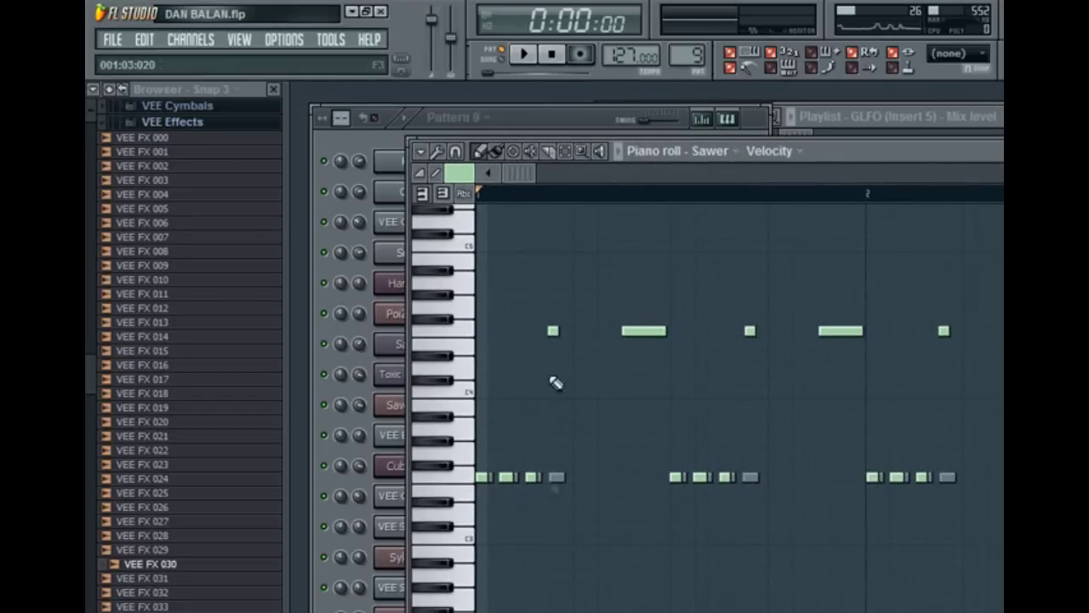
# - Try lowering the first three short F4 notes of the Sawer melody to F3, and play the variation
pyautogui.moveTo(544, 372); pyautogui.dragTo(553, 478)
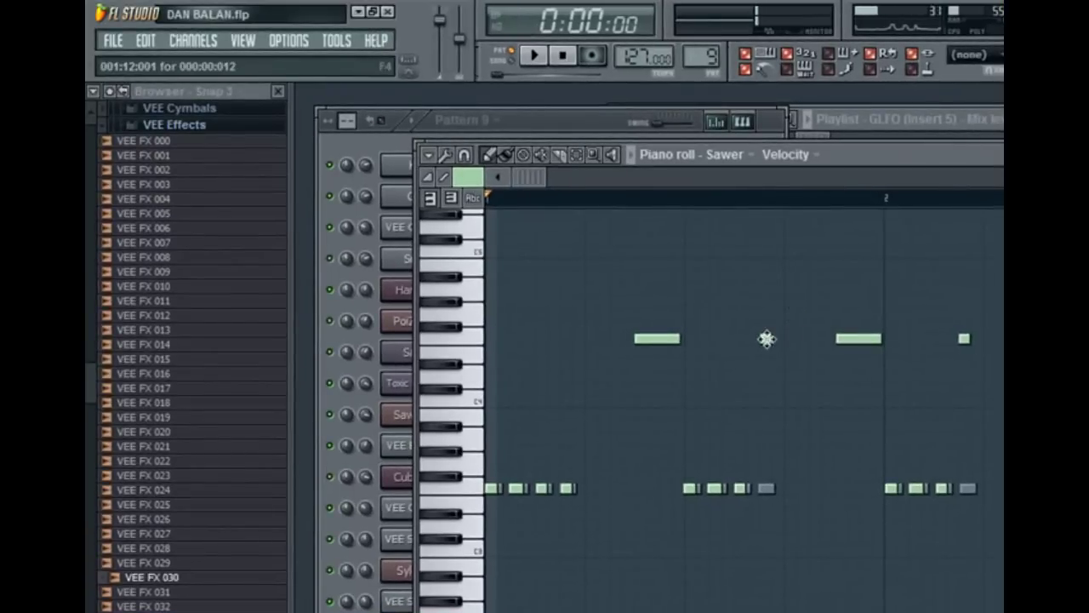
pyautogui.click(765, 489)
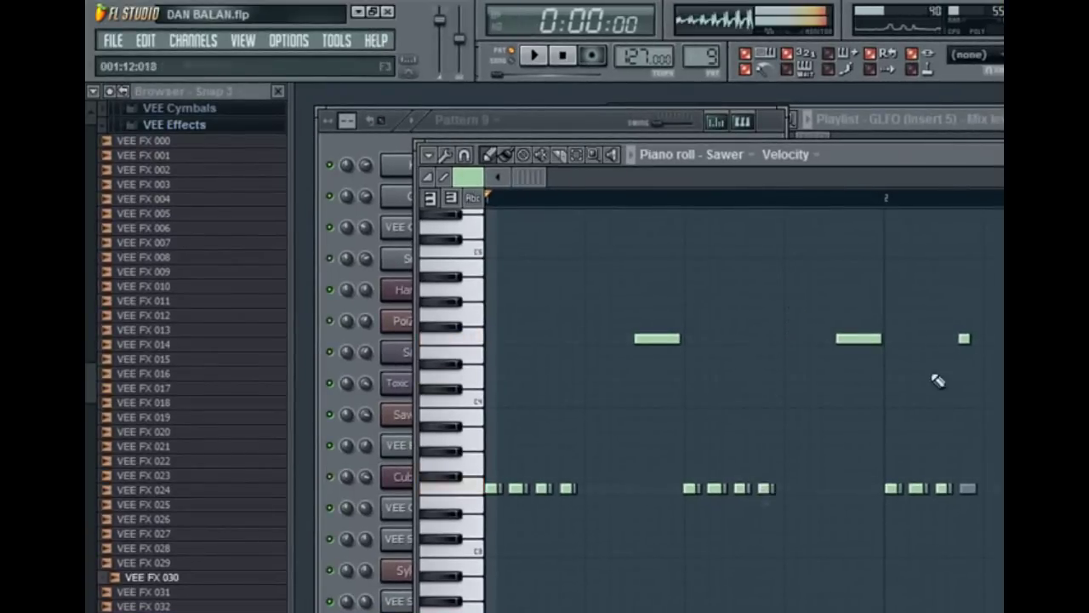
pyautogui.moveTo(964, 340); pyautogui.dragTo(968, 501)
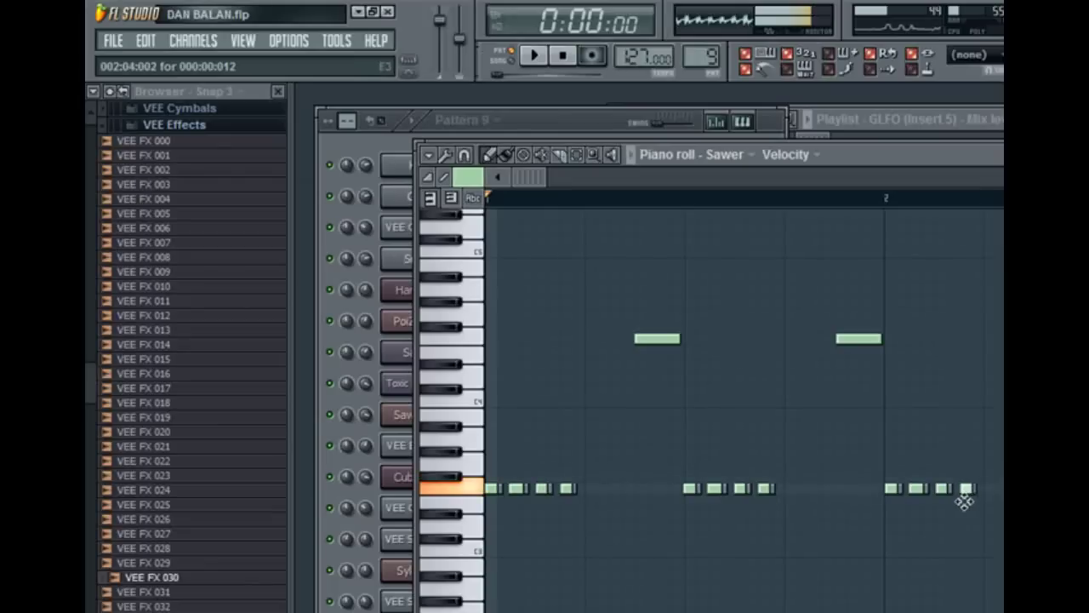
pyautogui.click(540, 56)
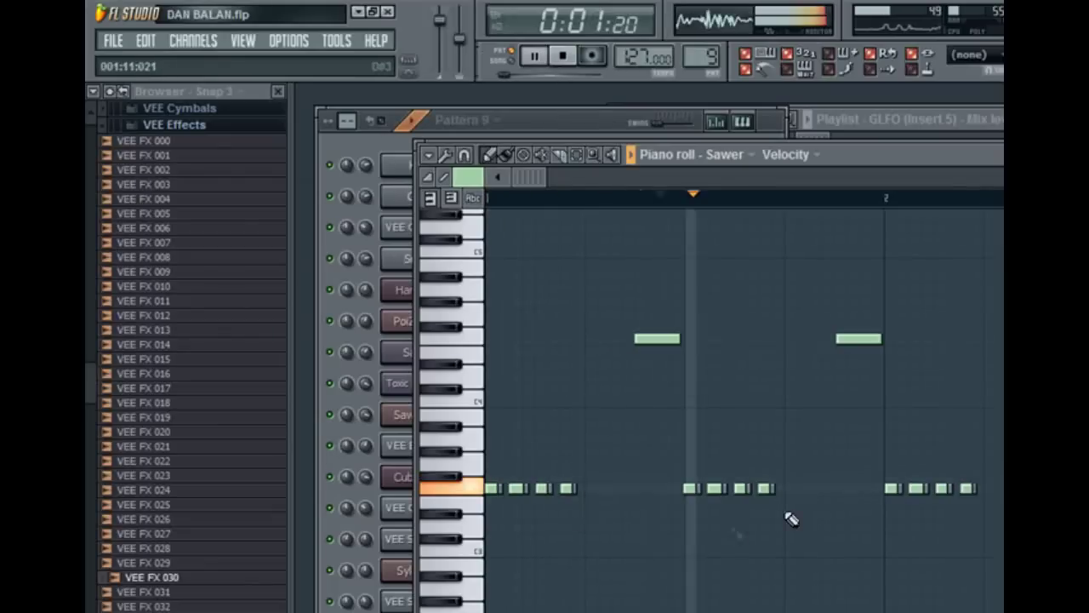
pyautogui.click(562, 56)
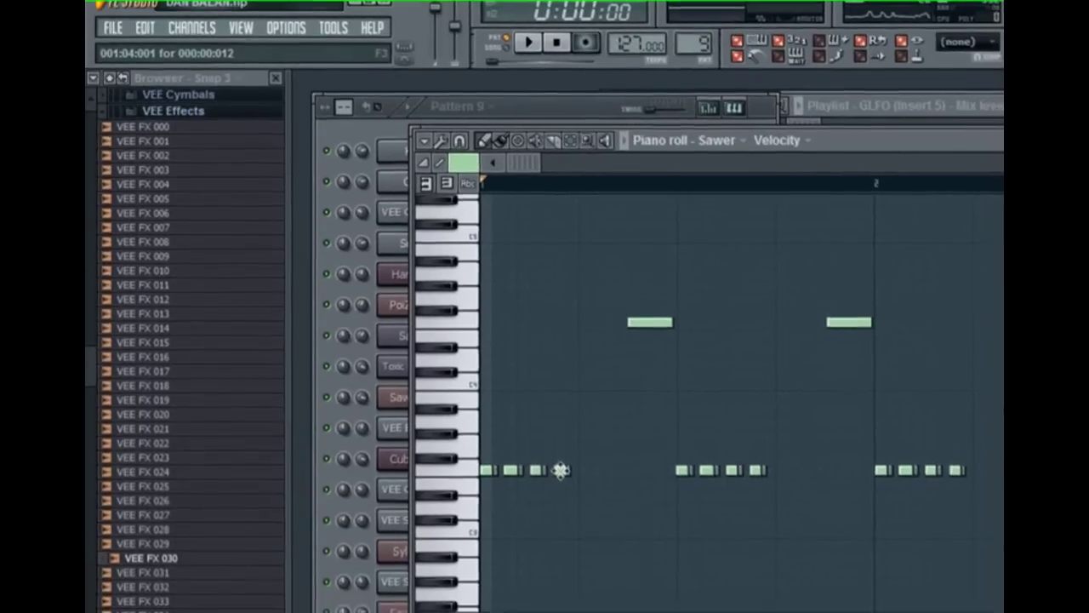
# - Raise the last short F3 note in each of the first three Sawer note groups to F4, and play the pattern
pyautogui.moveTo(566, 487); pyautogui.dragTo(559, 311)
pyautogui.moveTo(755, 467); pyautogui.dragTo(755, 328)
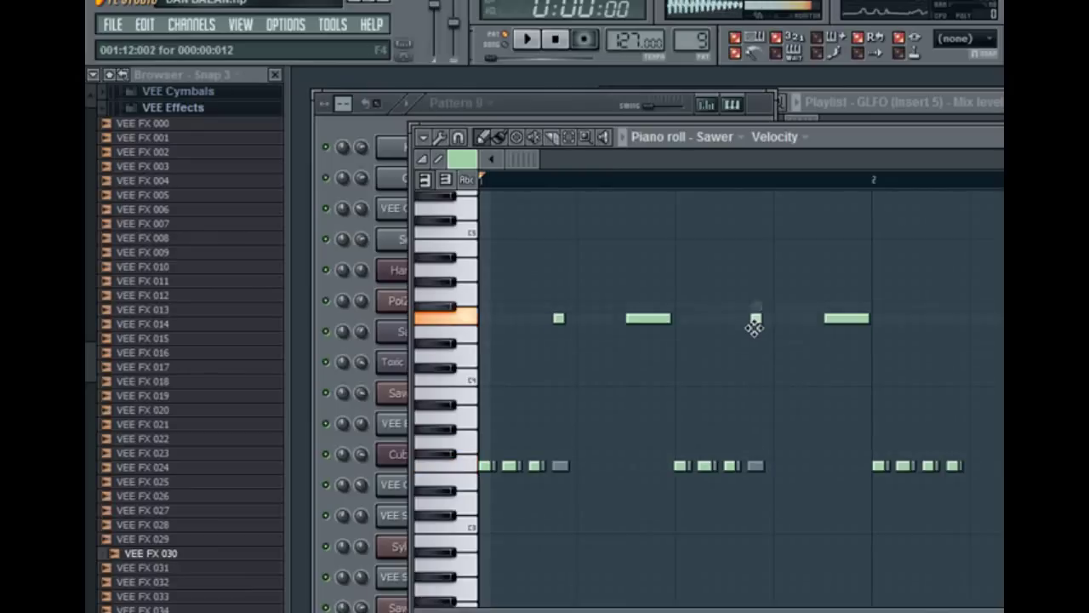
pyautogui.moveTo(954, 465); pyautogui.dragTo(952, 322)
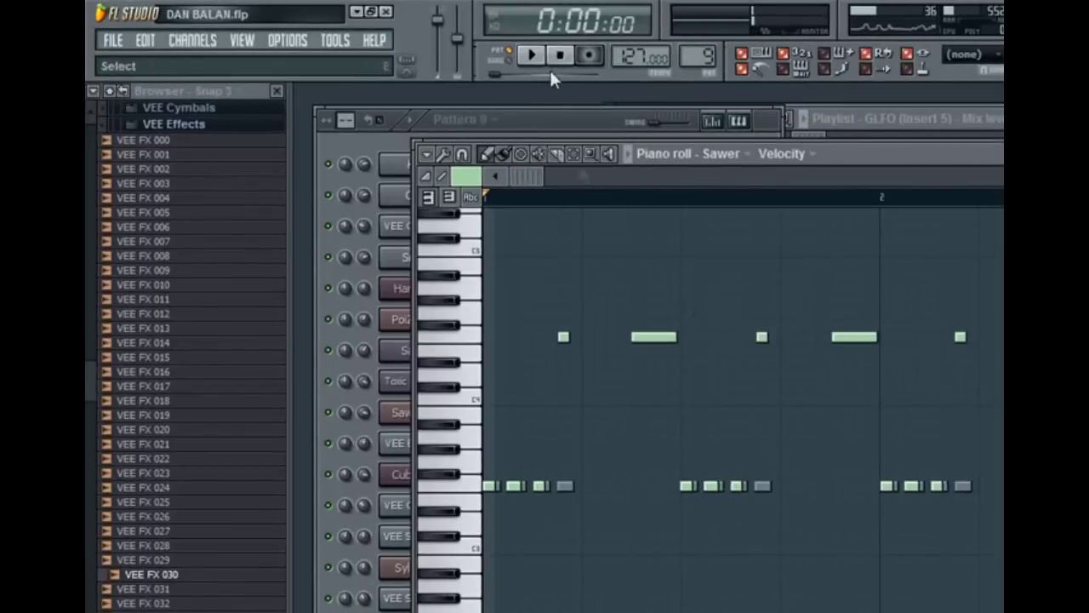
pyautogui.click(528, 42)
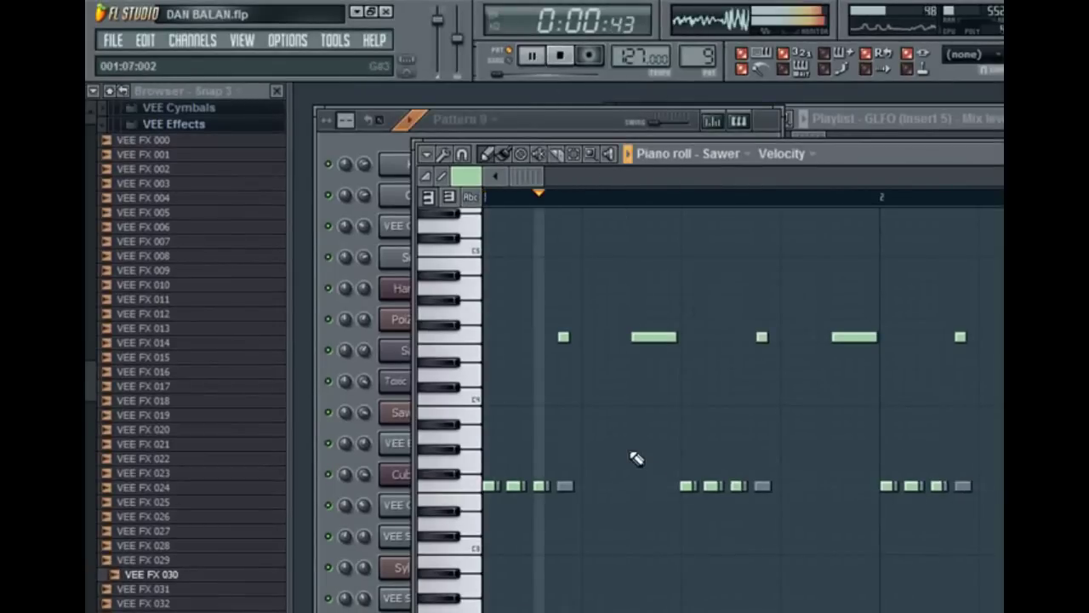
pyautogui.click(561, 58)
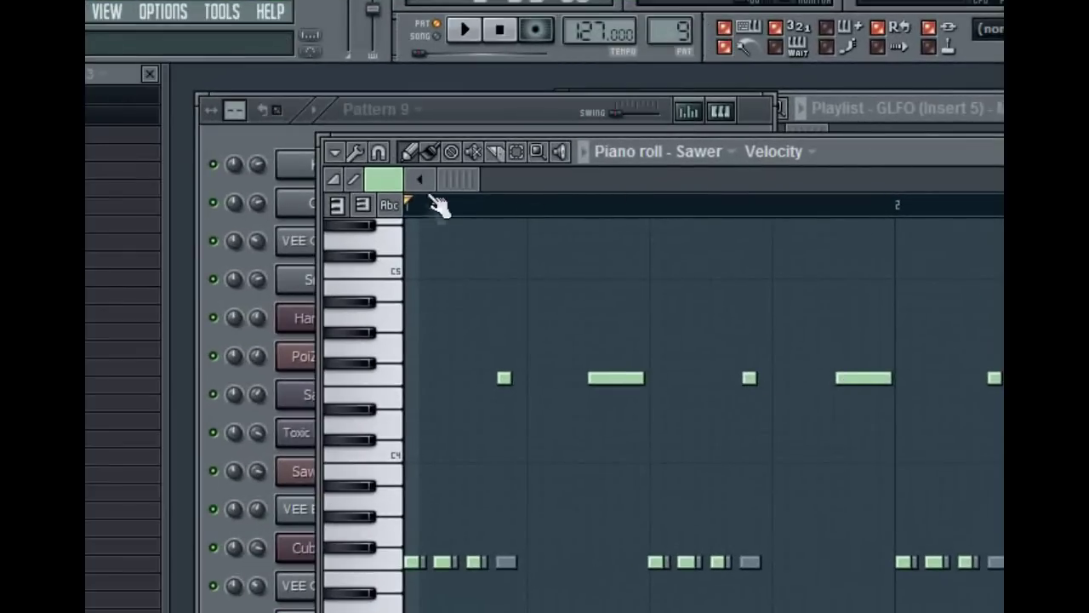
# - Examine the Sawer melody around bars 4 to 6, and close its piano roll
pyautogui.moveTo(453, 181); pyautogui.dragTo(821, 181)
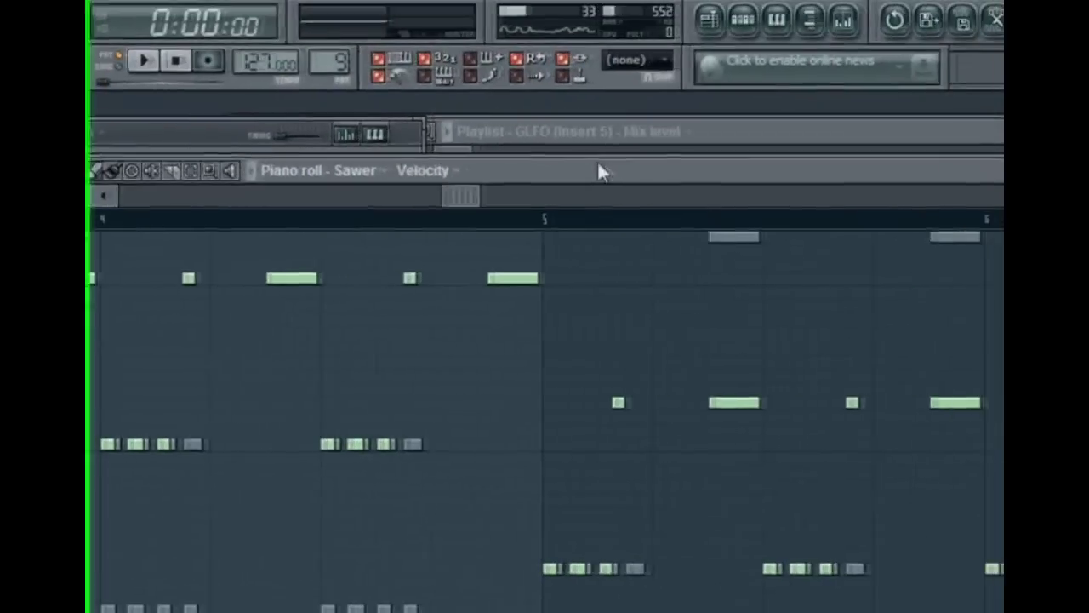
pyautogui.moveTo(598, 170); pyautogui.dragTo(668, 230)
pyautogui.click(930, 256)
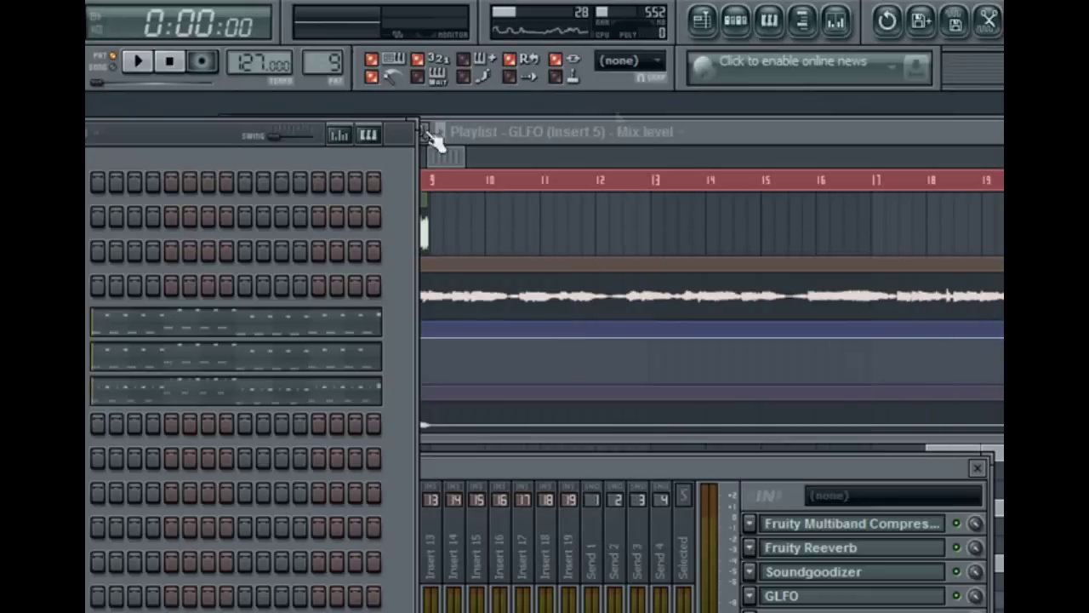
# - Bring the playlist to the front at the section around bar 17, and show the contents of Pattern 11
pyautogui.click(461, 161)
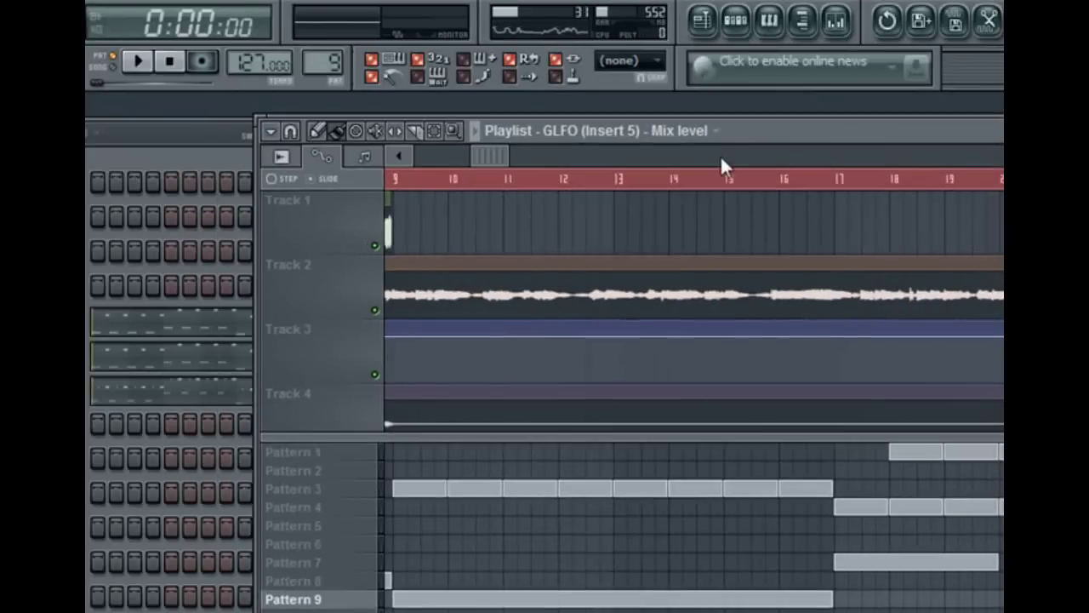
pyautogui.moveTo(495, 160); pyautogui.dragTo(545, 159)
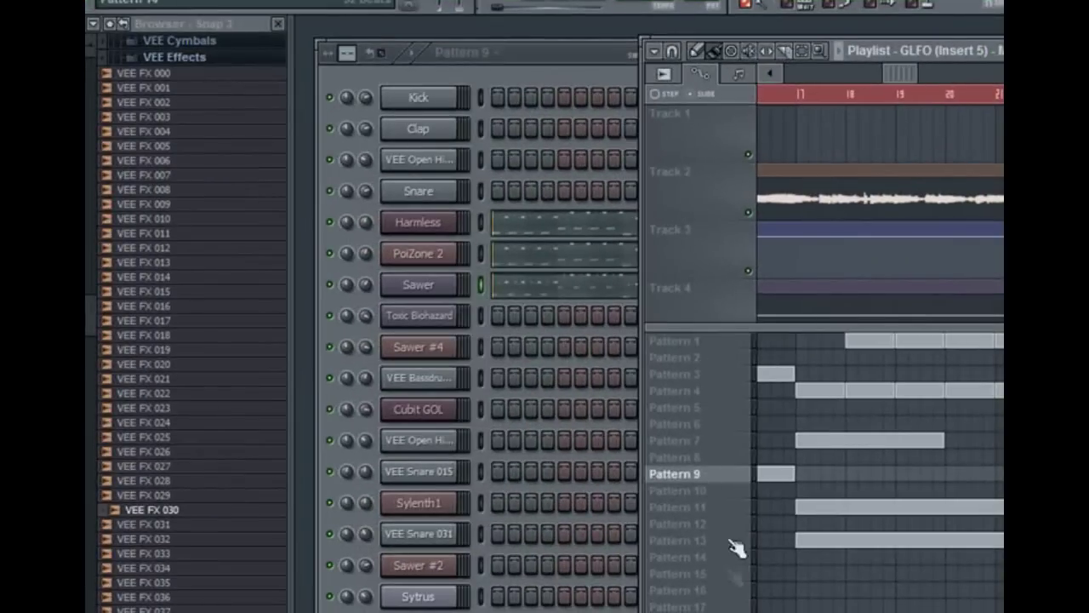
pyautogui.click(707, 511)
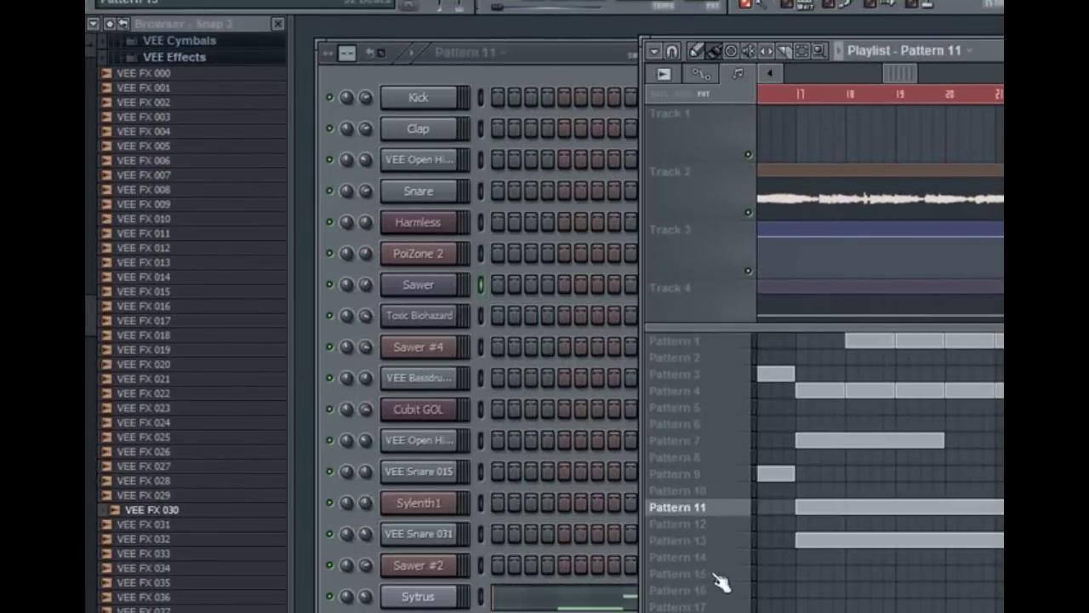
pyautogui.moveTo(900, 75); pyautogui.dragTo(889, 73)
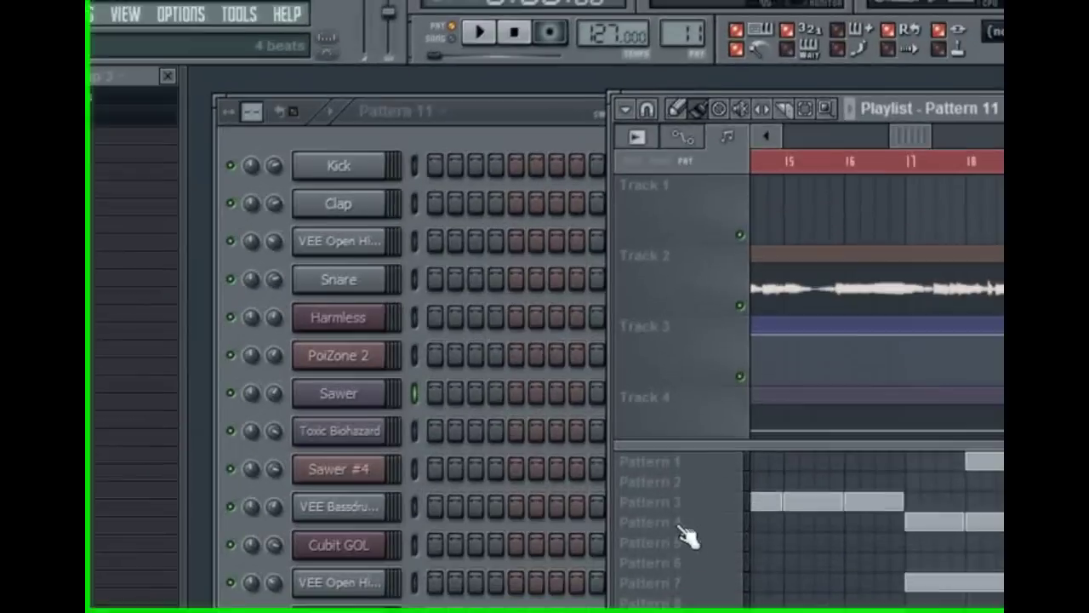
# - Select Pattern 4, bring its step sequence into full view, and play it
pyautogui.click(673, 522)
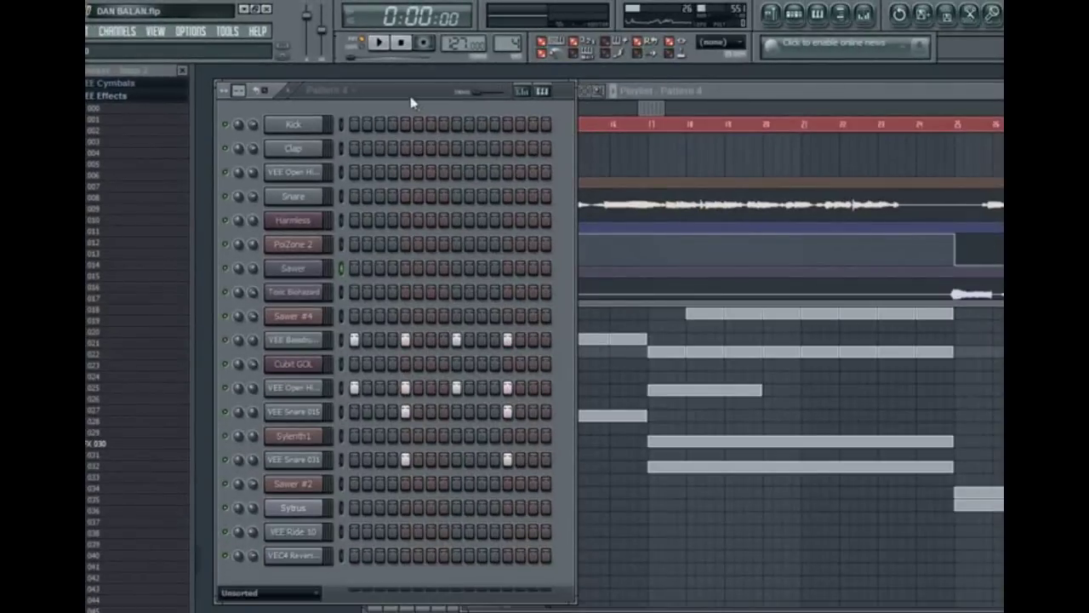
pyautogui.moveTo(411, 97); pyautogui.dragTo(406, 96)
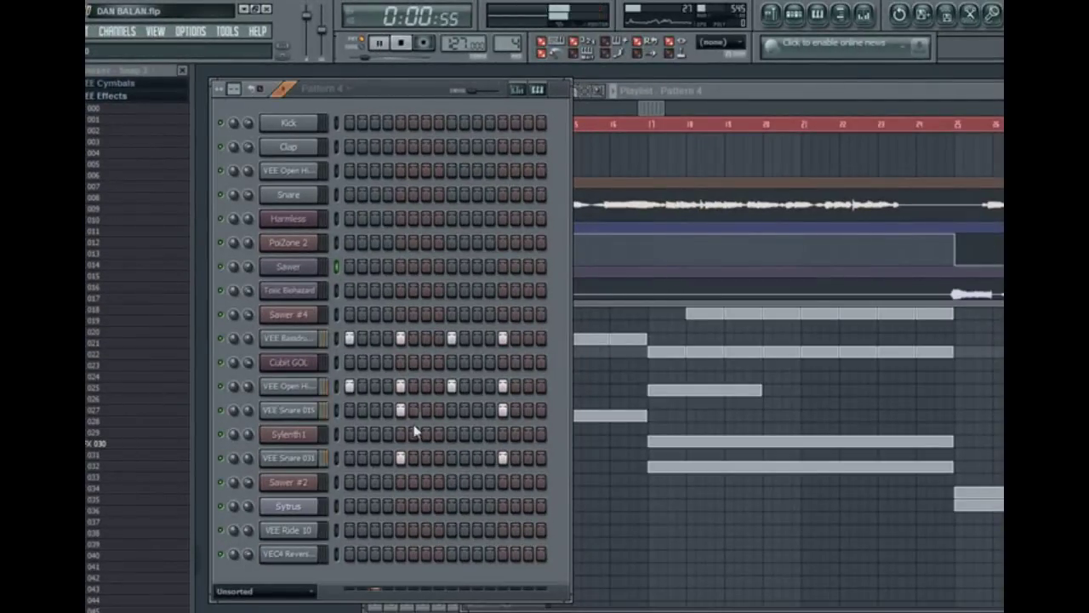
pyautogui.click(402, 42)
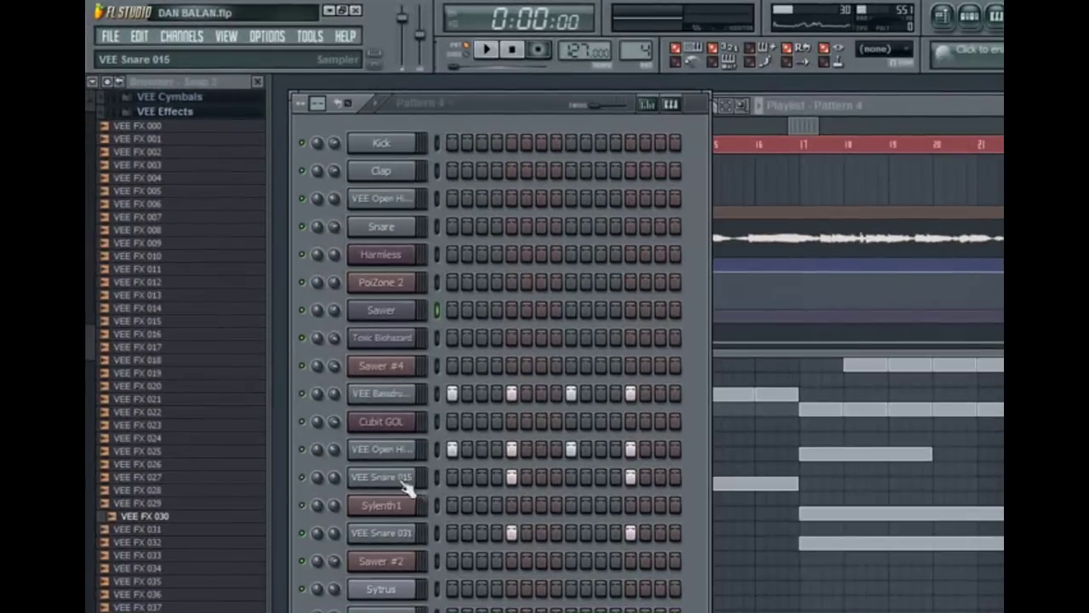
# - Compare the channel settings and samples of VEE Snare 015 and VEE Snare 031, and briefly replay Pattern 4
pyautogui.click(310, 411)
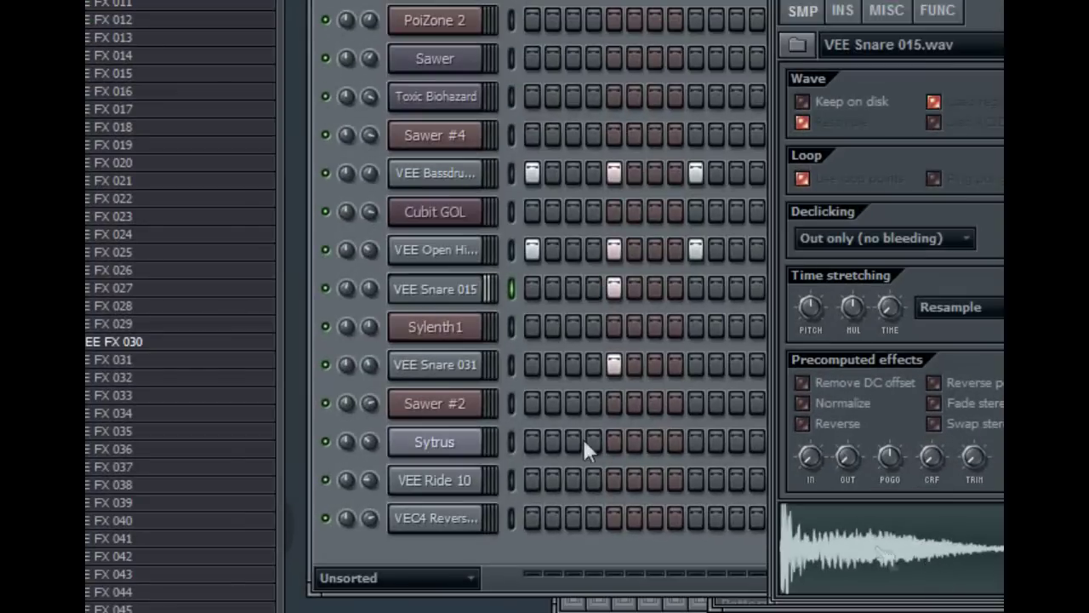
pyautogui.click(468, 373)
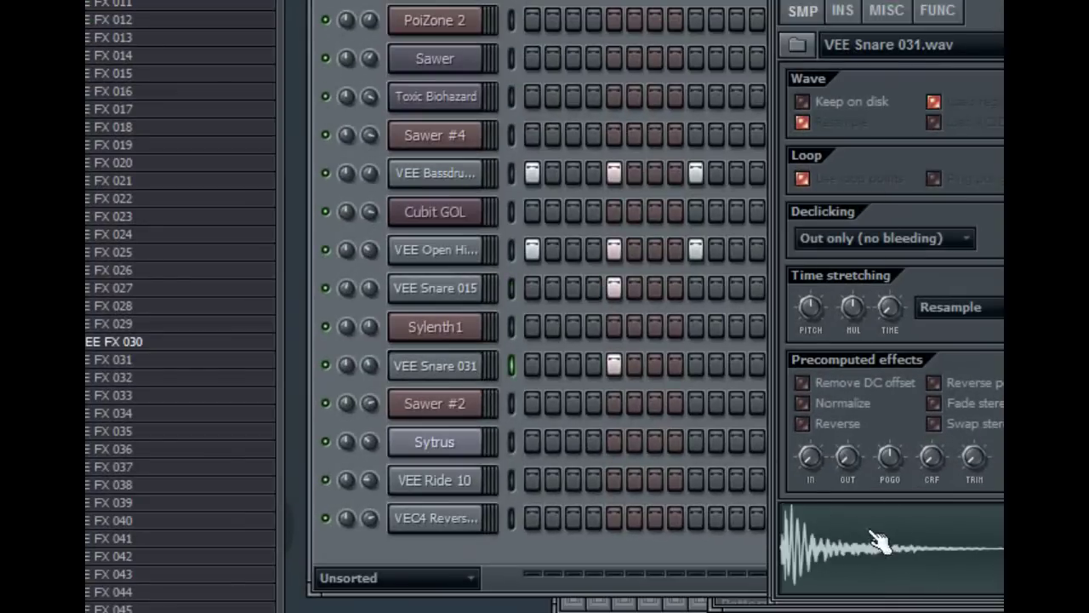
pyautogui.click(468, 289)
pyautogui.click(464, 371)
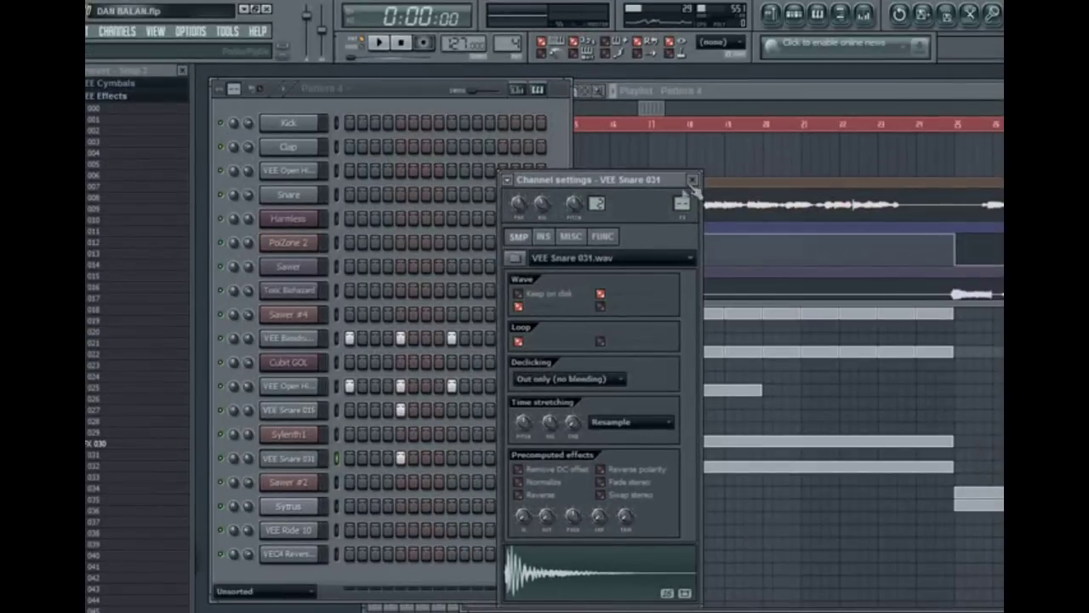
pyautogui.click(692, 181)
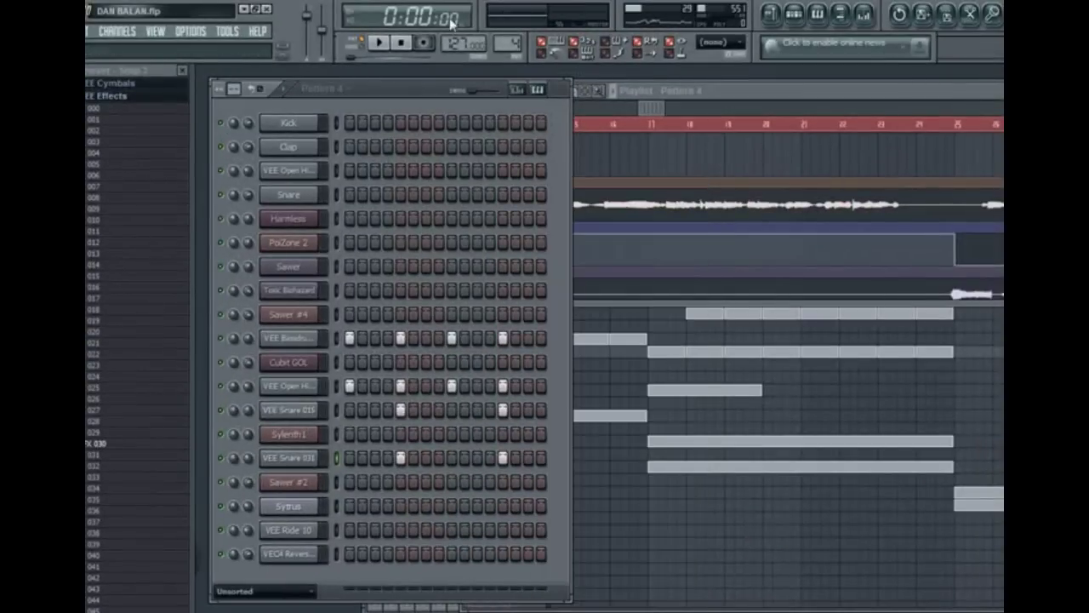
pyautogui.click(385, 48)
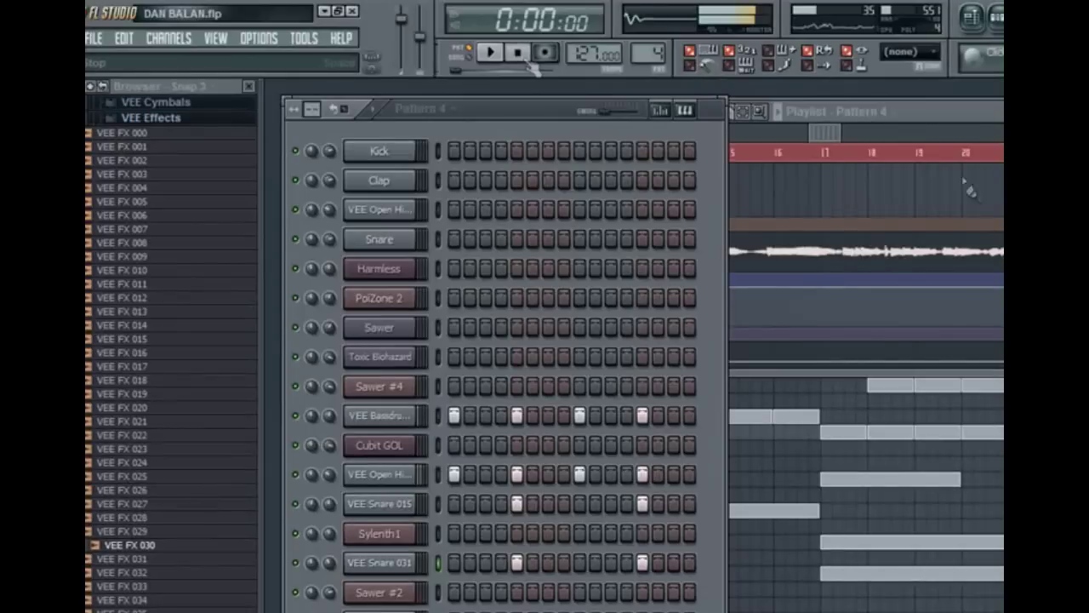
# - Look at Pattern 7 from the playlist, select Pattern 1, and play its VEE Ride 10 rhythm
pyautogui.click(831, 136)
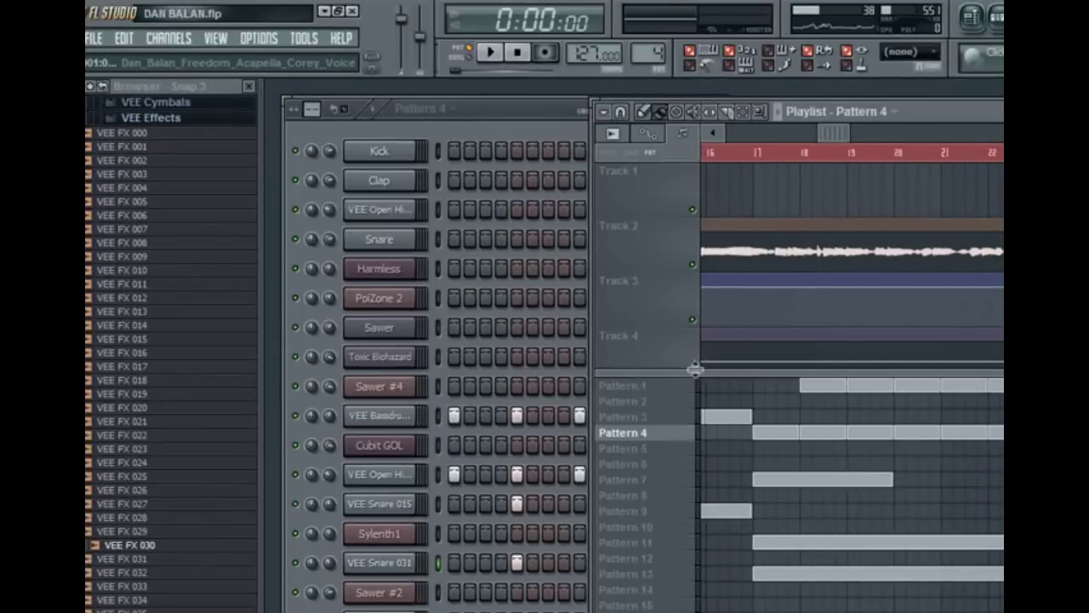
pyautogui.click(651, 482)
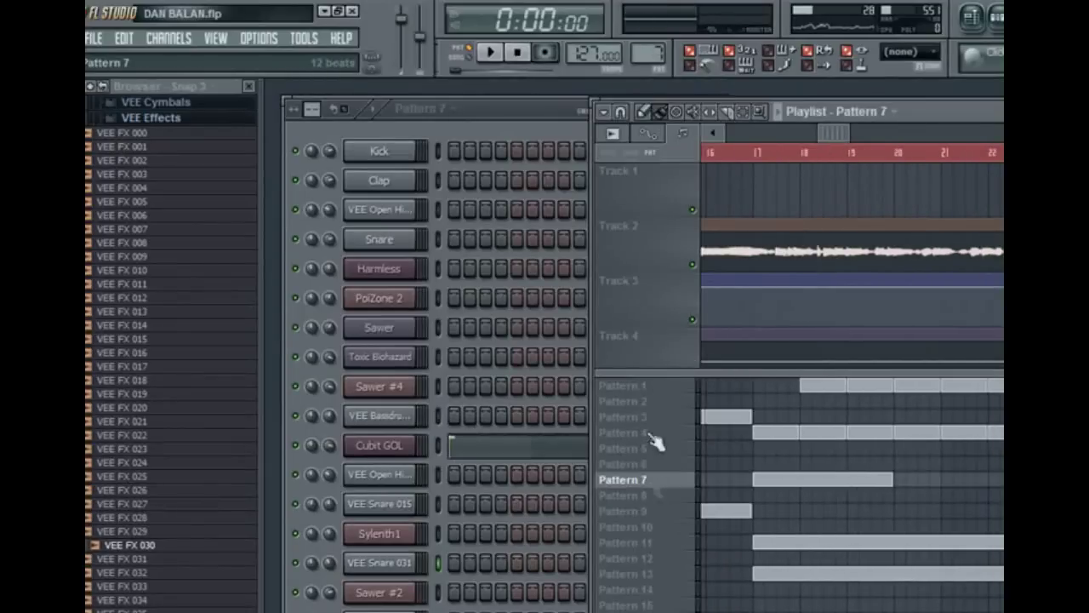
pyautogui.click(660, 387)
pyautogui.moveTo(827, 133)
pyautogui.mouseDown()
pyautogui.moveTo(838, 134)
pyautogui.moveTo(824, 133)
pyautogui.mouseUp()
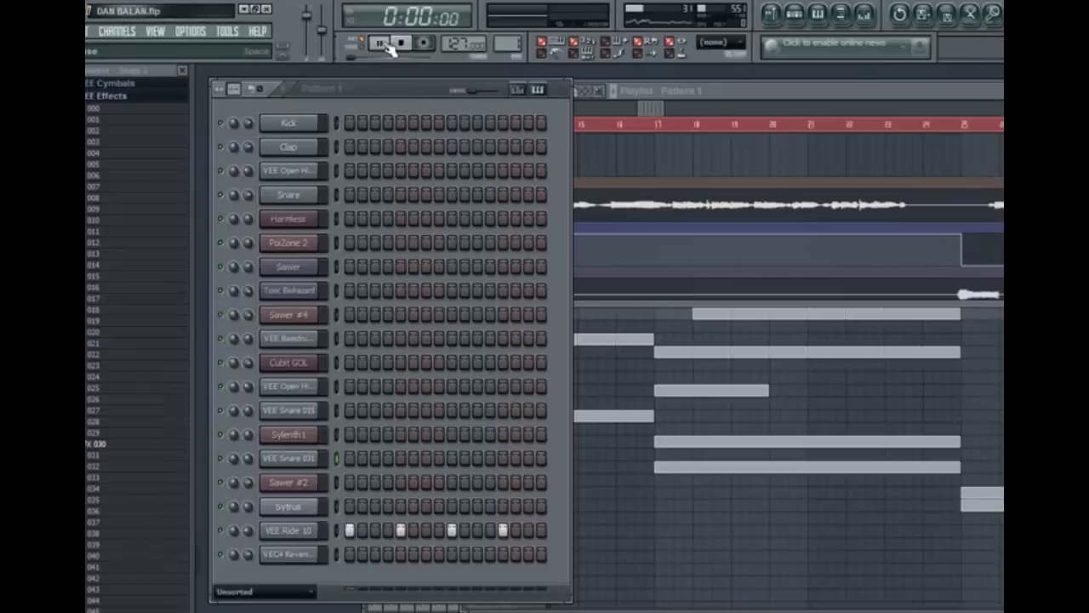
pyautogui.press('space')
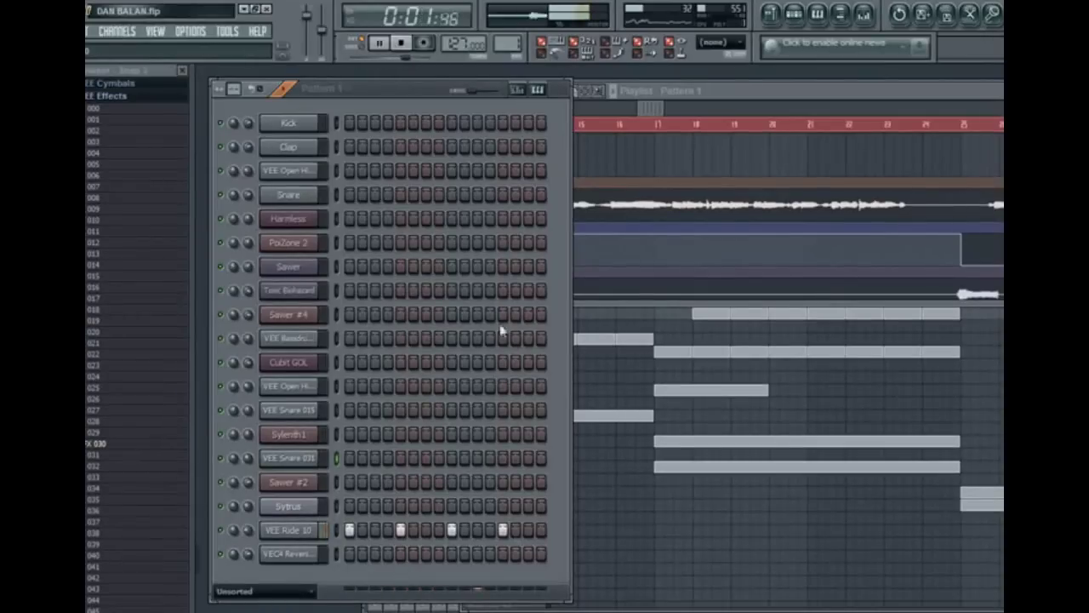
pyautogui.click(403, 42)
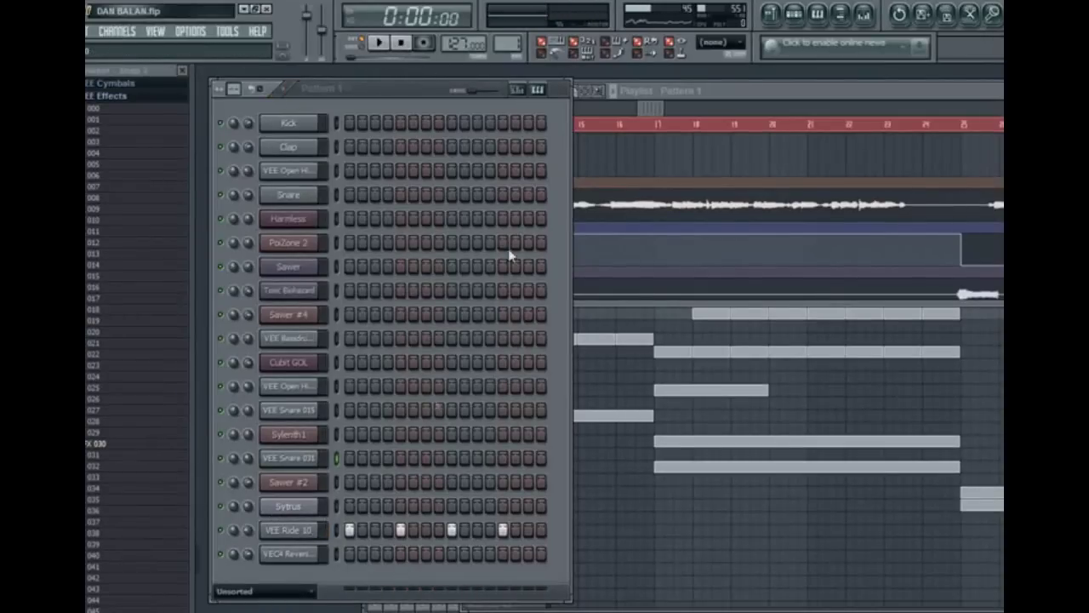
# - Examine the Pattern 1 clips in the playlist, and play the song briefly from bar 18
pyautogui.moveTo(645, 108); pyautogui.dragTo(650, 112)
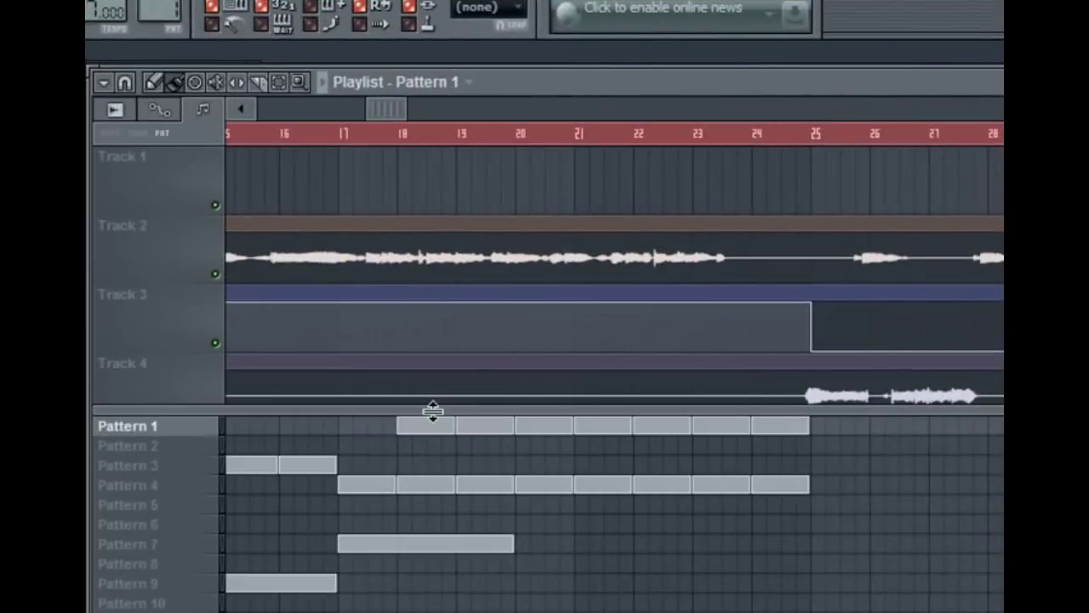
pyautogui.moveTo(384, 105)
pyautogui.mouseDown()
pyautogui.moveTo(433, 96)
pyautogui.moveTo(395, 118)
pyautogui.mouseUp()
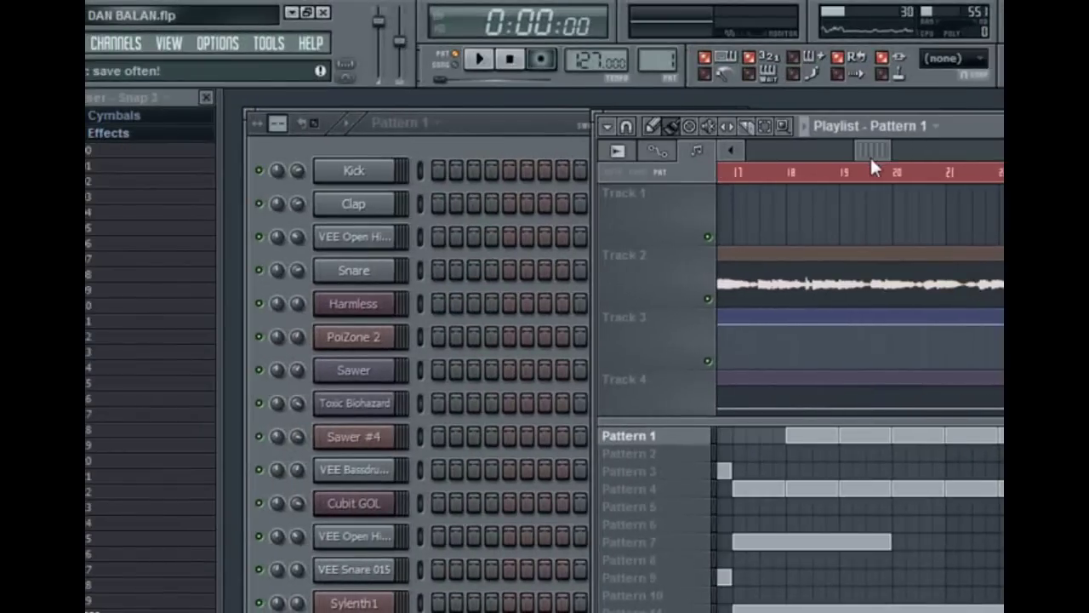
pyautogui.moveTo(870, 158); pyautogui.dragTo(862, 156)
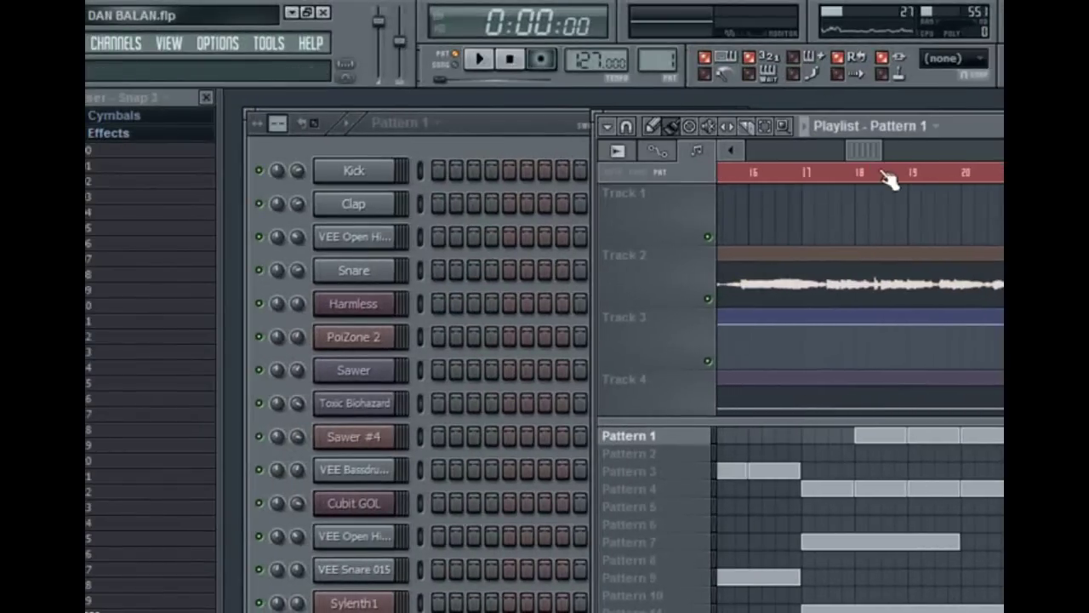
pyautogui.click(460, 66)
pyautogui.click(861, 174)
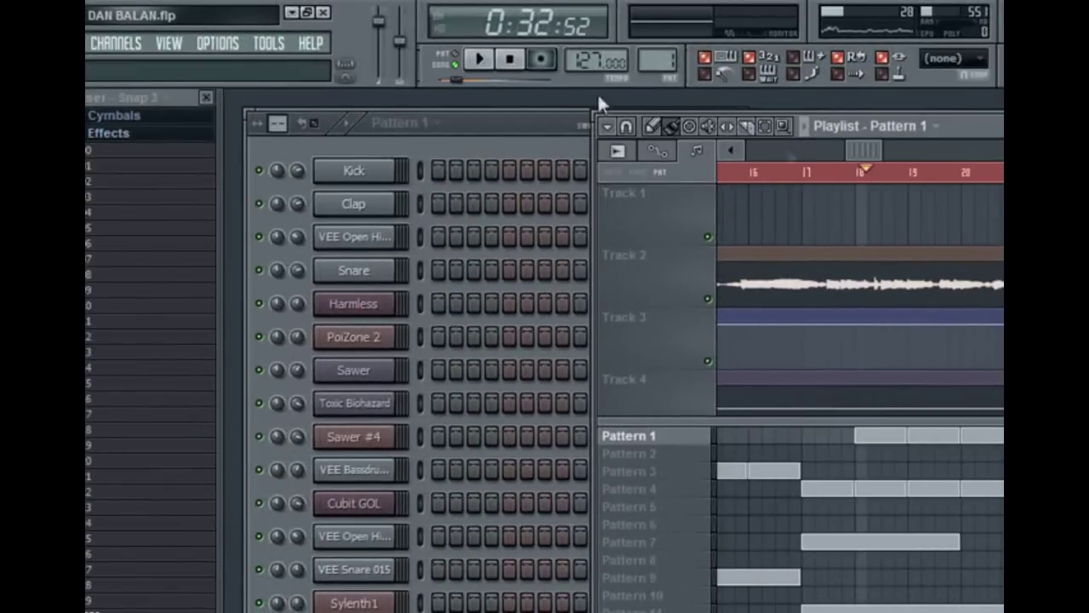
pyautogui.press('space')
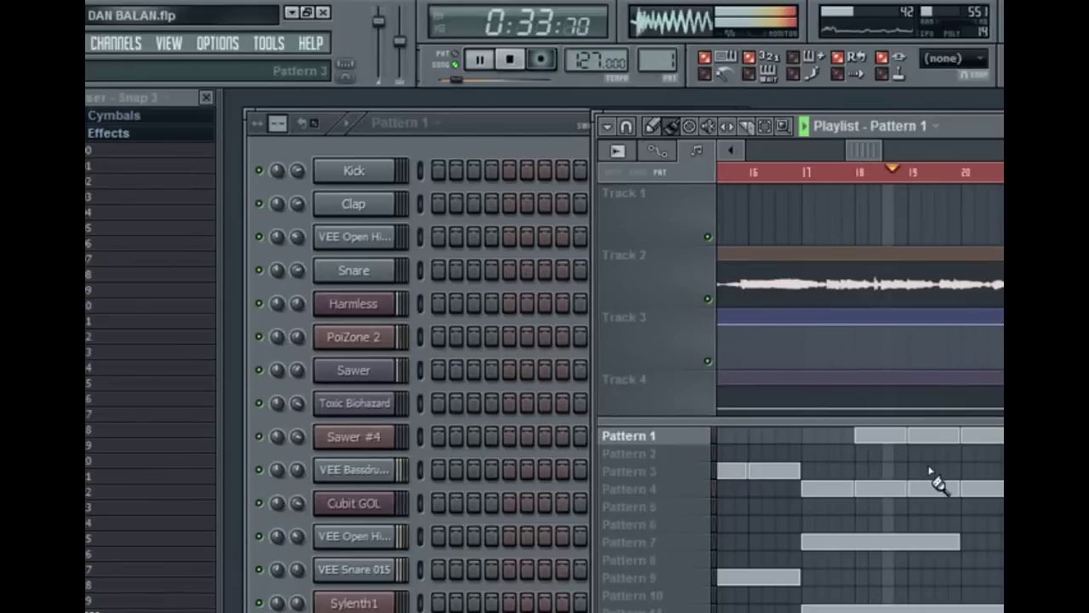
pyautogui.click(509, 59)
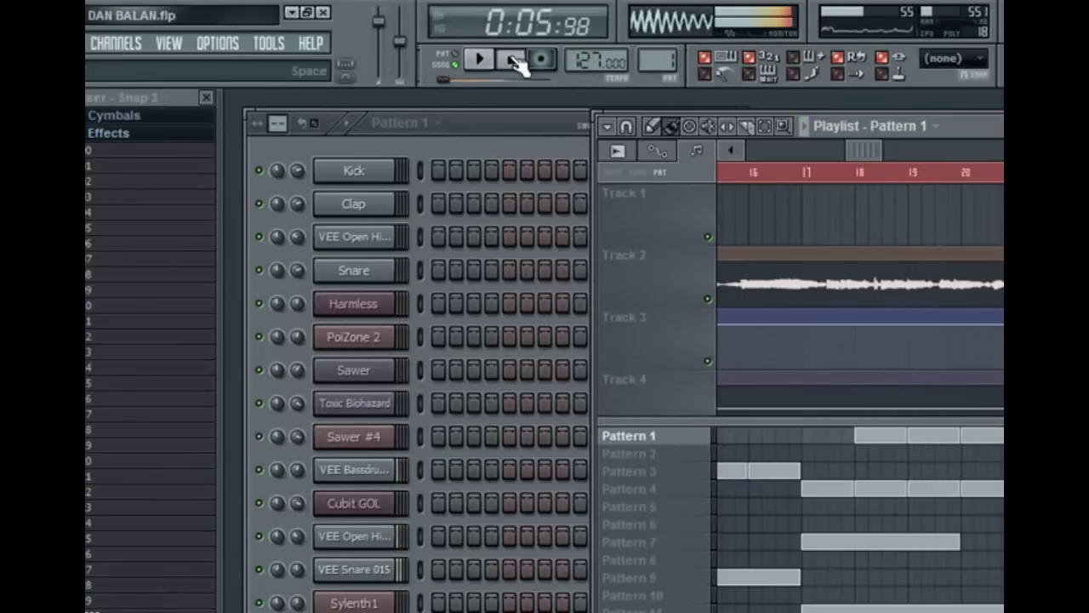
# - Select Pattern 7, bring its Cubit GOL part into full view, and play the pattern on its own
pyautogui.moveTo(861, 158); pyautogui.dragTo(858, 159)
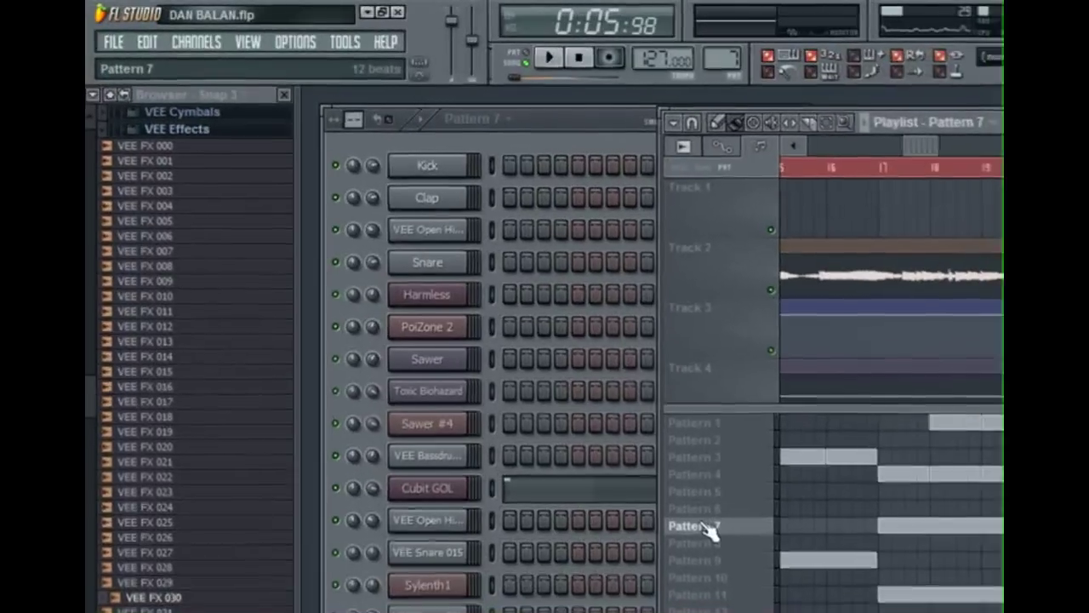
pyautogui.click(496, 391)
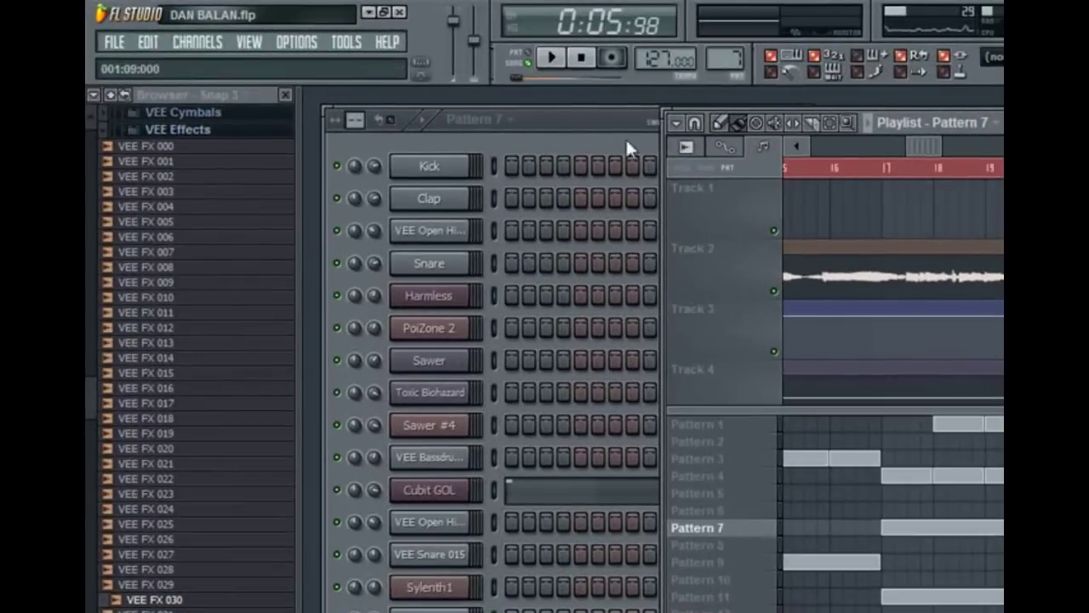
pyautogui.click(414, 98)
pyautogui.moveTo(597, 127); pyautogui.dragTo(587, 116)
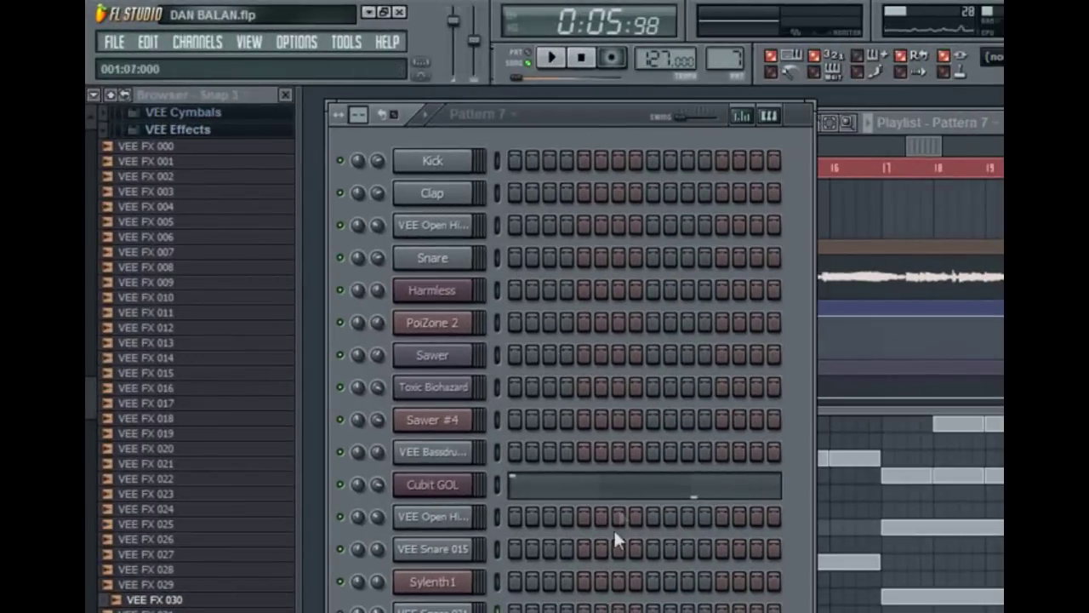
pyautogui.click(550, 57)
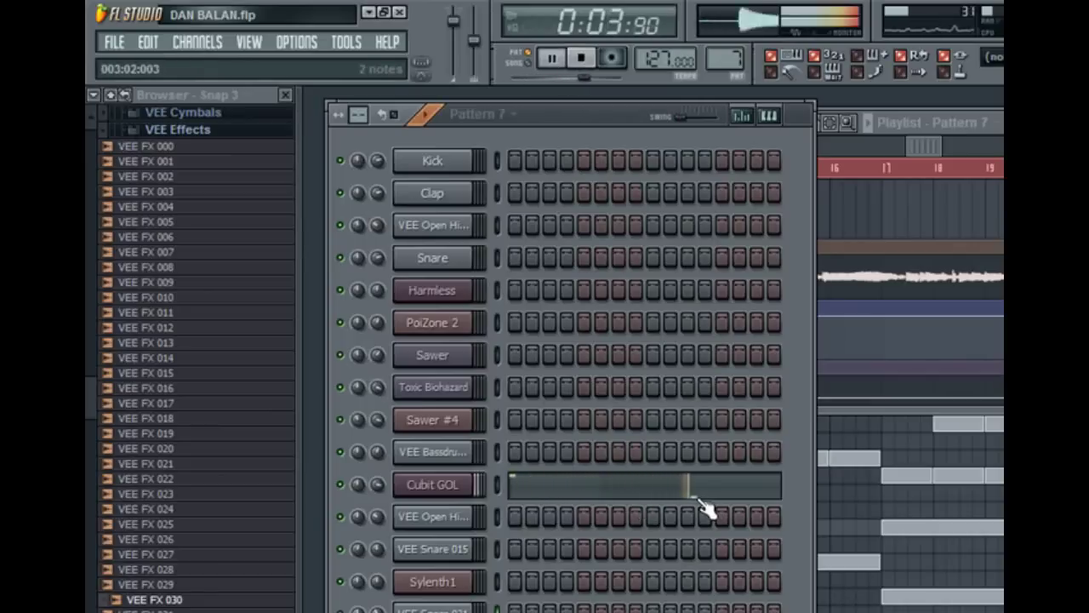
pyautogui.click(581, 57)
# - Return to the playlist and play the full song from bar 17 to hear Pattern 7 in context
pyautogui.click(901, 153)
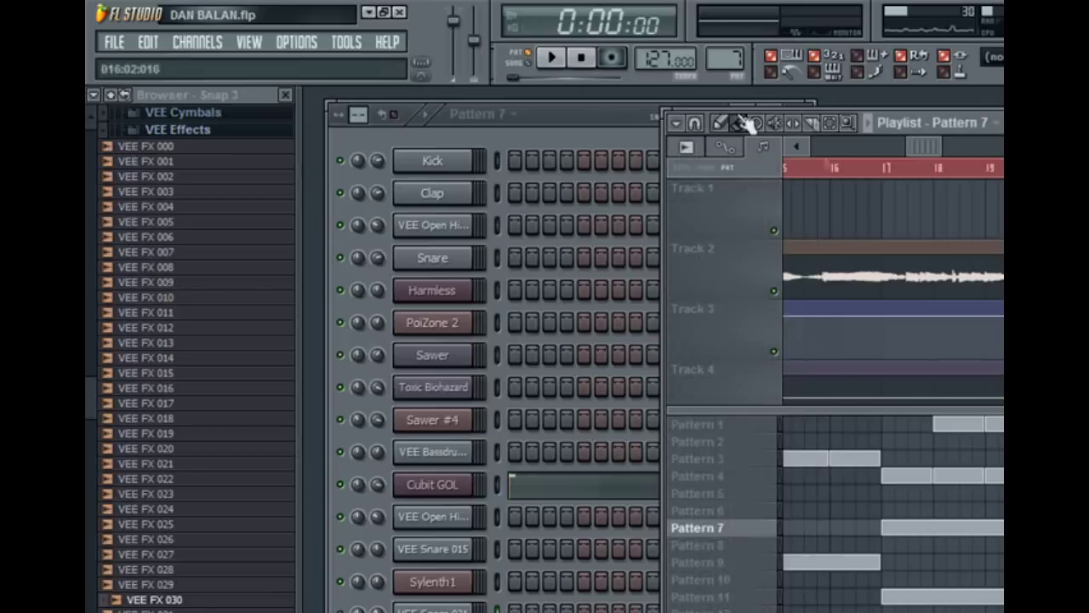
pyautogui.click(527, 63)
pyautogui.click(885, 169)
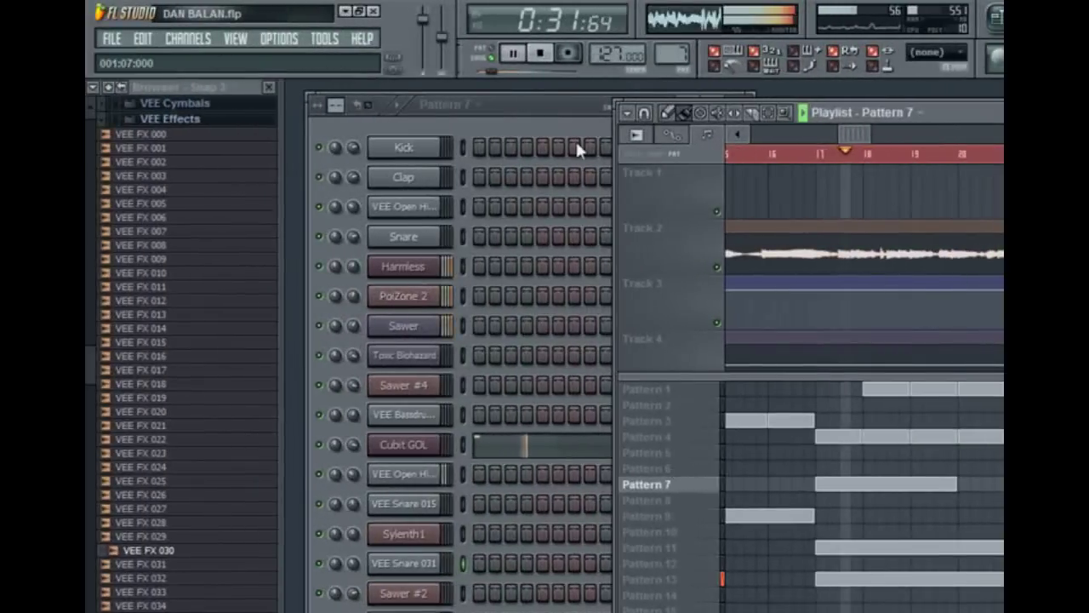
# - Look at Pattern 7's Cubit GOL part in the step sequencer while the song plays, stop playback and return to the playlist
pyautogui.click(577, 129)
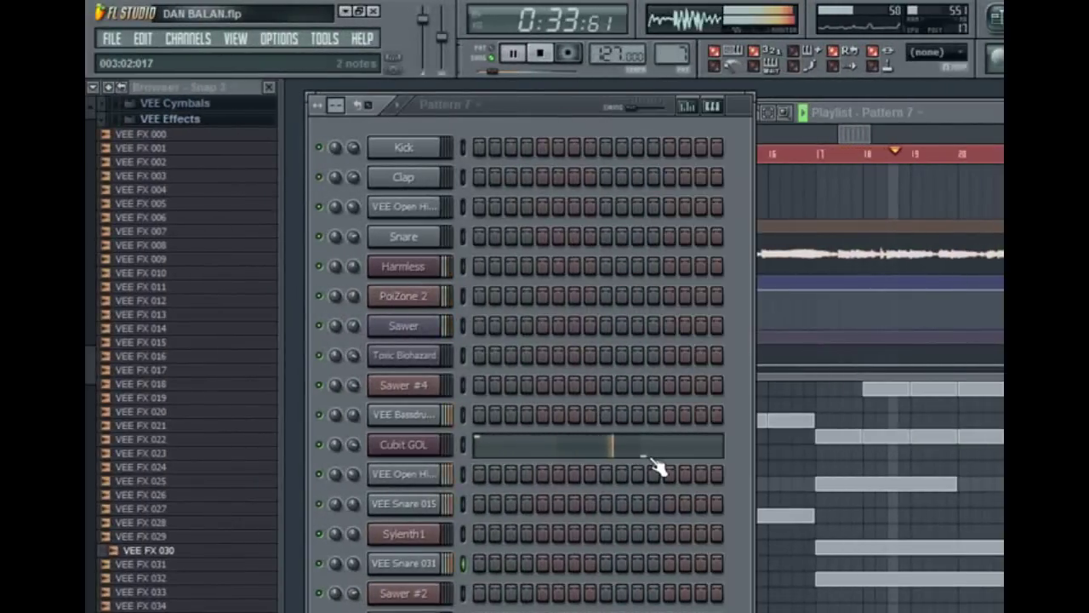
pyautogui.click(549, 53)
pyautogui.moveTo(859, 136); pyautogui.dragTo(853, 137)
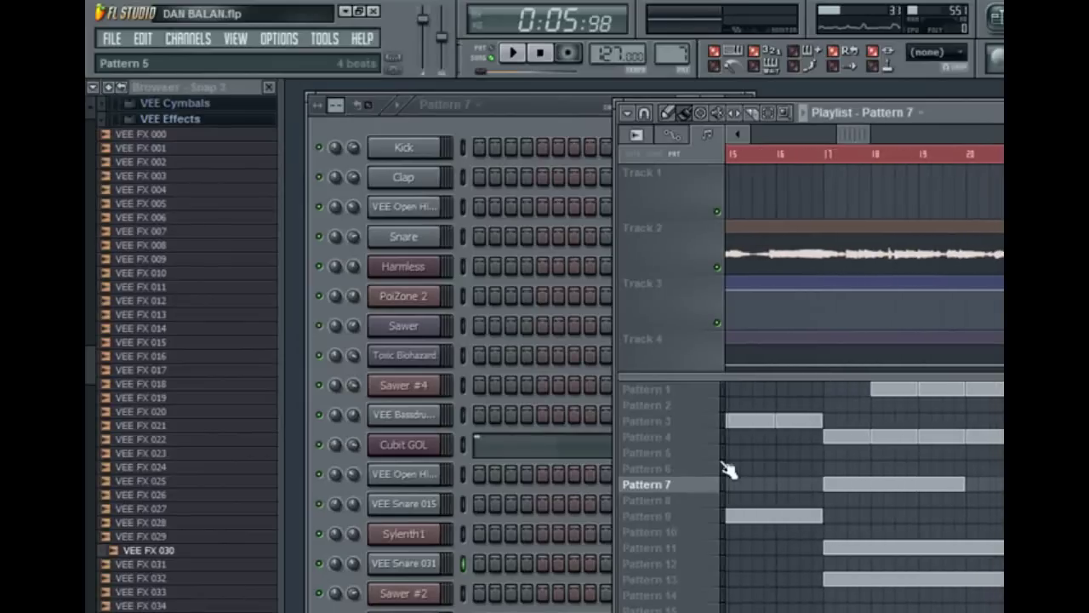
# - Select Pattern 11, bring its Sytrus part into full view, and play the pattern on its own
pyautogui.click(655, 548)
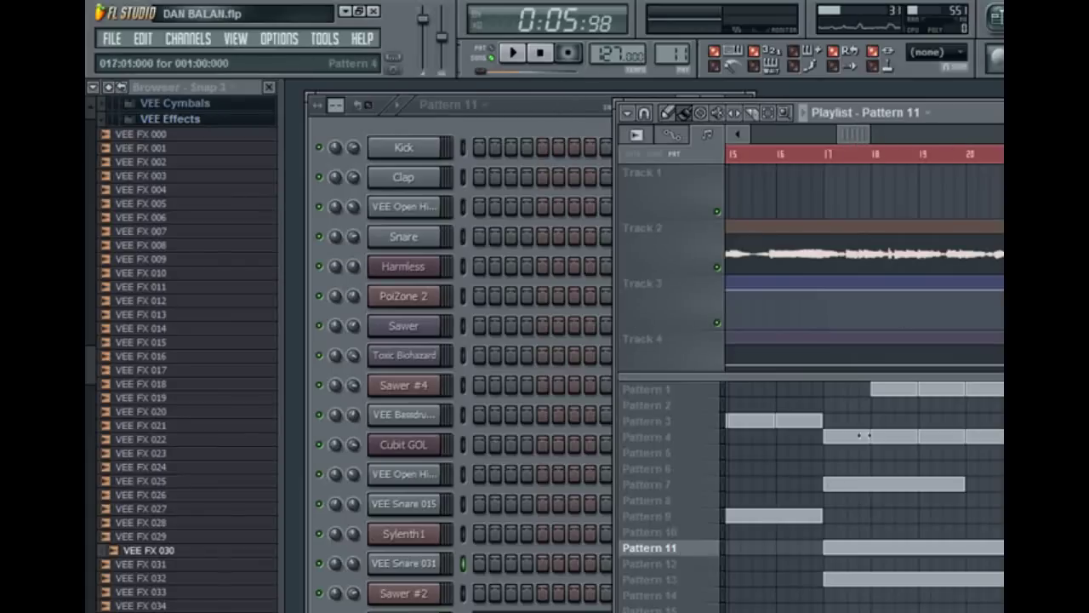
pyautogui.click(668, 485)
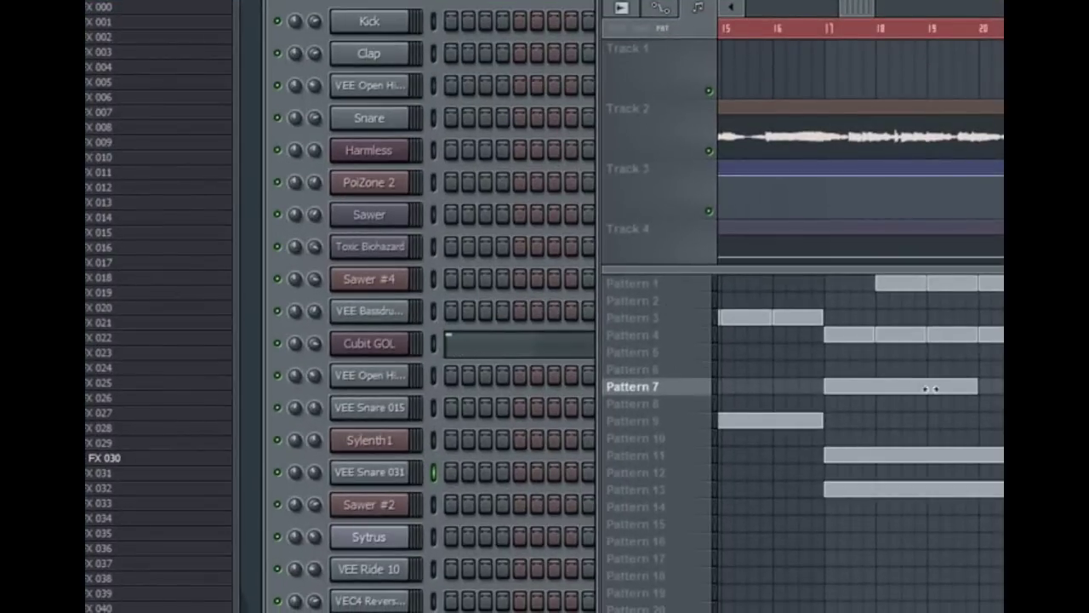
pyautogui.click(635, 455)
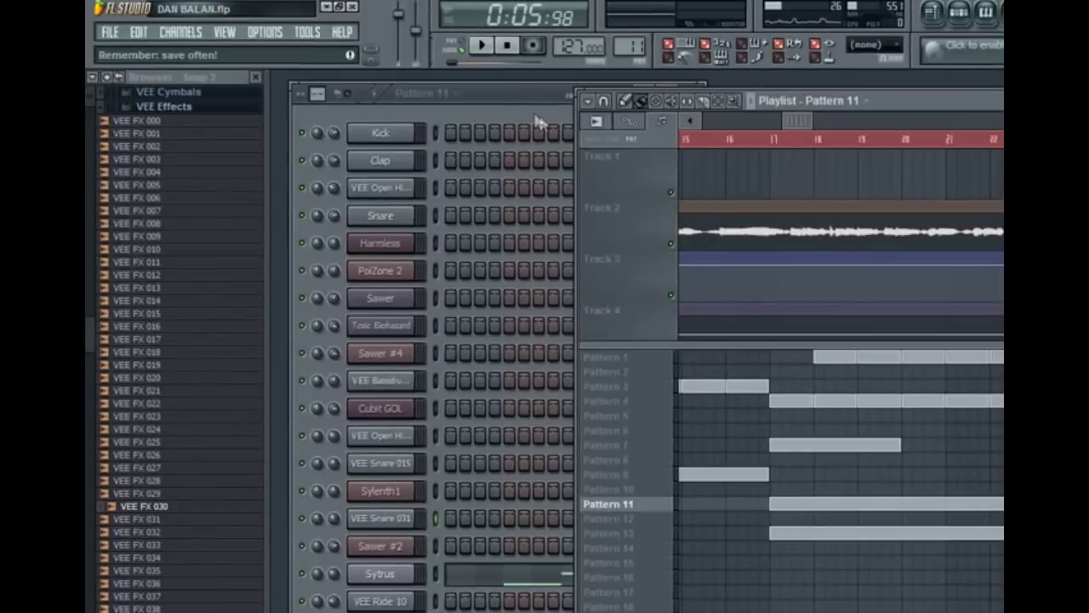
pyautogui.click(535, 114)
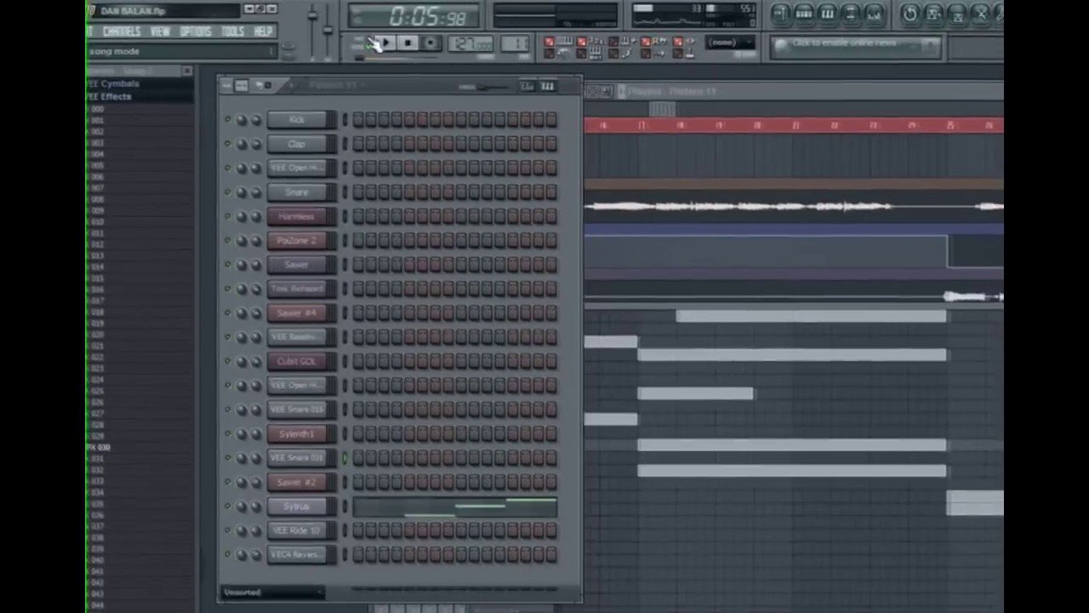
pyautogui.click(459, 43)
pyautogui.click(481, 46)
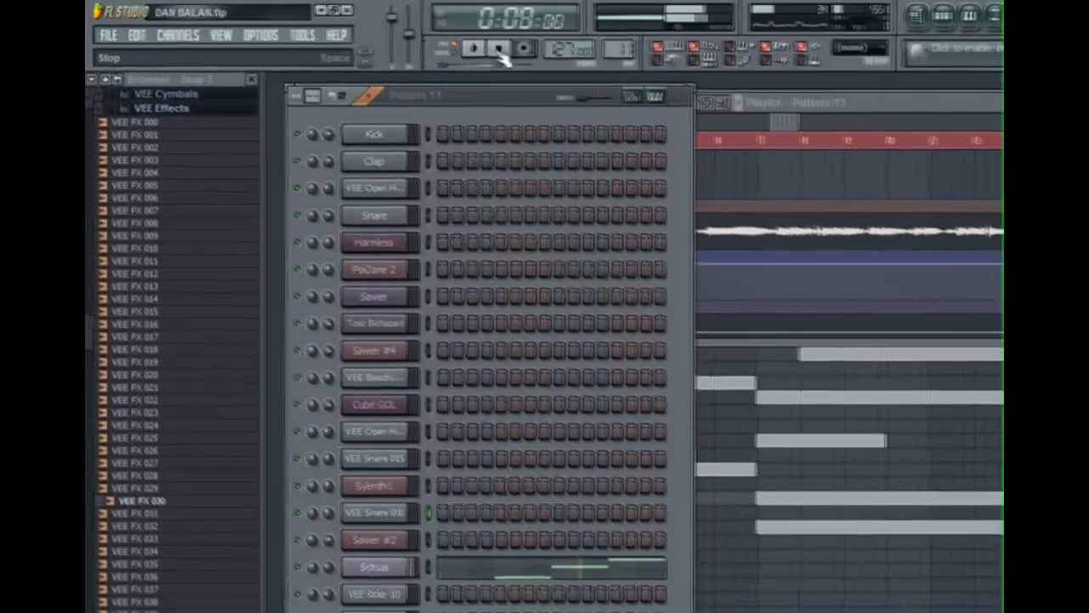
pyautogui.click(401, 43)
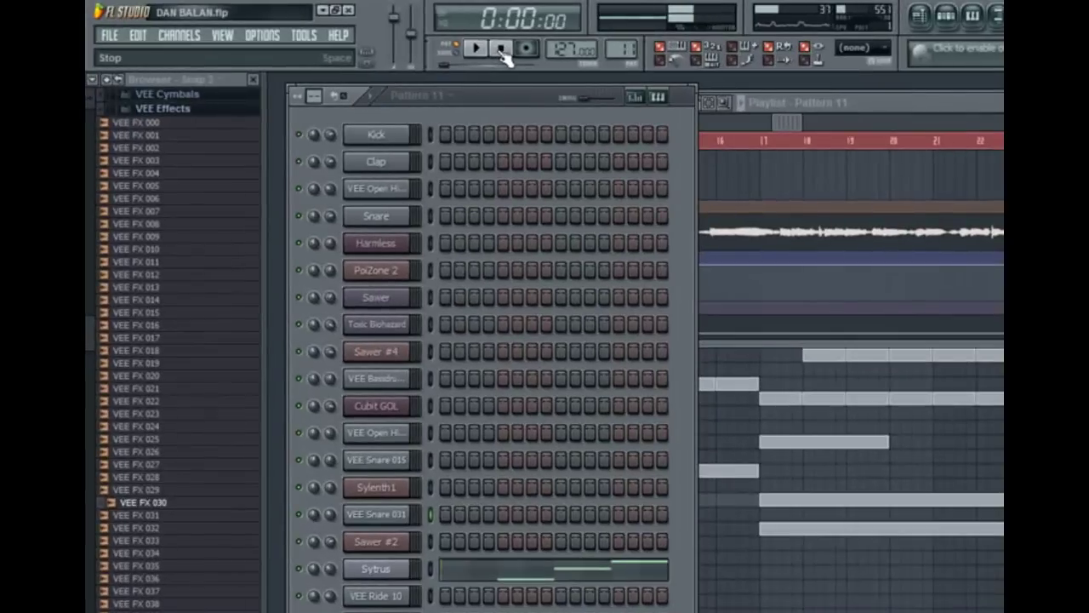
# - Play the full song from about bar 18 to hear Pattern 11 in context while viewing its Sytrus part
pyautogui.click(783, 128)
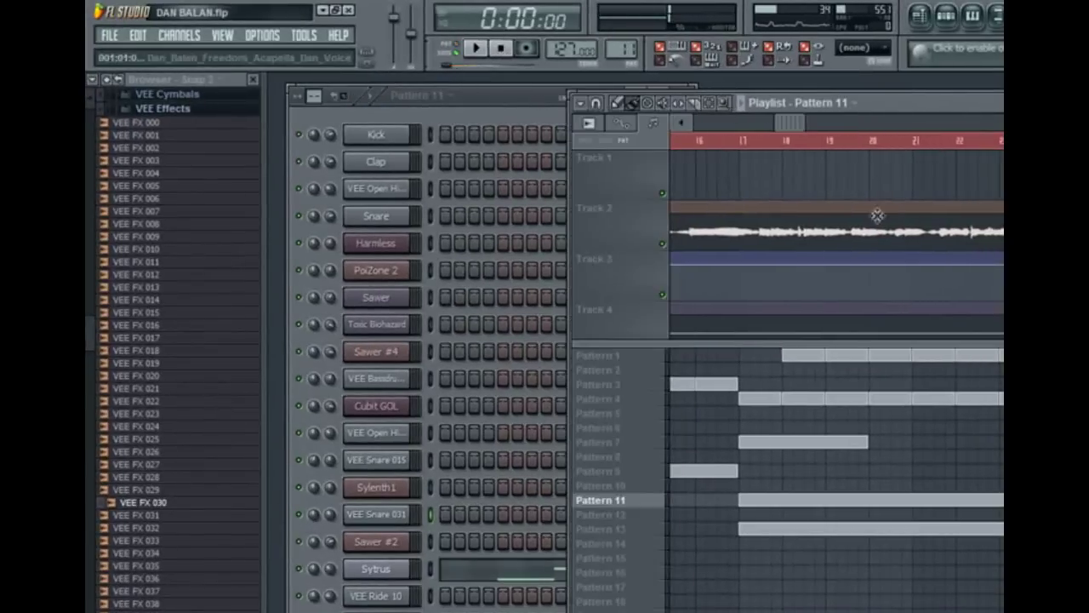
pyautogui.click(848, 143)
pyautogui.click(789, 143)
pyautogui.click(476, 48)
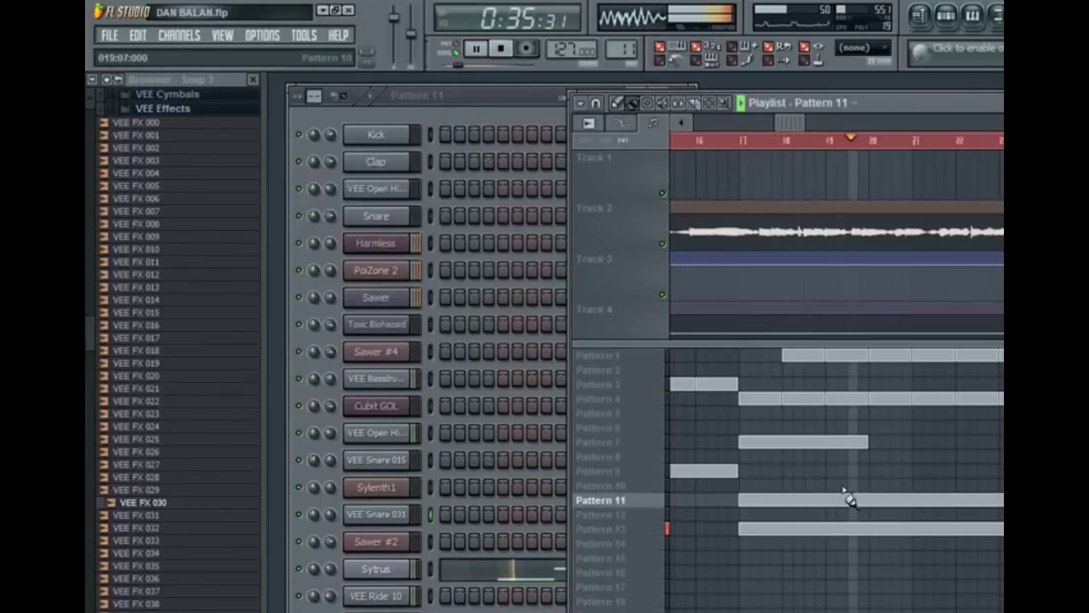
pyautogui.click(558, 579)
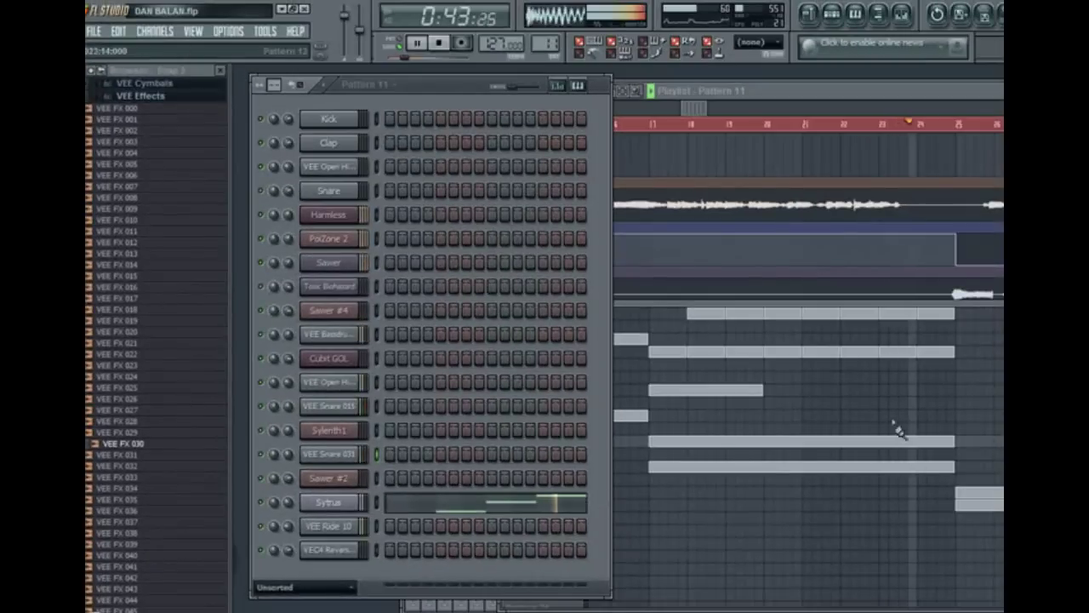
pyautogui.click(439, 42)
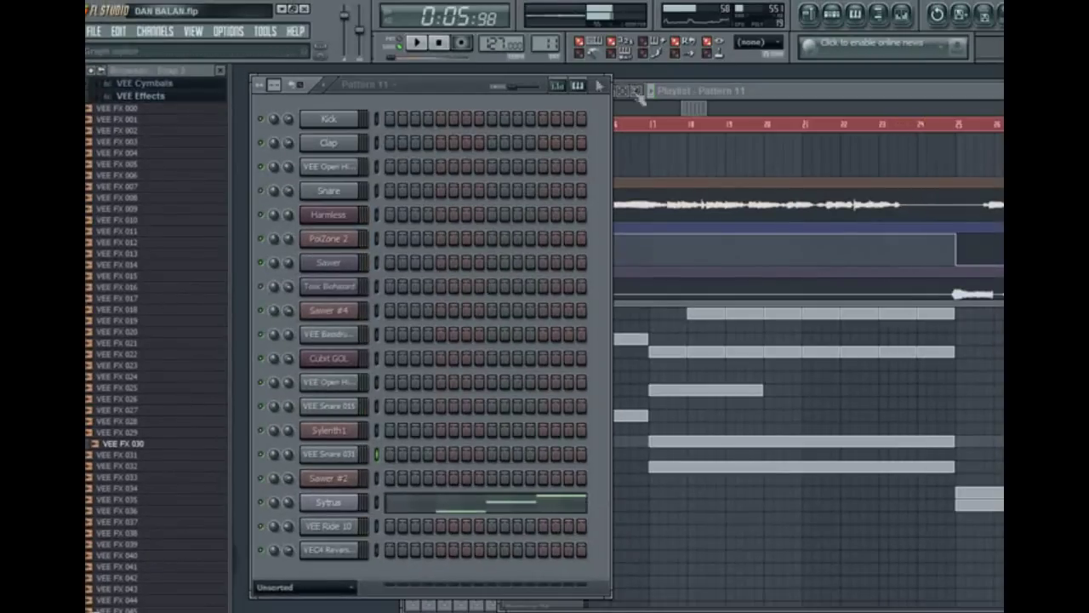
# - Select Pattern 13 and examine its Harmless notes in the piano roll through to the end
pyautogui.click(694, 114)
pyautogui.click(545, 468)
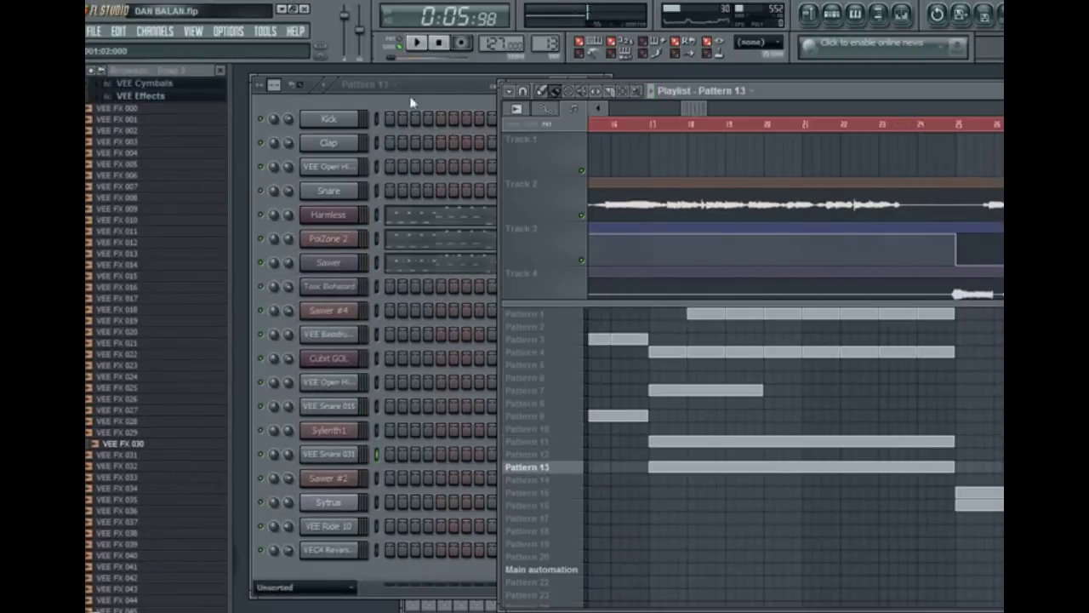
pyautogui.click(456, 93)
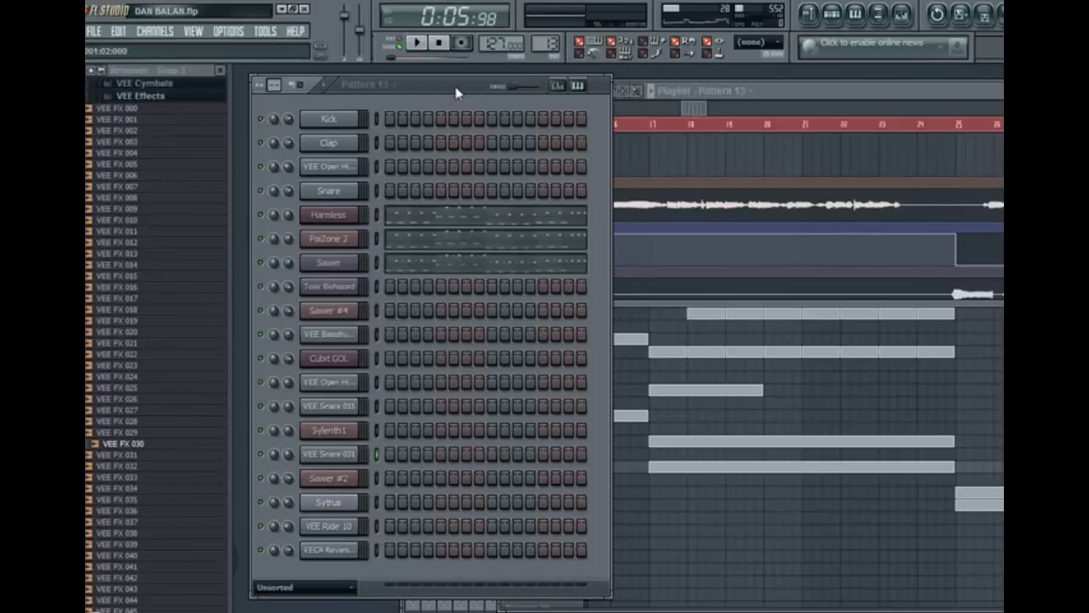
pyautogui.click(577, 227)
pyautogui.moveTo(252, 196); pyautogui.dragTo(699, 208)
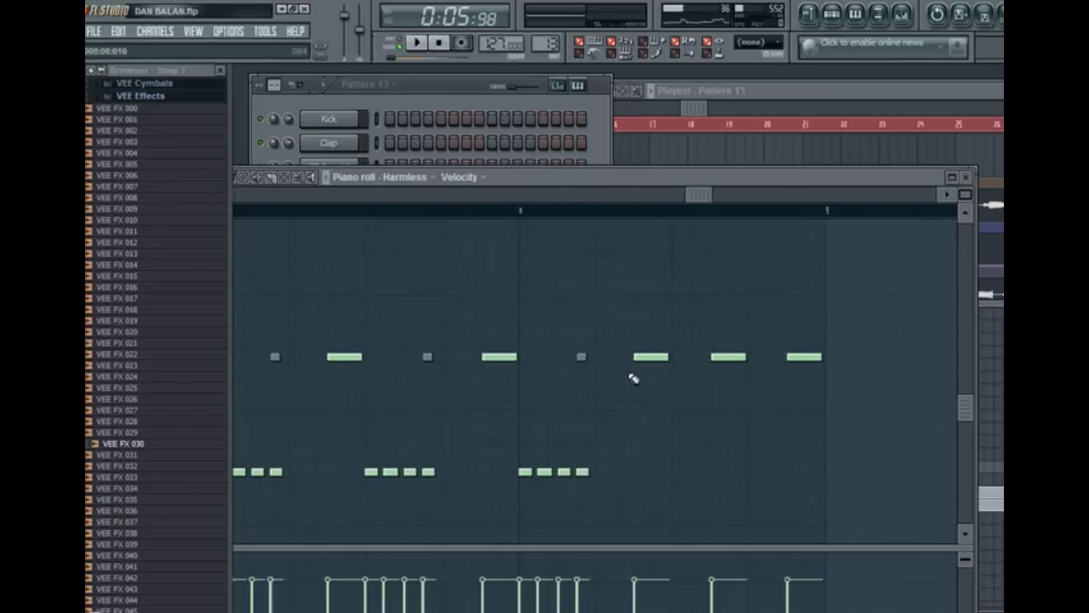
pyautogui.click(966, 178)
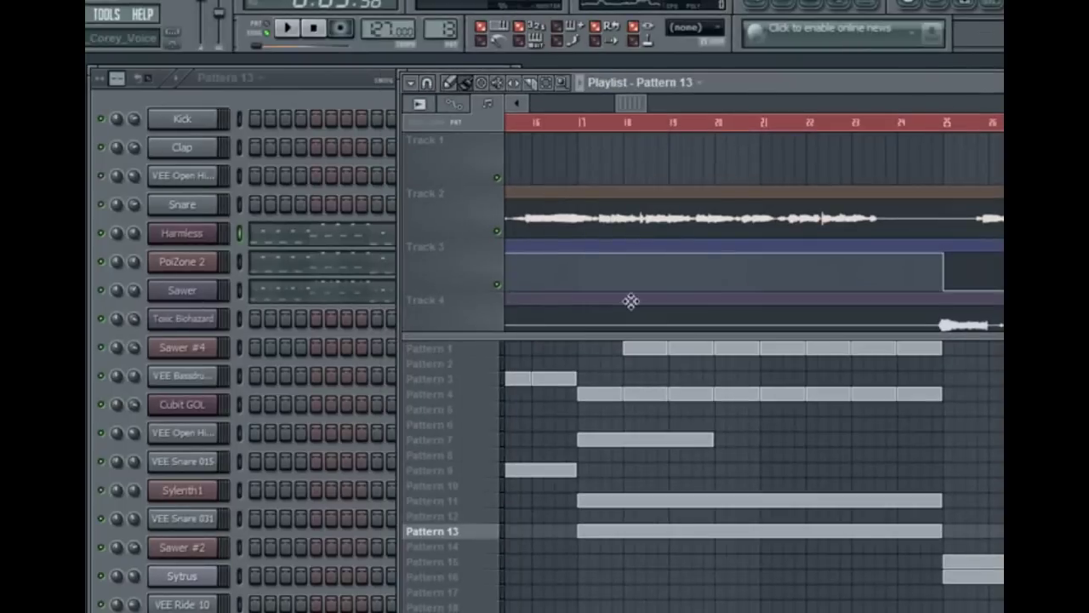
# - Reselect Pattern 11, enlarge the playlist's pattern area, and look at the clips around bar 25
pyautogui.click(458, 501)
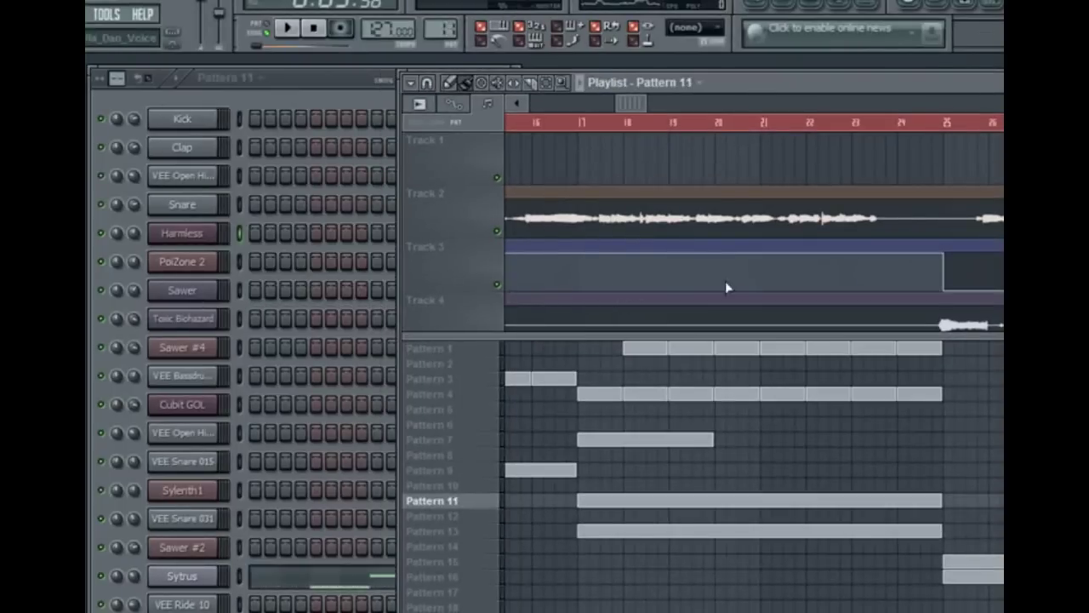
pyautogui.moveTo(760, 331); pyautogui.dragTo(755, 313)
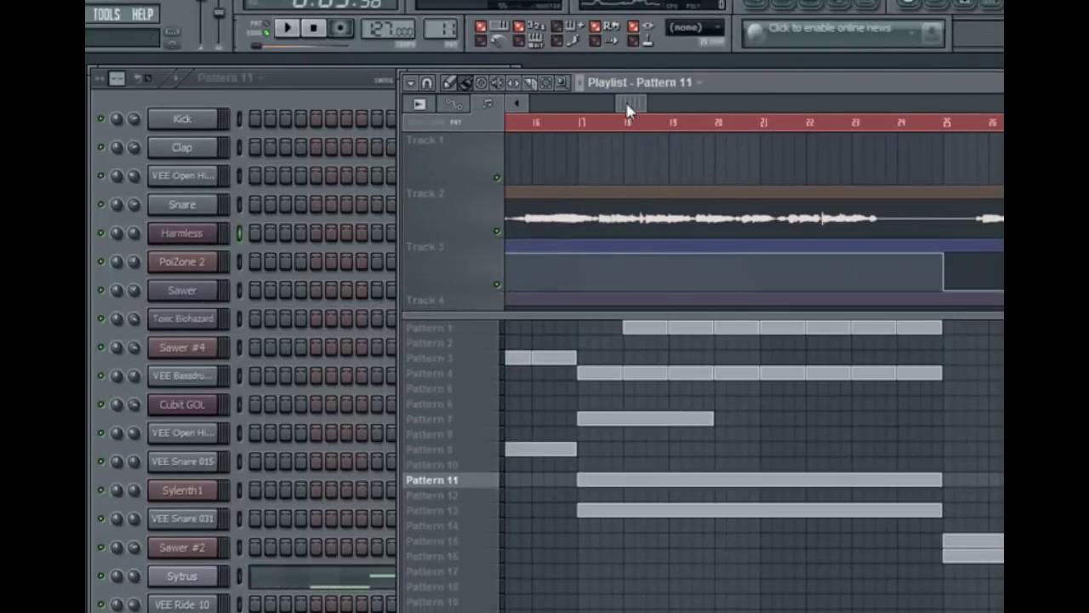
pyautogui.hscroll(4, 795, 138)
pyautogui.moveTo(666, 102); pyautogui.dragTo(683, 106)
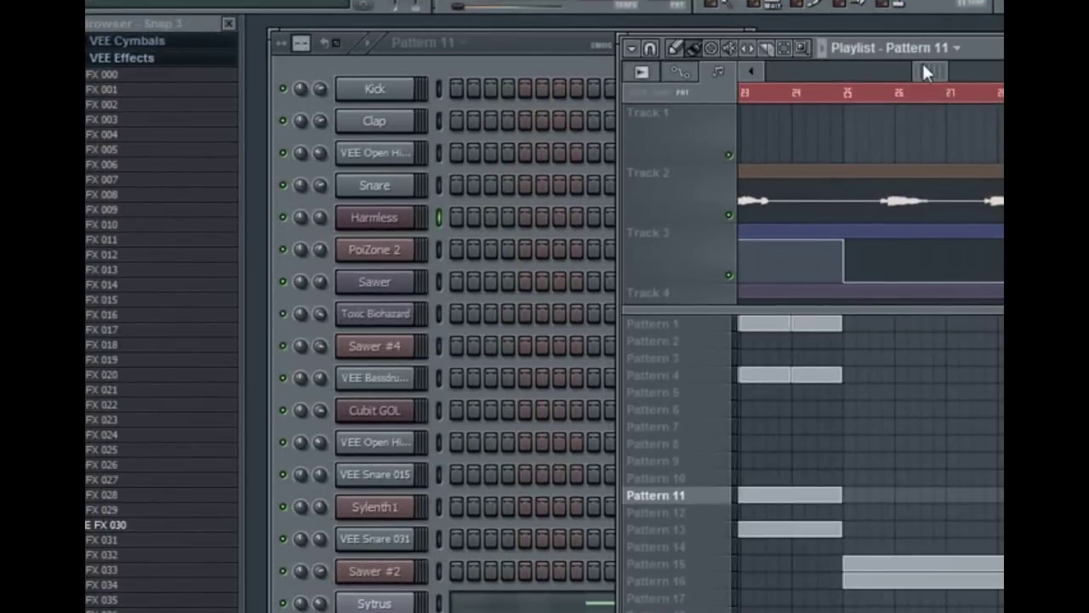
# - Play the song from just before bar 9, and play a further section of the arrangement for comparison
pyautogui.moveTo(921, 72); pyautogui.dragTo(800, 97)
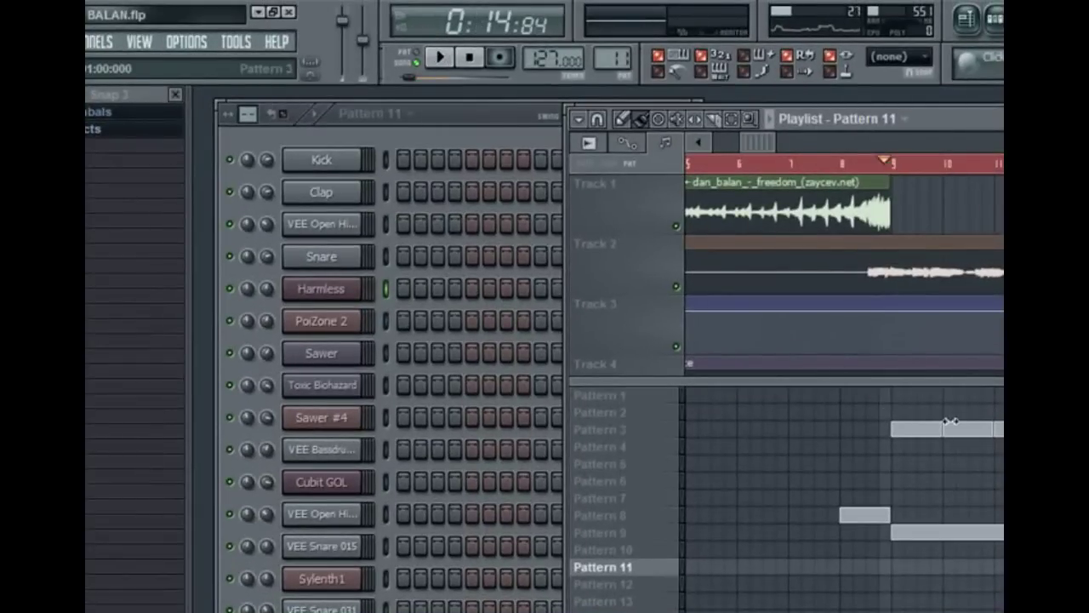
pyautogui.click(439, 57)
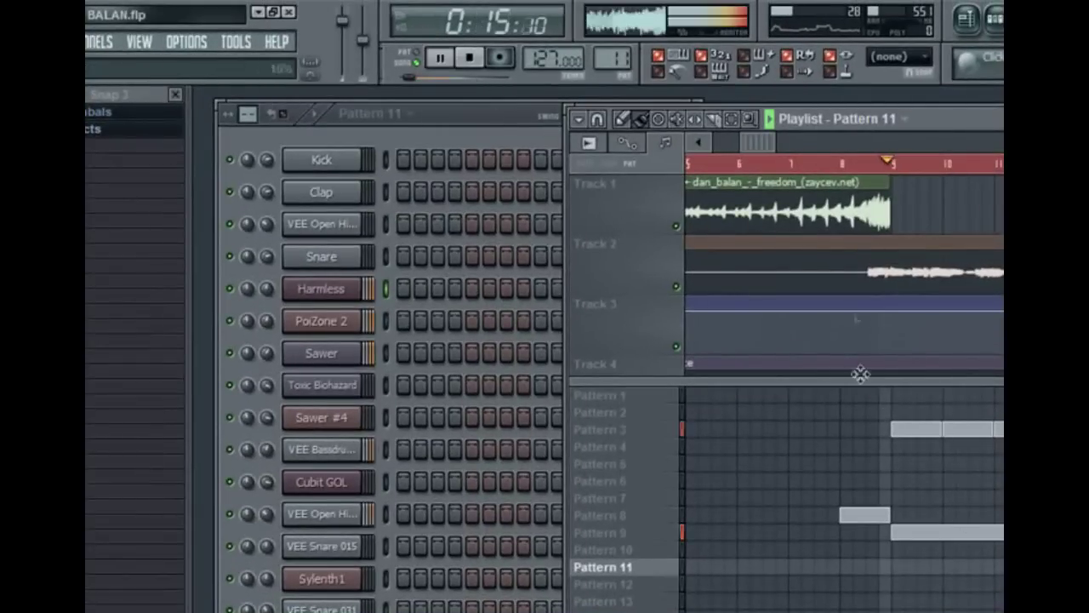
pyautogui.moveTo(759, 142); pyautogui.dragTo(819, 143)
pyautogui.click(469, 57)
pyautogui.click(845, 164)
pyautogui.click(446, 57)
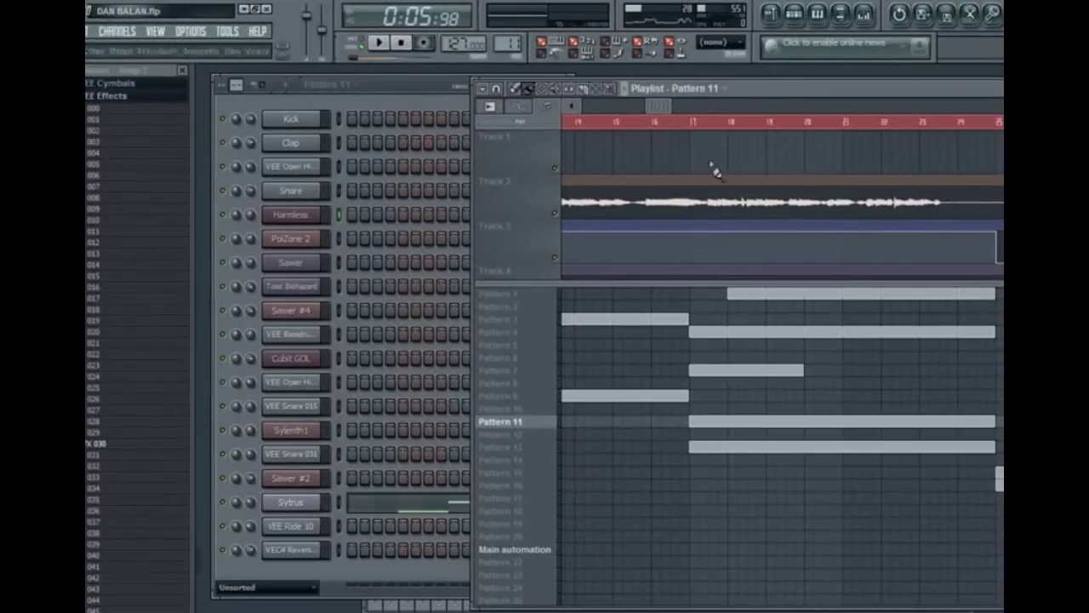
# - Play the song from bar 25 to hear the section where the Pattern 15 and 16 clips begin
pyautogui.moveTo(657, 108); pyautogui.dragTo(708, 113)
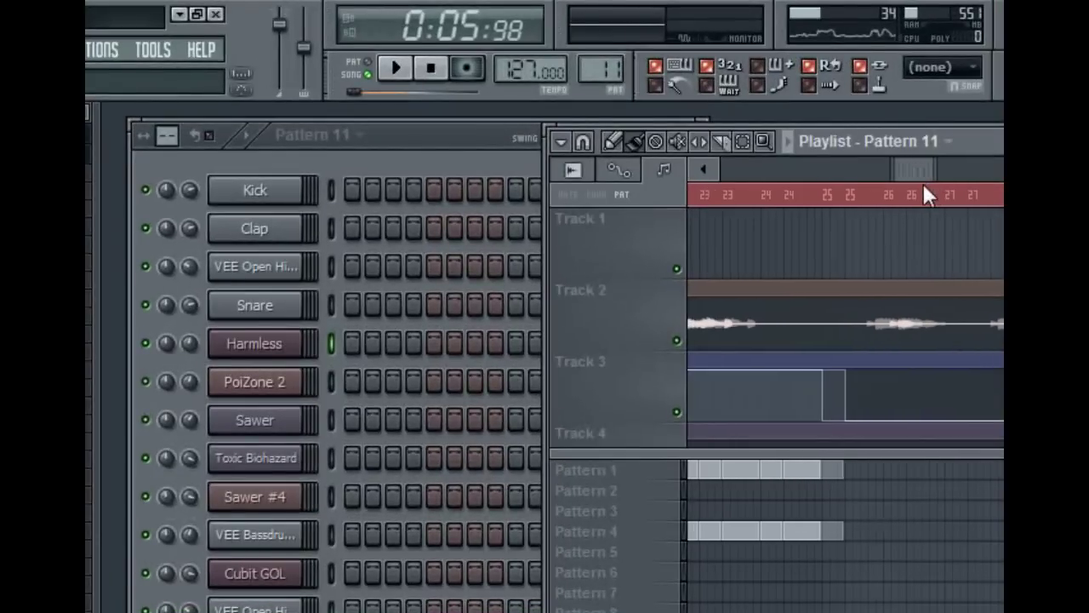
pyautogui.moveTo(928, 195); pyautogui.dragTo(868, 222)
pyautogui.click(861, 201)
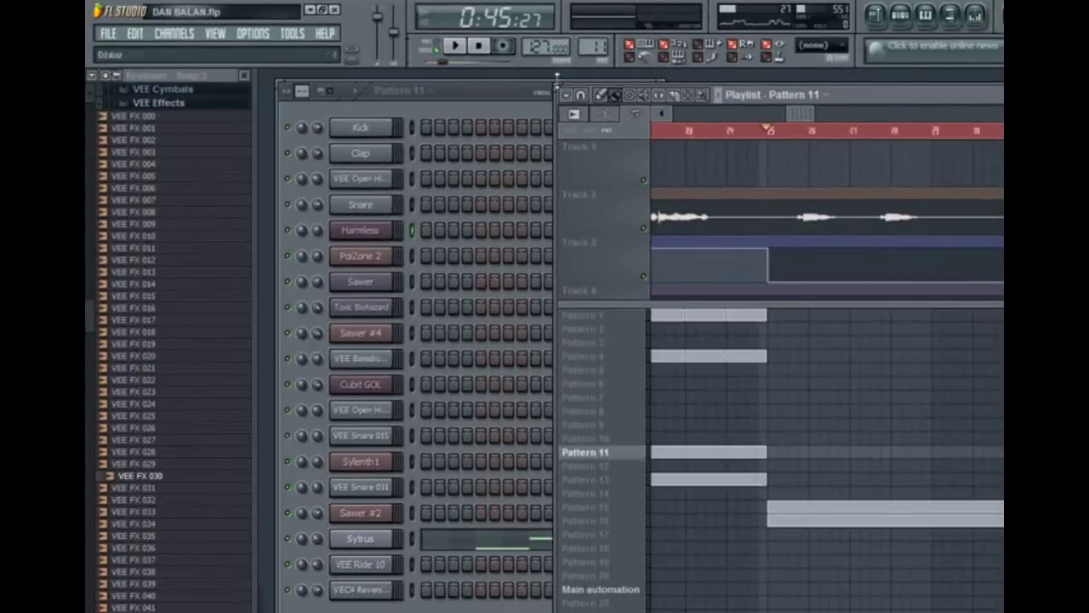
pyautogui.click(456, 49)
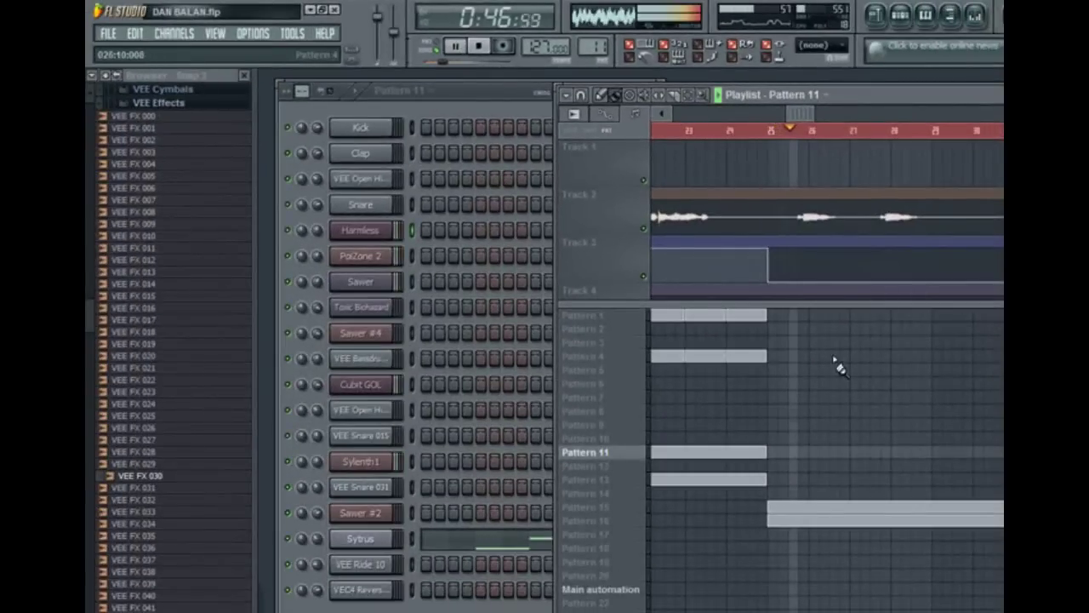
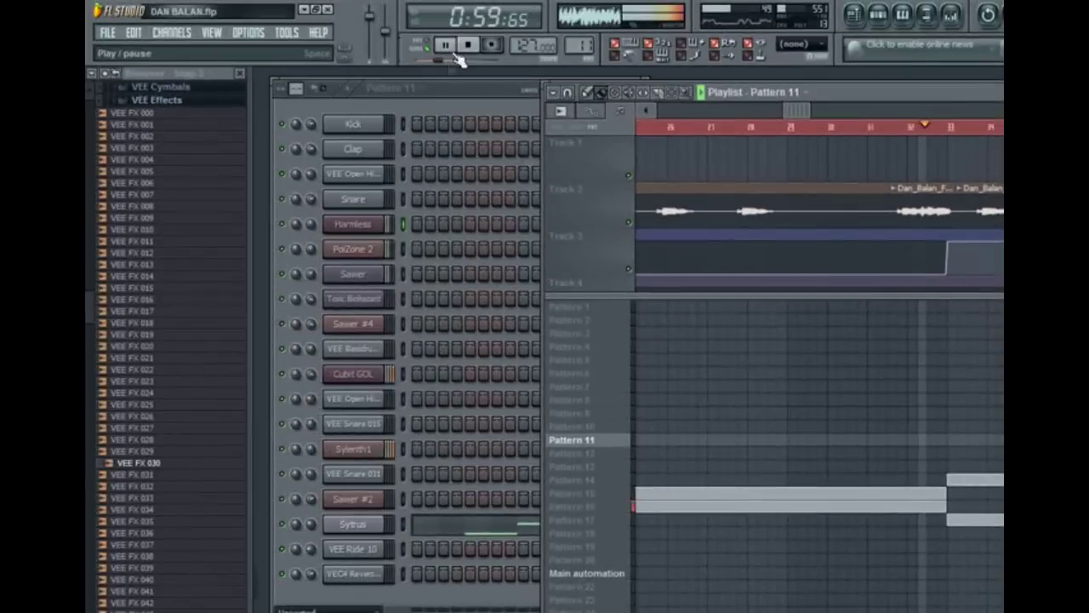
pyautogui.click(471, 46)
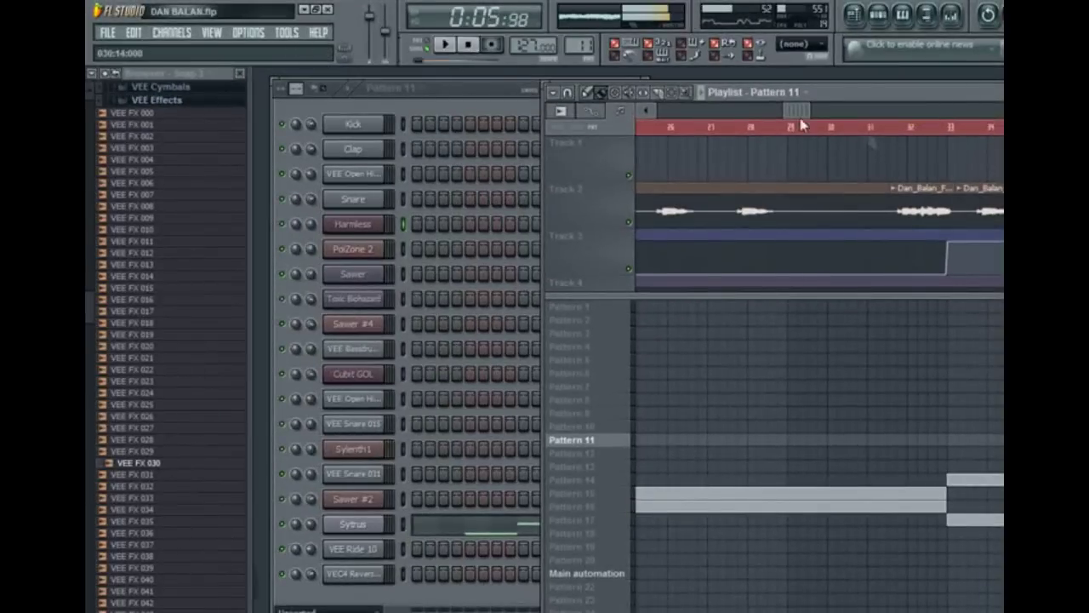
# - Open the mixer and replay the song briefly from bar 25 to watch the track levels
pyautogui.moveTo(796, 113); pyautogui.dragTo(776, 124)
pyautogui.click(780, 132)
pyautogui.click(954, 19)
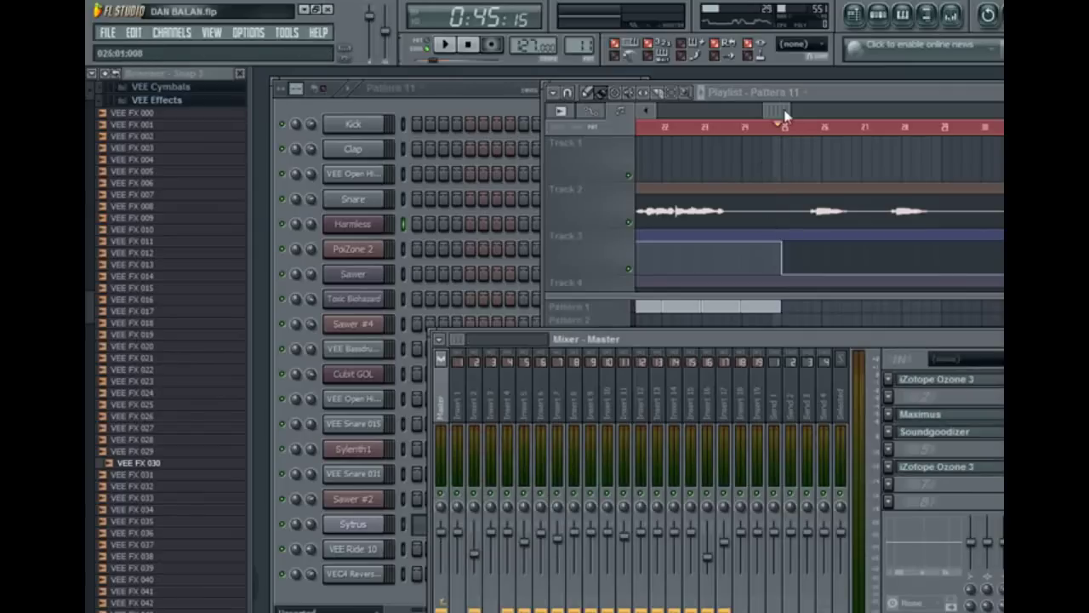
pyautogui.click(781, 141)
pyautogui.click(444, 45)
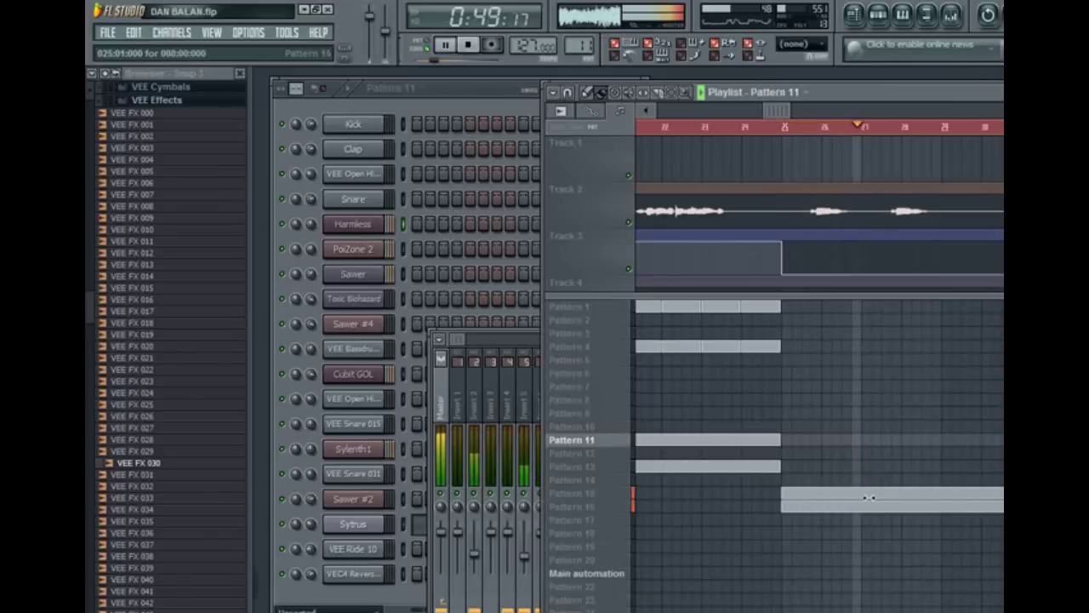
pyautogui.click(473, 51)
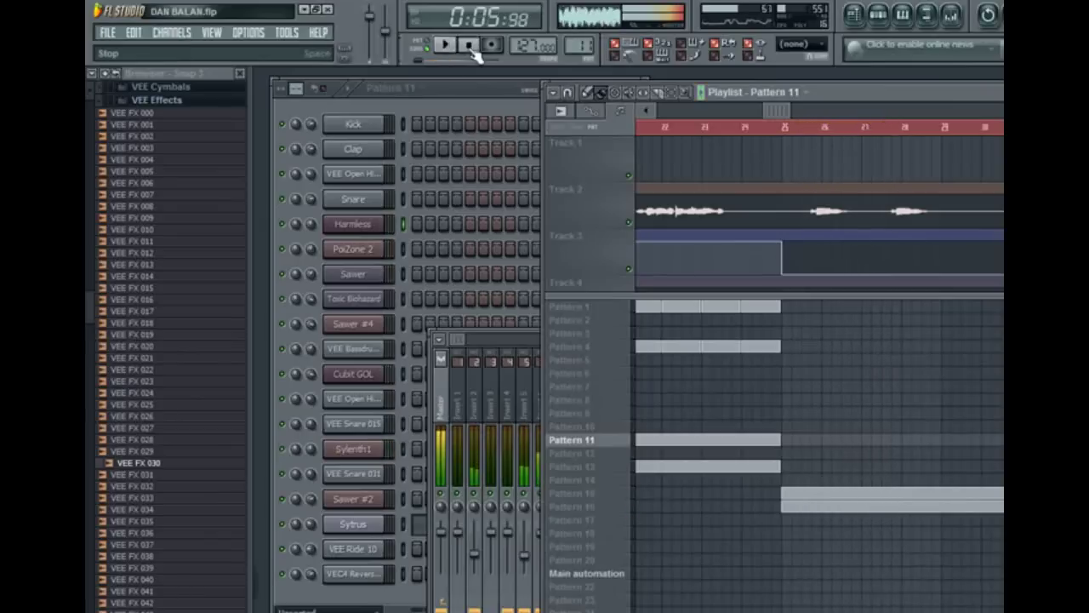
# - Open the channel settings of the Dan_Balan_Freedom acapella clip and examine mixer tracks Insert 6 and Insert 12
pyautogui.press('F9')
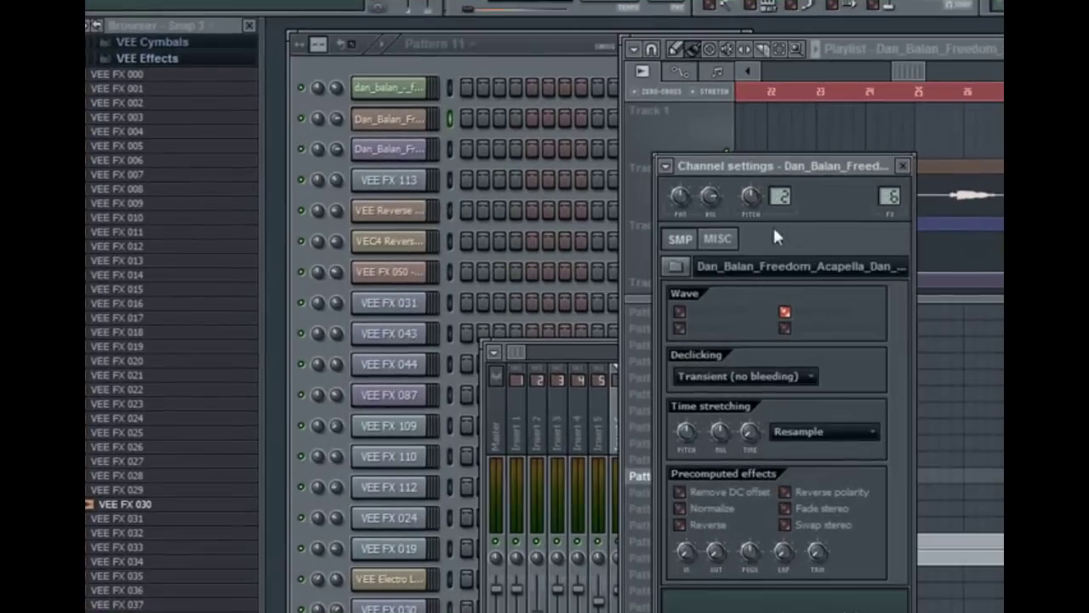
pyautogui.click(572, 352)
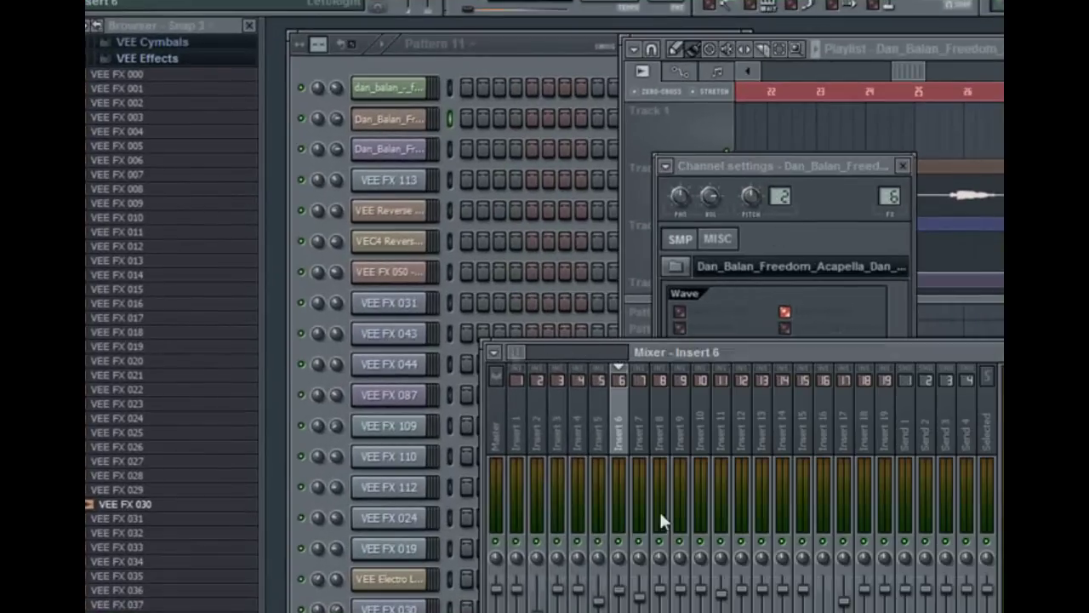
pyautogui.click(741, 449)
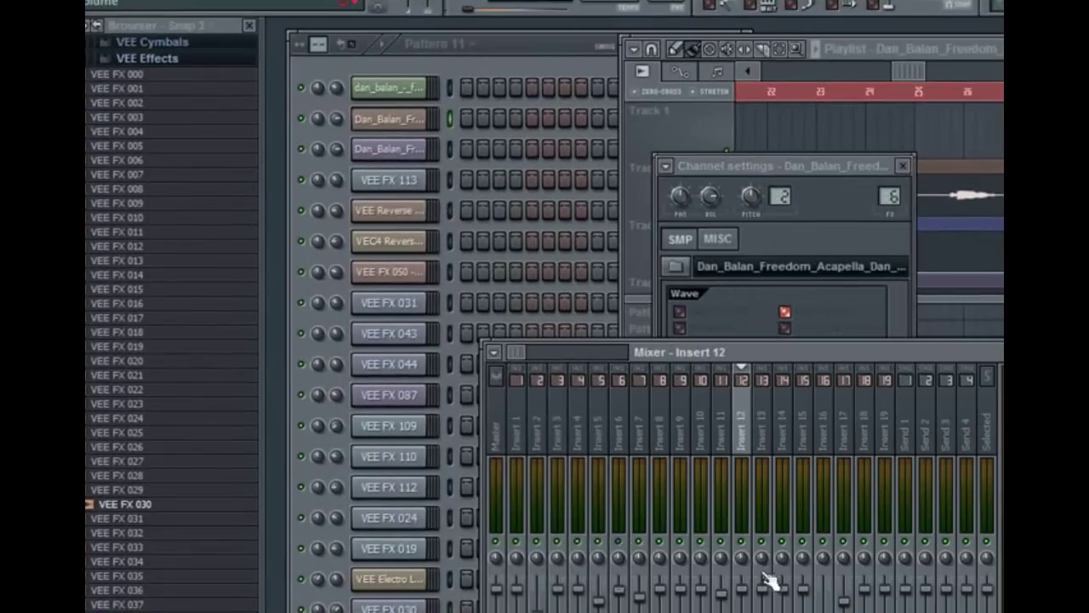
pyautogui.click(880, 165)
# - Select Pattern 15 and examine the notes of its Harmless, PoiZone 2 and Sawer channels
pyautogui.click(925, 68)
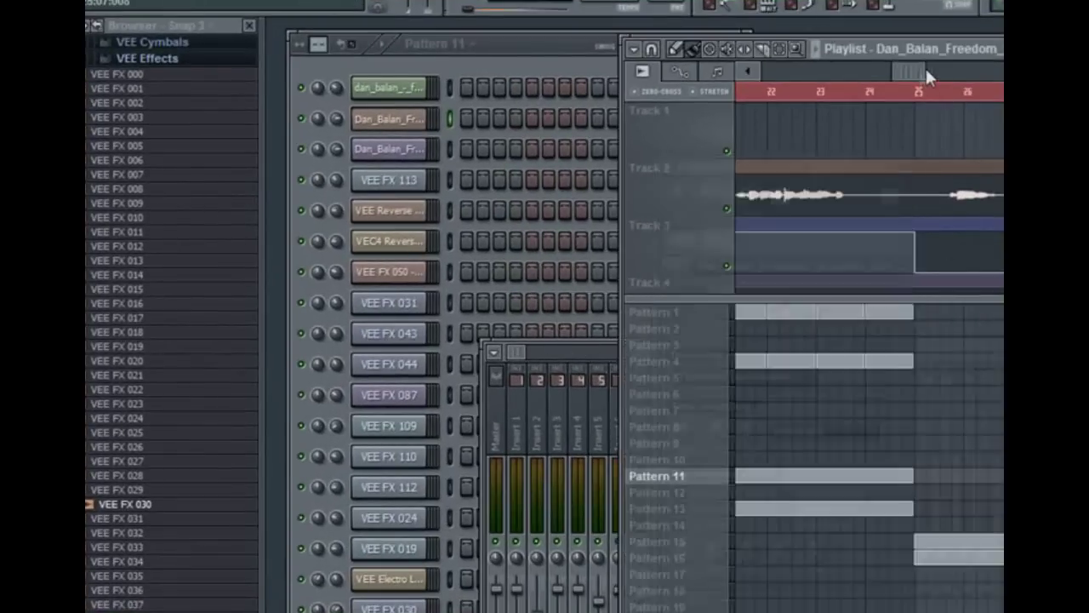
pyautogui.click(675, 542)
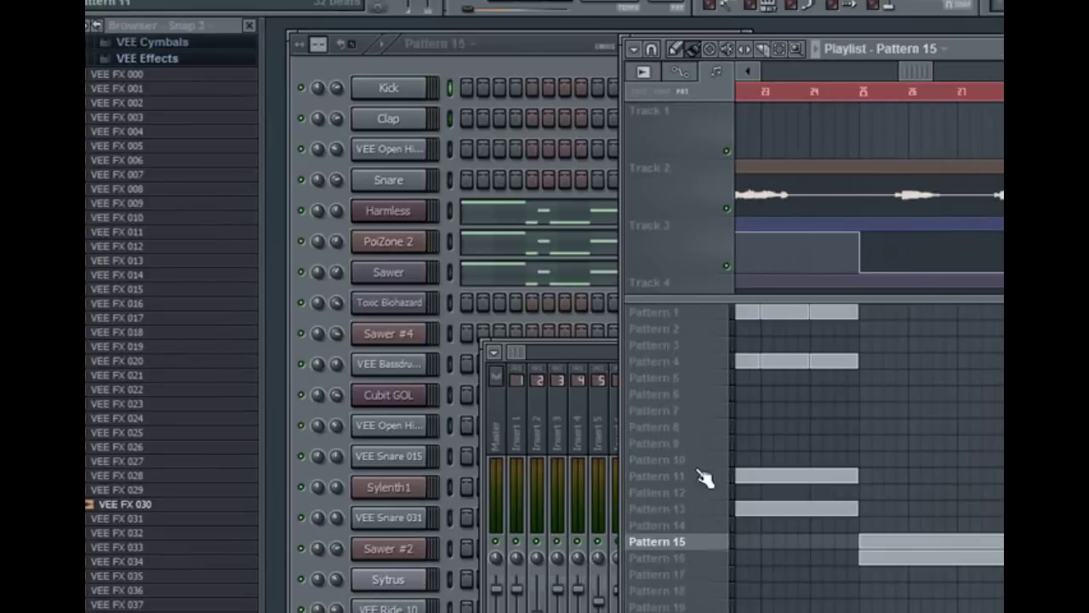
pyautogui.moveTo(914, 300); pyautogui.dragTo(919, 225)
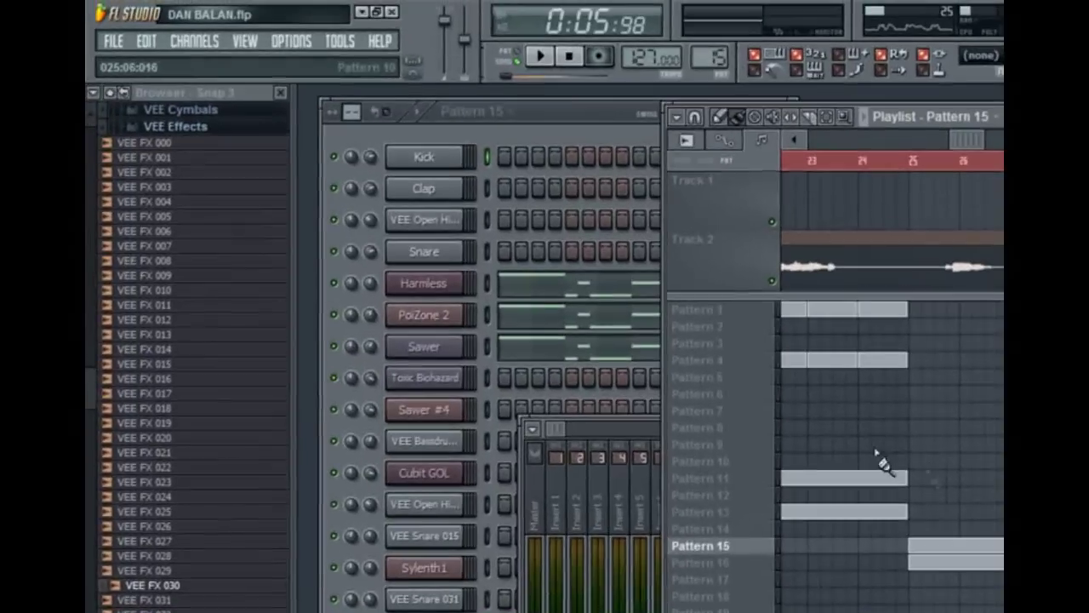
pyautogui.click(545, 42)
pyautogui.moveTo(582, 118); pyautogui.dragTo(581, 108)
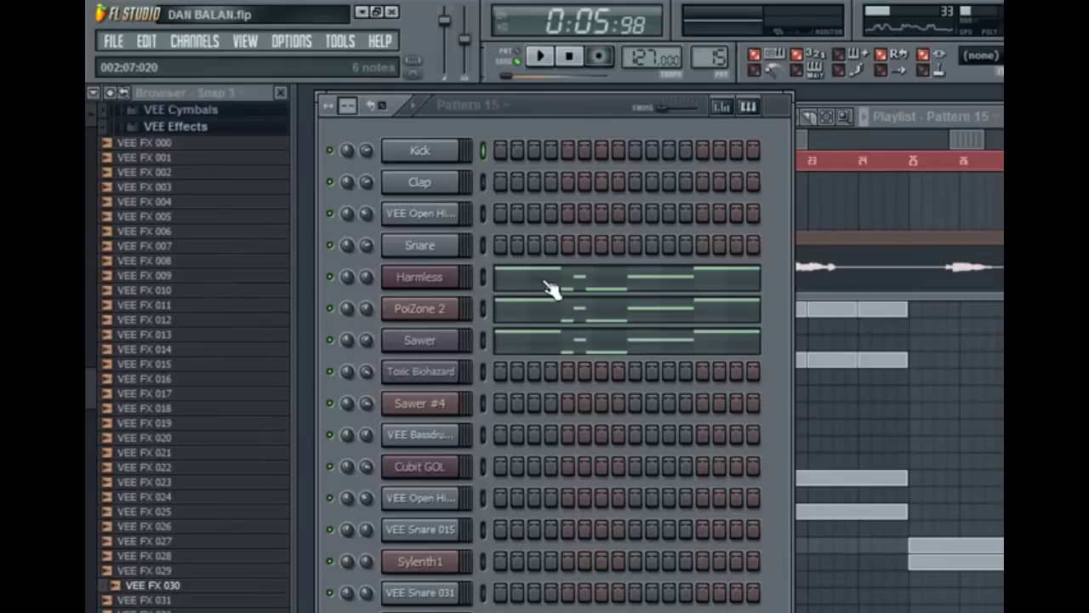
# - Play Pattern 15 alone, check its clip around bar 25 of the arrangement, and replay the pattern
pyautogui.click(540, 56)
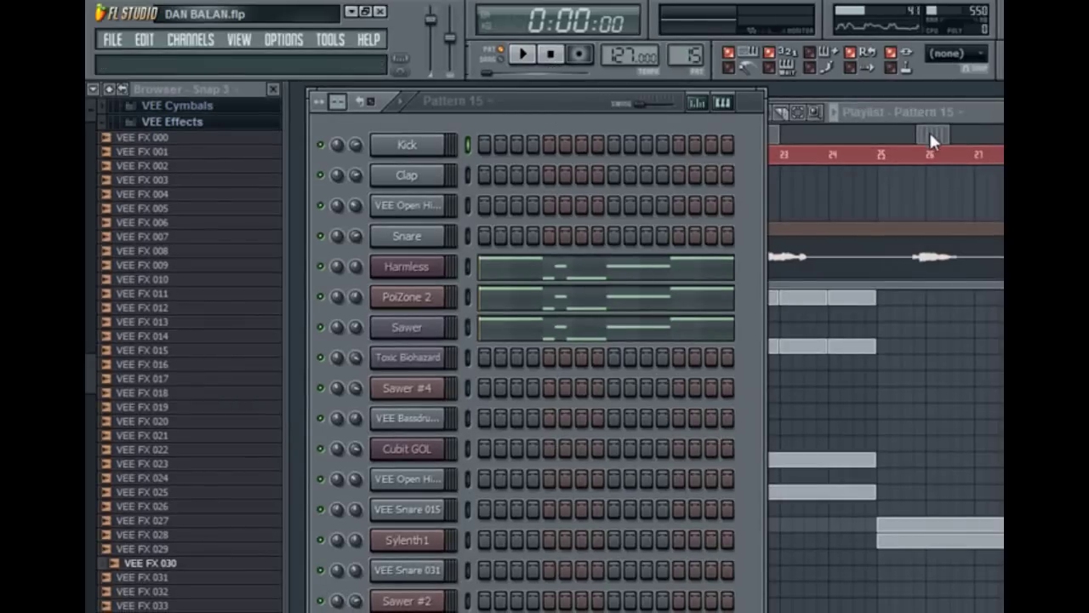
pyautogui.click(932, 131)
pyautogui.moveTo(935, 134); pyautogui.dragTo(936, 134)
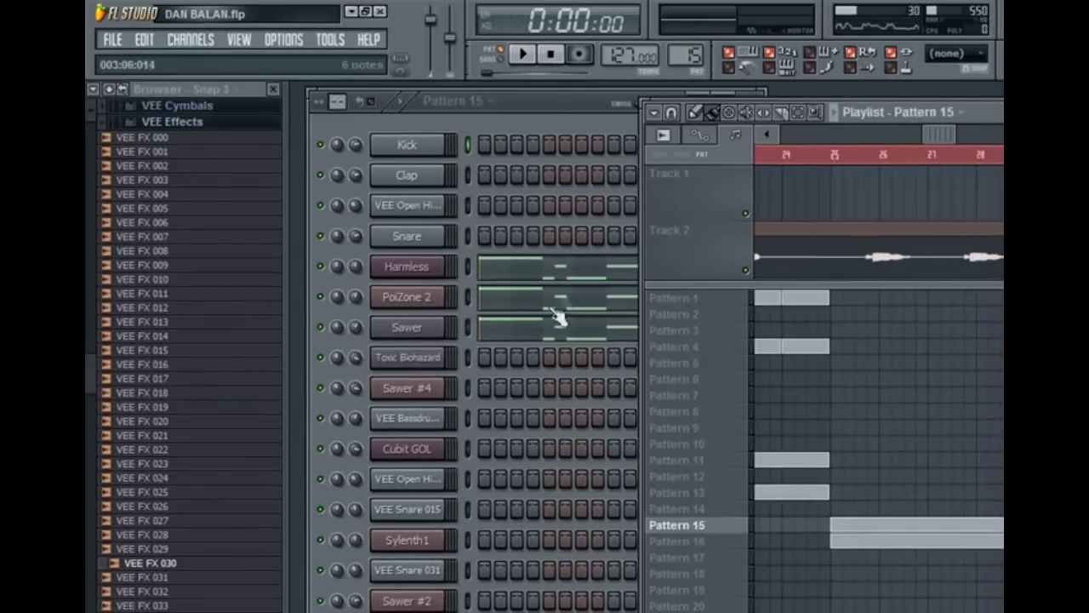
pyautogui.click(519, 102)
pyautogui.press('space')
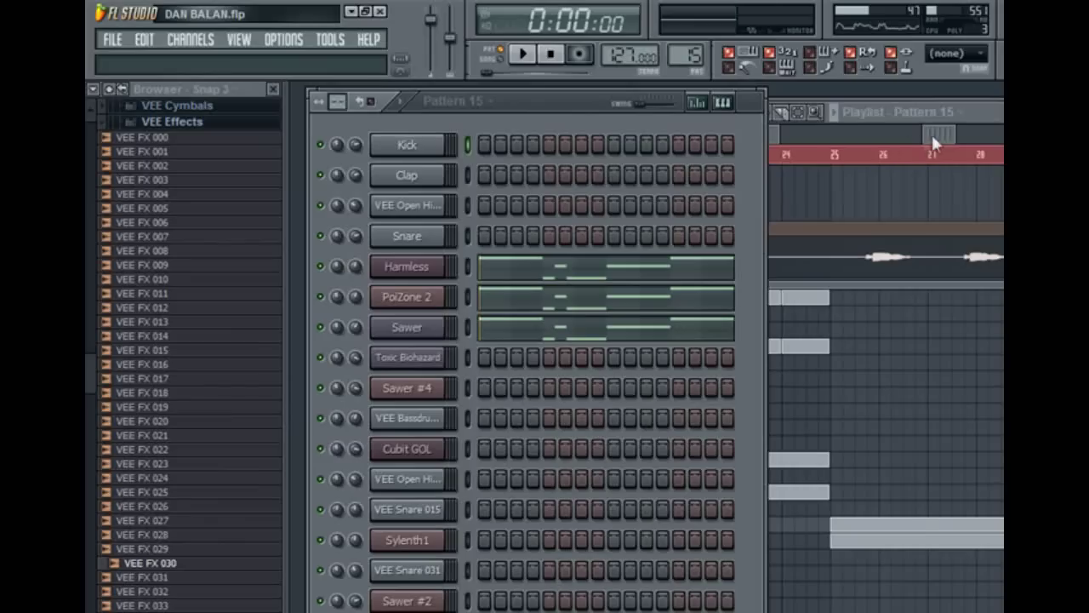
# - Select Pattern 16 and open the Sylenth1 channel's plugin window to examine its sound
pyautogui.click(931, 132)
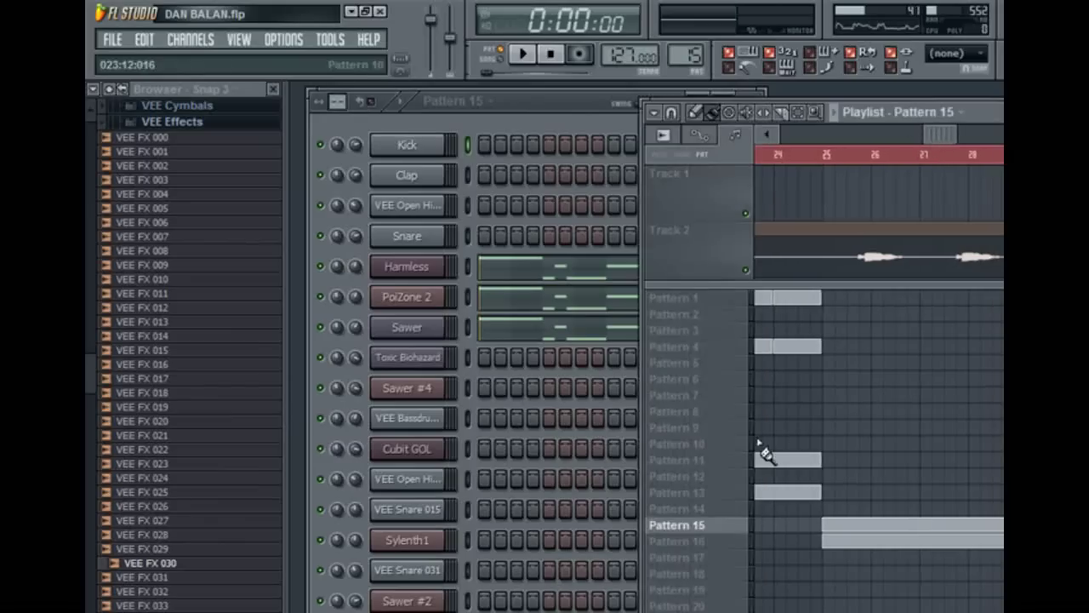
pyautogui.click(730, 545)
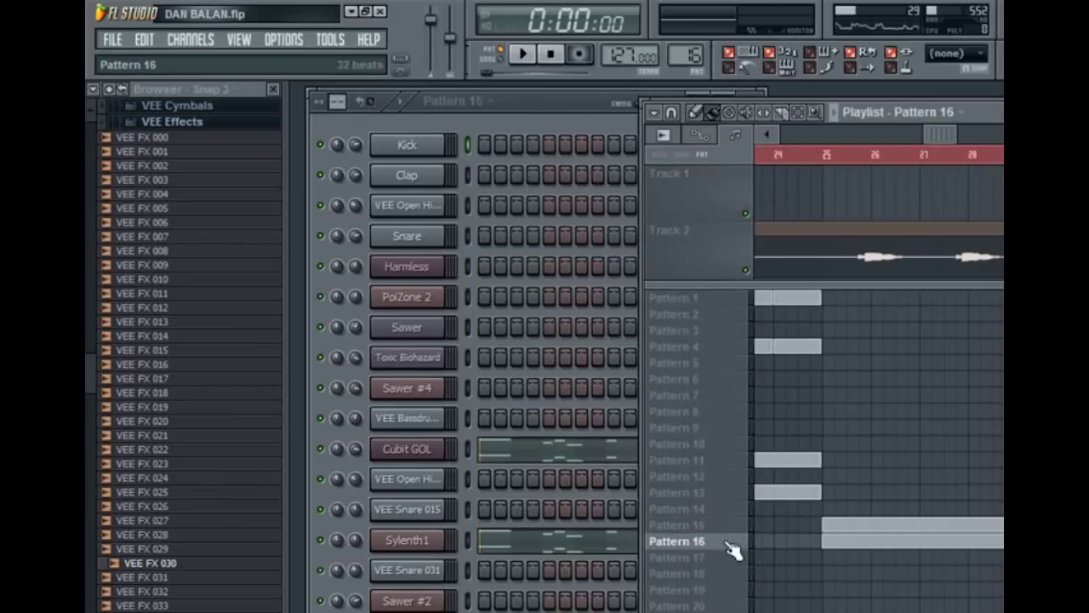
pyautogui.click(558, 109)
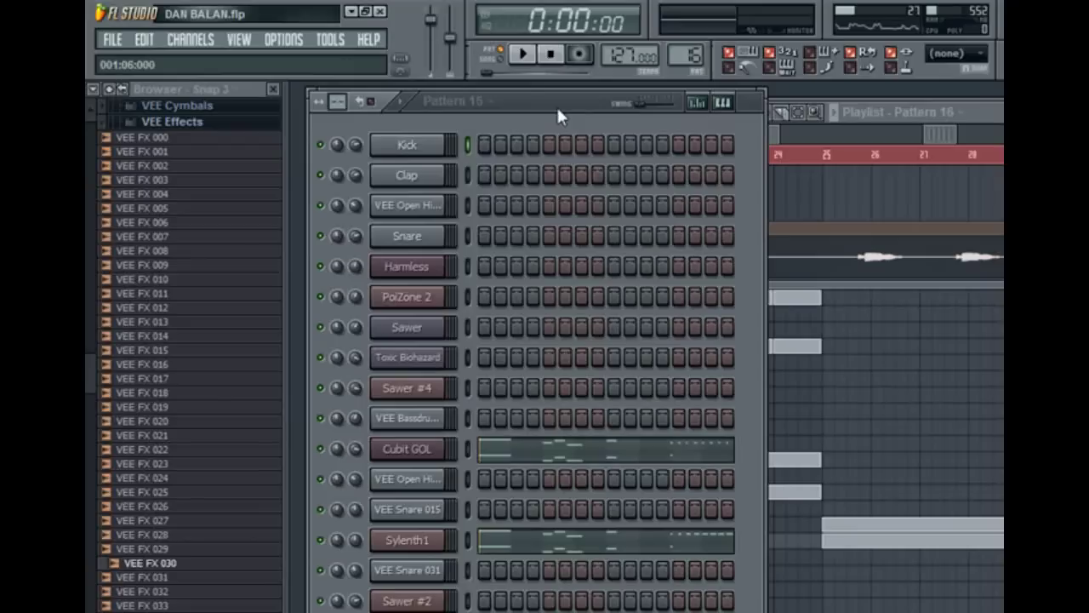
pyautogui.click(429, 548)
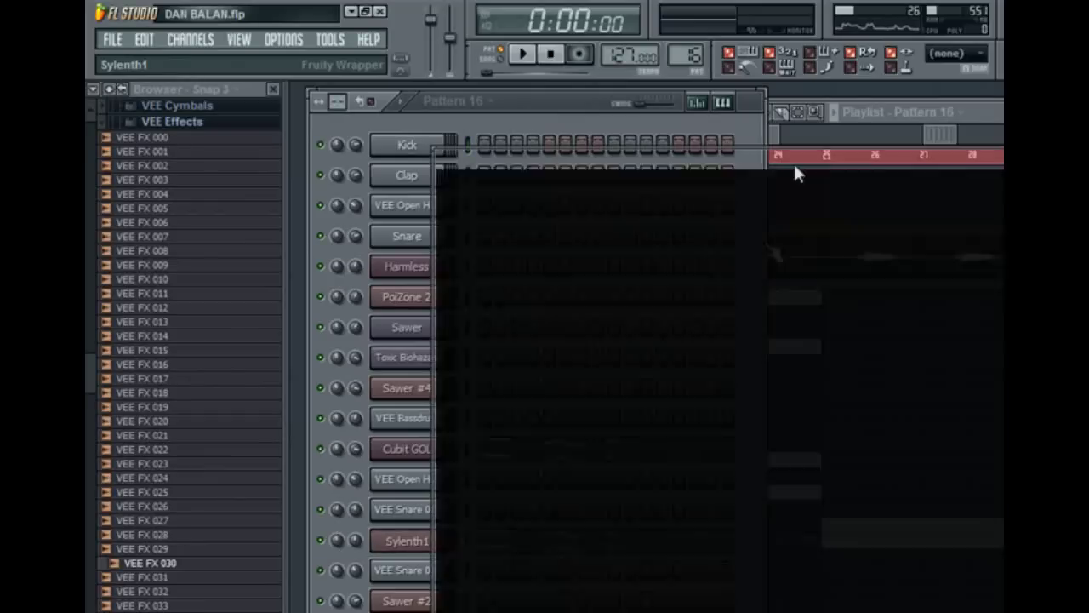
pyautogui.moveTo(812, 166); pyautogui.dragTo(809, 126)
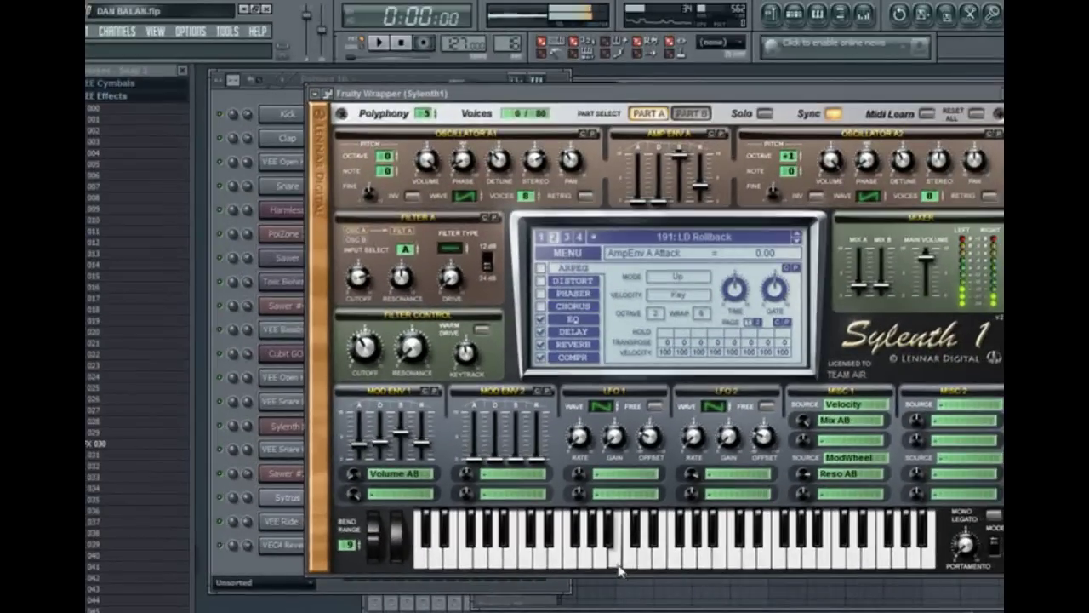
# - Audition several notes of the LD Rollback preset on Sylenth1's keyboard, close the plugin and set its channel settings aside
pyautogui.click(599, 565)
pyautogui.click(632, 565)
pyautogui.click(663, 560)
pyautogui.click(672, 563)
pyautogui.click(635, 563)
pyautogui.click(637, 565)
pyautogui.click(647, 563)
pyautogui.click(635, 565)
pyautogui.click(615, 564)
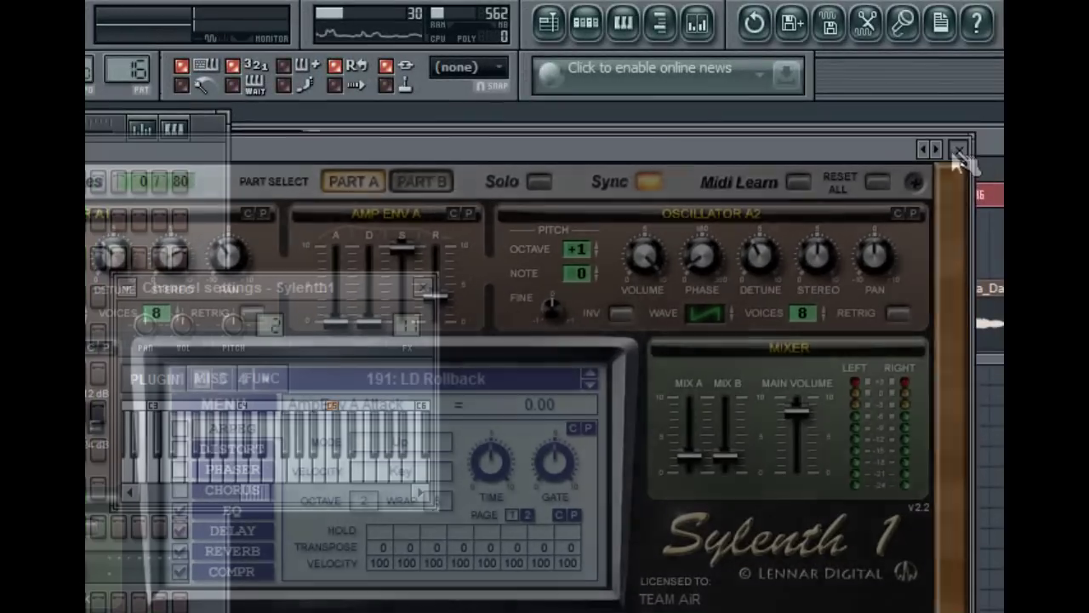
pyautogui.click(1001, 93)
pyautogui.moveTo(357, 294); pyautogui.dragTo(437, 534)
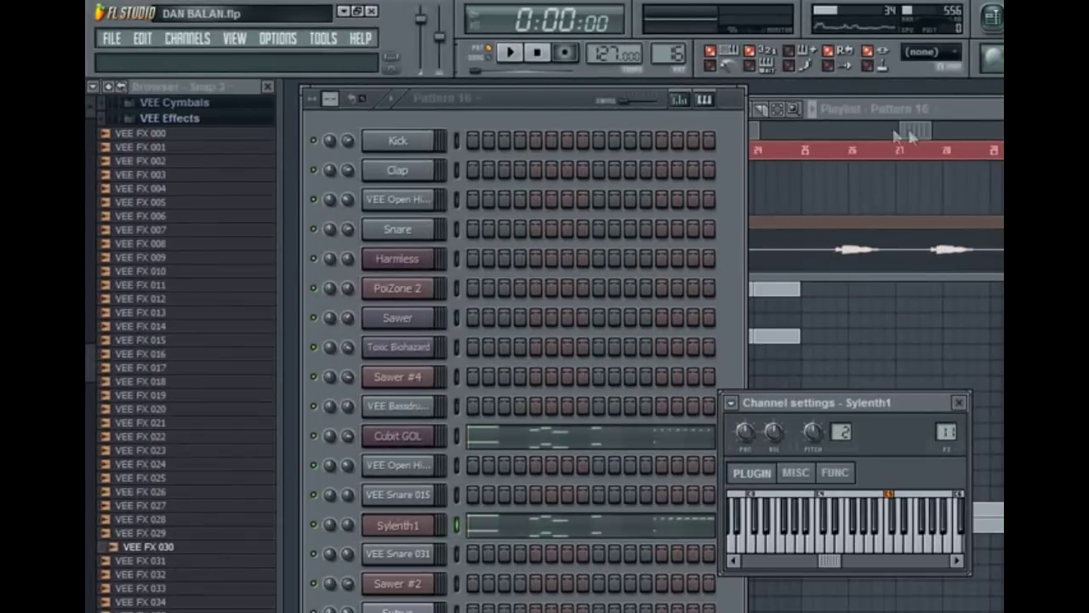
# - Play Pattern 16 alone twice to hear its Cubit GOL and Sylenth1 parts
pyautogui.click(907, 127)
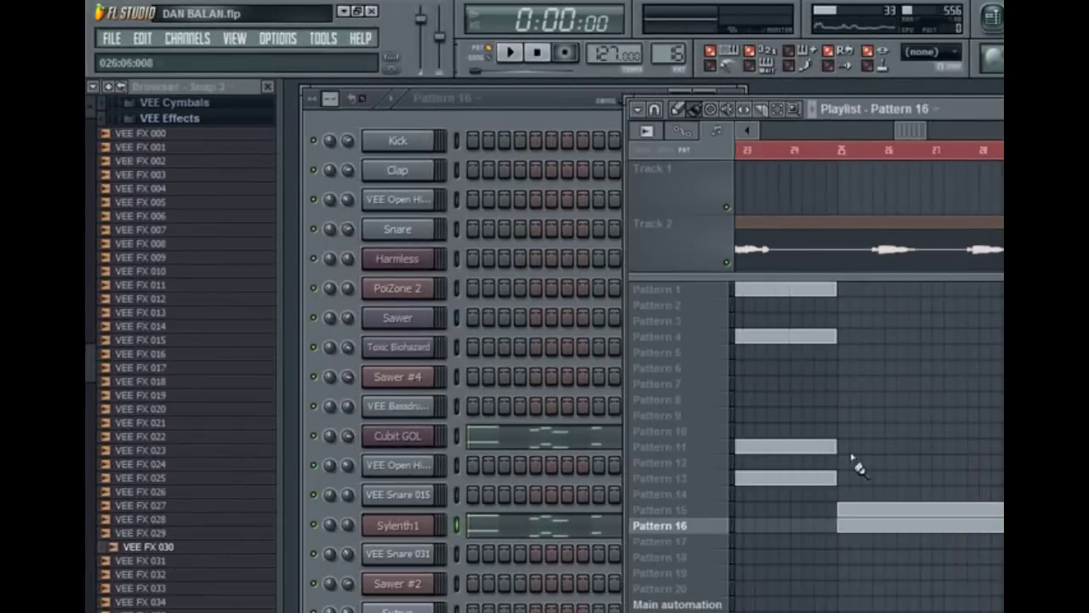
pyautogui.moveTo(915, 131); pyautogui.dragTo(917, 128)
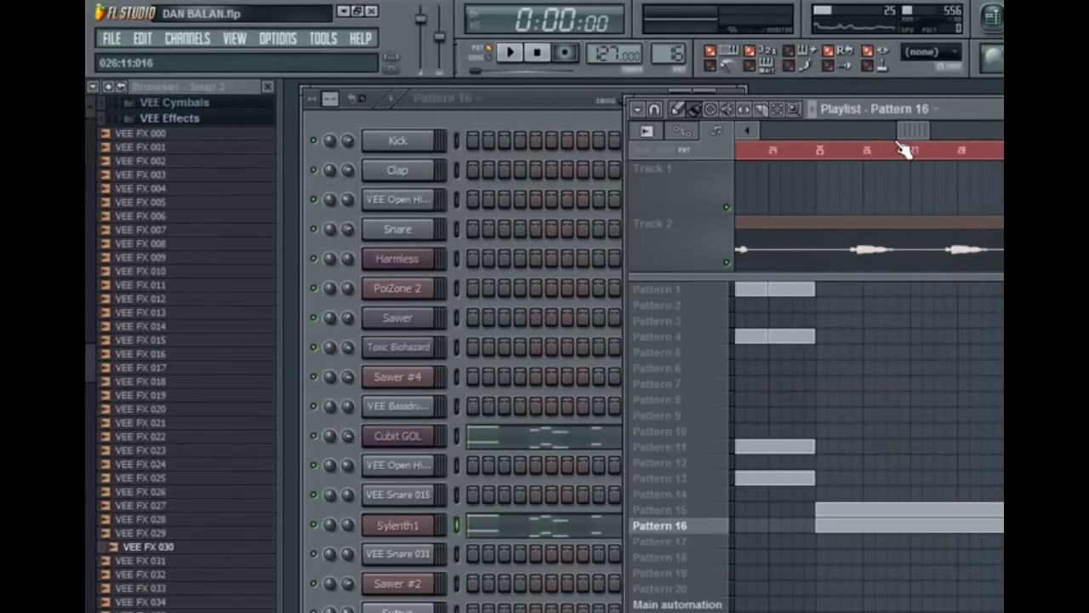
pyautogui.click(509, 53)
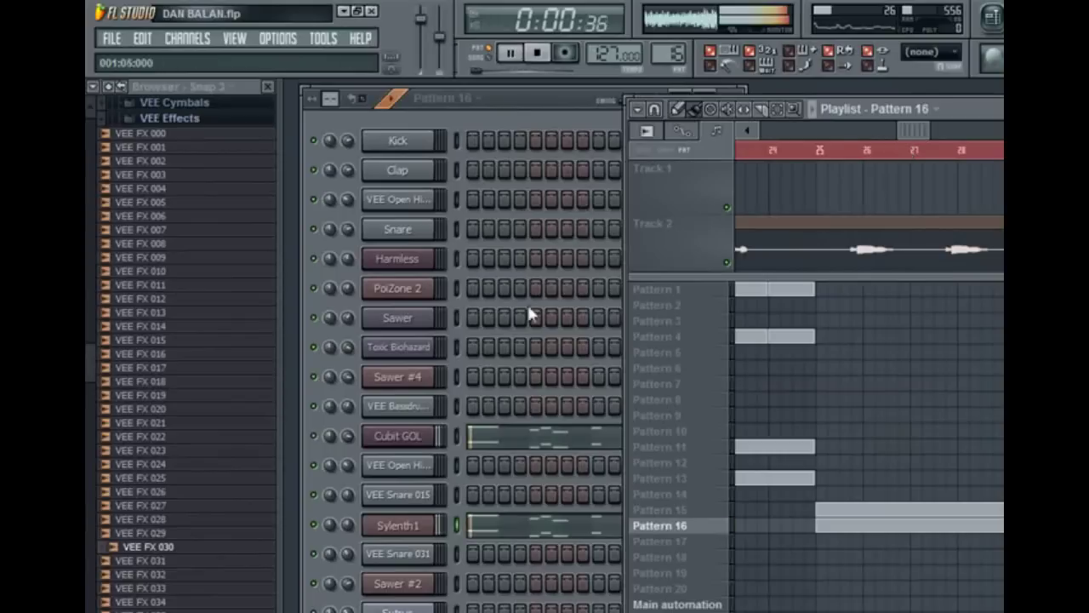
pyautogui.click(552, 93)
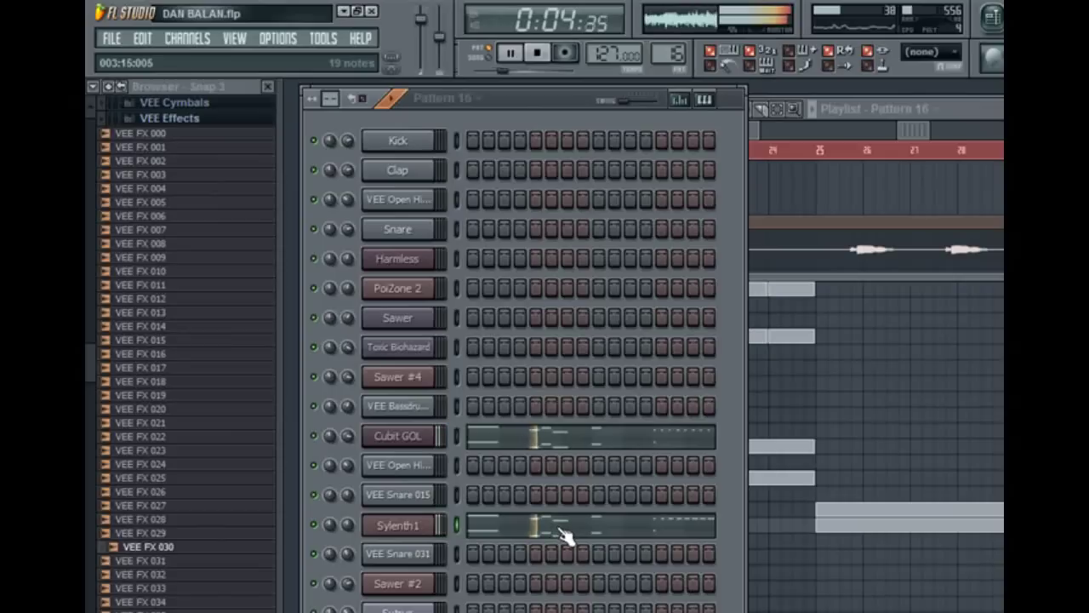
pyautogui.click(540, 55)
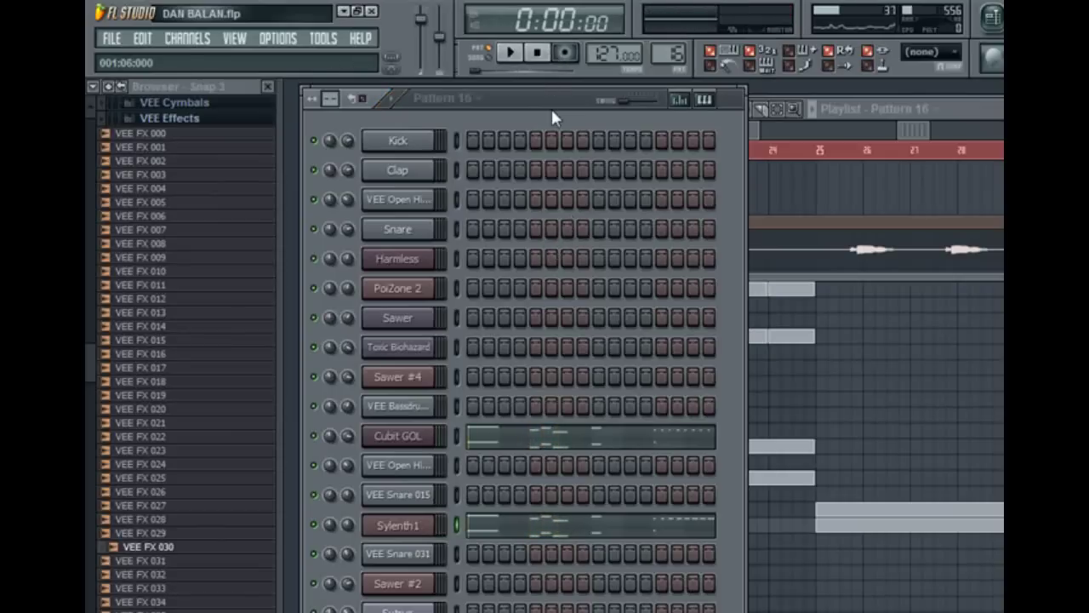
pyautogui.moveTo(538, 98); pyautogui.dragTo(544, 109)
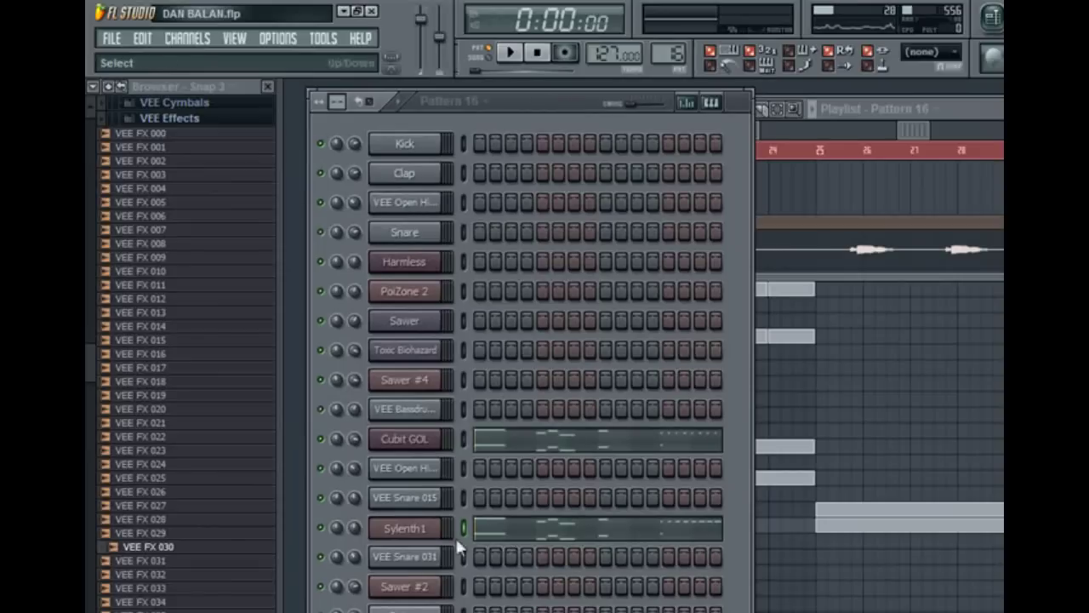
pyautogui.press('space')
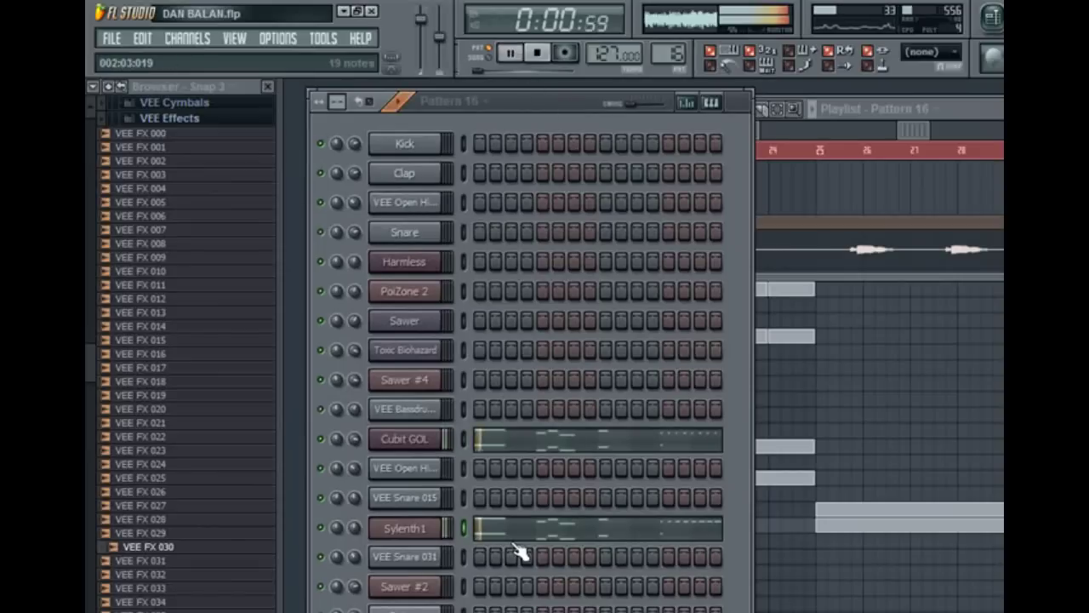
pyautogui.click(543, 56)
# - Compare the Cubit GOL and Sylenth1 notes in Pattern 16, listening to the pattern again from its start
pyautogui.moveTo(922, 134); pyautogui.dragTo(923, 132)
pyautogui.click(511, 479)
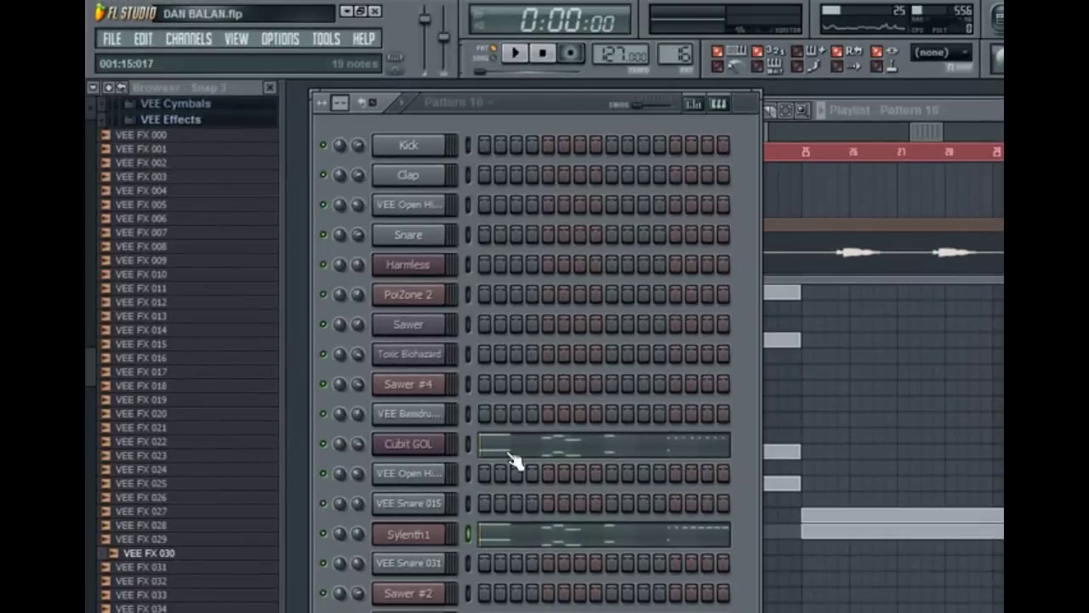
pyautogui.moveTo(914, 131); pyautogui.dragTo(923, 143)
pyautogui.click(521, 421)
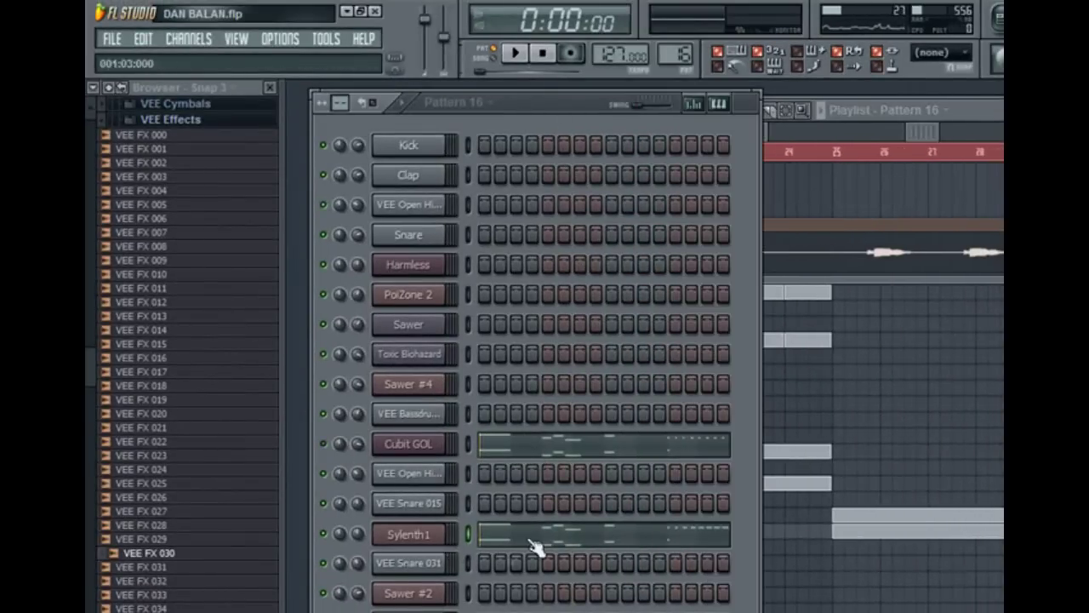
pyautogui.click(521, 54)
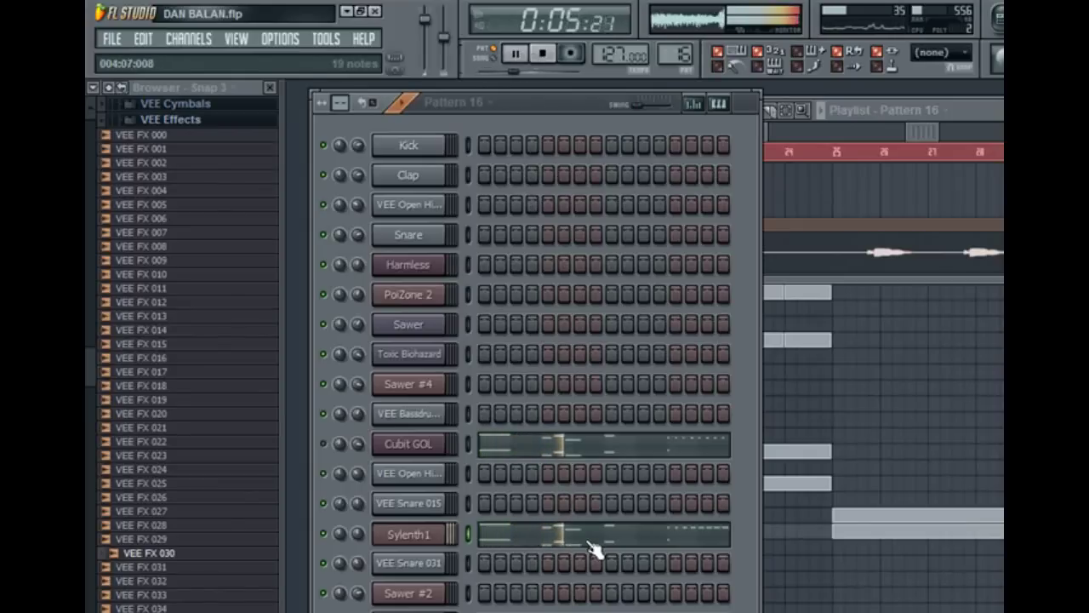
pyautogui.click(545, 54)
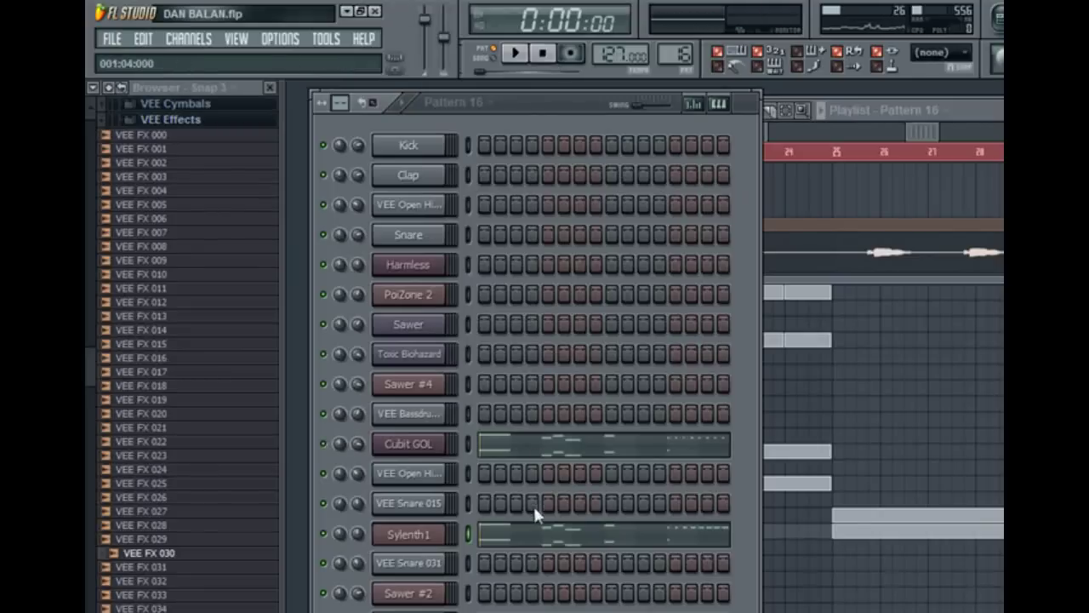
pyautogui.click(516, 53)
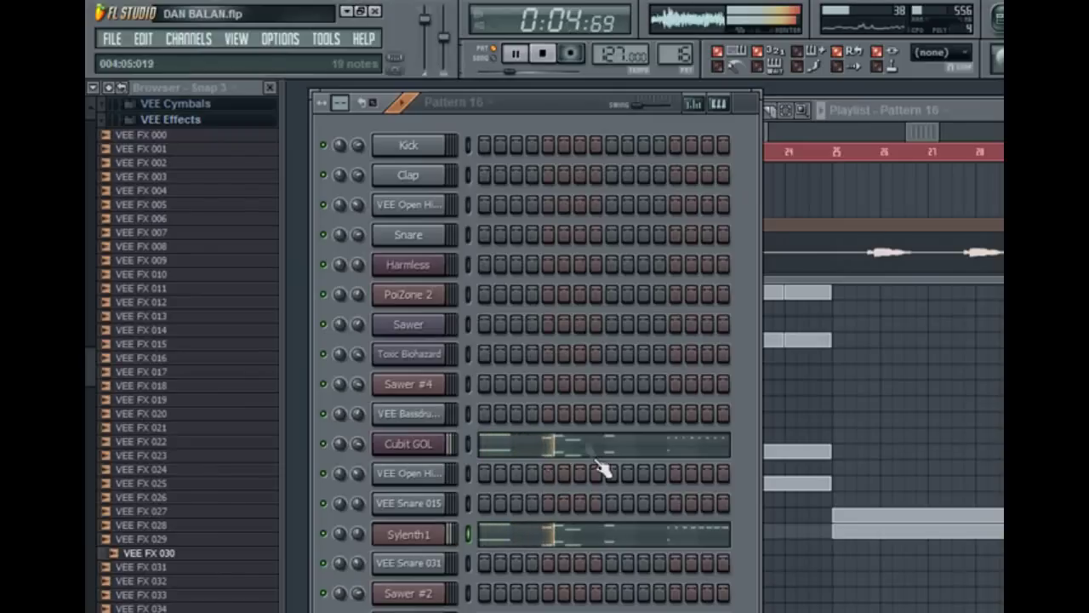
# - Stop the pattern and play the song from about bar 26 to hear Patterns 15 and 16 within the arrangement
pyautogui.click(546, 54)
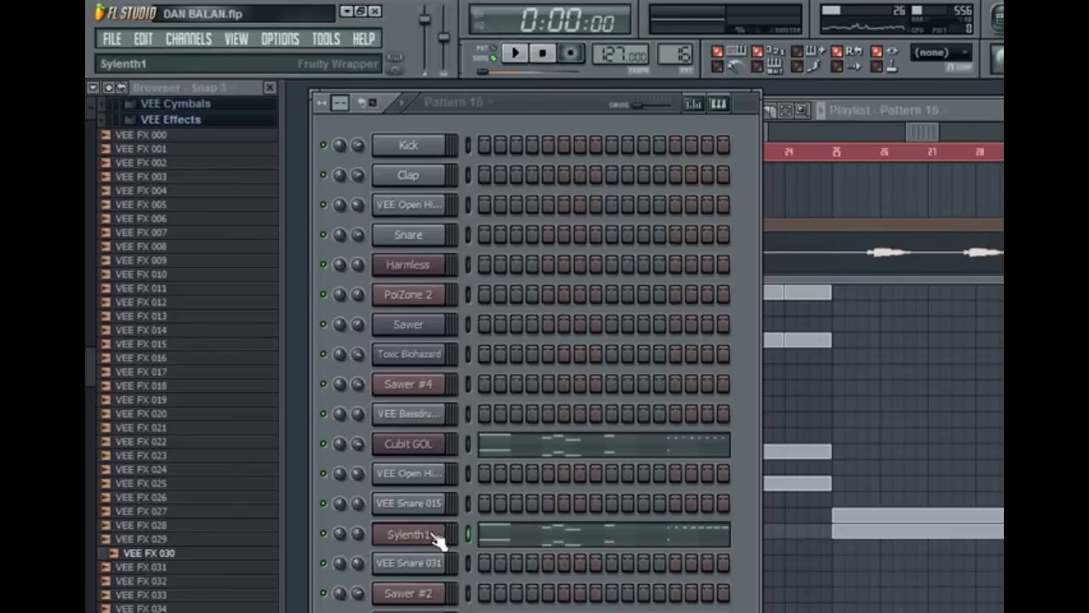
pyautogui.click(914, 157)
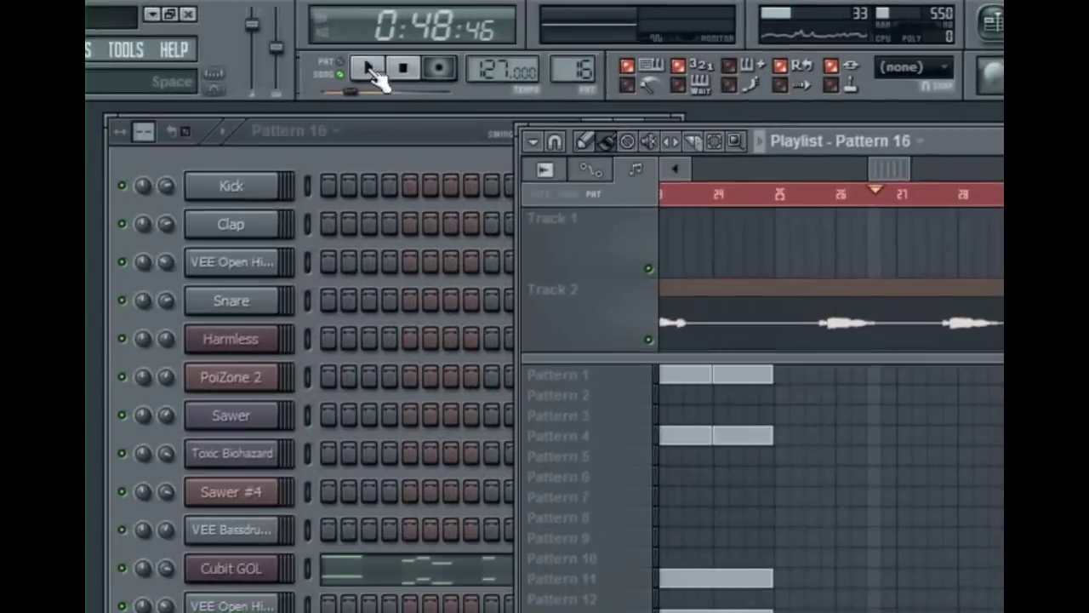
pyautogui.click(369, 70)
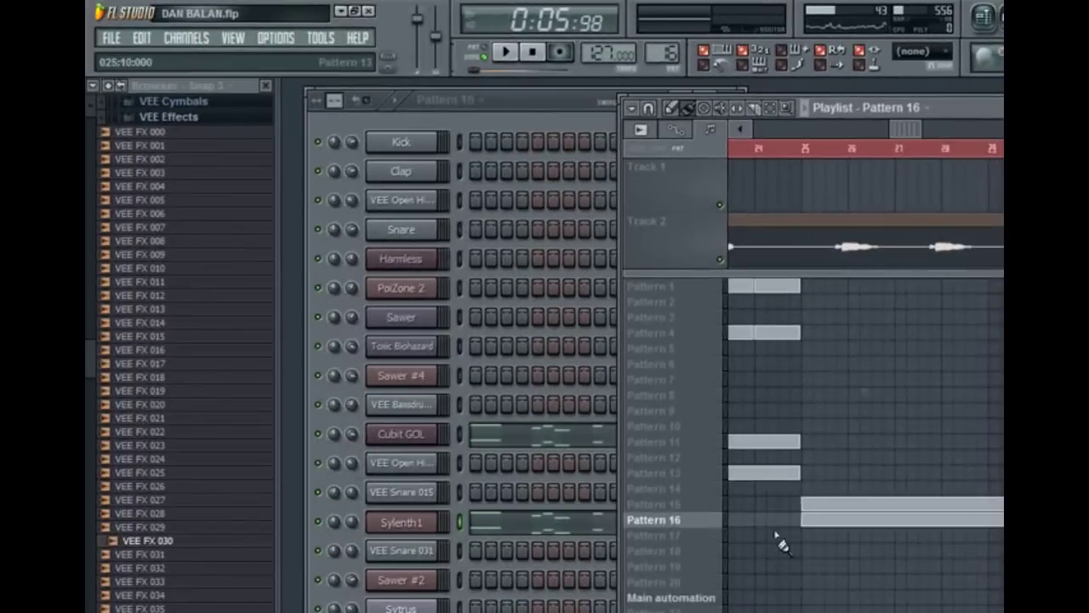
# - View Pattern 15's notes and the arrangement up to bar 33, and return to Pattern 16's channels
pyautogui.click(686, 506)
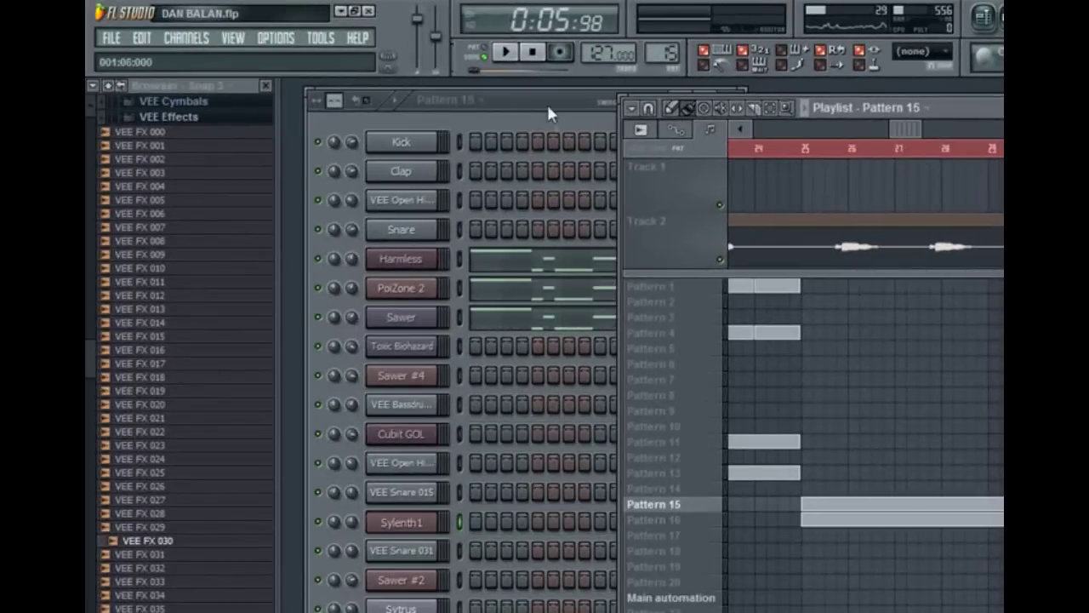
pyautogui.click(549, 113)
pyautogui.click(910, 124)
pyautogui.moveTo(910, 124); pyautogui.dragTo(936, 119)
pyautogui.click(667, 526)
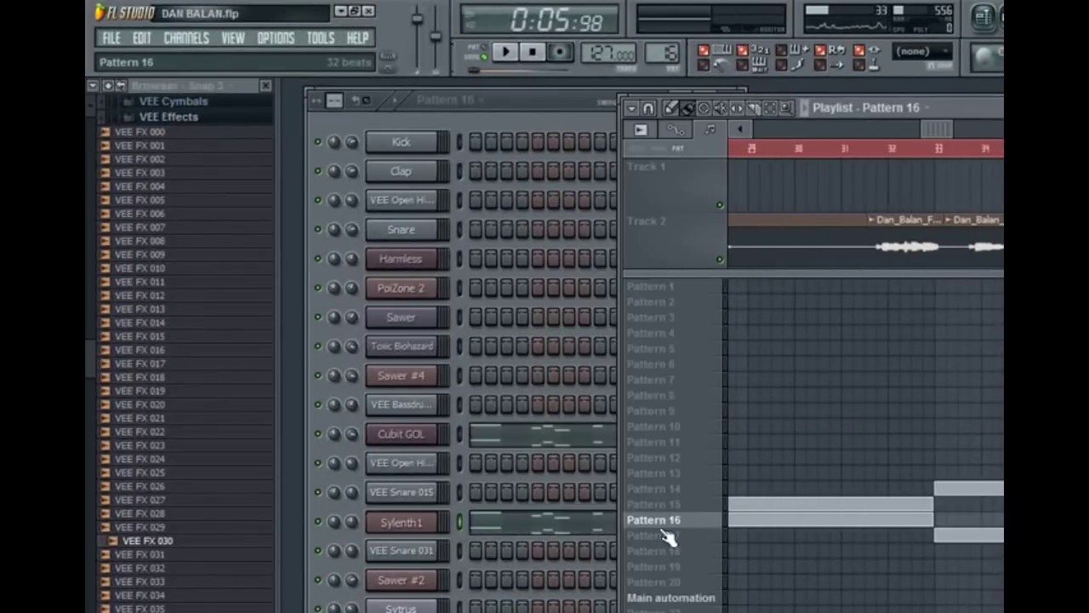
pyautogui.click(535, 114)
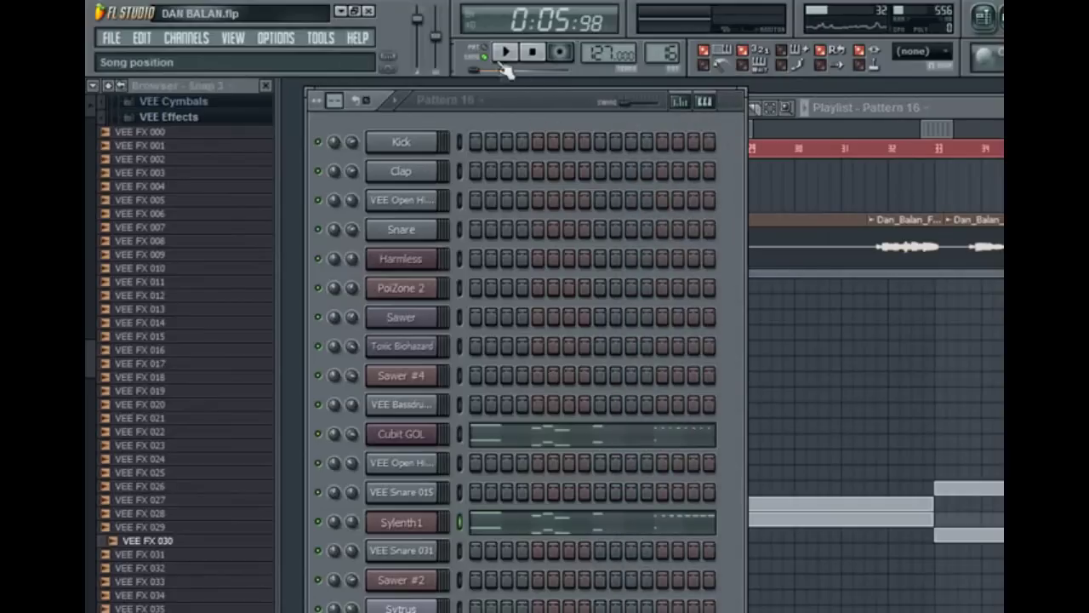
# - Move Pattern 16's playback position to about 0:11 and examine the closing notes in the Sylenth1 piano roll
pyautogui.moveTo(517, 69); pyautogui.dragTo(555, 70)
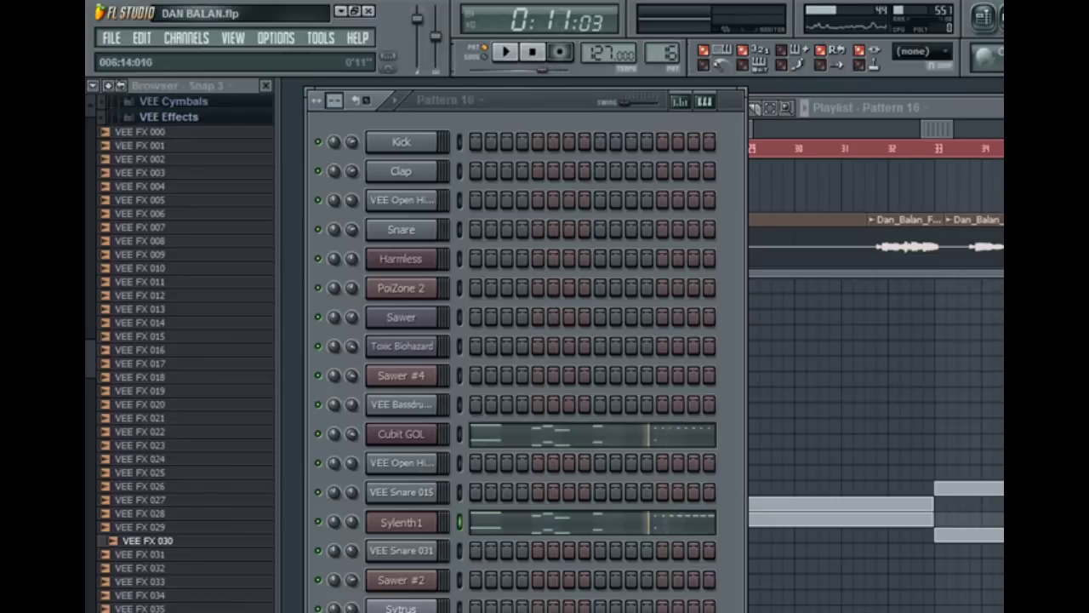
pyautogui.click(672, 524)
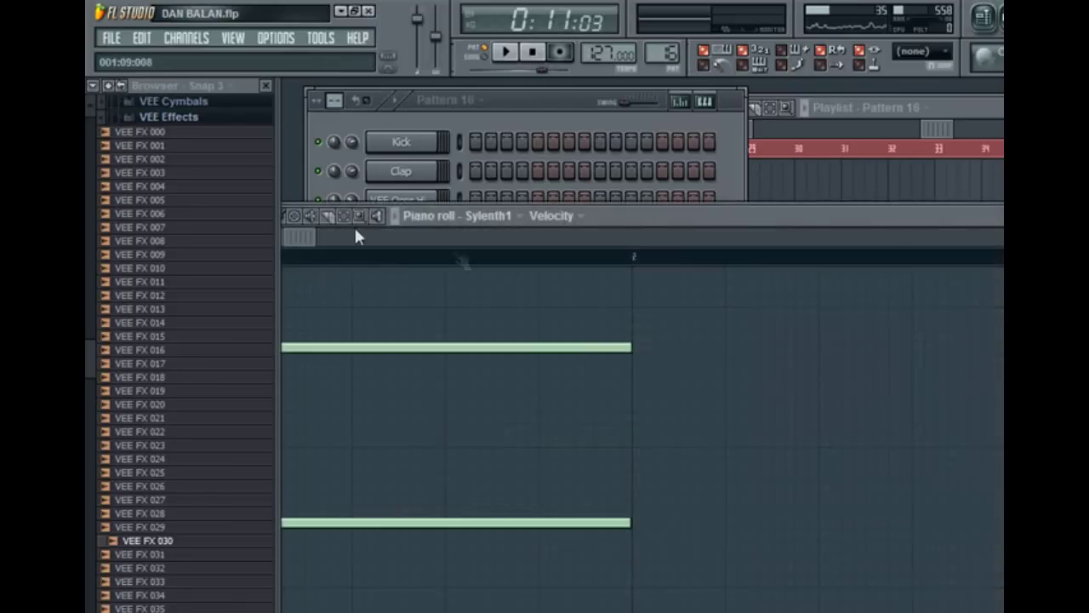
pyautogui.moveTo(303, 242); pyautogui.dragTo(790, 233)
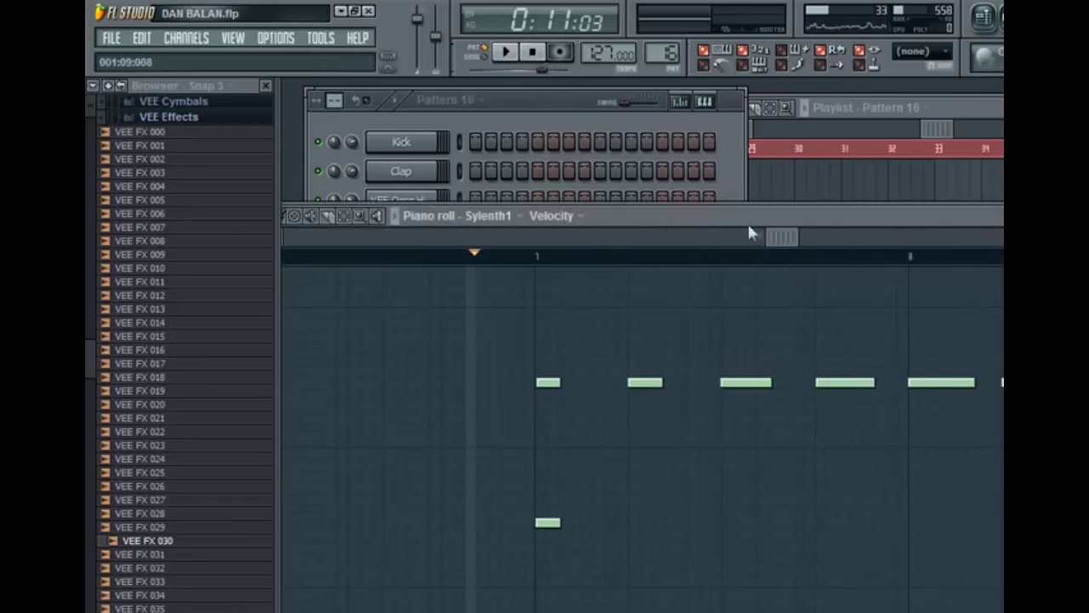
# - Examine Pattern 16's closing Sylenth1 notes, audition their upper pitch, and play the section from about 0:11 before stopping
pyautogui.moveTo(745, 220); pyautogui.dragTo(837, 177)
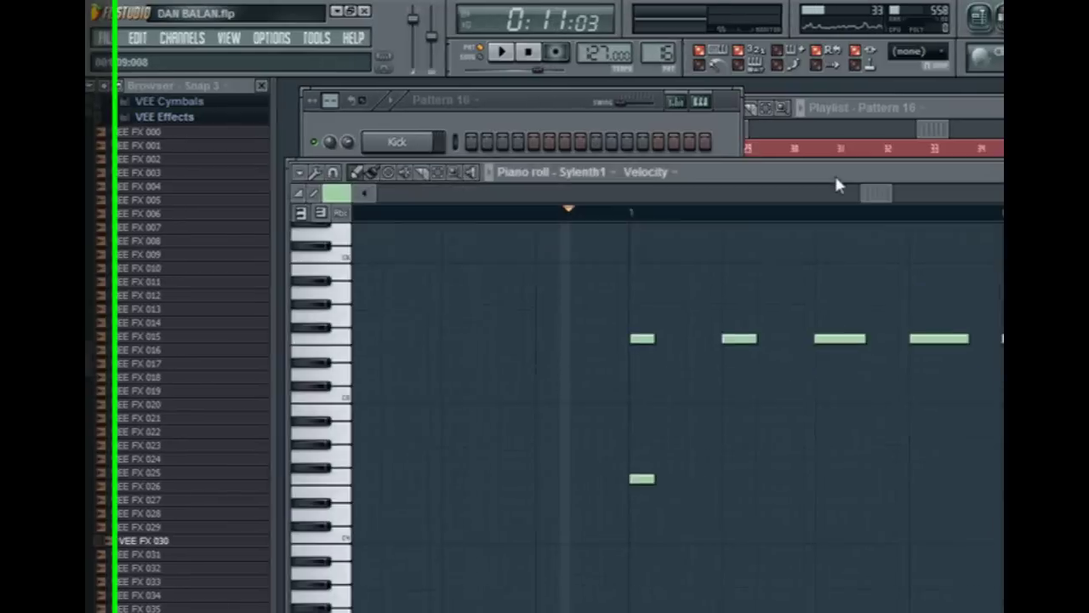
pyautogui.click(344, 340)
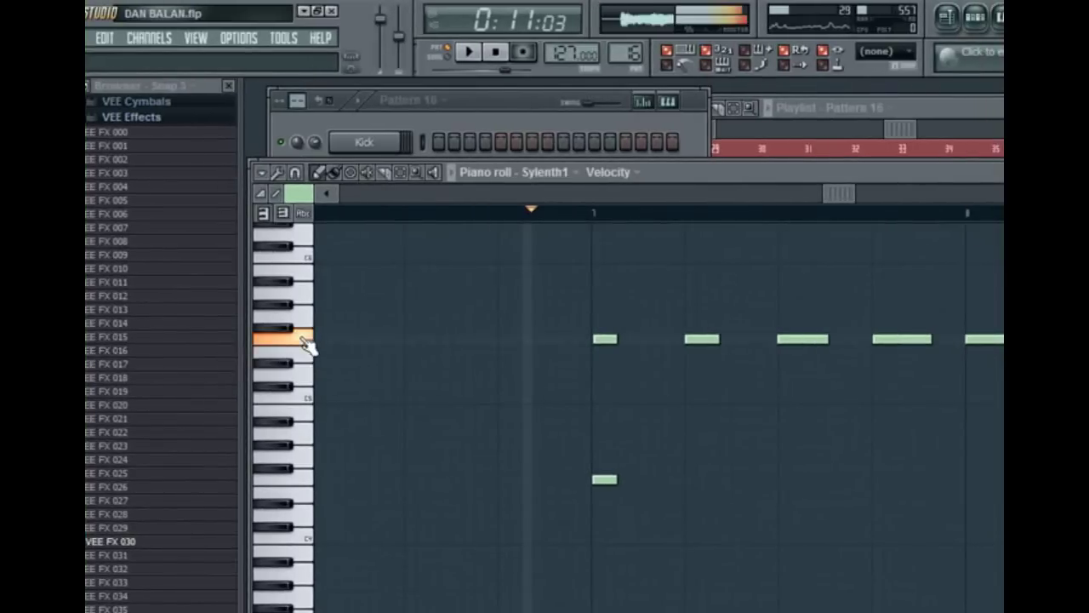
pyautogui.moveTo(835, 194); pyautogui.dragTo(842, 193)
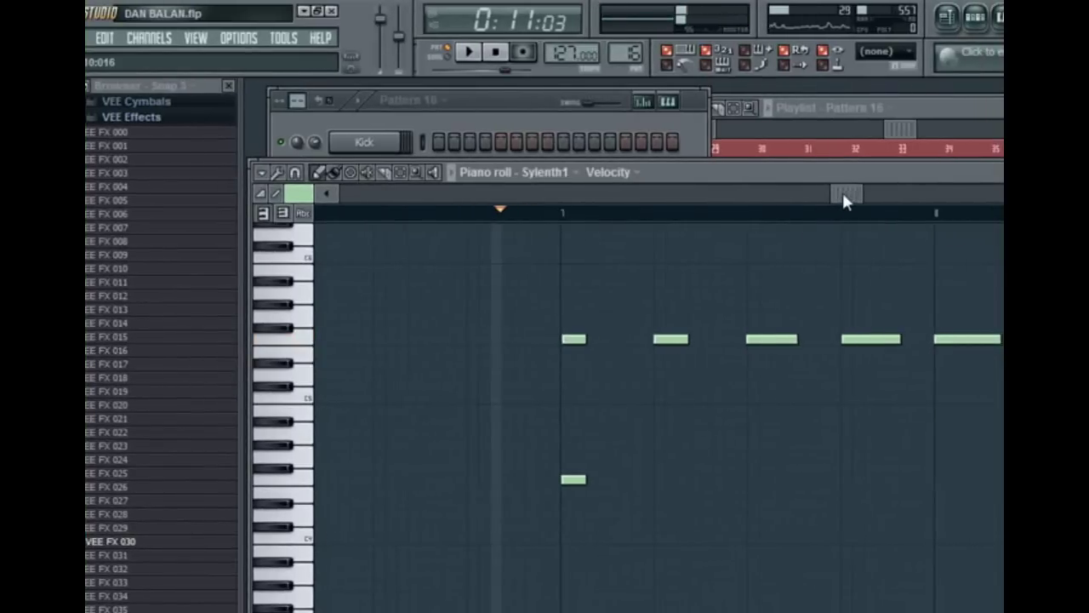
pyautogui.click(470, 55)
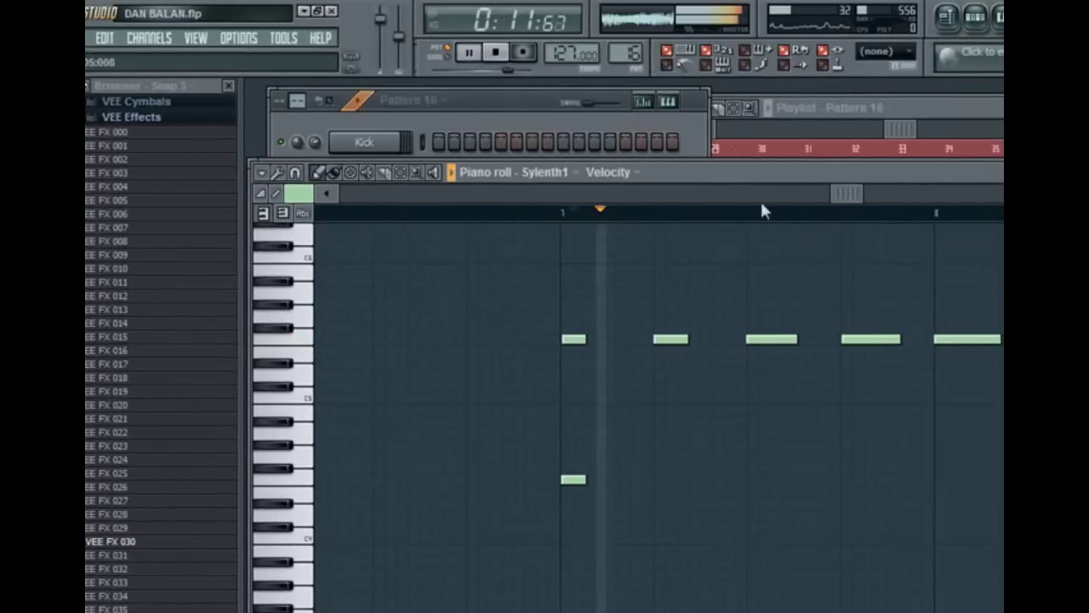
pyautogui.moveTo(847, 194); pyautogui.dragTo(918, 191)
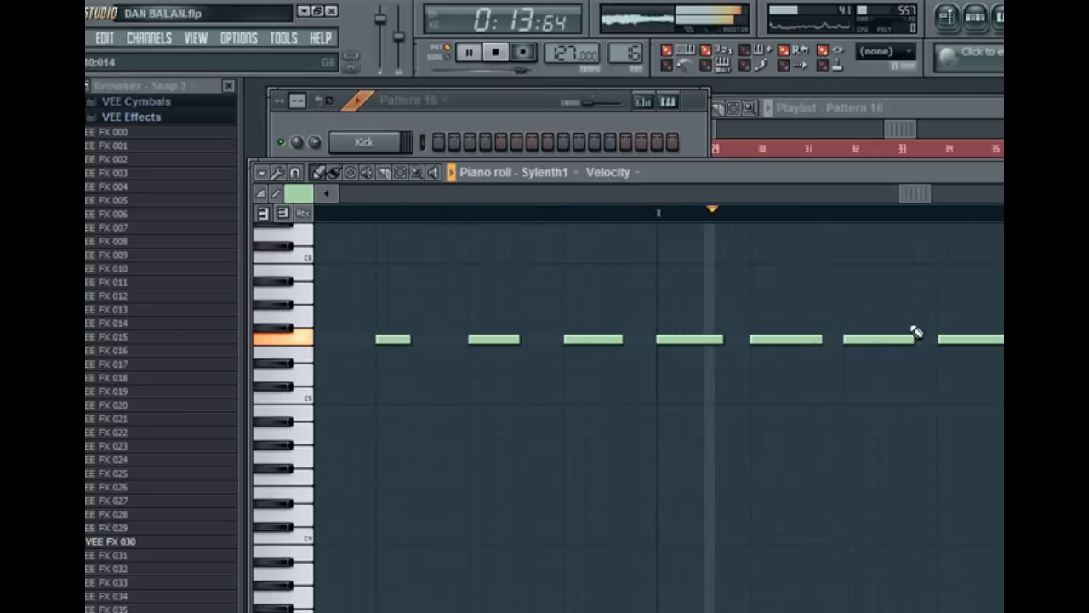
pyautogui.click(494, 53)
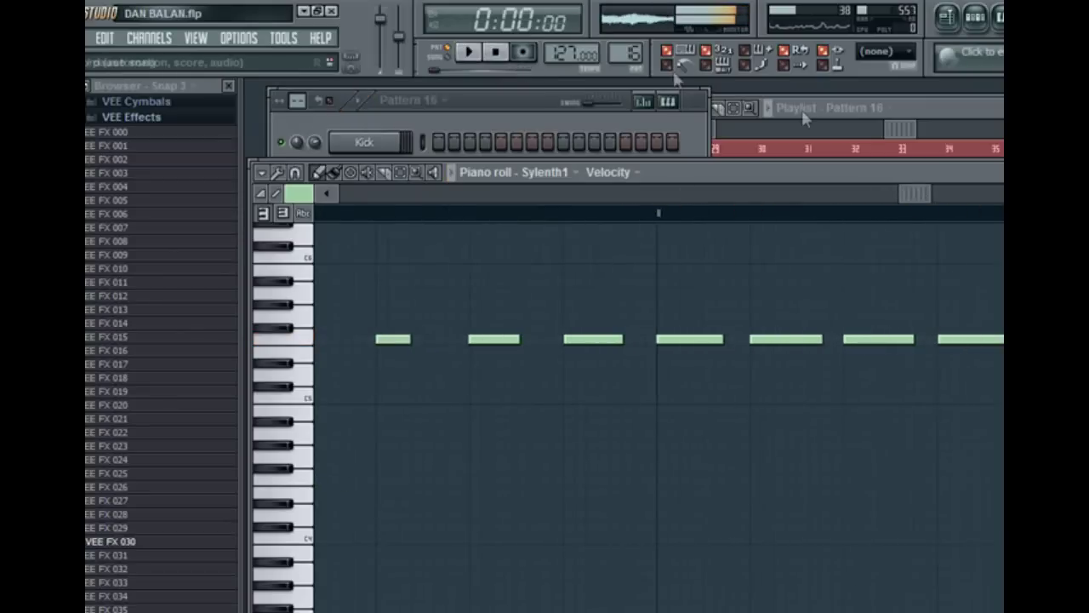
# - Play the song from about bar 31 to hear Pattern 16 lead into Patterns 14 and 17, and stop playback
pyautogui.click(891, 133)
pyautogui.moveTo(900, 128); pyautogui.dragTo(893, 129)
pyautogui.click(822, 149)
pyautogui.click(472, 59)
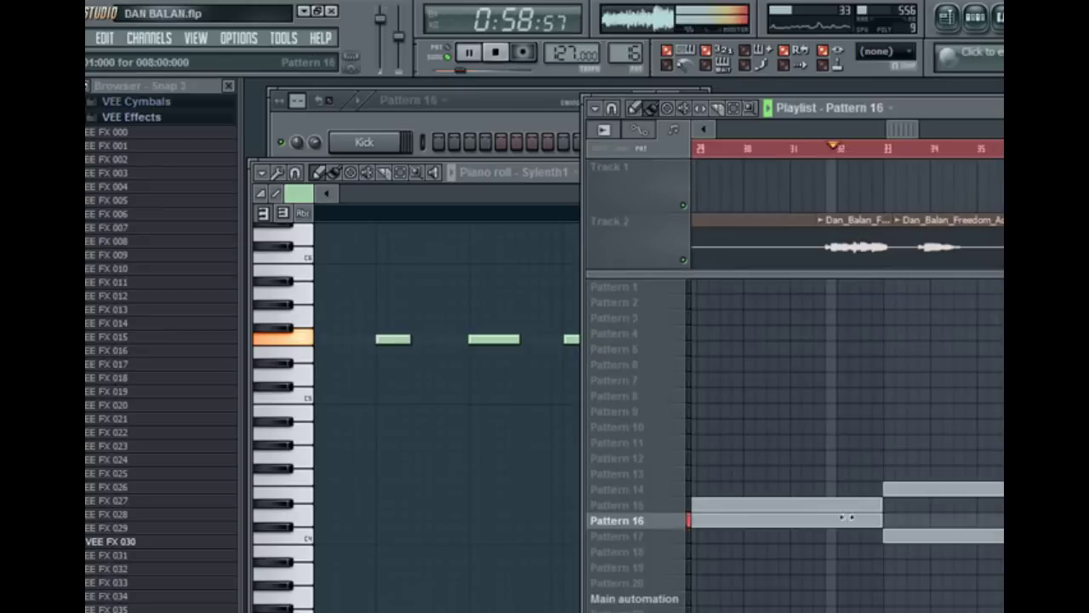
pyautogui.click(757, 154)
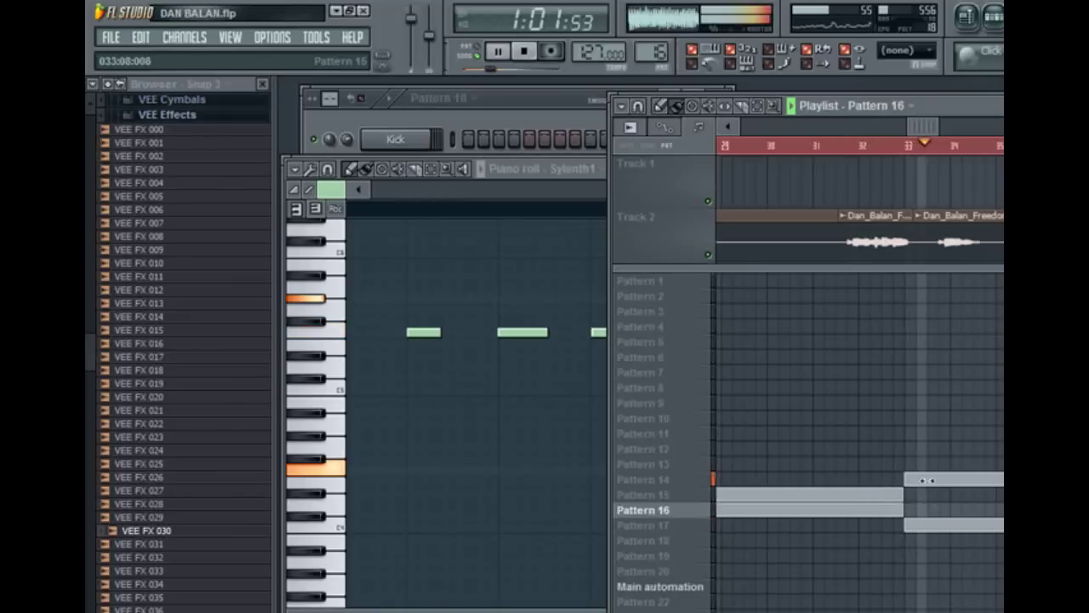
pyautogui.moveTo(921, 126); pyautogui.dragTo(934, 128)
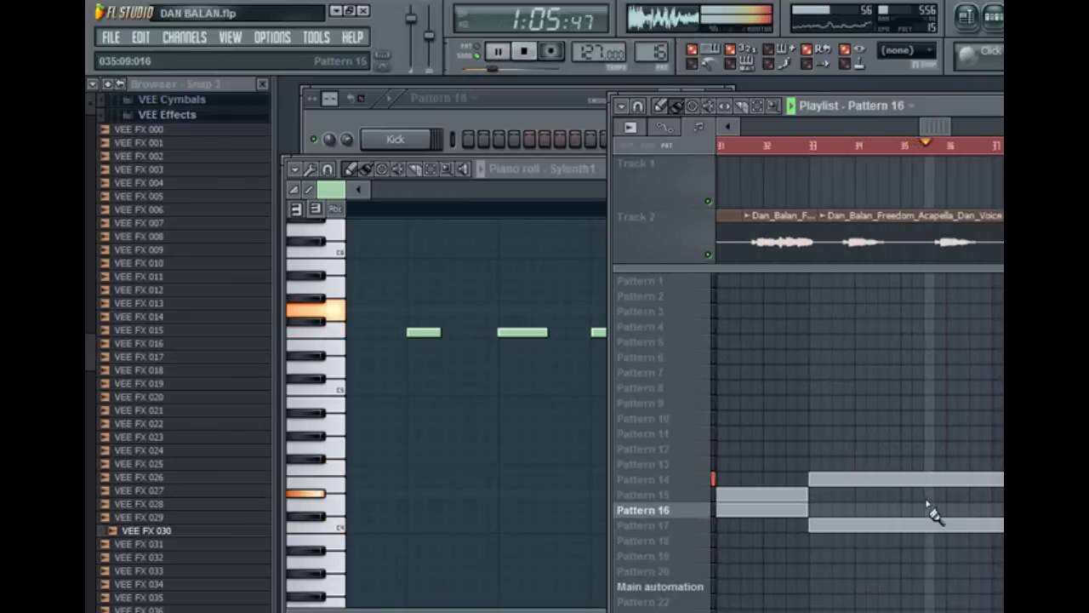
pyautogui.click(528, 51)
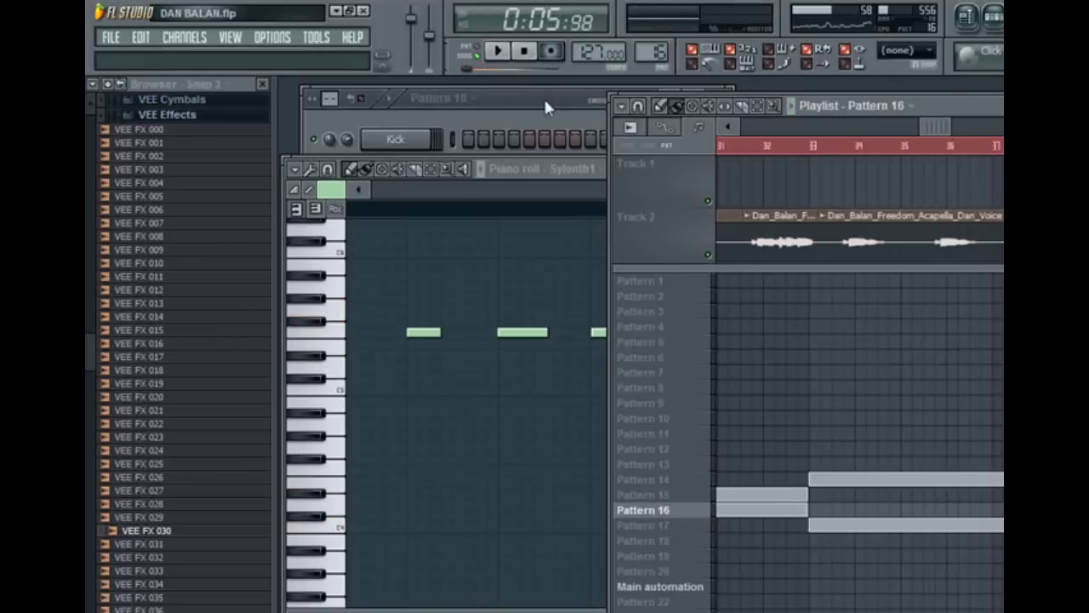
# - Compare the channels used in Patterns 17, 14 and 16, finishing with Pattern 14 selected
pyautogui.click(544, 96)
pyautogui.moveTo(929, 122); pyautogui.dragTo(927, 128)
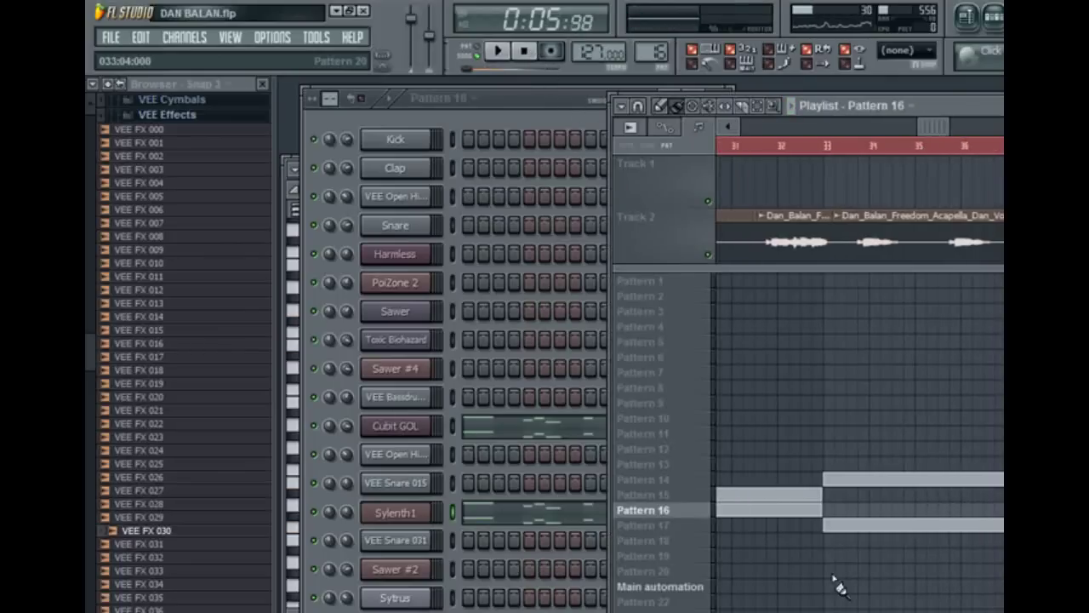
pyautogui.click(647, 525)
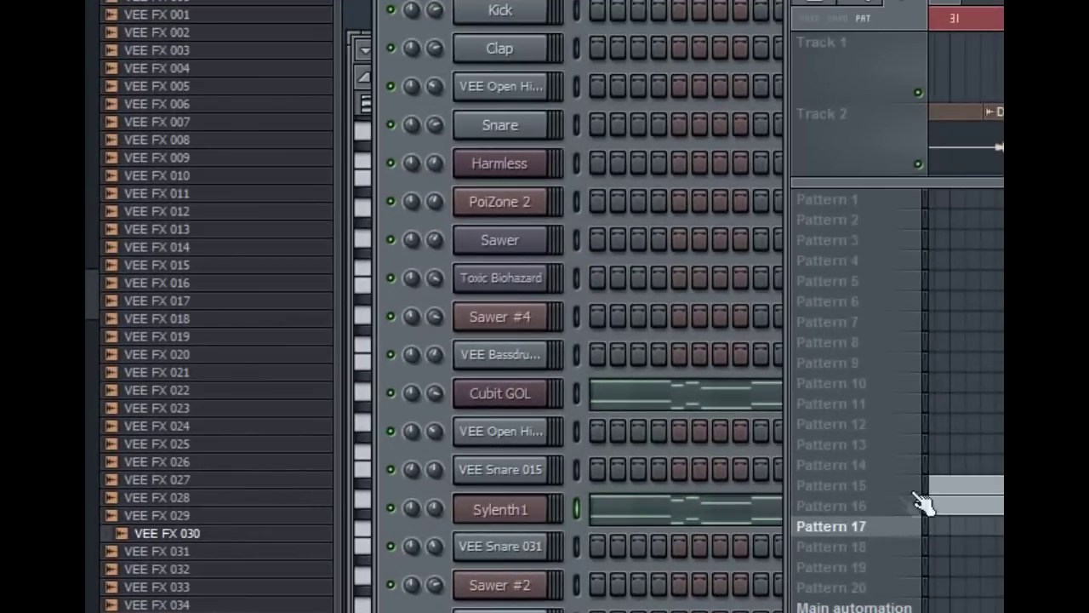
pyautogui.click(859, 468)
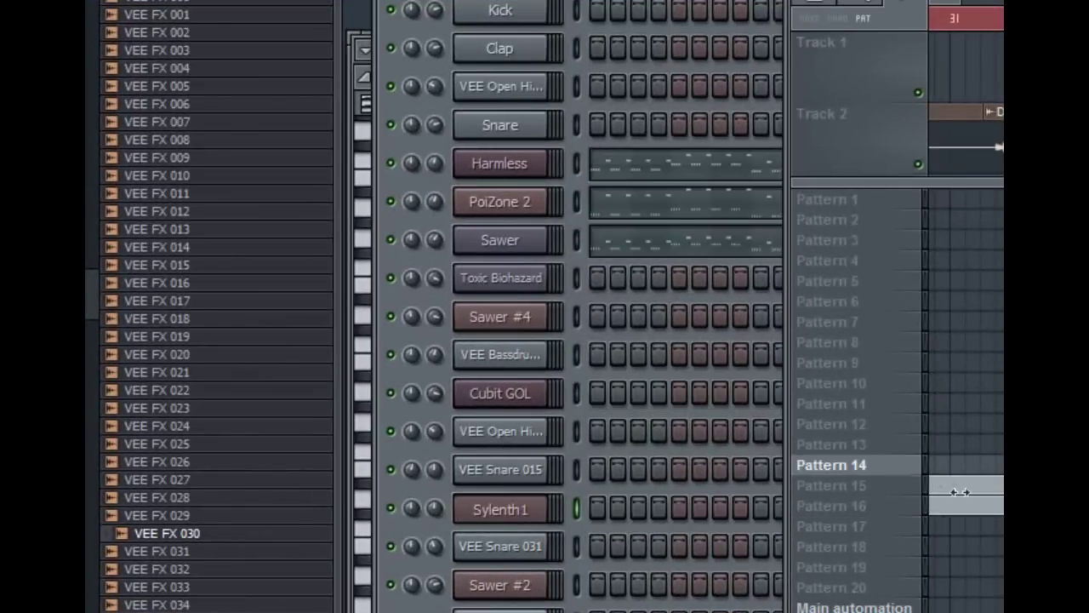
pyautogui.click(860, 506)
pyautogui.click(864, 466)
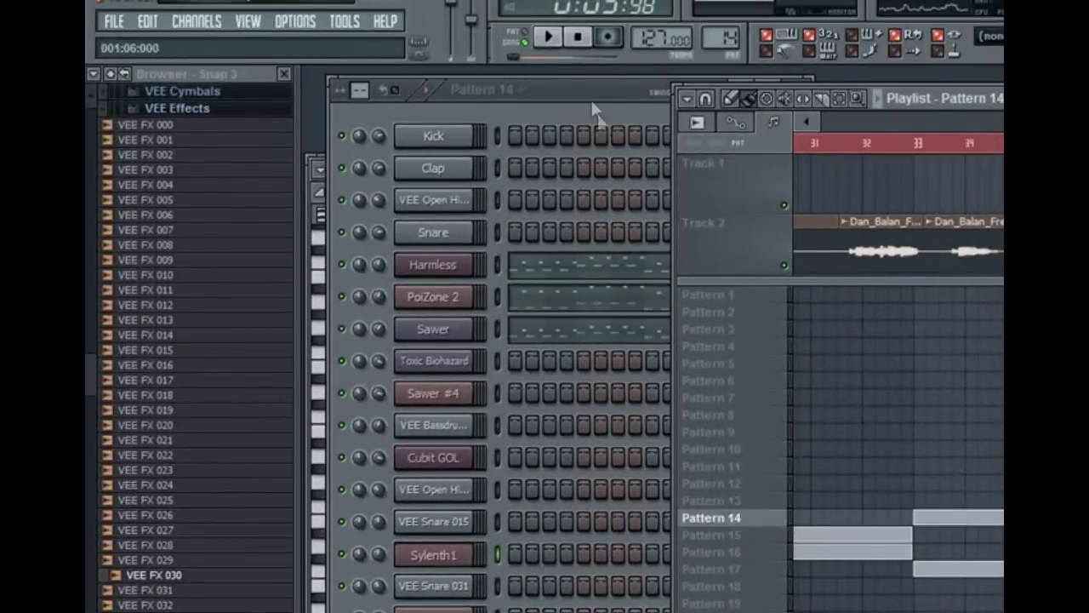
# - Play Pattern 14 on its own in pattern mode and stop it
pyautogui.click(593, 109)
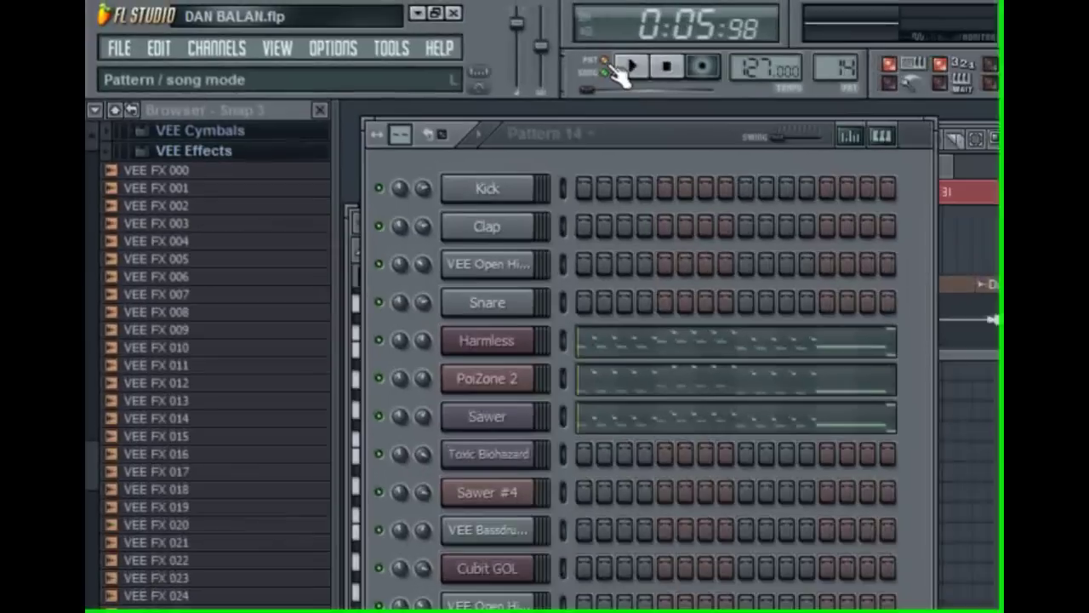
pyautogui.click(569, 45)
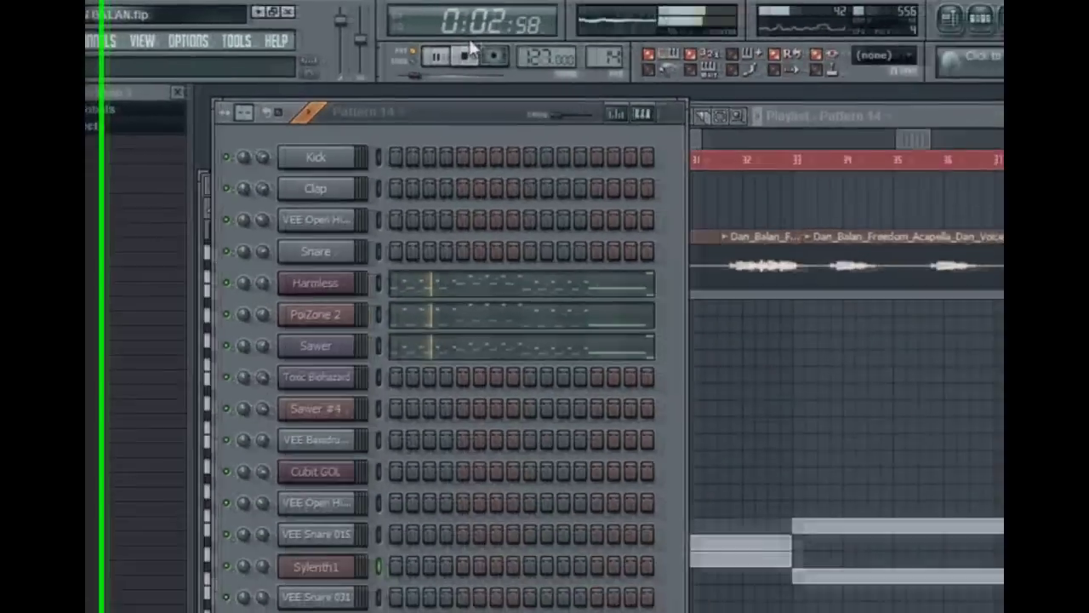
pyautogui.press('space')
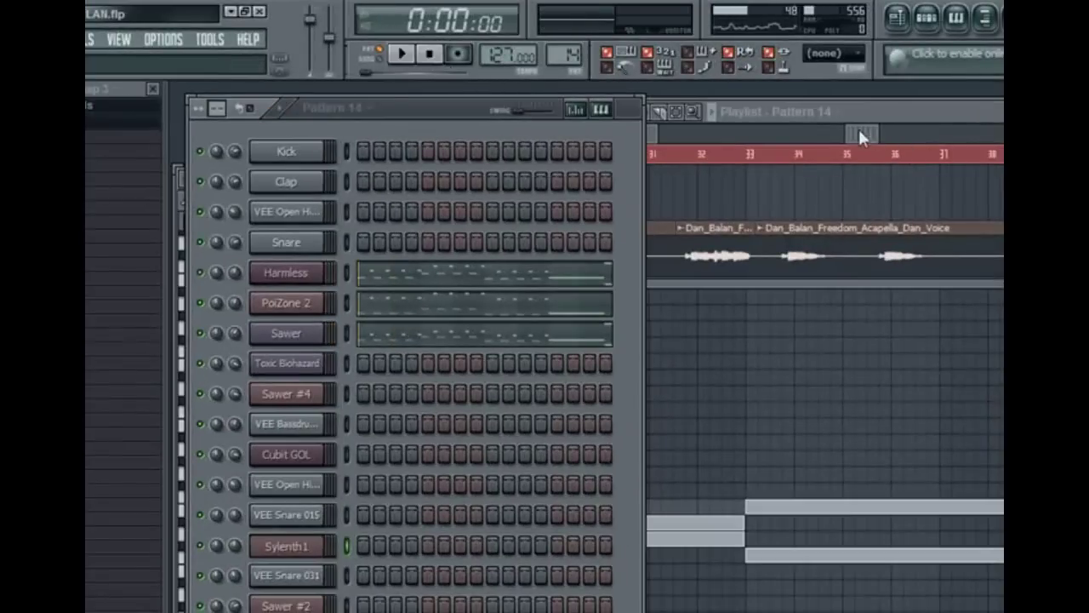
# - View Pattern 17's channels, and play the song from about bar 41 to hear the next section before stopping
pyautogui.click(859, 128)
pyautogui.click(577, 557)
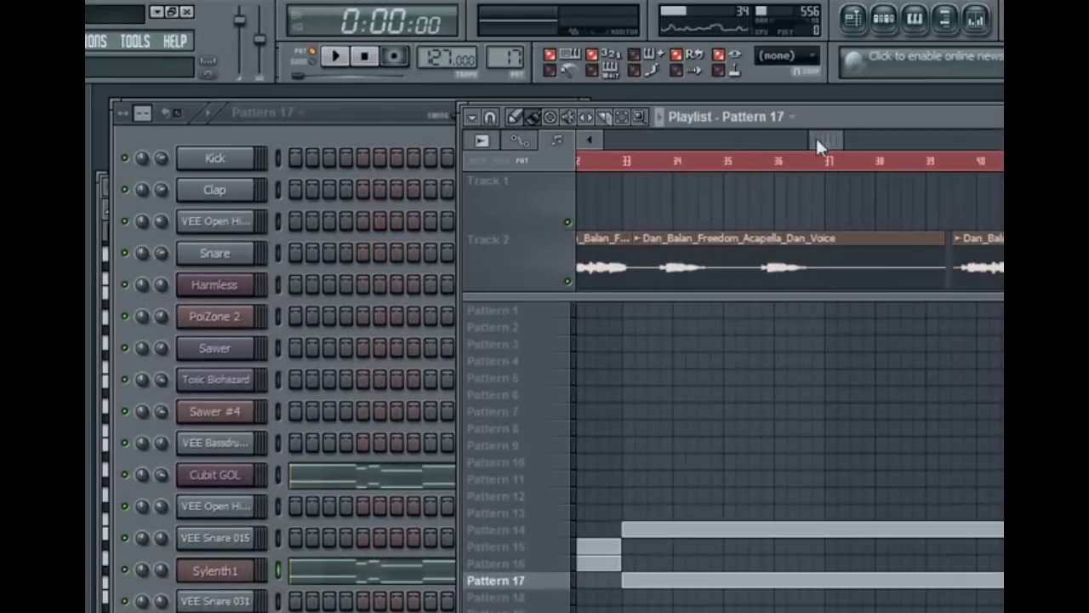
pyautogui.moveTo(817, 146); pyautogui.dragTo(868, 145)
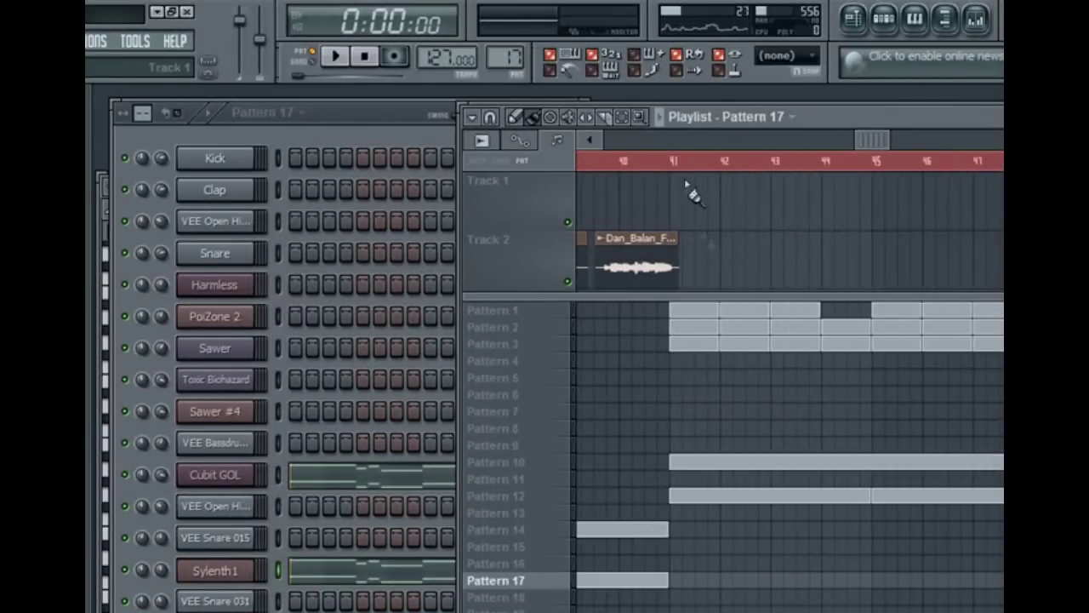
pyautogui.click(658, 161)
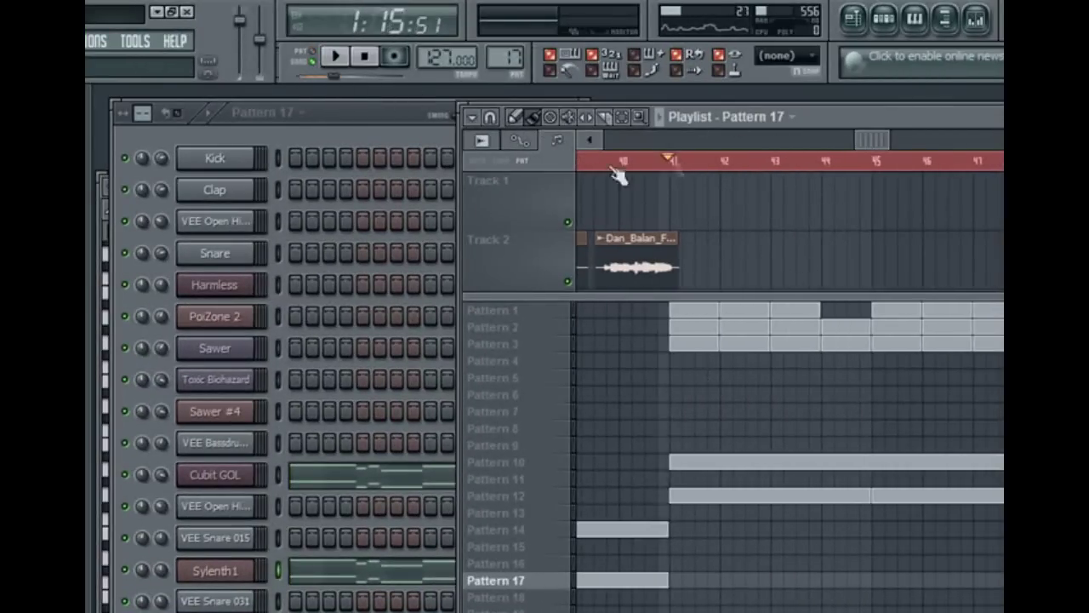
pyautogui.click(333, 58)
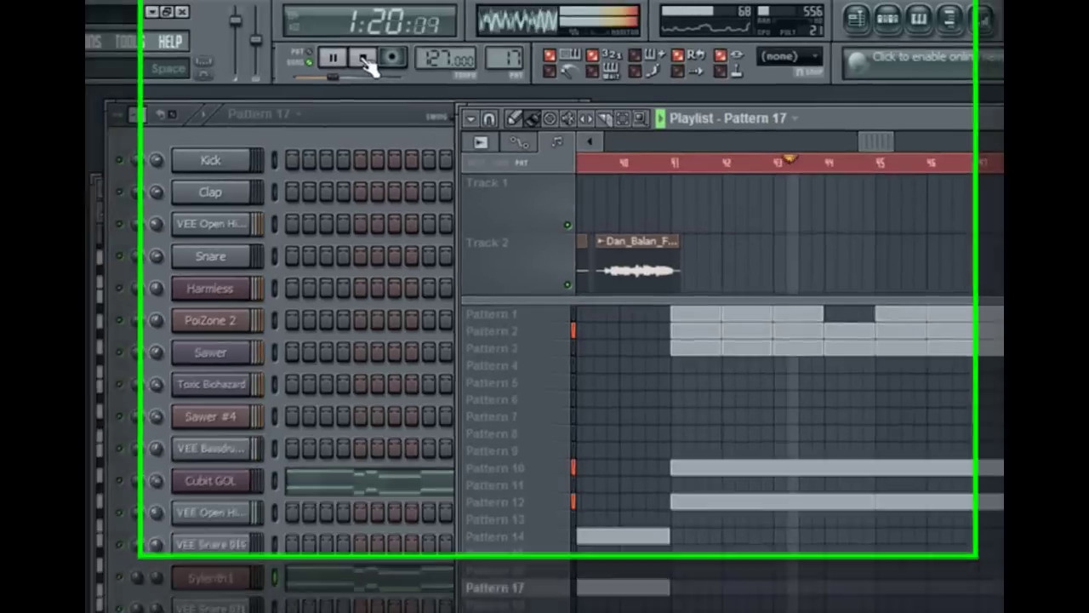
pyautogui.click(364, 57)
# - Inspect the channel steps of Patterns 1, 2 and 3, which are placed from bar 41 in the playlist
pyautogui.moveTo(899, 158); pyautogui.dragTo(892, 158)
pyautogui.click(498, 350)
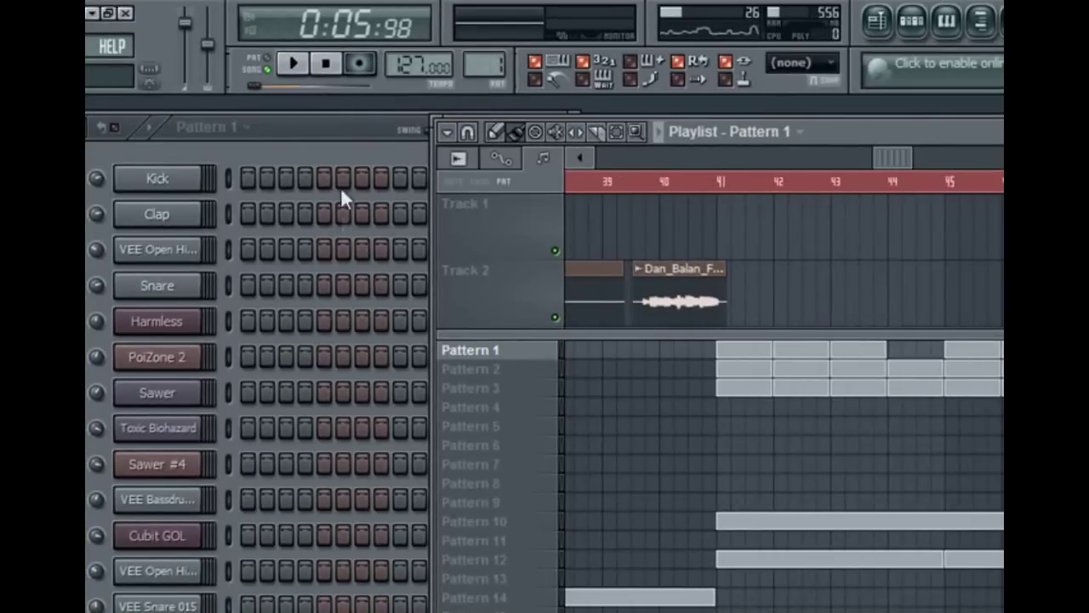
pyautogui.moveTo(880, 161); pyautogui.dragTo(856, 227)
pyautogui.click(523, 371)
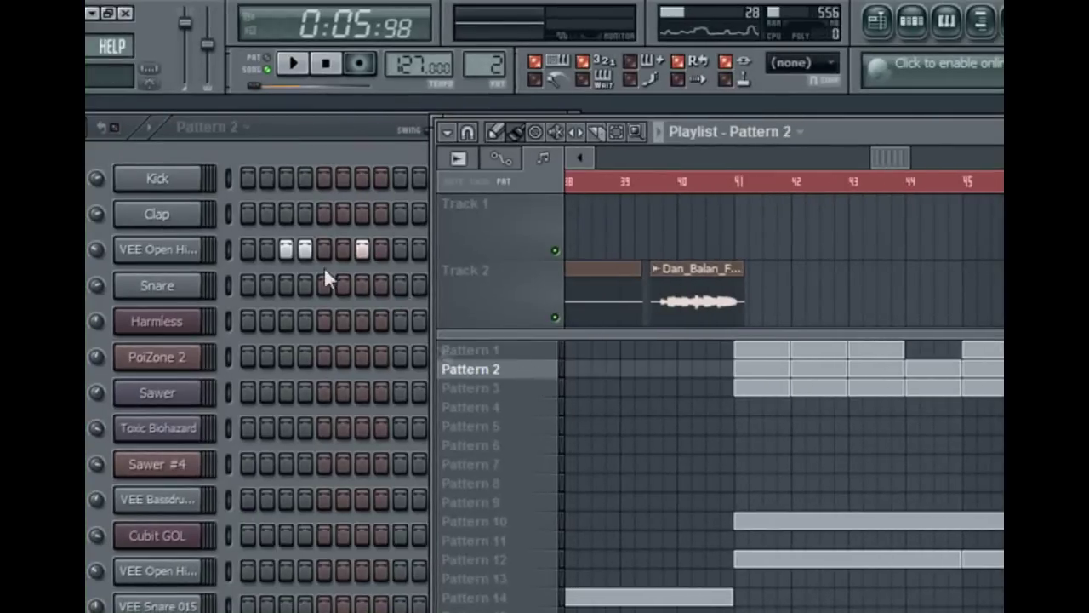
pyautogui.click(527, 391)
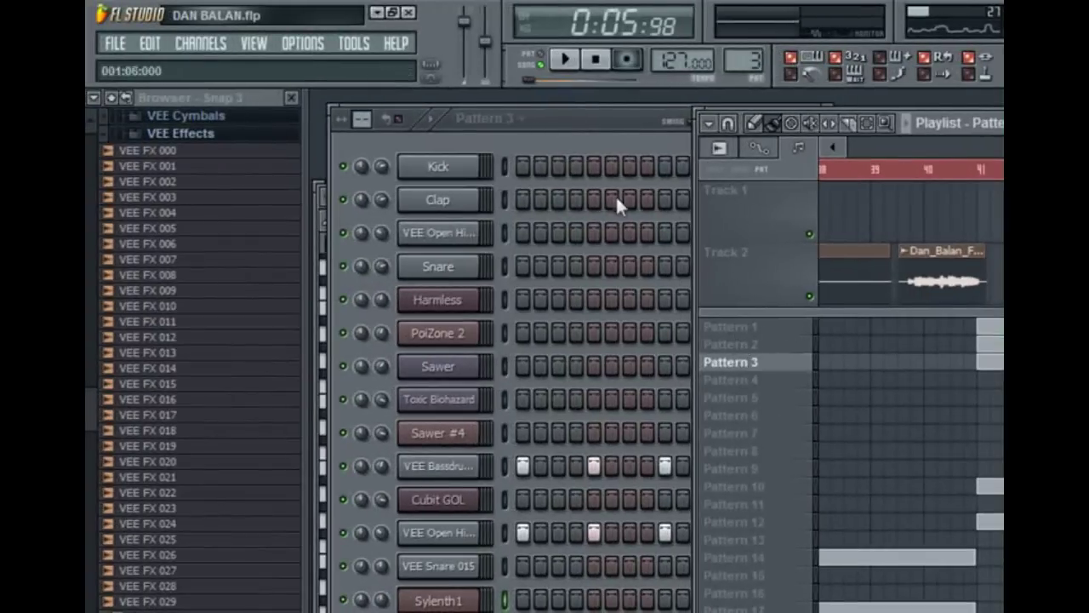
# - Return to Pattern 2 to hear its open hi-hat steps alone and within the song at bar 41
pyautogui.click(742, 344)
pyautogui.click(594, 138)
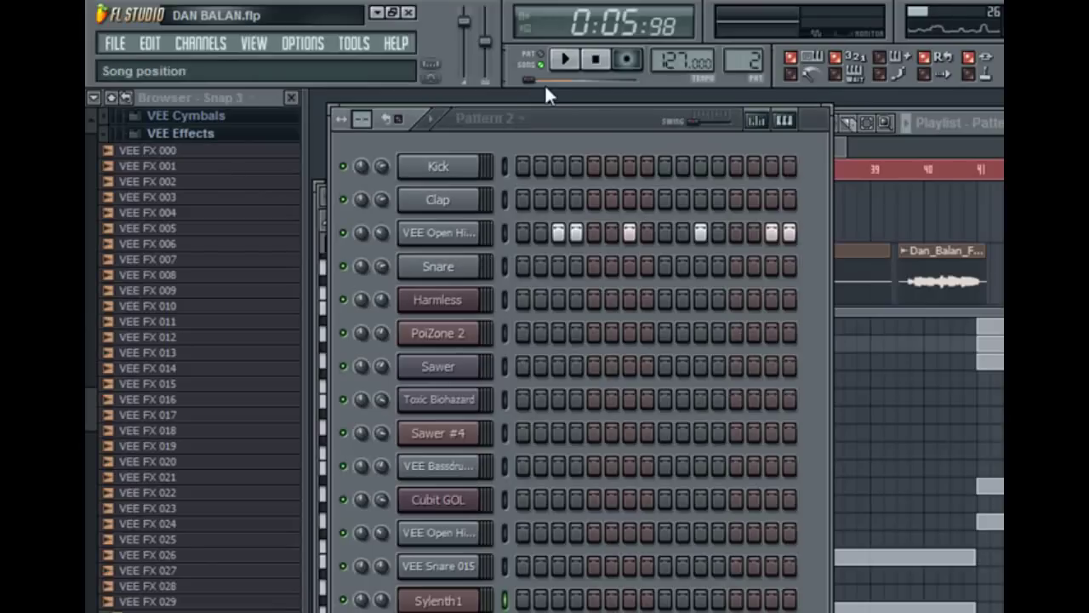
pyautogui.click(564, 60)
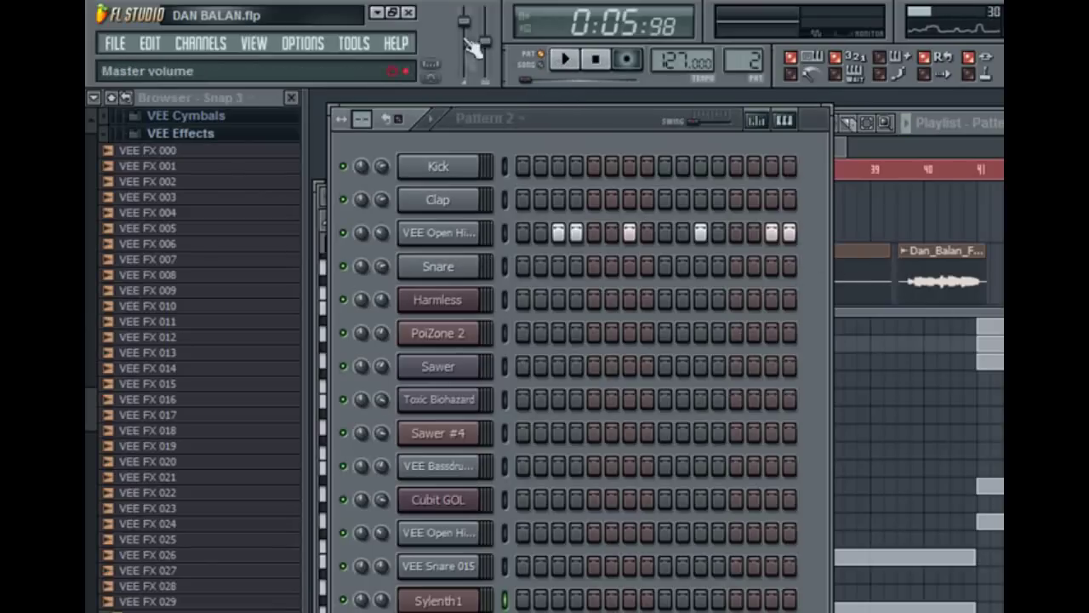
pyautogui.click(567, 60)
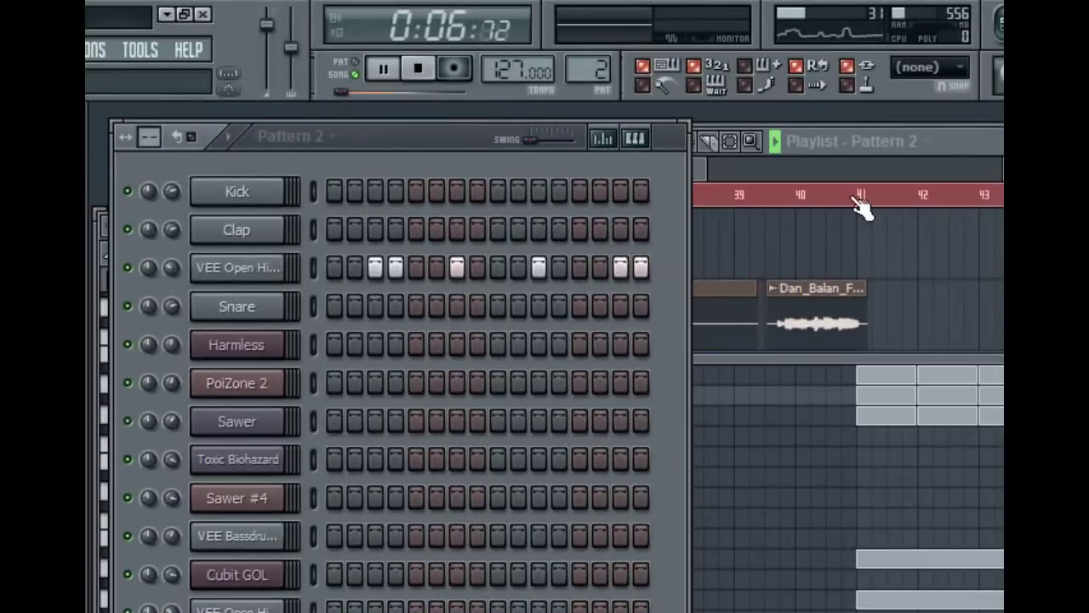
pyautogui.click(861, 208)
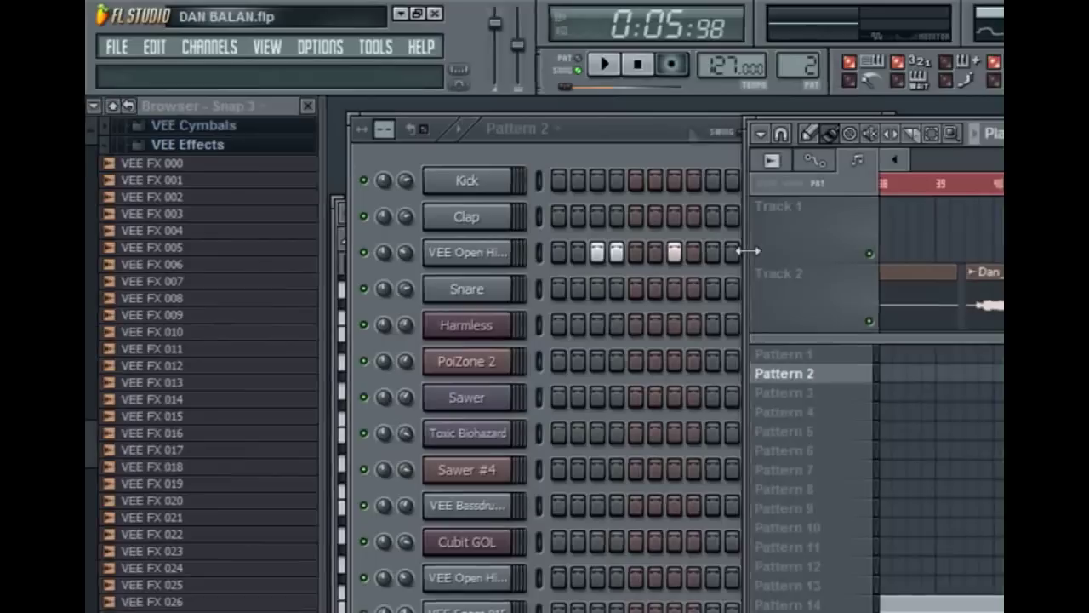
# - View Patterns 3 and 10, and play Pattern 10 alone in pattern mode before stopping it
pyautogui.click(818, 394)
pyautogui.click(832, 533)
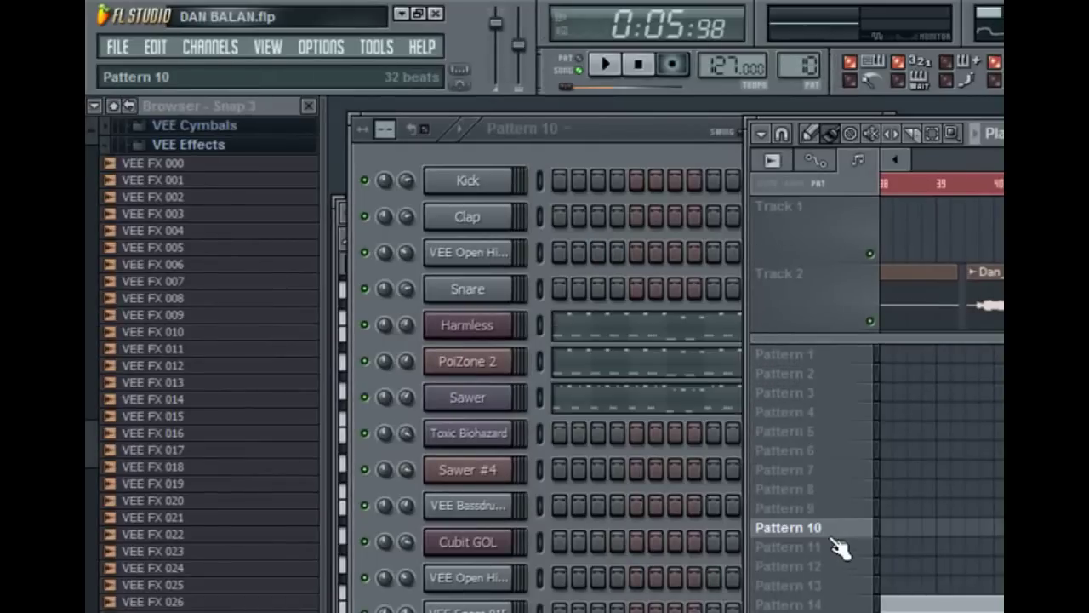
pyautogui.click(633, 137)
pyautogui.click(578, 65)
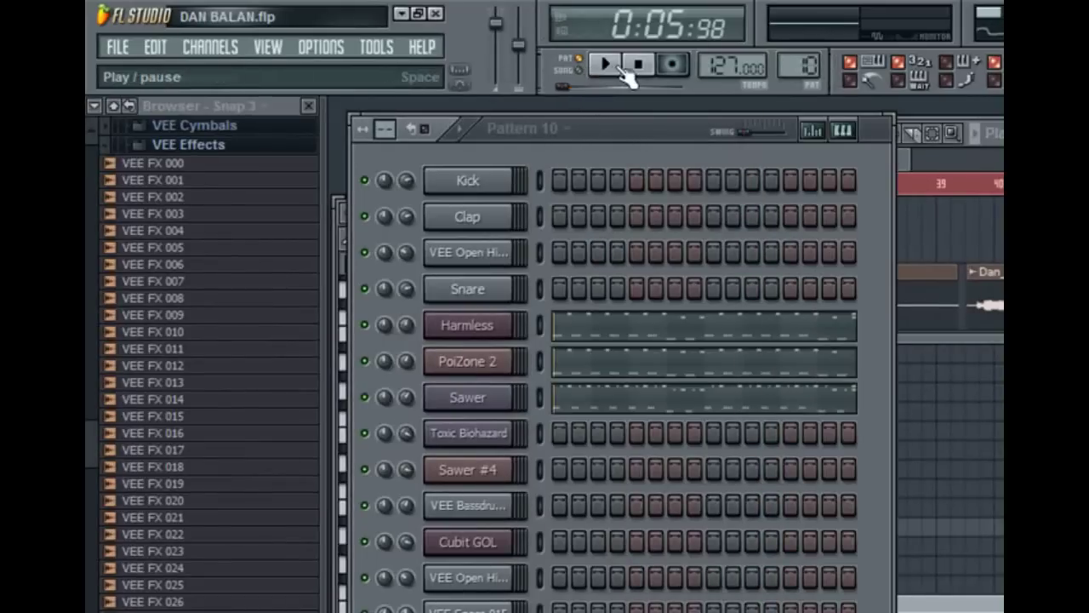
pyautogui.click(605, 64)
pyautogui.click(638, 64)
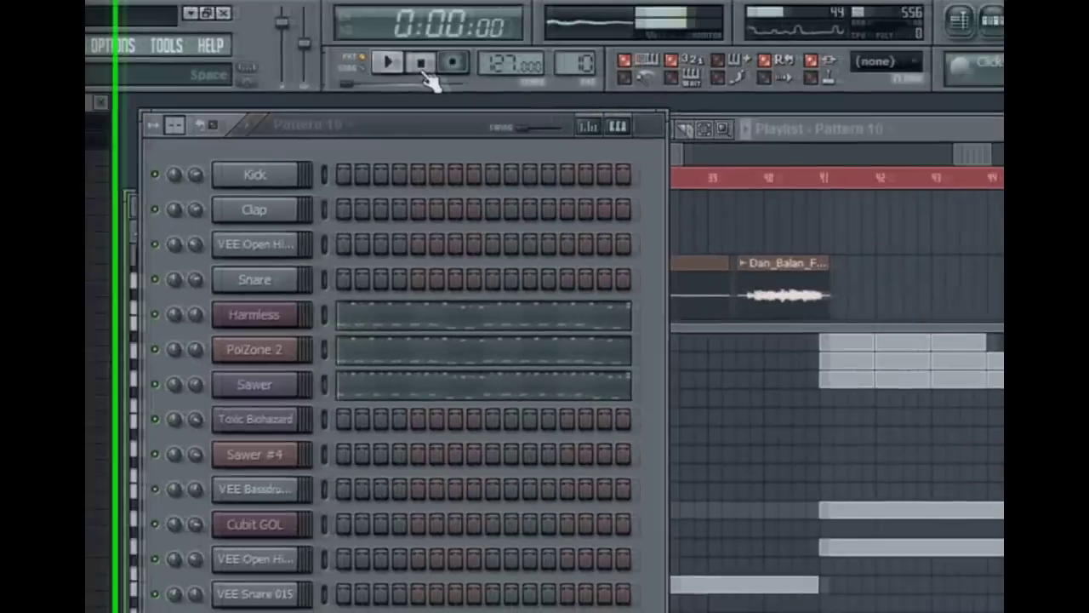
# - Select Pattern 12 in the playlist and play its Toxic Biohazard and Sawer #4 parts alone before stopping
pyautogui.click(928, 155)
pyautogui.moveTo(928, 157); pyautogui.dragTo(936, 158)
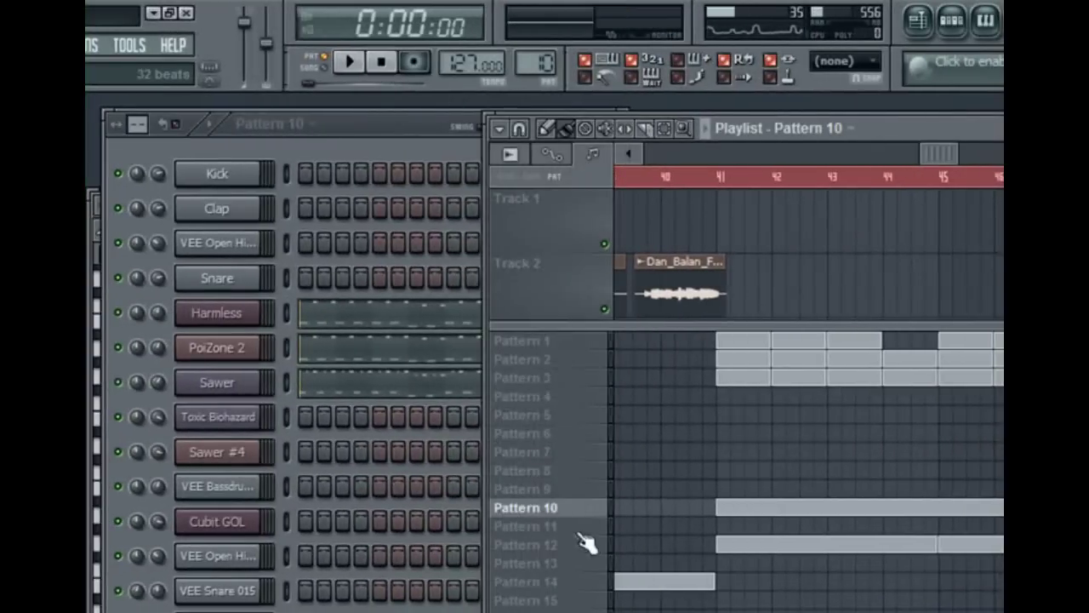
pyautogui.click(545, 545)
pyautogui.click(374, 144)
pyautogui.click(349, 62)
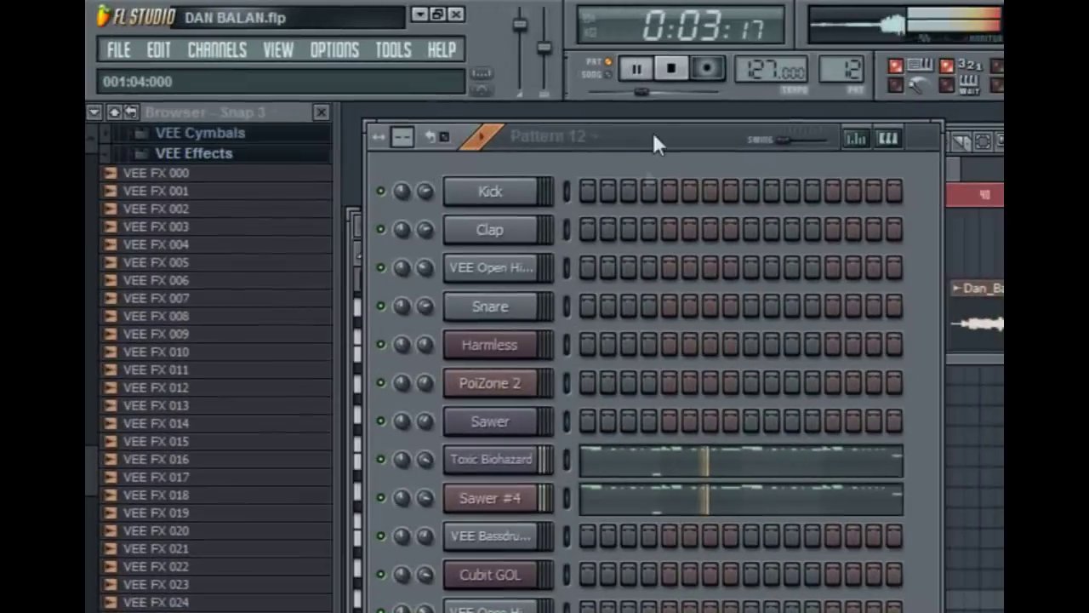
pyautogui.click(671, 68)
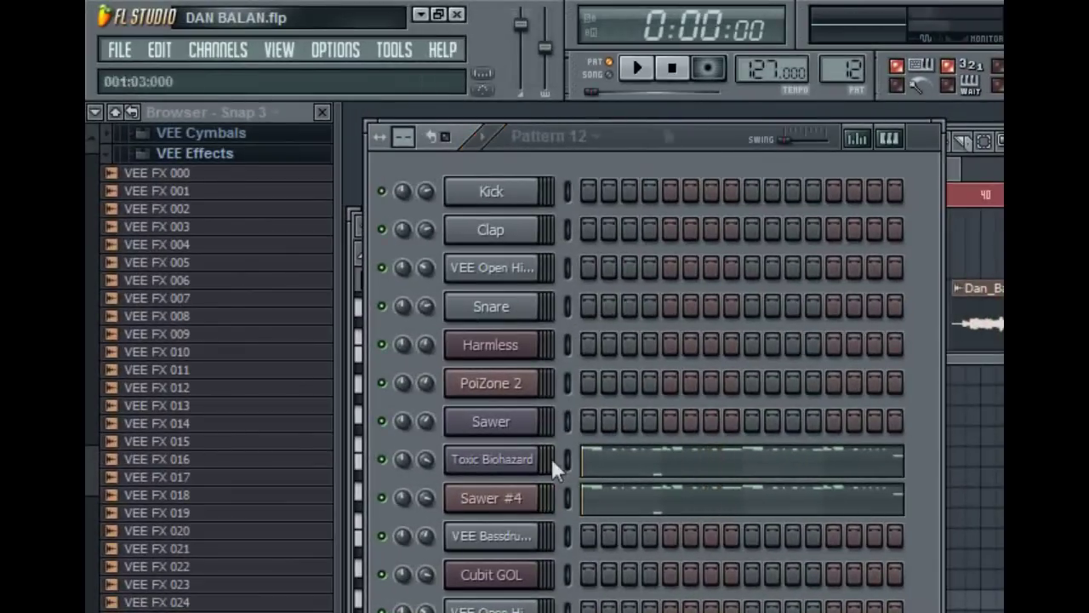
# - Open the Sawer #4 synth and examine its Pattern 12 notes through bar 4 in the piano roll
pyautogui.click(493, 501)
pyautogui.moveTo(892, 167); pyautogui.dragTo(834, 176)
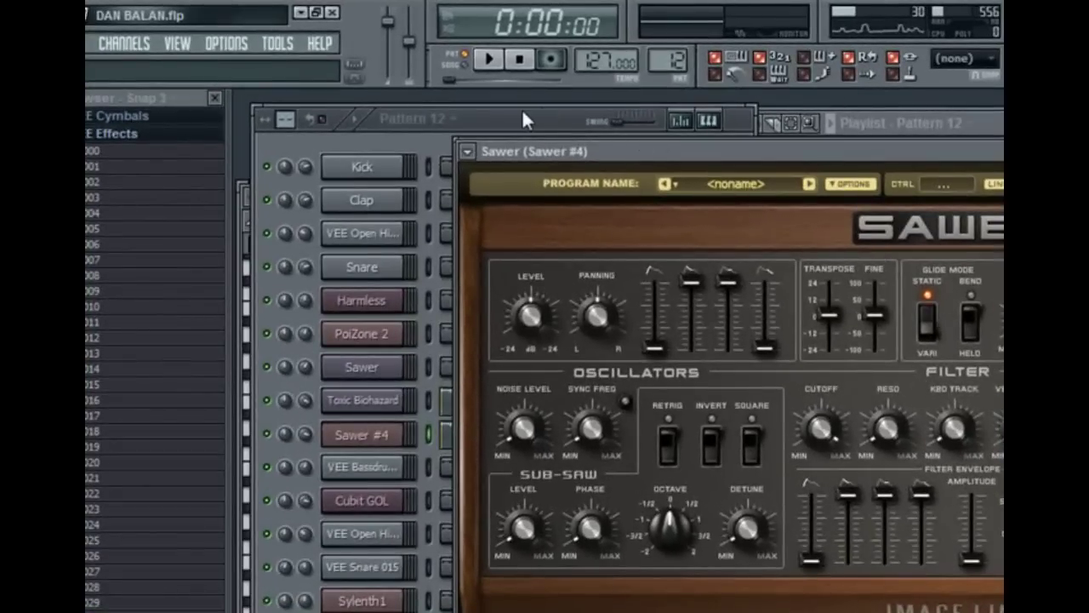
pyautogui.click(521, 108)
pyautogui.click(523, 436)
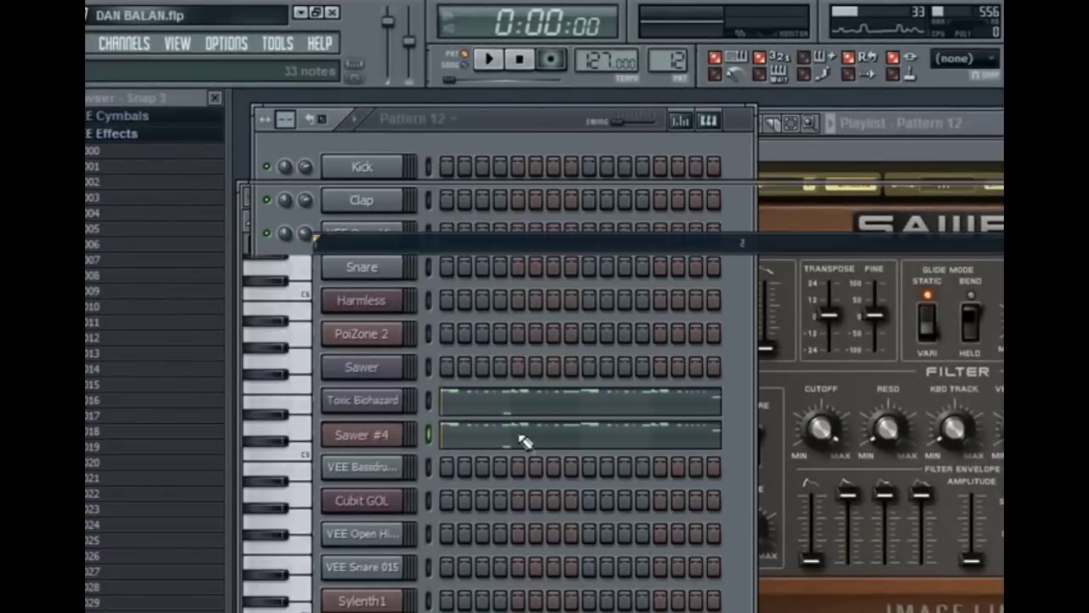
pyautogui.moveTo(788, 209); pyautogui.dragTo(924, 160)
pyautogui.scroll(-15, 729, 498)
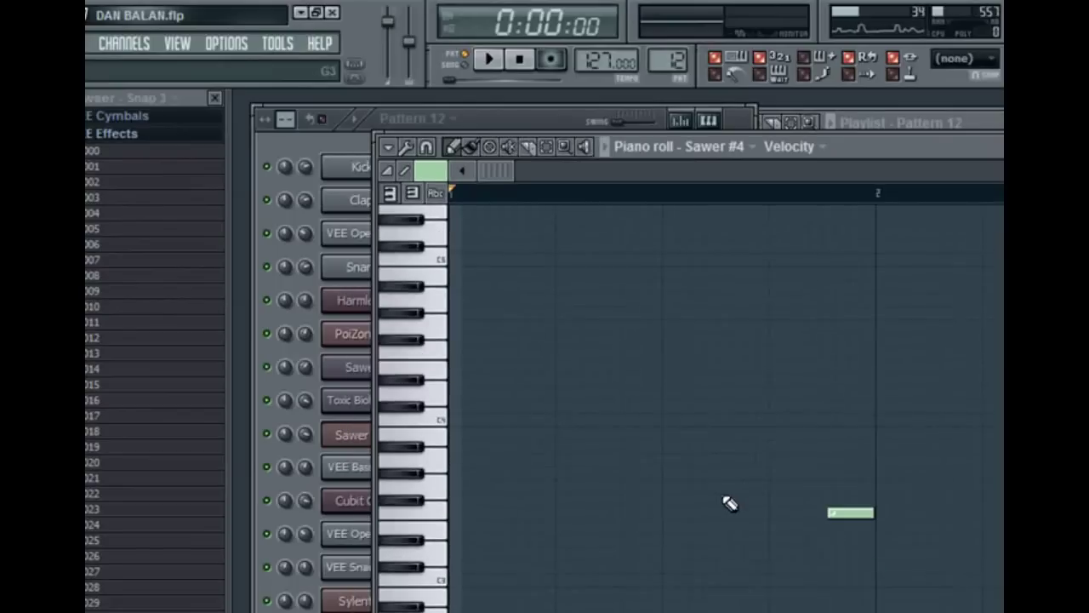
pyautogui.scroll(-10, 674, 571)
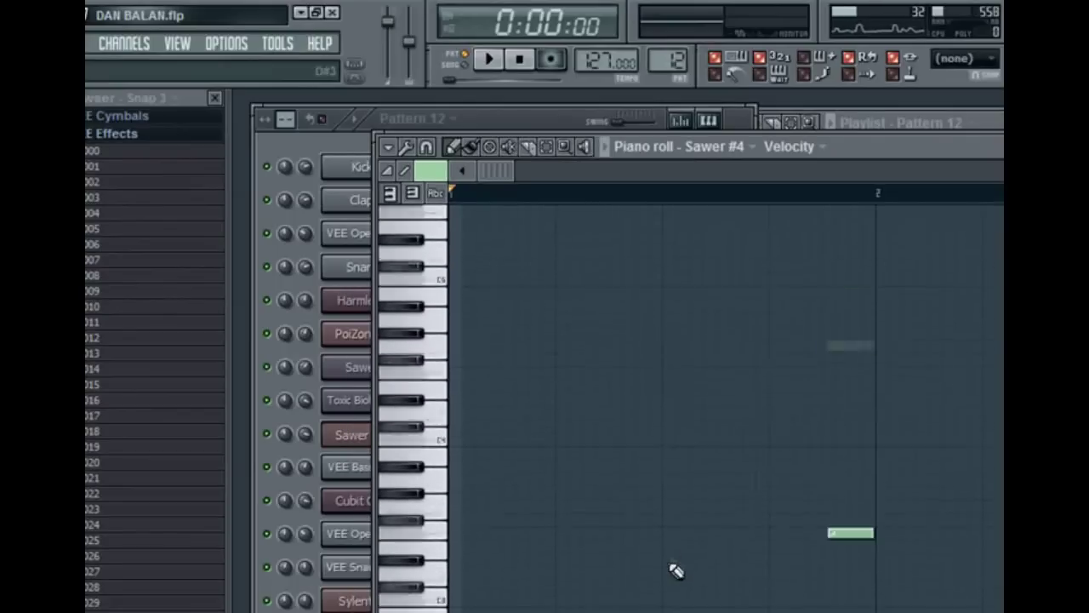
pyautogui.scroll(5, 673, 571)
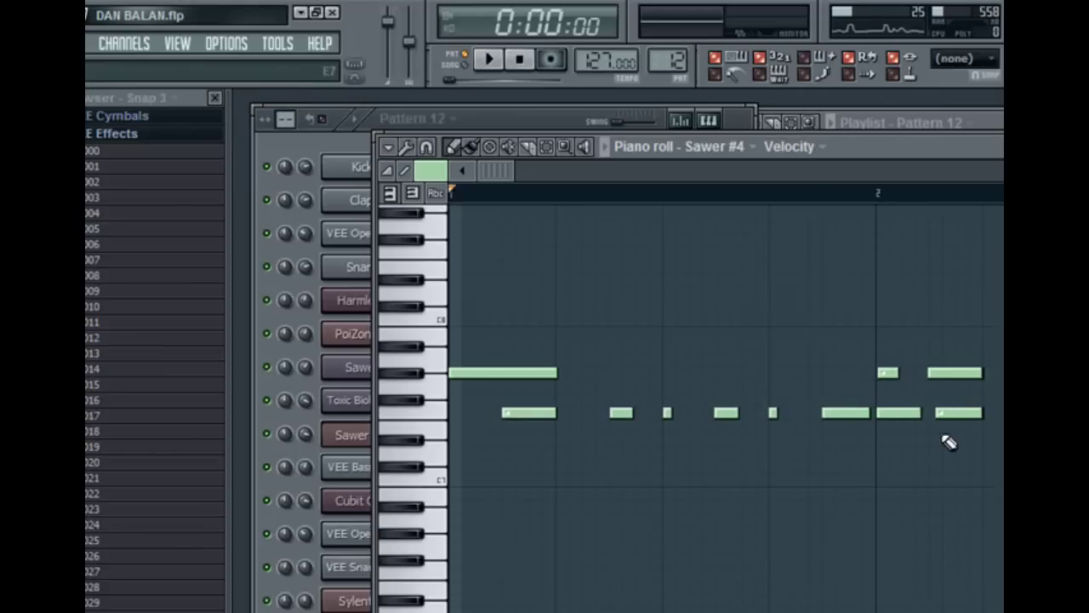
pyautogui.moveTo(502, 170); pyautogui.dragTo(649, 171)
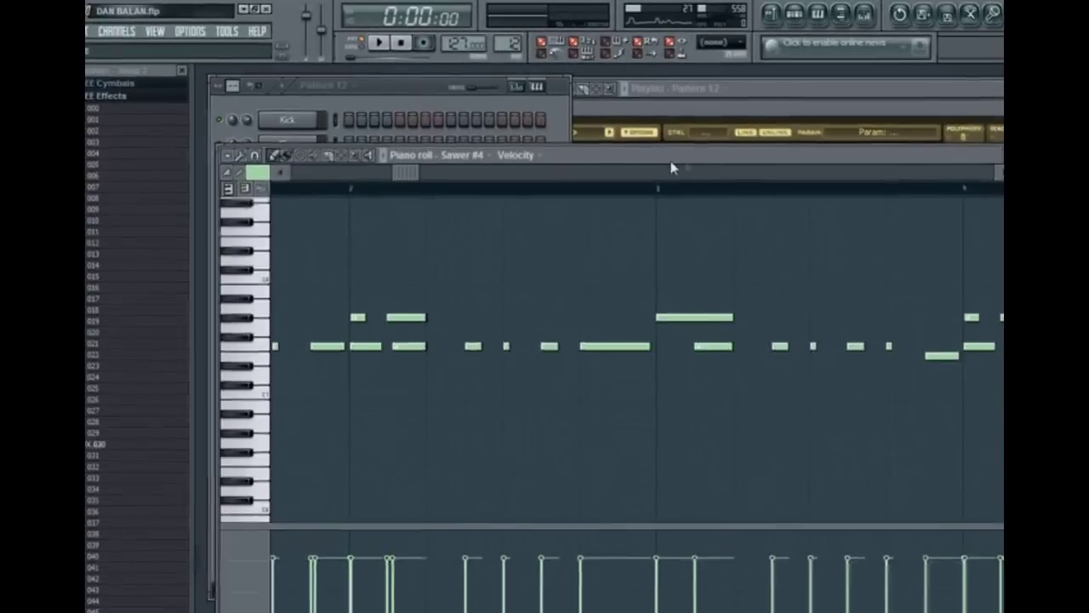
pyautogui.press('Escape')
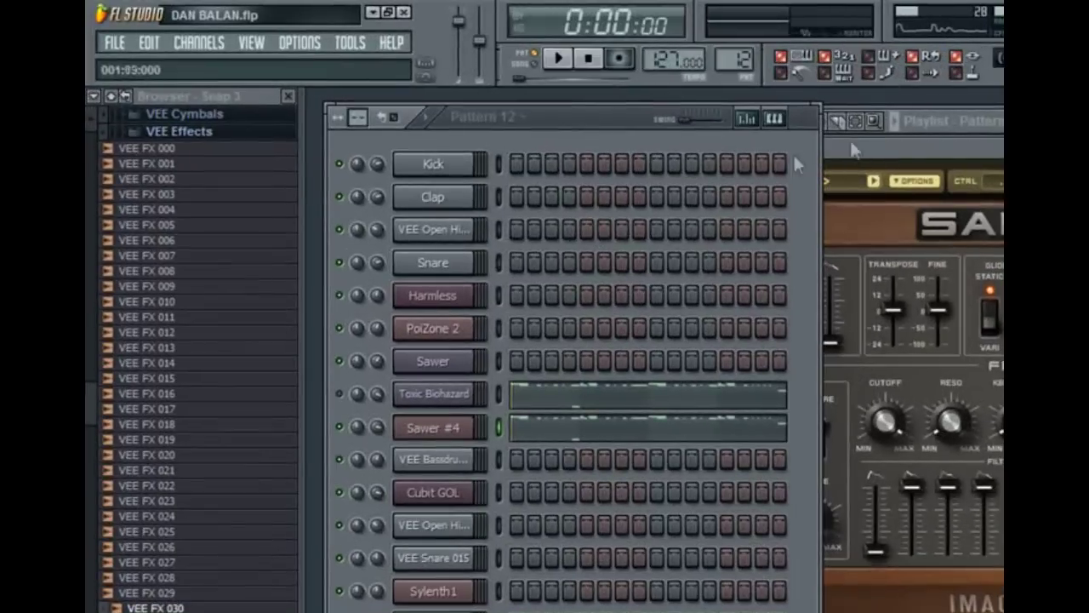
# - Play Pattern 12 several times in pattern mode, with both synth layers and with Sawer #4 muted
pyautogui.click(593, 102)
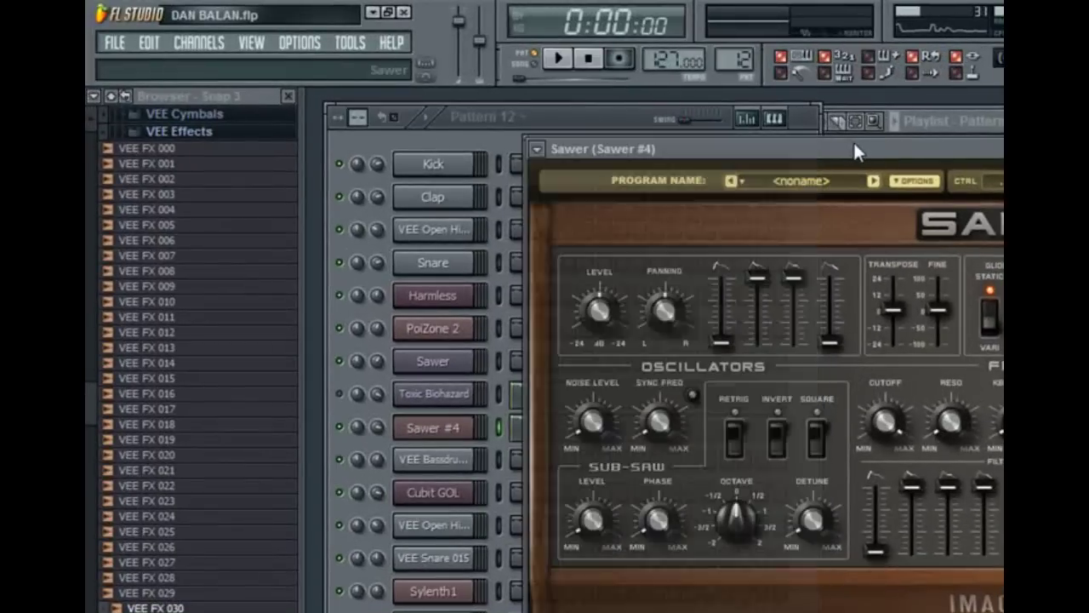
pyautogui.click(559, 58)
pyautogui.click(584, 144)
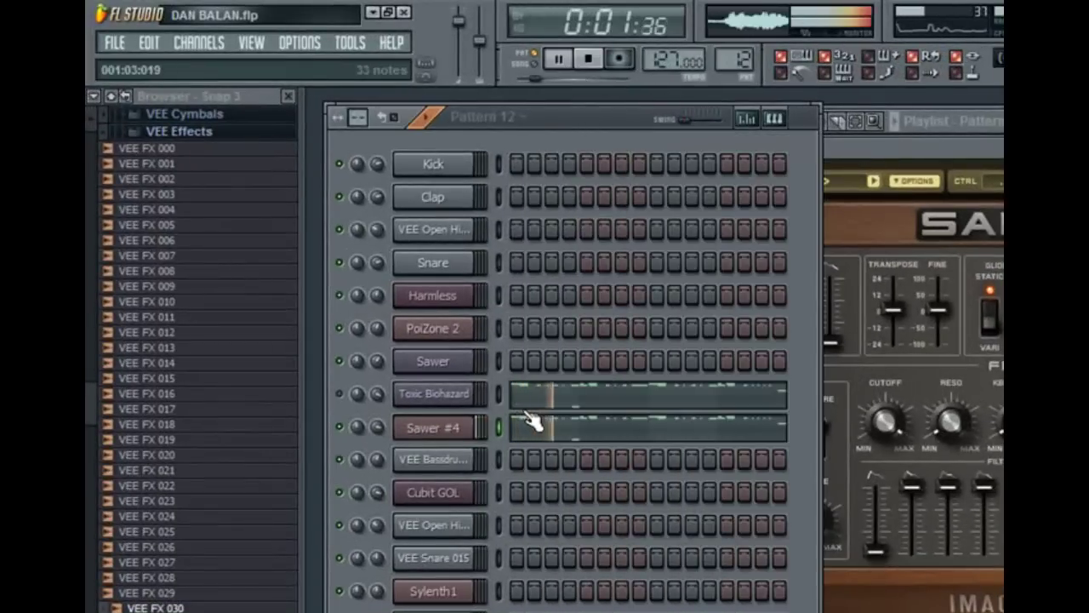
pyautogui.click(588, 58)
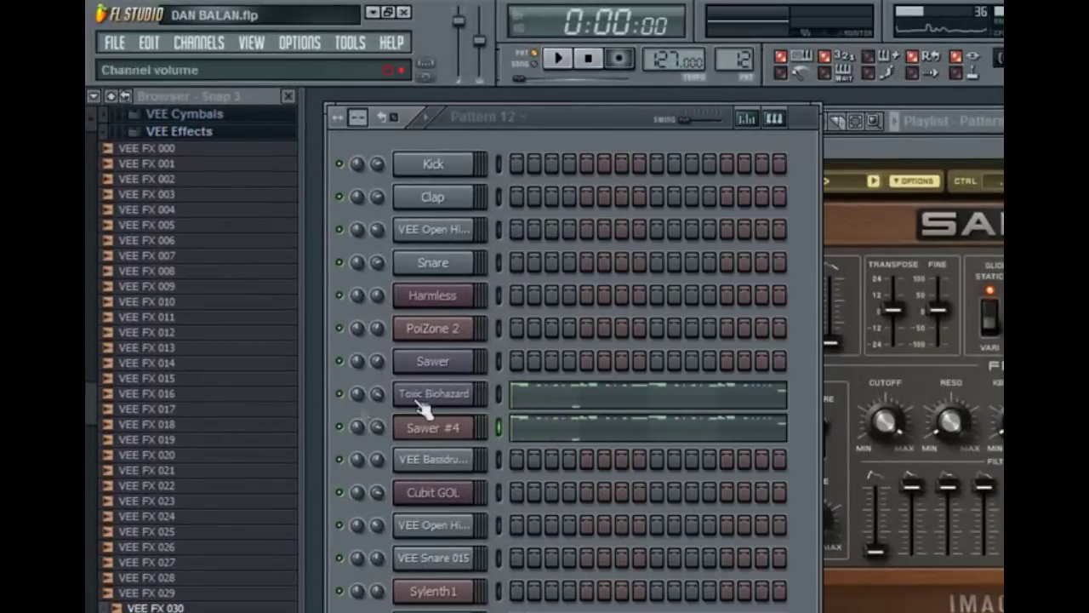
pyautogui.click(565, 63)
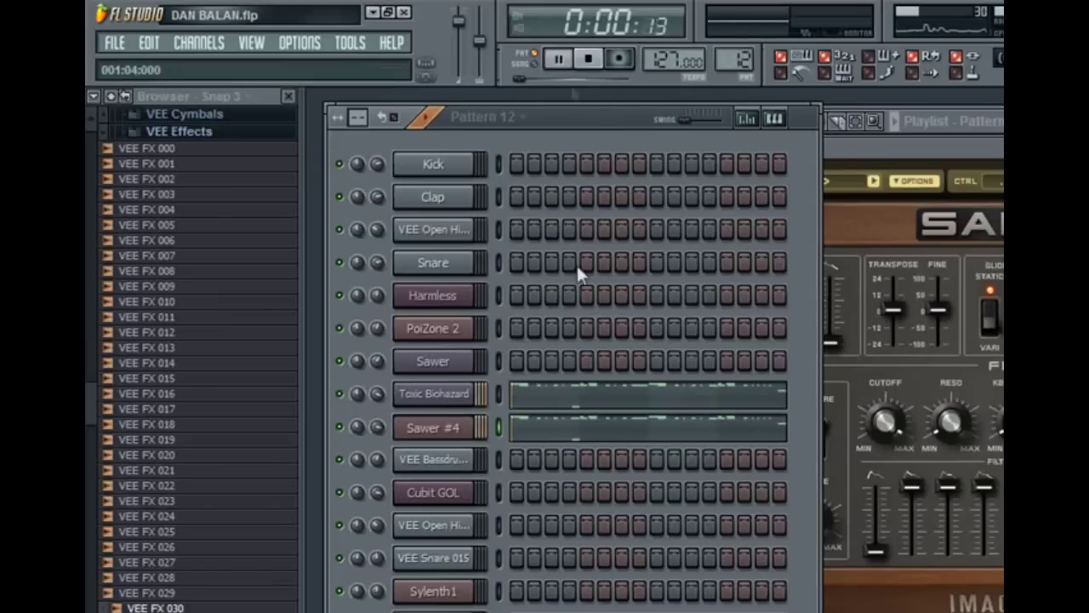
pyautogui.click(591, 61)
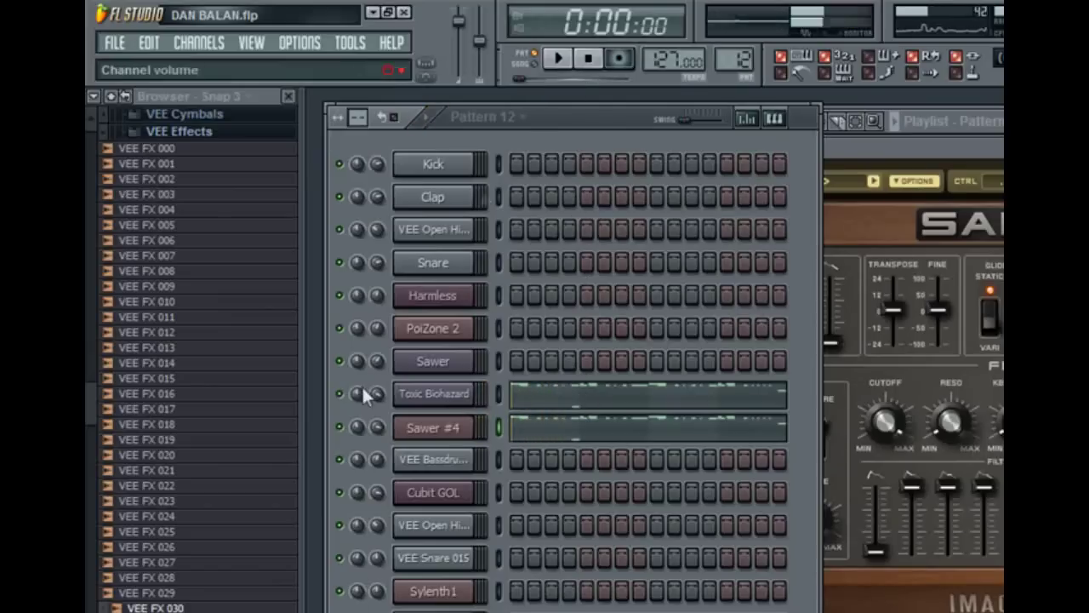
pyautogui.click(565, 62)
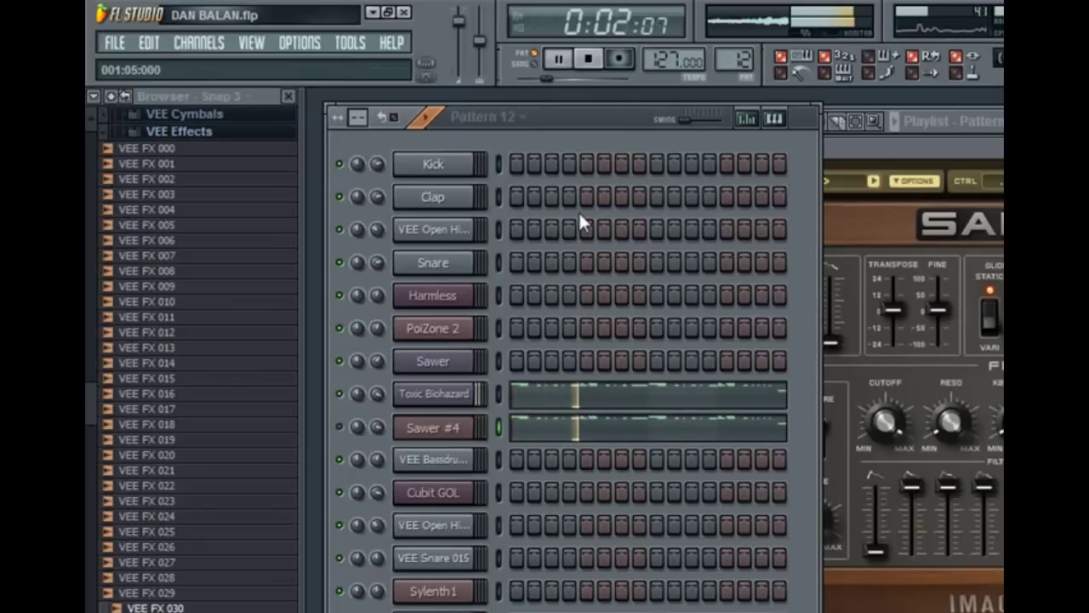
pyautogui.click(588, 58)
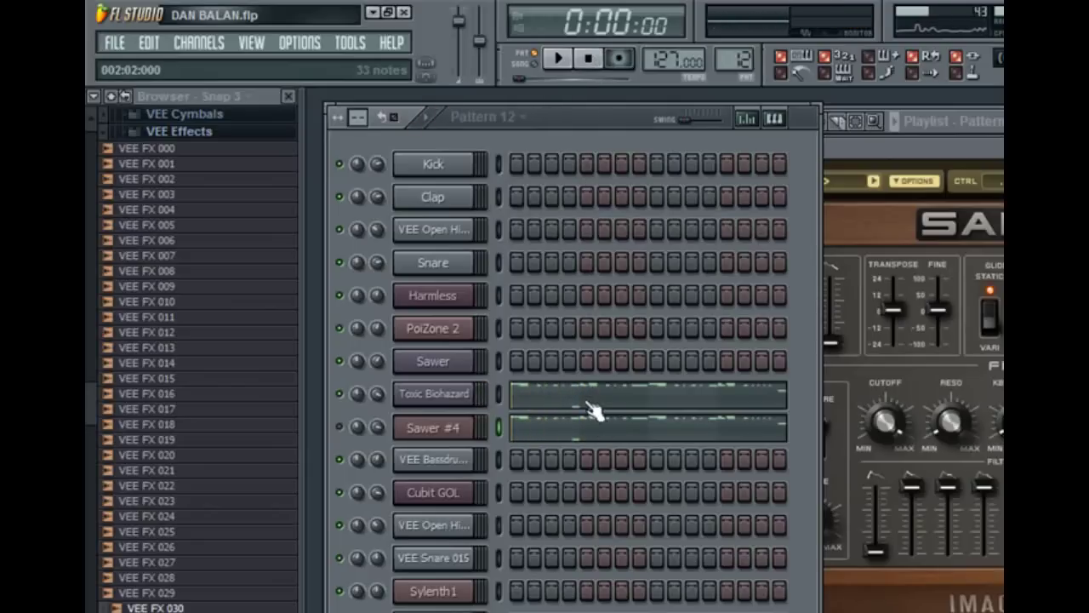
# - Inspect Toxic Biohazard's LED GargleSynth program and play Pattern 12 with both synth layers before stopping
pyautogui.click(460, 398)
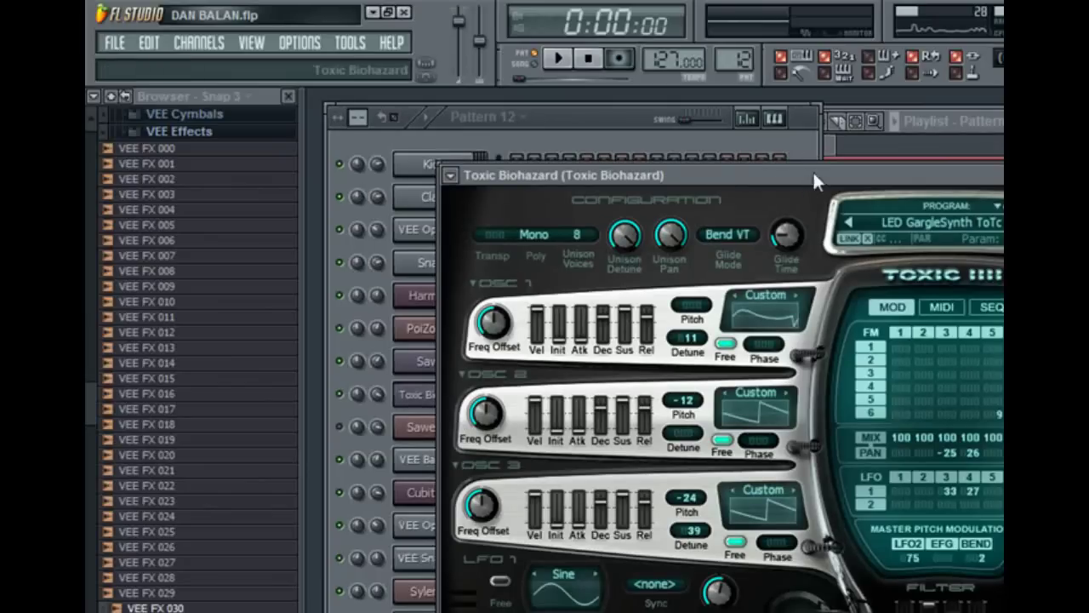
pyautogui.moveTo(815, 173); pyautogui.dragTo(836, 151)
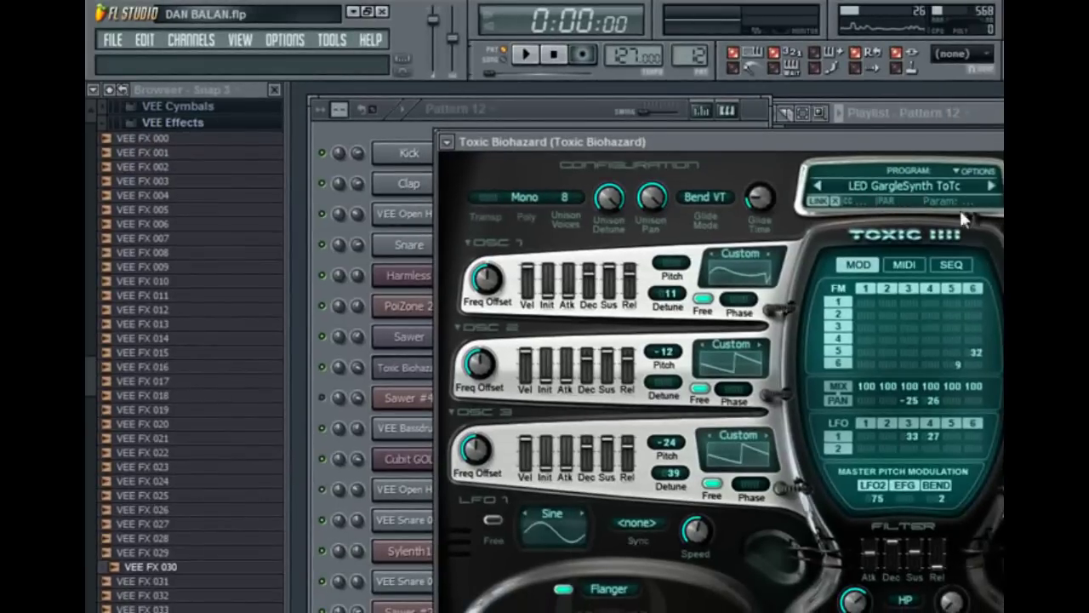
pyautogui.moveTo(842, 148); pyautogui.dragTo(897, 159)
pyautogui.click(568, 106)
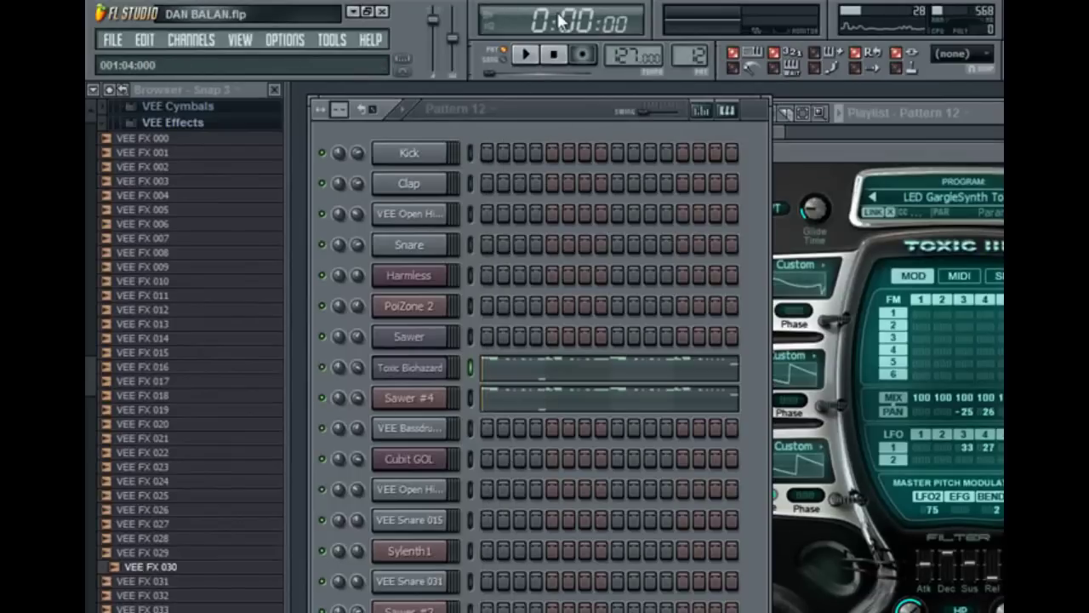
pyautogui.click(525, 53)
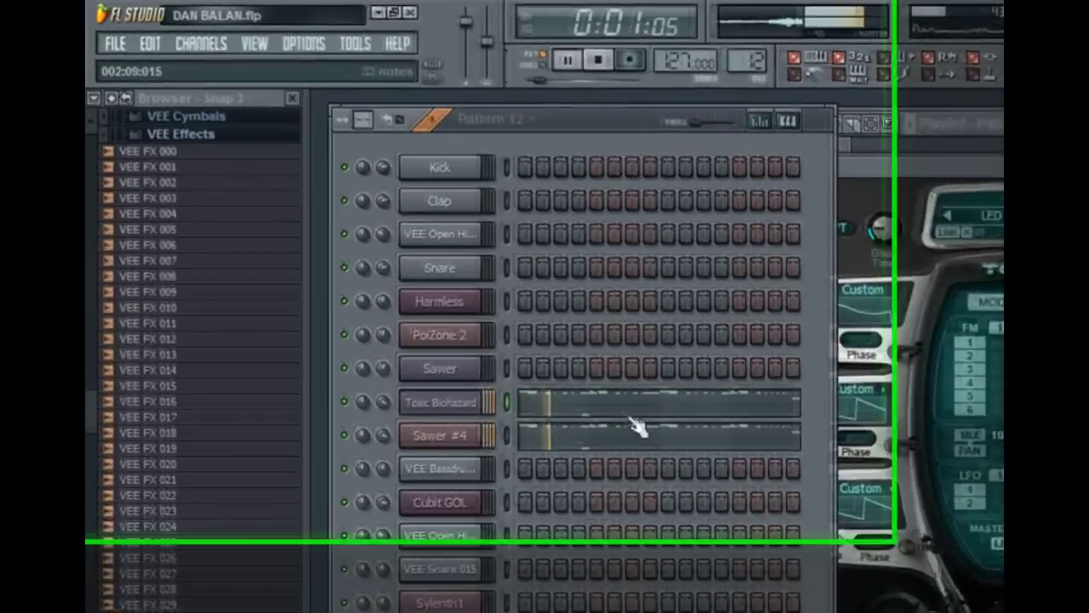
pyautogui.click(599, 60)
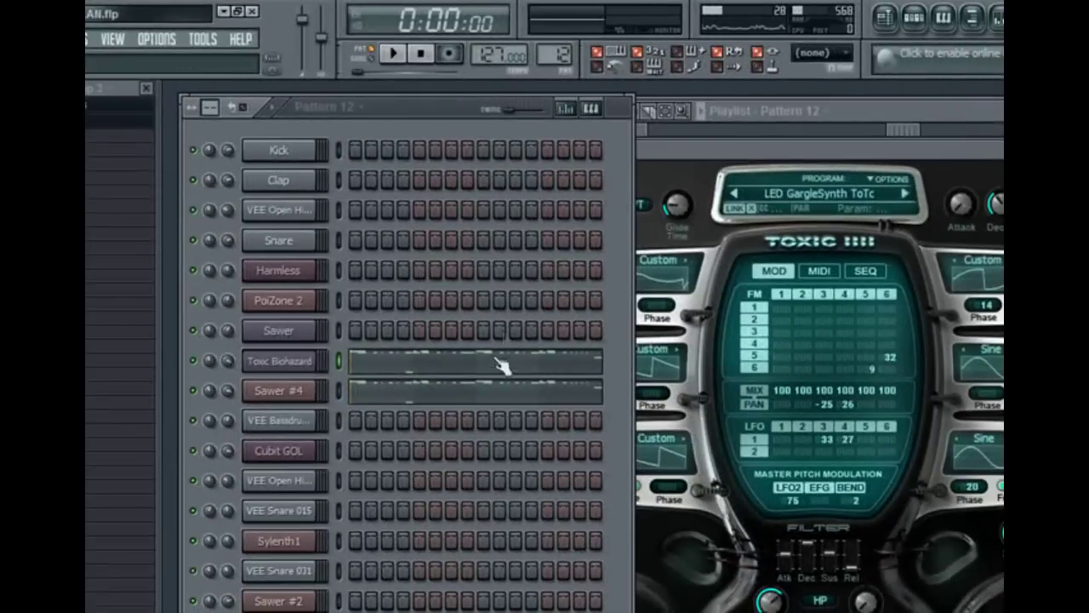
# - Look over the playlist between bars 39 and 52 to see where Patterns 10 and 12 are placed
pyautogui.click(896, 130)
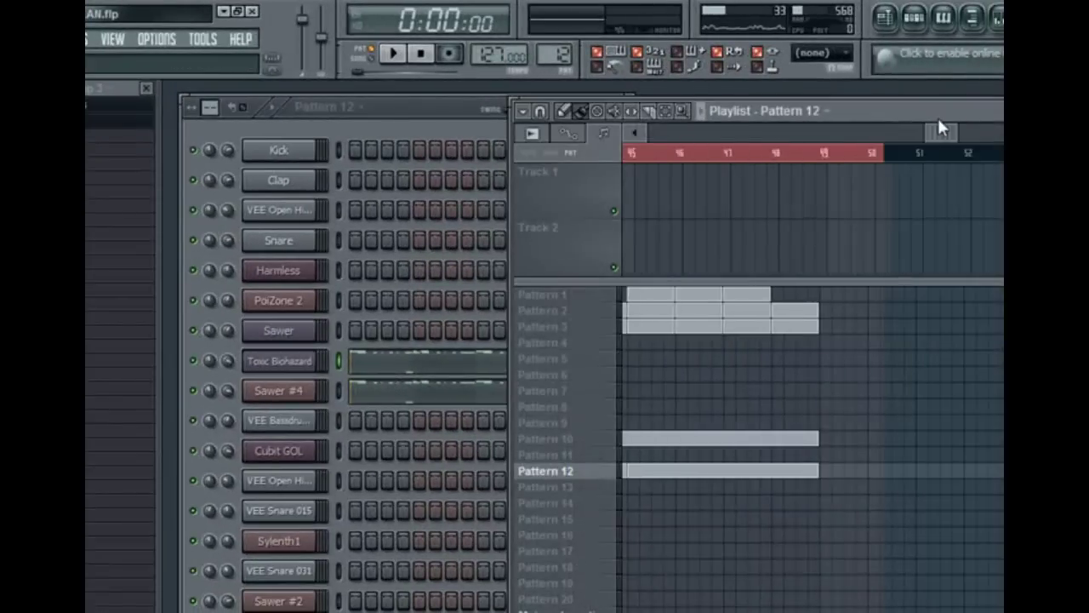
pyautogui.moveTo(894, 144); pyautogui.dragTo(892, 144)
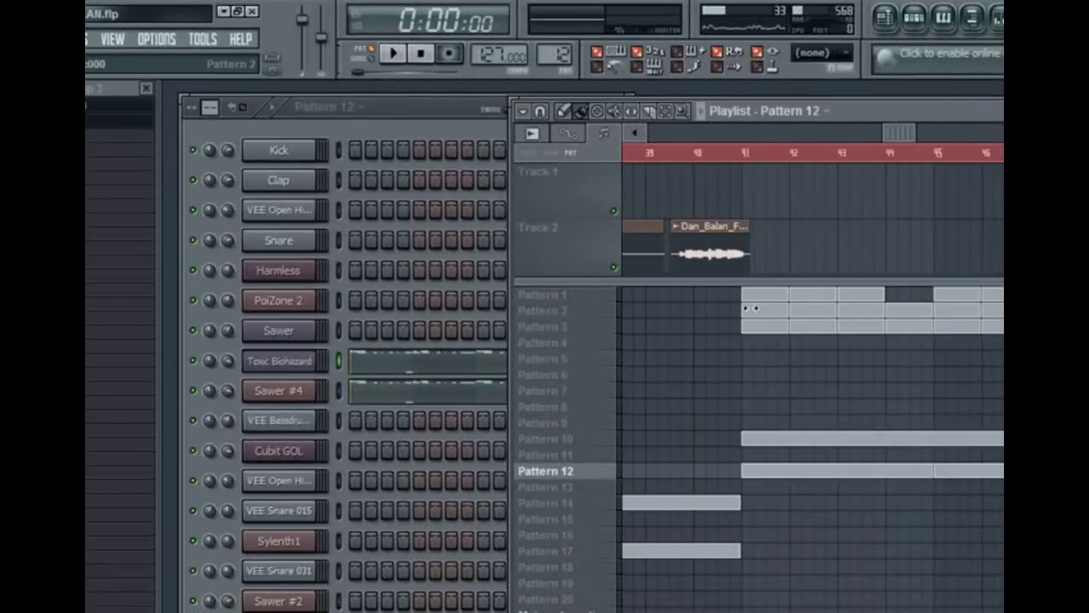
pyautogui.moveTo(742, 281); pyautogui.dragTo(723, 269)
pyautogui.click(434, 108)
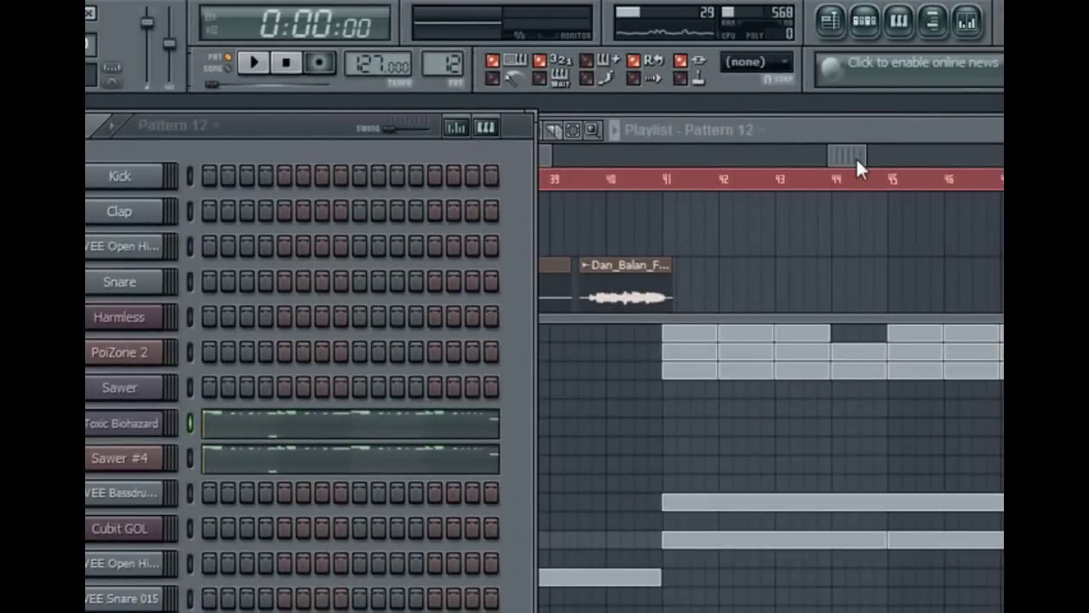
# - Show the effect clips around bar 9 on Tracks 6 to 8 and inspect VEE FX 019's channel settings
pyautogui.moveTo(856, 158); pyautogui.dragTo(595, 155)
pyautogui.moveTo(953, 321); pyautogui.dragTo(942, 579)
pyautogui.scroll(-5, 953, 372)
pyautogui.scroll(1, 927, 365)
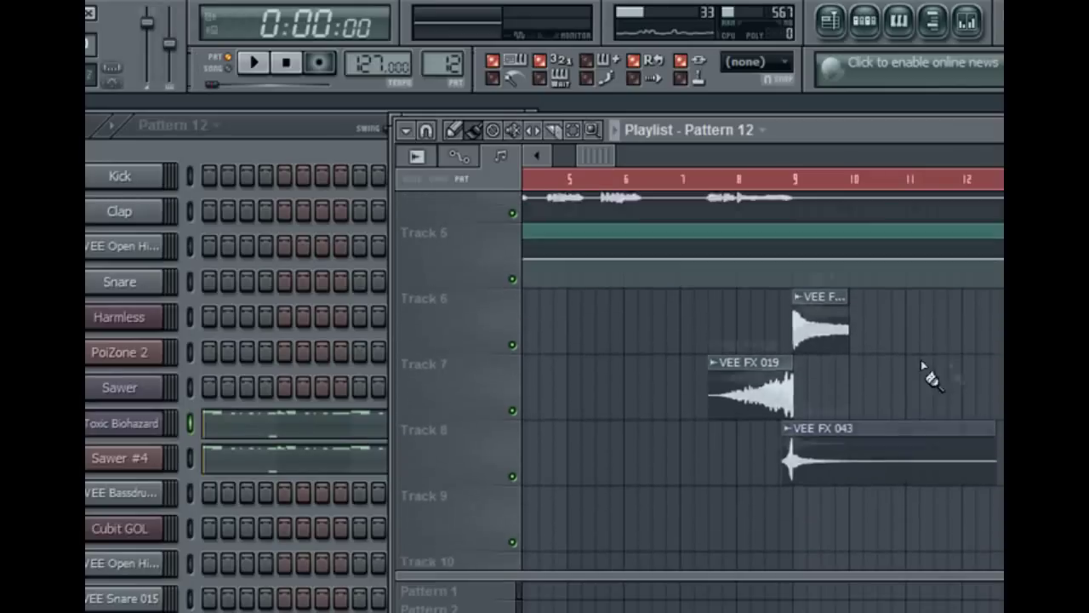
pyautogui.moveTo(602, 161); pyautogui.dragTo(611, 161)
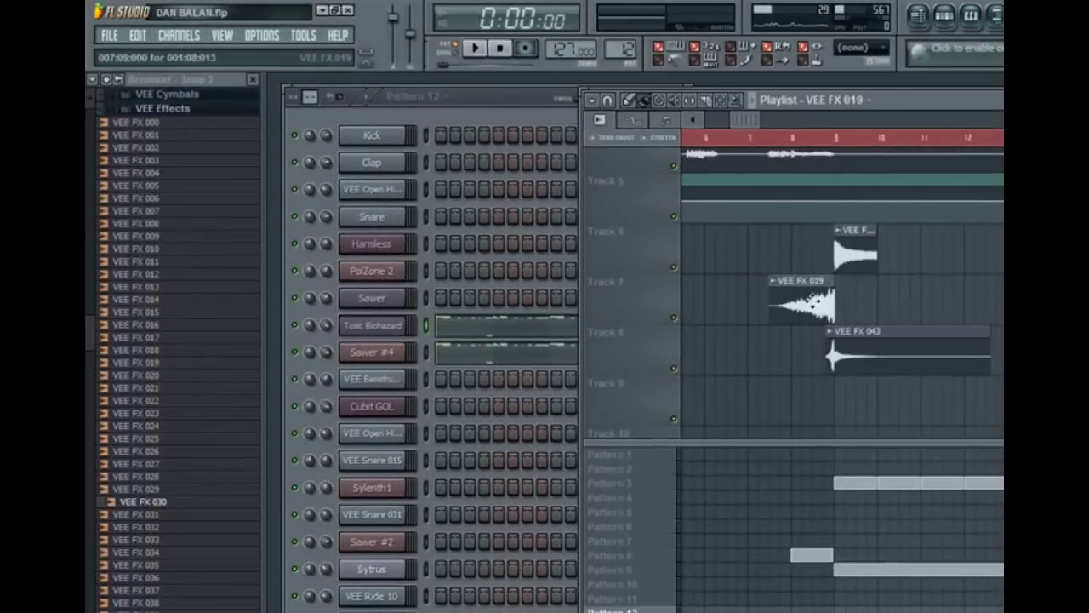
pyautogui.doubleClick(810, 300)
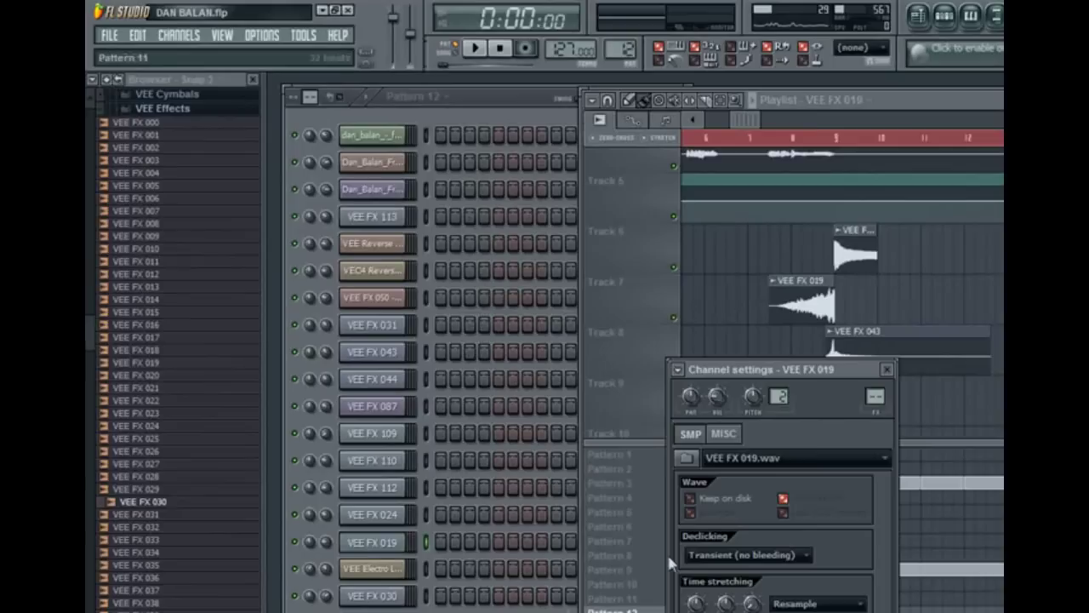
pyautogui.moveTo(817, 380); pyautogui.dragTo(524, 156)
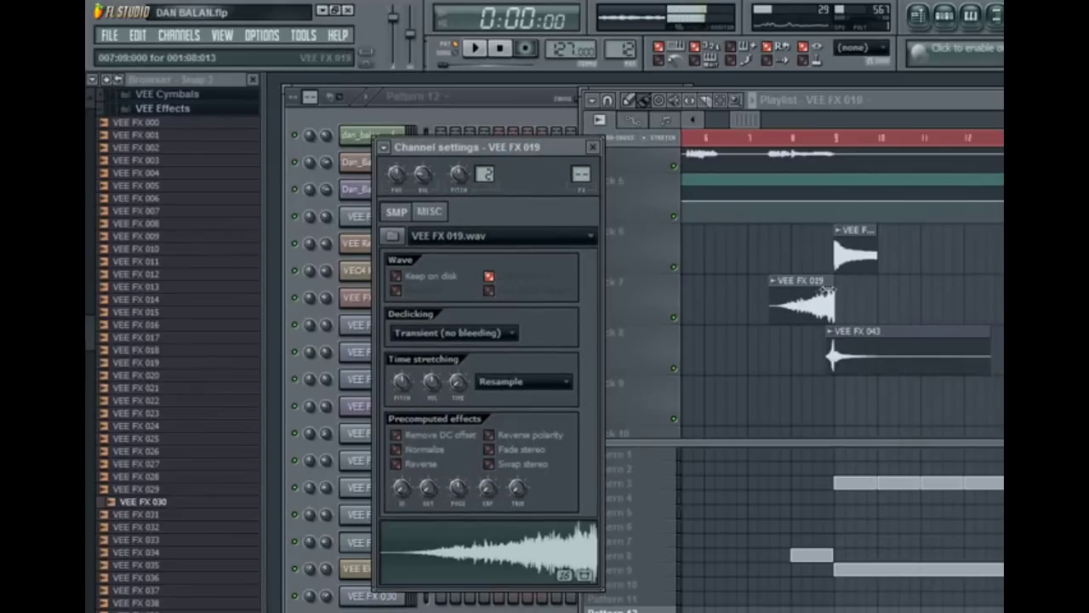
pyautogui.click(593, 148)
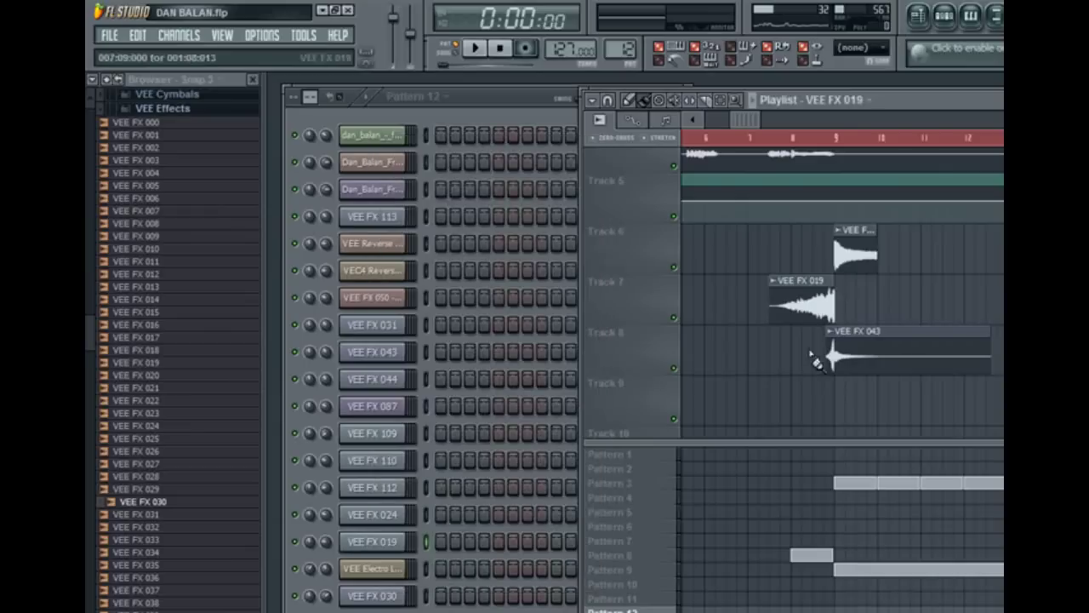
# - Preview the VEE FX 043 clip's waveform in its channel settings and close them
pyautogui.doubleClick(853, 345)
pyautogui.click(456, 556)
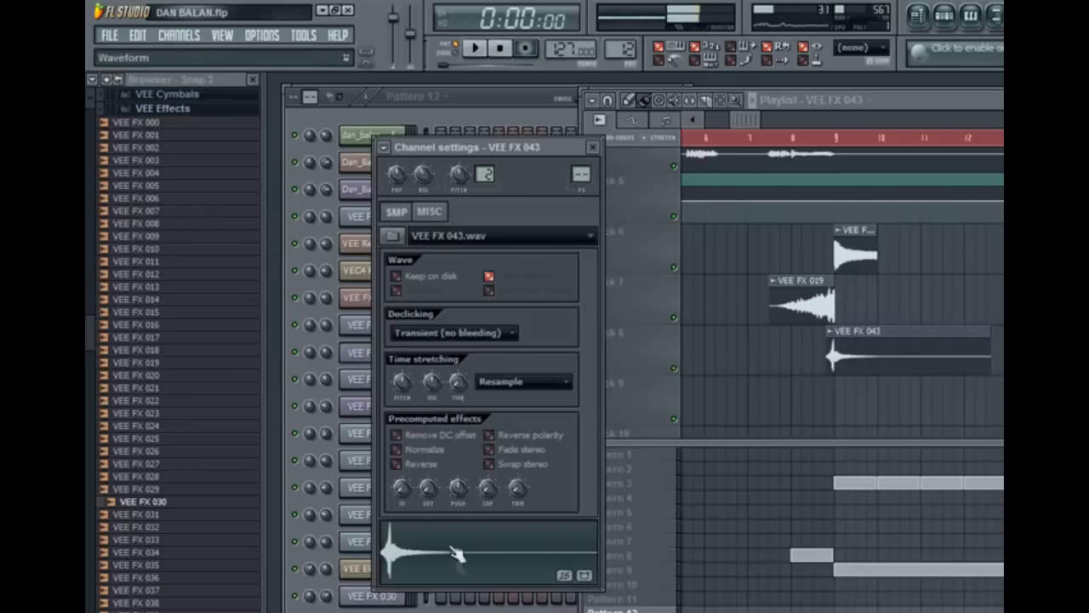
pyautogui.click(503, 50)
pyautogui.click(593, 147)
# - View the VEE FX 113 clip's channel settings and play the song from just before bar 9 to hear it
pyautogui.moveTo(741, 119)
pyautogui.mouseDown()
pyautogui.moveTo(776, 121)
pyautogui.moveTo(752, 119)
pyautogui.mouseUp()
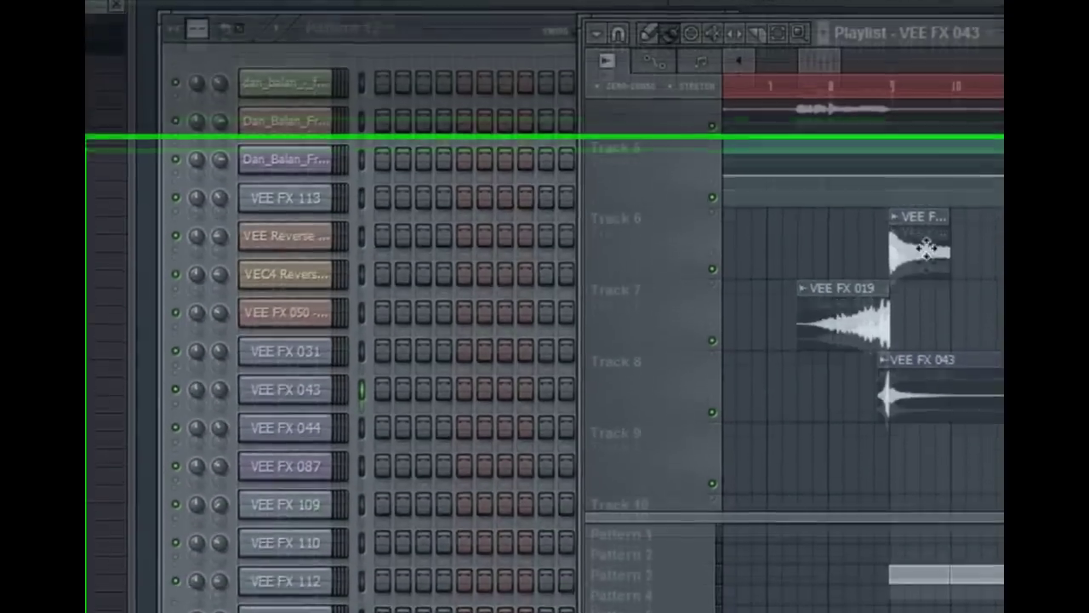
pyautogui.doubleClick(919, 347)
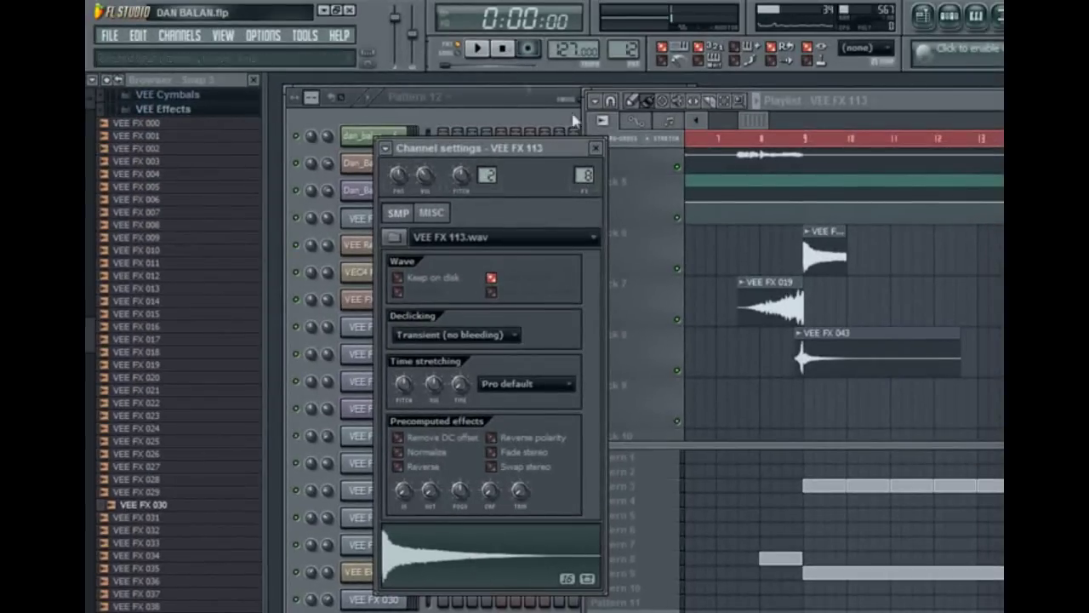
pyautogui.click(595, 149)
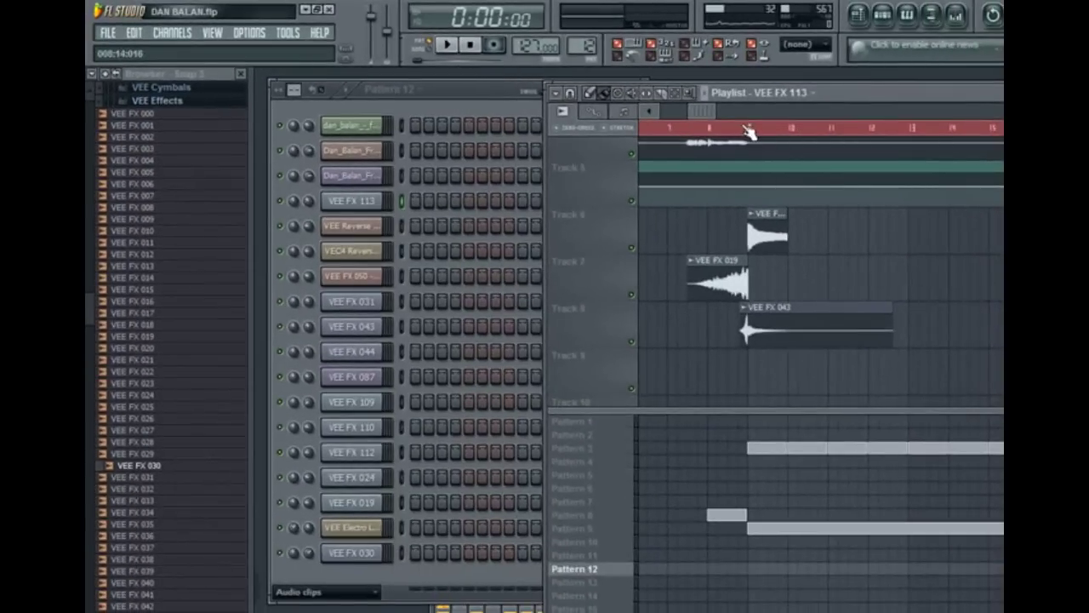
pyautogui.click(747, 127)
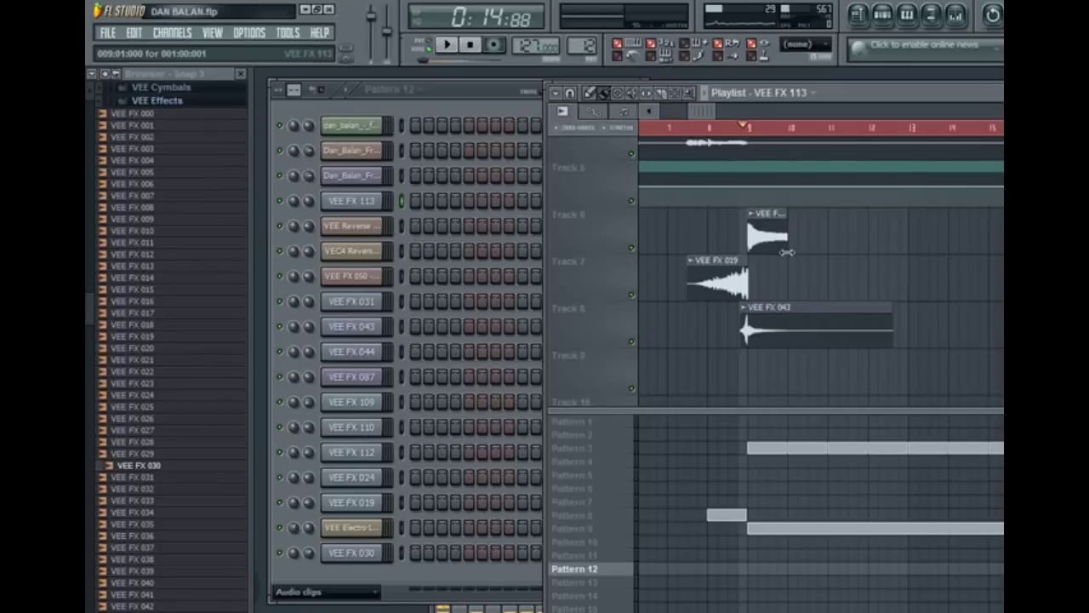
pyautogui.click(451, 45)
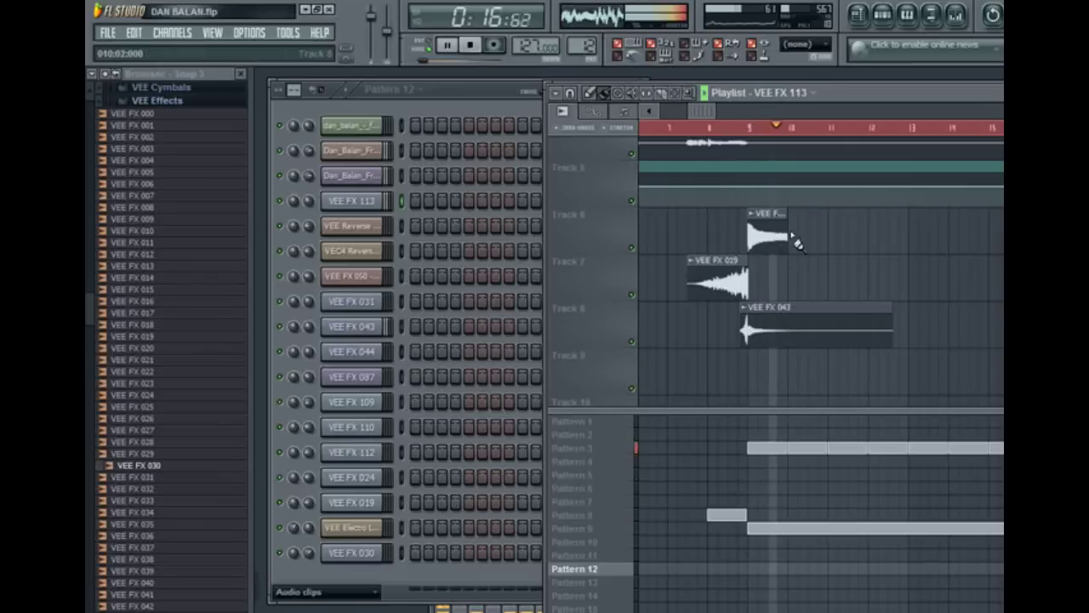
pyautogui.press('space')
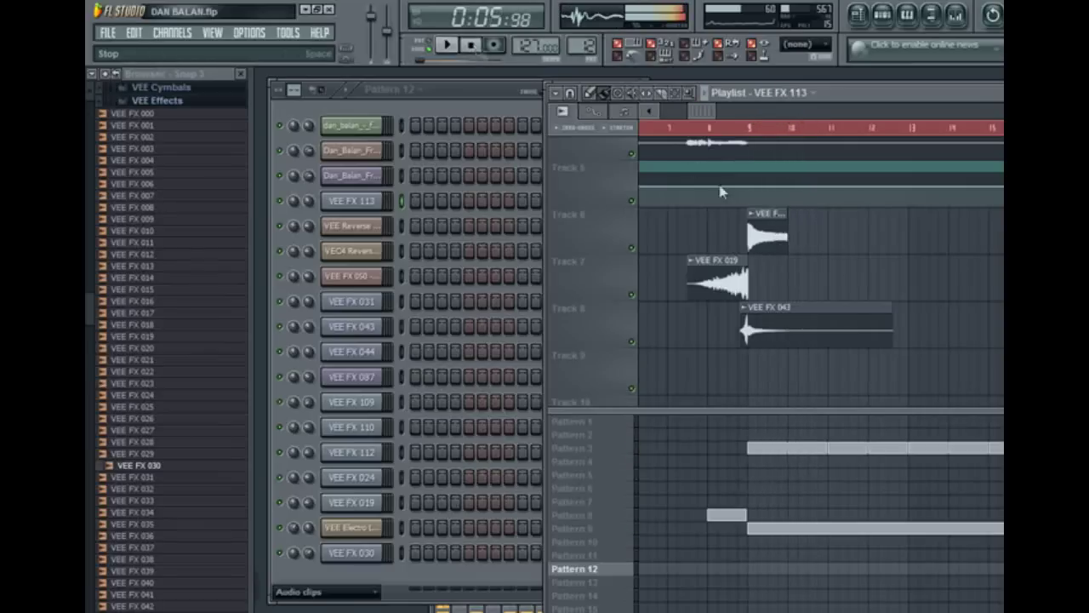
# - Show the mixer with Insert 8's effects and play the song from just before bar 9
pyautogui.click(933, 16)
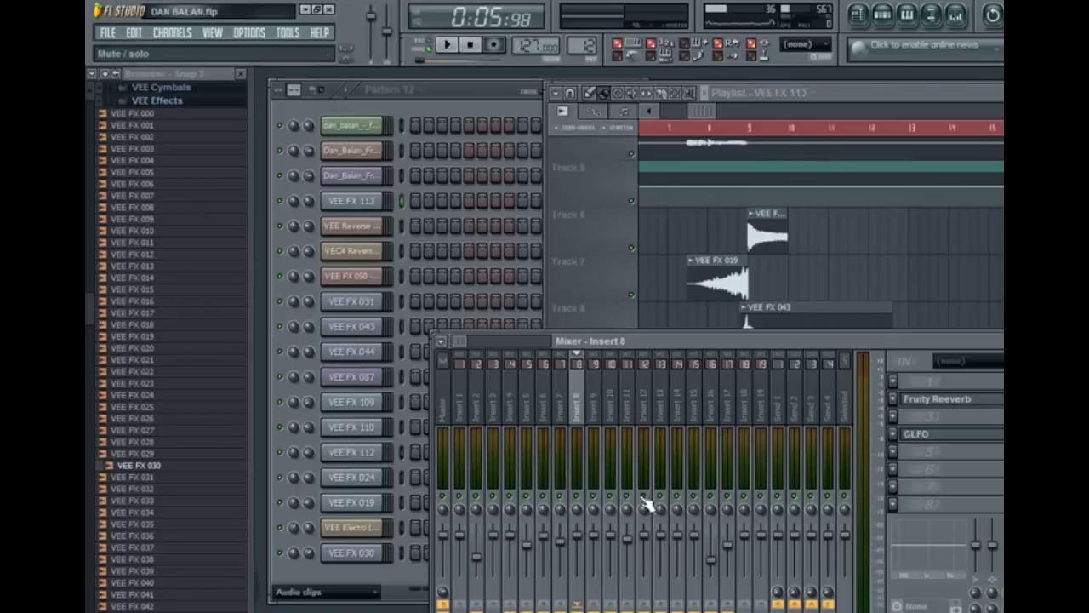
pyautogui.click(742, 128)
pyautogui.press('space')
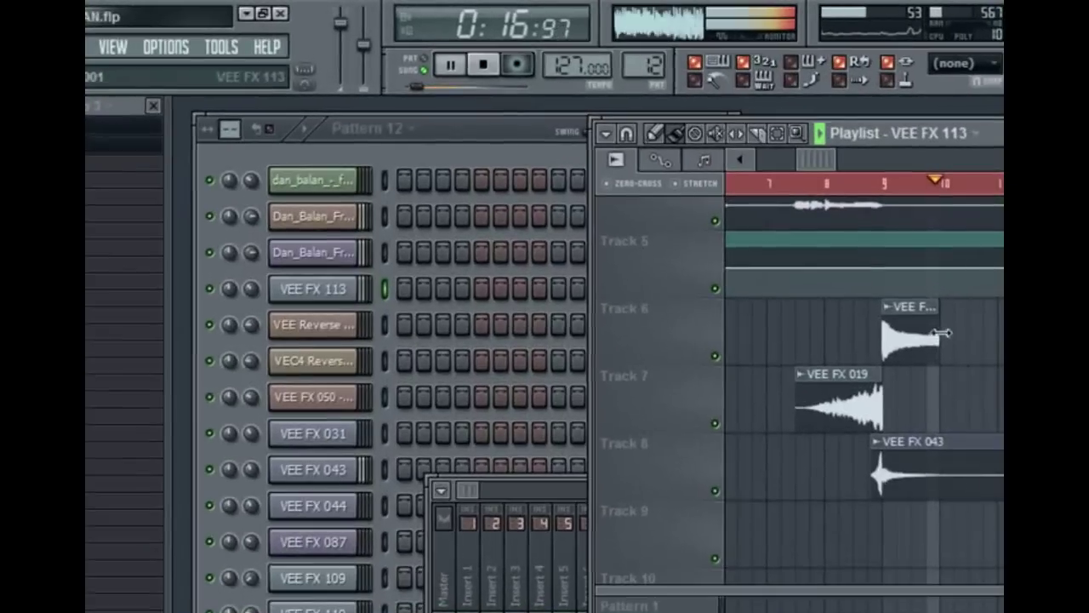
pyautogui.click(483, 65)
pyautogui.click(459, 490)
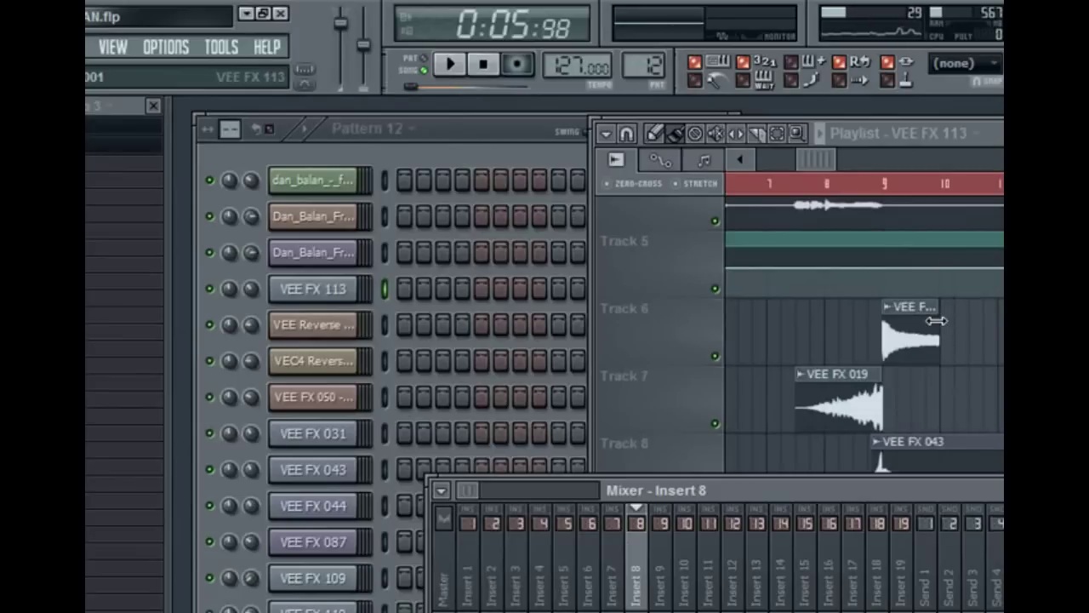
# - Check the VEE FX 113 clip's mixer assignment in its channel settings and close them
pyautogui.moveTo(817, 161); pyautogui.dragTo(813, 221)
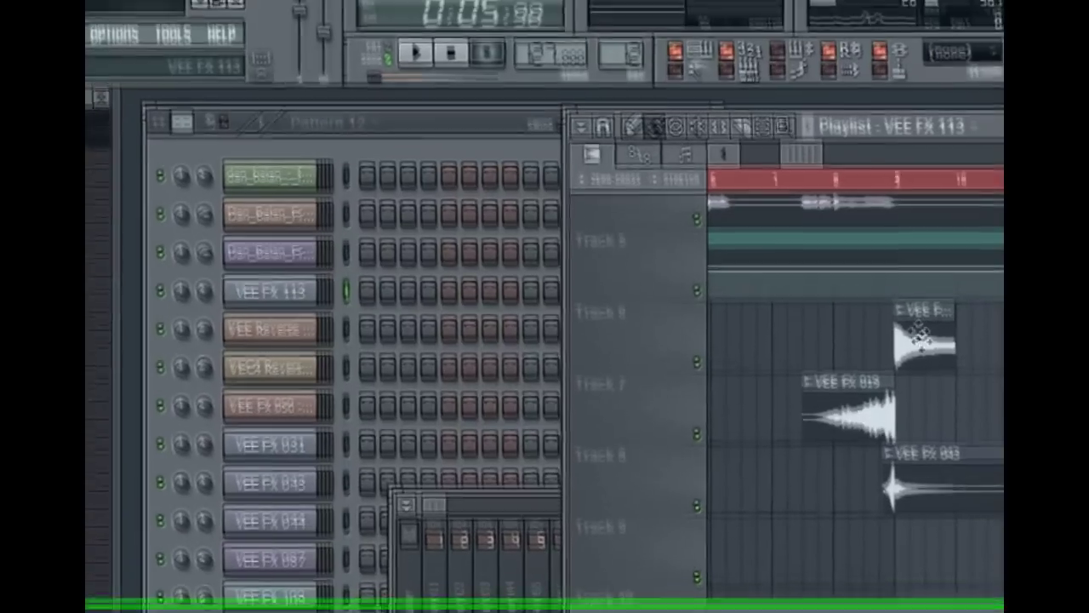
pyautogui.doubleClick(894, 121)
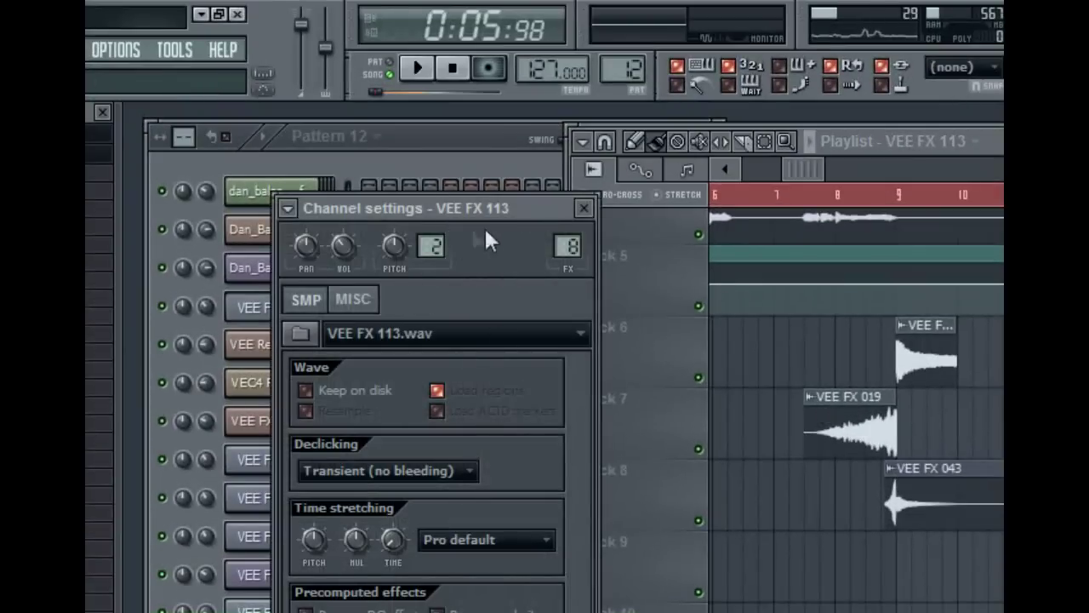
pyautogui.click(584, 207)
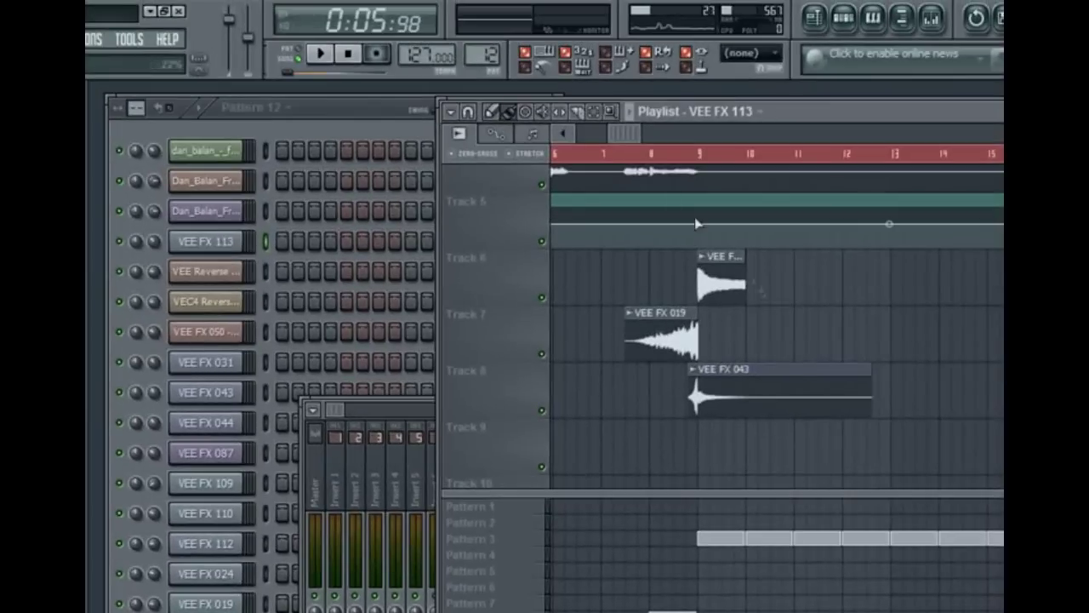
# - Look over the effect clips around bar 25 on Tracks 6 to 12 of the playlist
pyautogui.moveTo(628, 133); pyautogui.dragTo(723, 134)
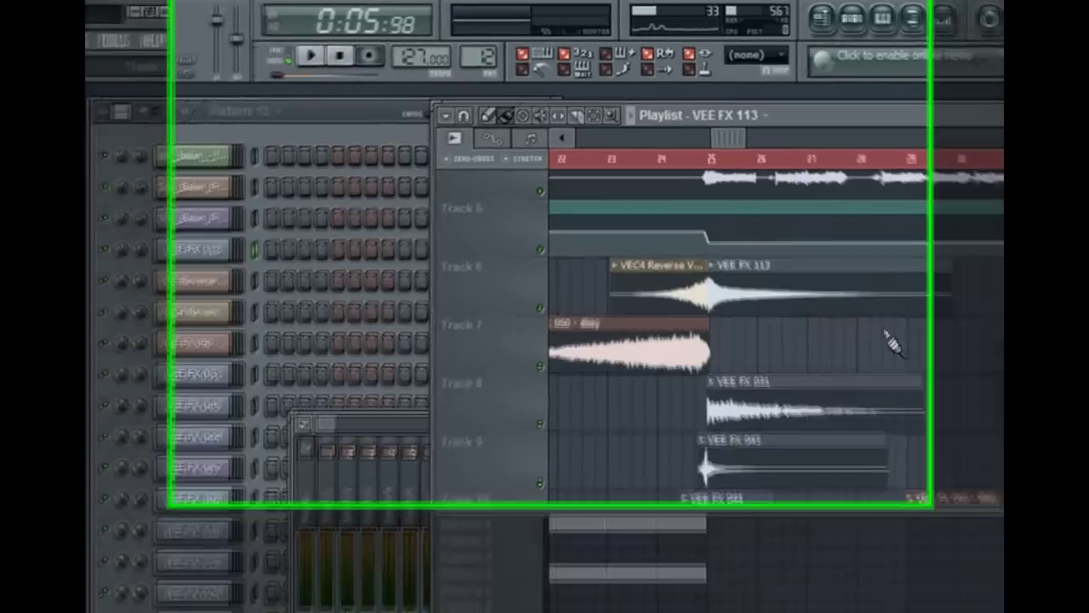
pyautogui.scroll(-2, 882, 321)
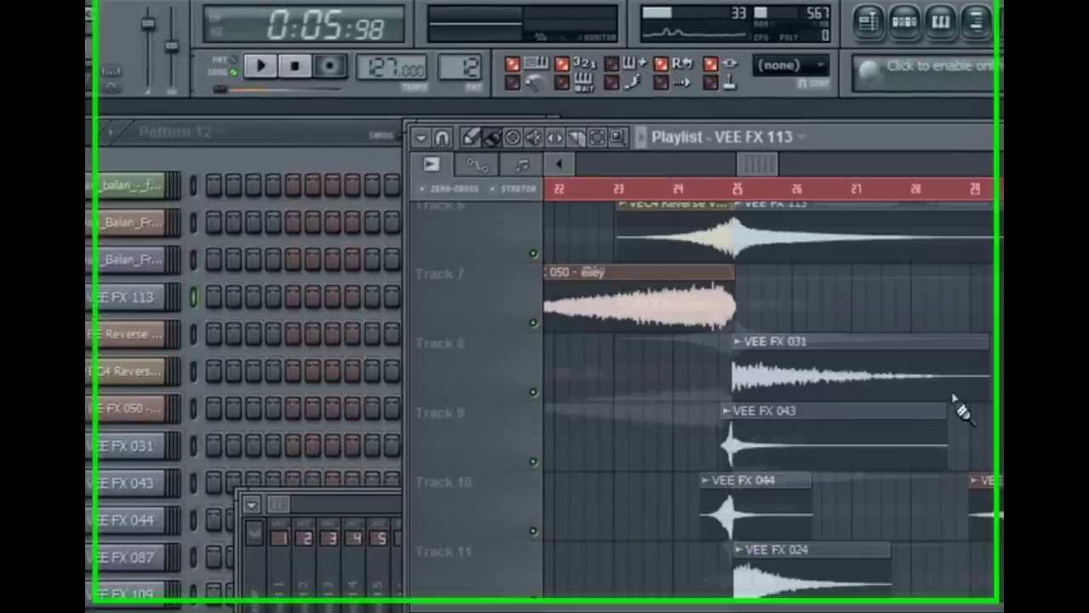
pyautogui.scroll(-3, 962, 409)
pyautogui.scroll(5, 927, 506)
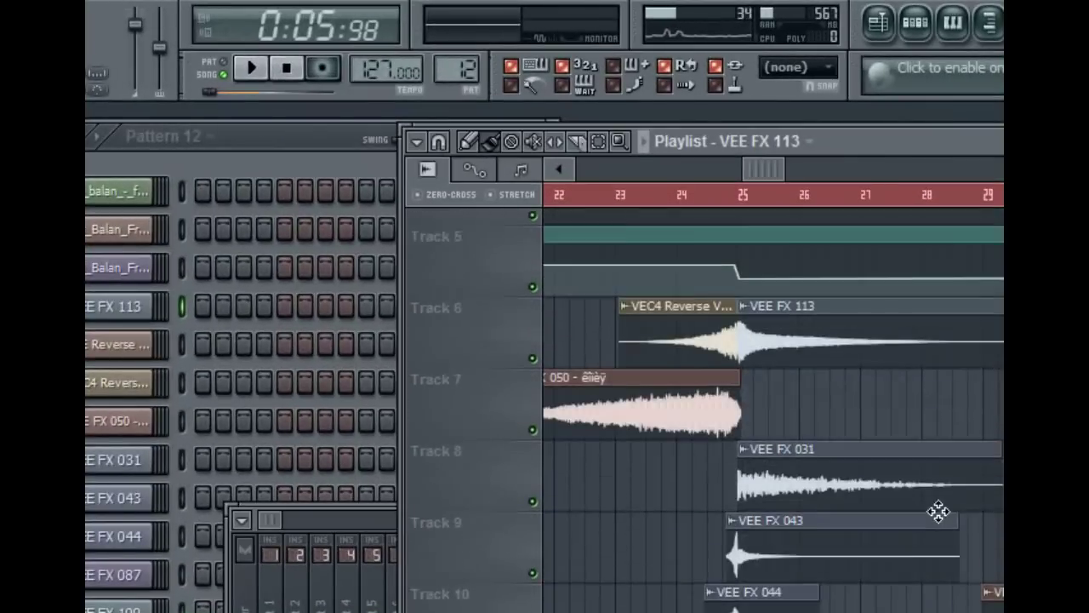
pyautogui.scroll(3, 891, 535)
pyautogui.scroll(-7, 902, 519)
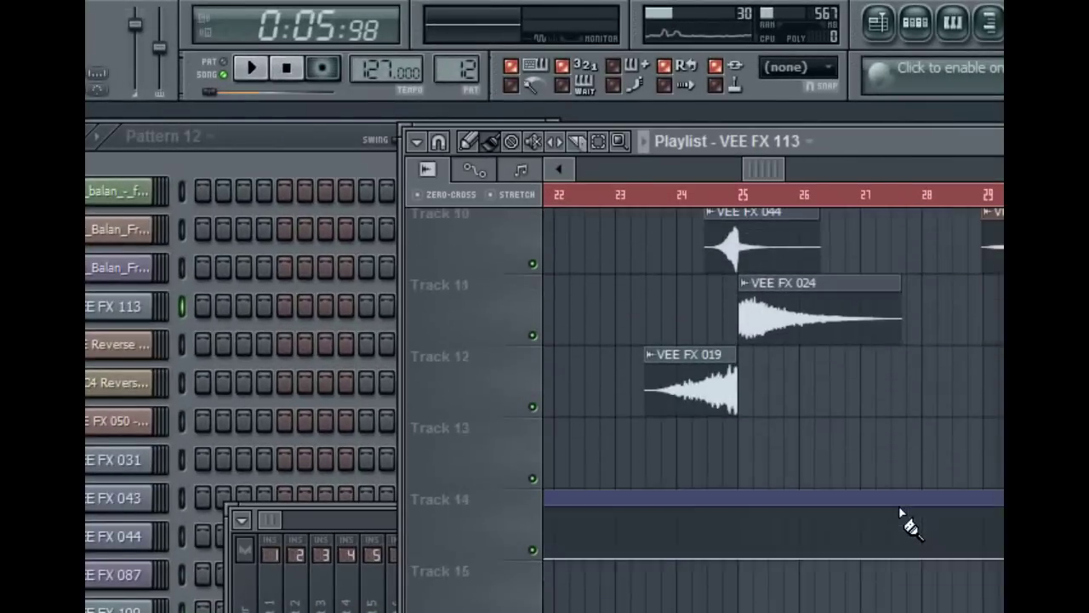
pyautogui.scroll(-2, 902, 514)
pyautogui.scroll(3, 919, 515)
pyautogui.scroll(3, 855, 281)
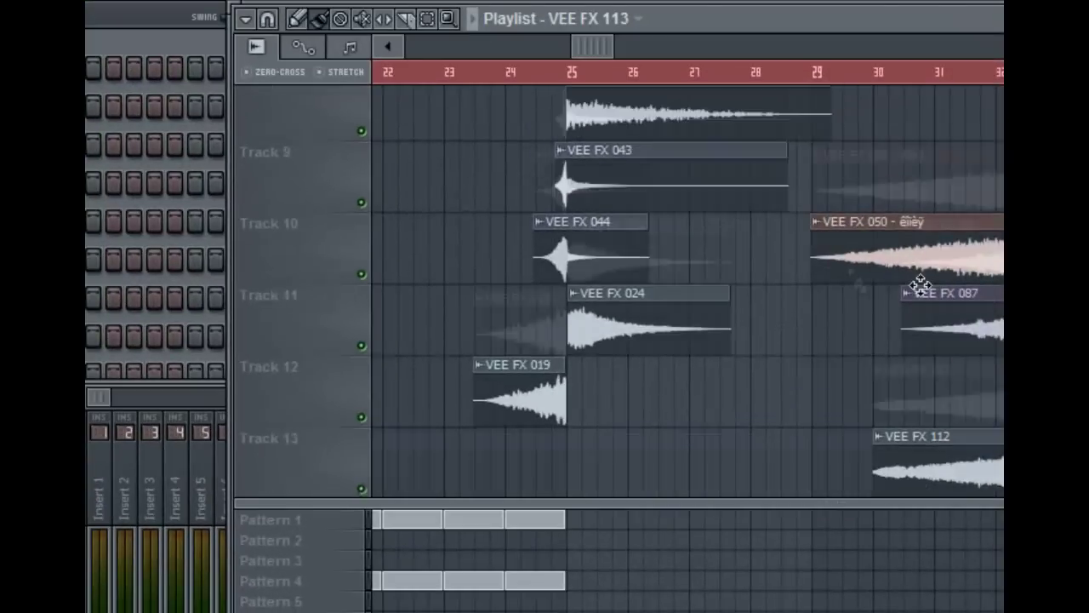
# - Inspect the channel settings of effect clips between bars 25 and 33, including VEE FX 024, VEE FX 112 and VEE FX 050
pyautogui.doubleClick(675, 337)
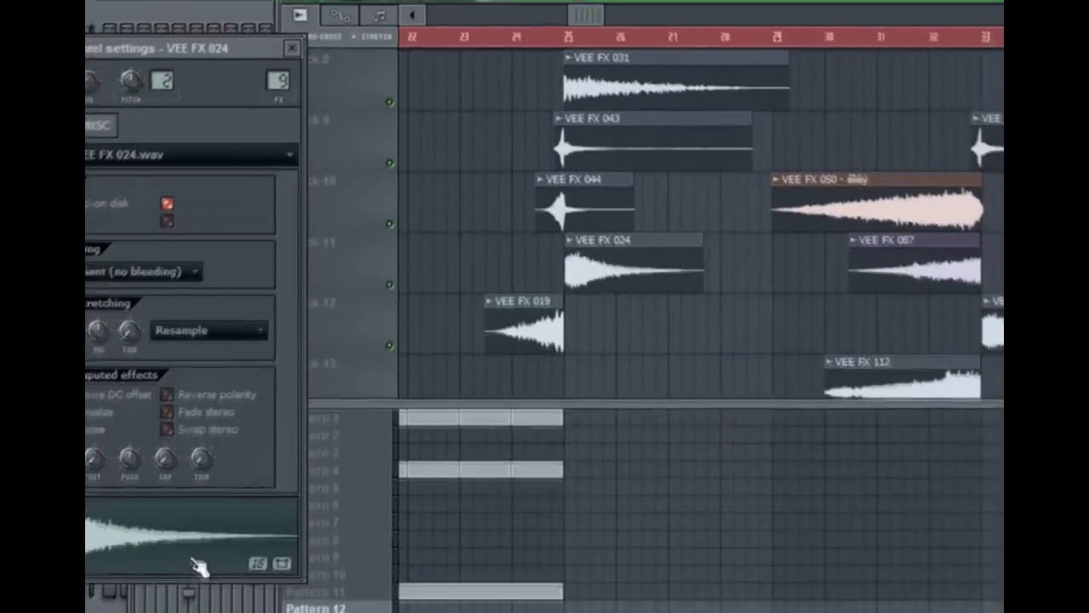
pyautogui.click(915, 205)
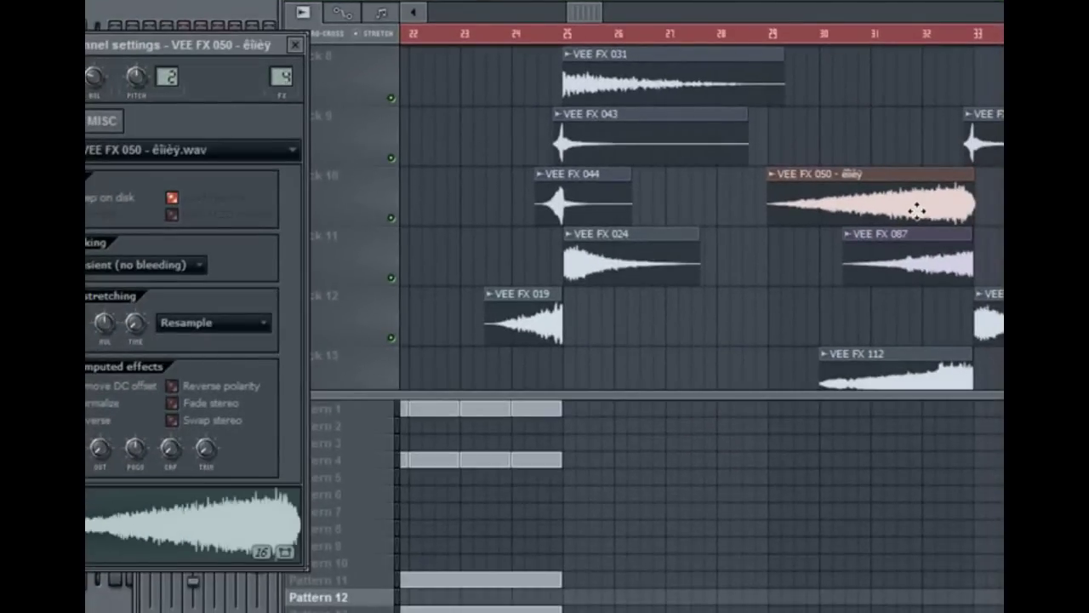
pyautogui.click(917, 232)
pyautogui.click(898, 377)
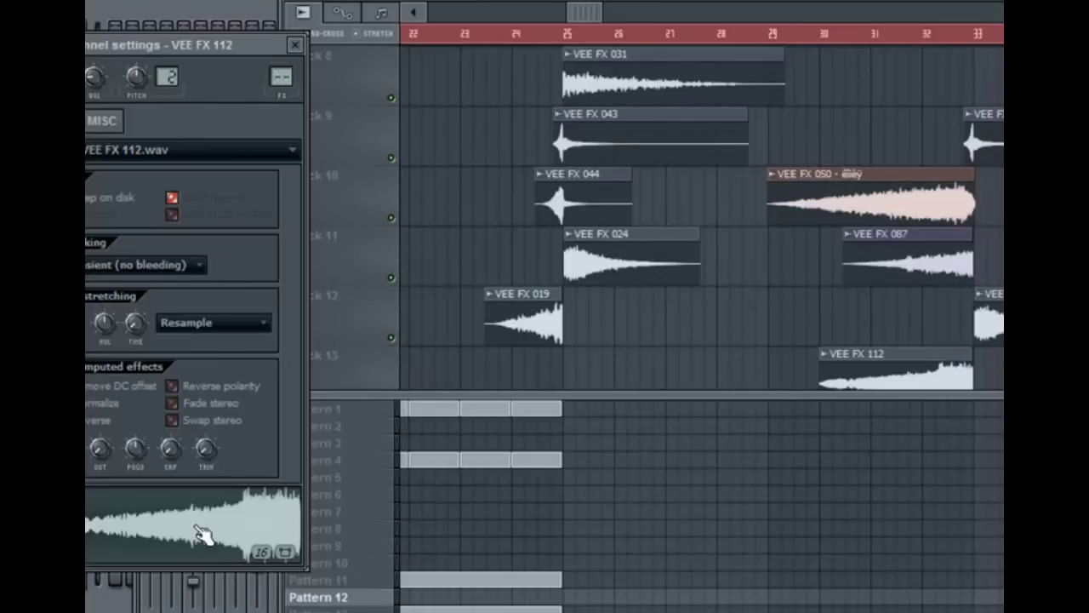
pyautogui.click(698, 87)
pyautogui.click(851, 205)
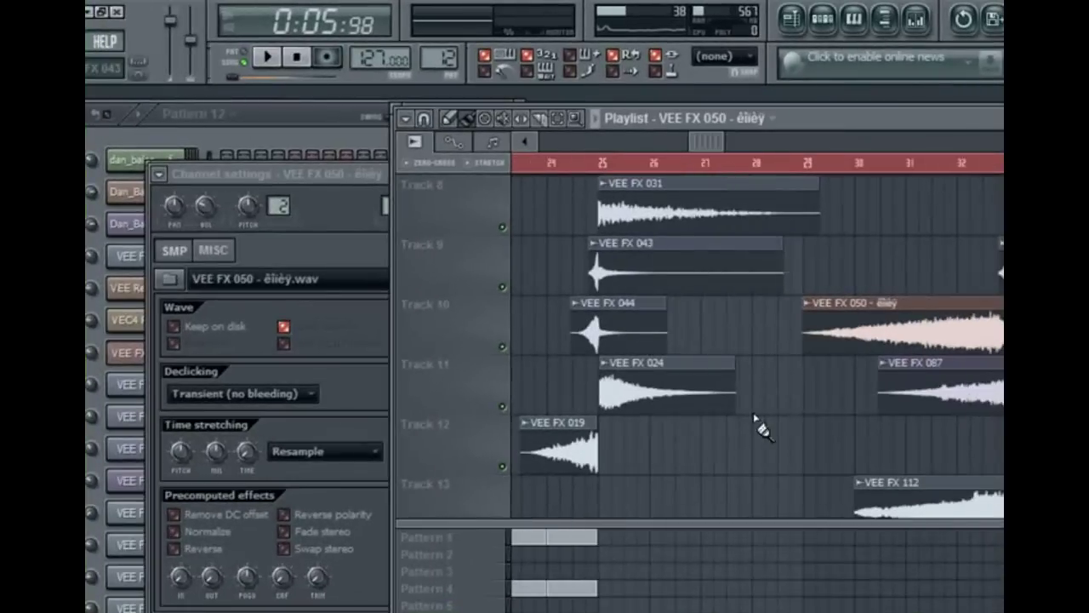
# - Look over the effect clips around bar 41 and play the song from just past bar 40 to hear them
pyautogui.moveTo(740, 524); pyautogui.dragTo(740, 499)
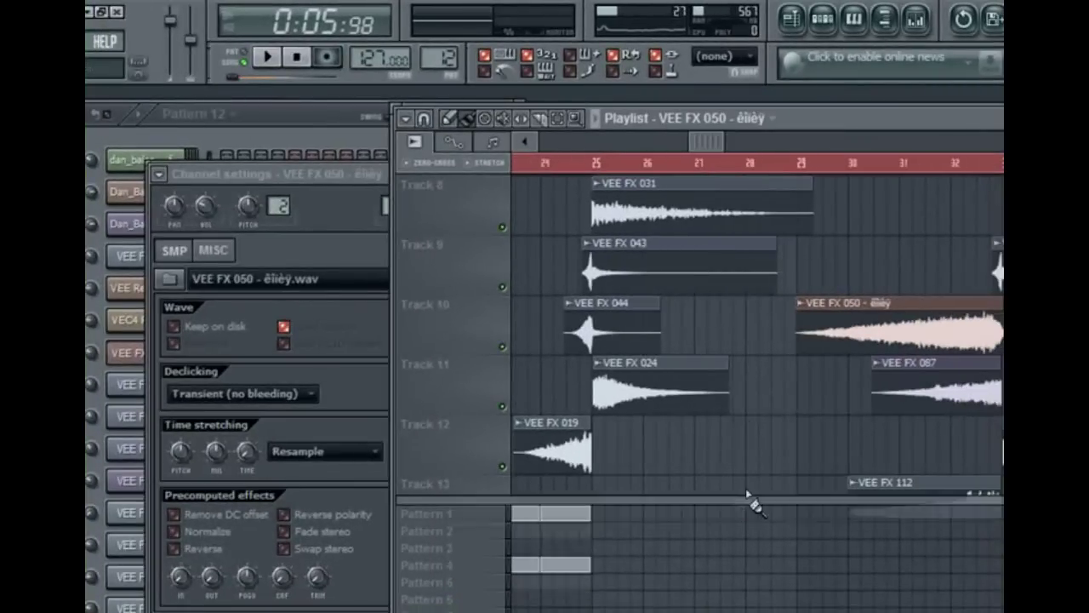
pyautogui.moveTo(711, 146); pyautogui.dragTo(800, 146)
pyautogui.scroll(-7, 749, 438)
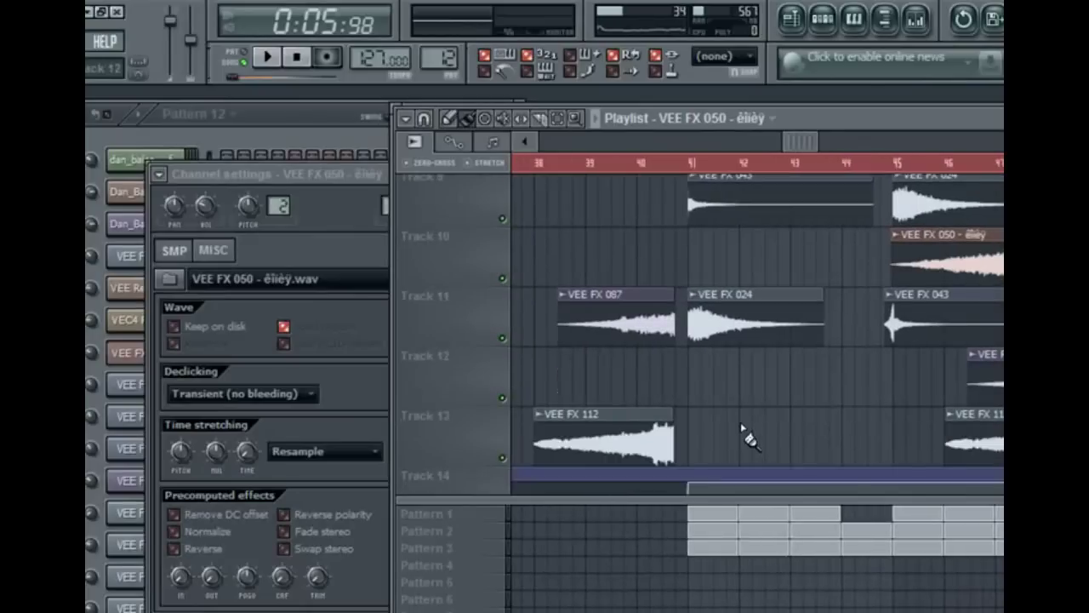
pyautogui.scroll(11, 740, 438)
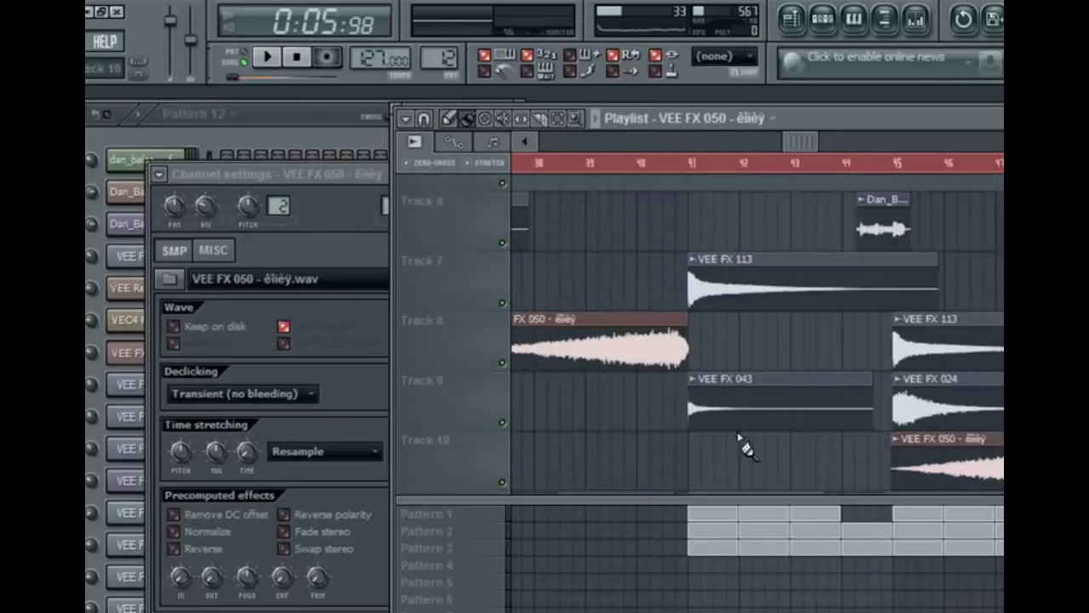
pyautogui.scroll(-1, 745, 434)
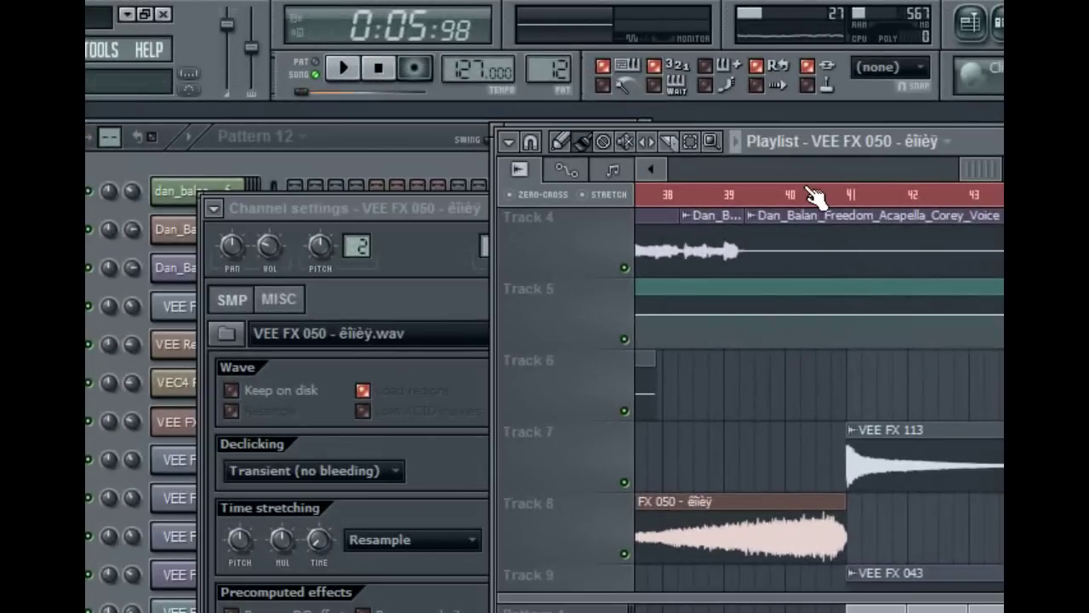
pyautogui.click(804, 196)
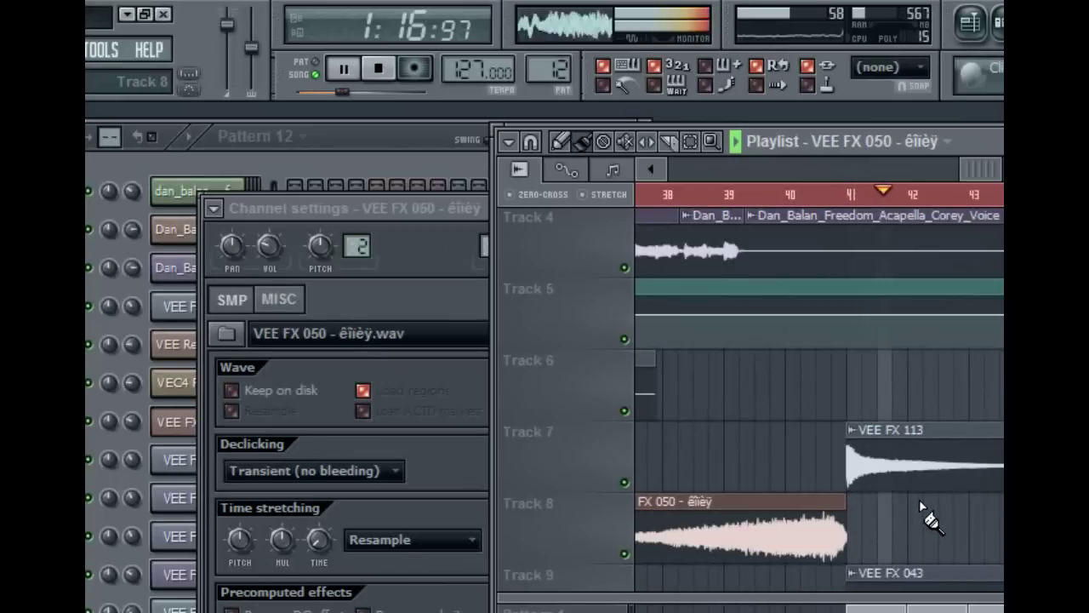
pyautogui.click(382, 68)
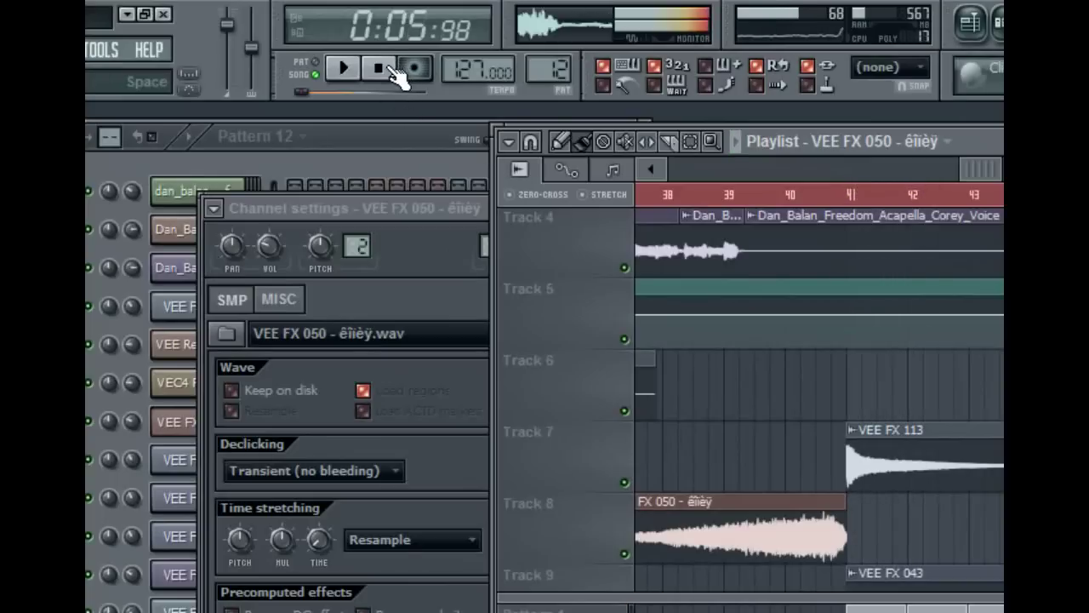
# - Slice the VEE FX 113 clip on Track 7 near bar 42 and delete the part after the cut
pyautogui.click(670, 143)
pyautogui.moveTo(905, 407); pyautogui.dragTo(921, 517)
pyautogui.click(562, 141)
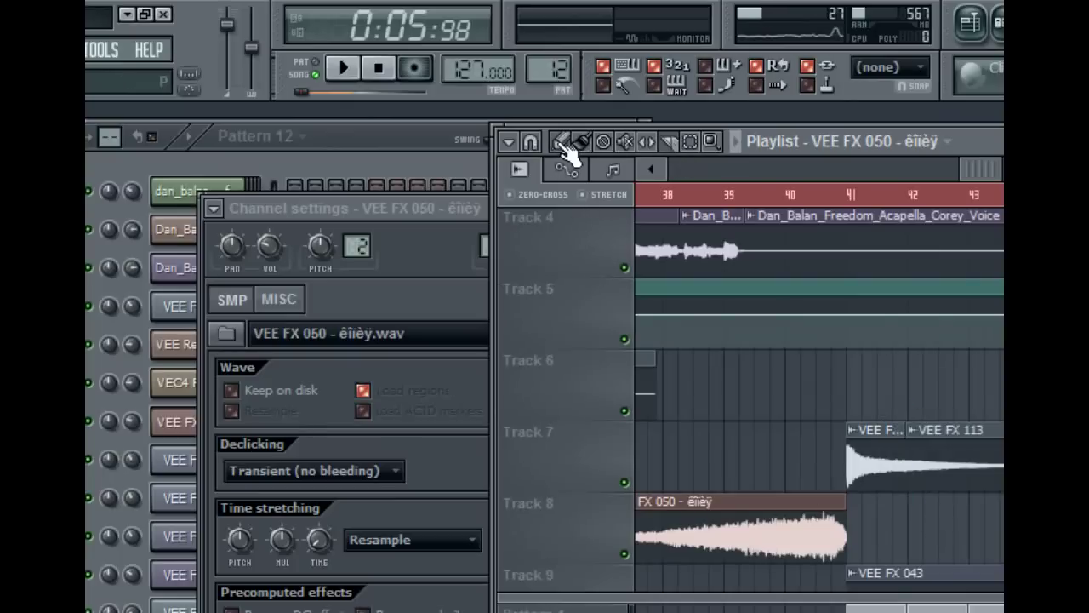
pyautogui.rightClick(960, 449)
# - Play the song from just past bar 40 to hear the shortened VEE FX 113 clip, and undo the deletion of its second part
pyautogui.click(806, 194)
pyautogui.press('space')
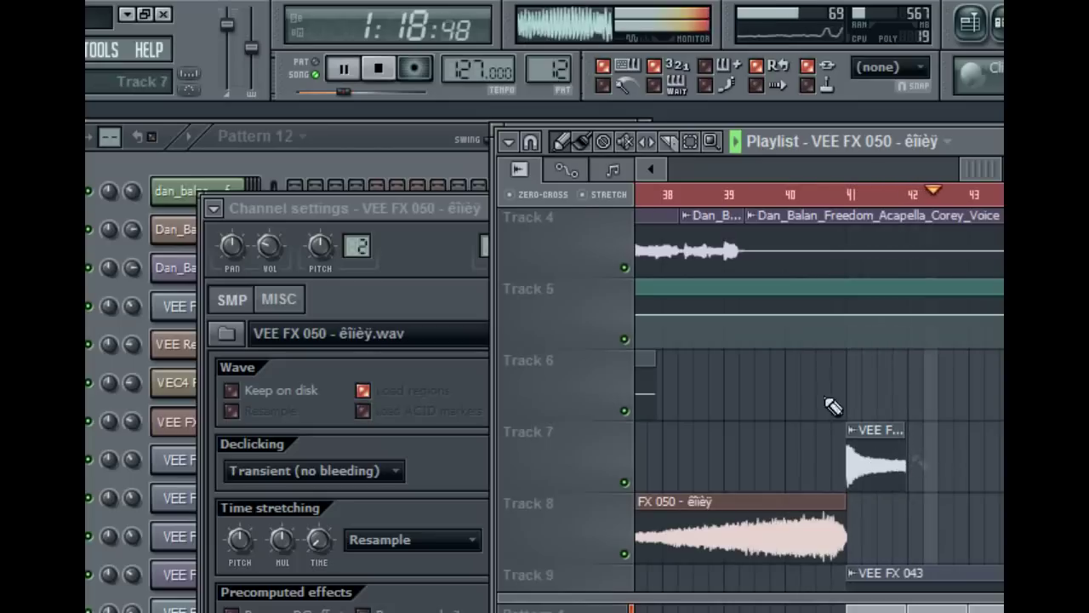
pyautogui.click(394, 71)
pyautogui.scroll(-5, 928, 445)
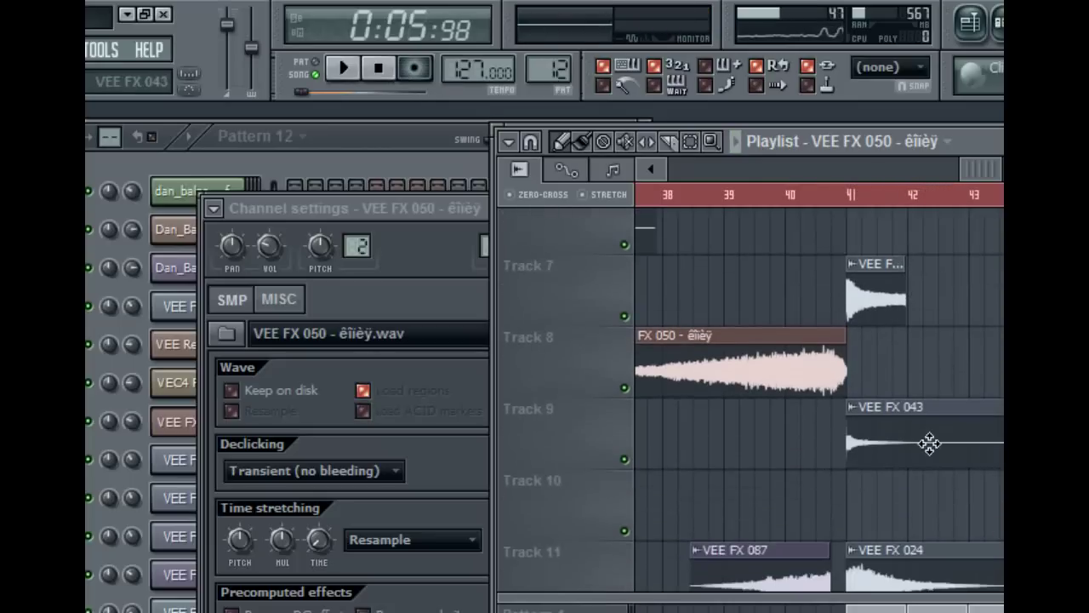
pyautogui.scroll(5, 951, 496)
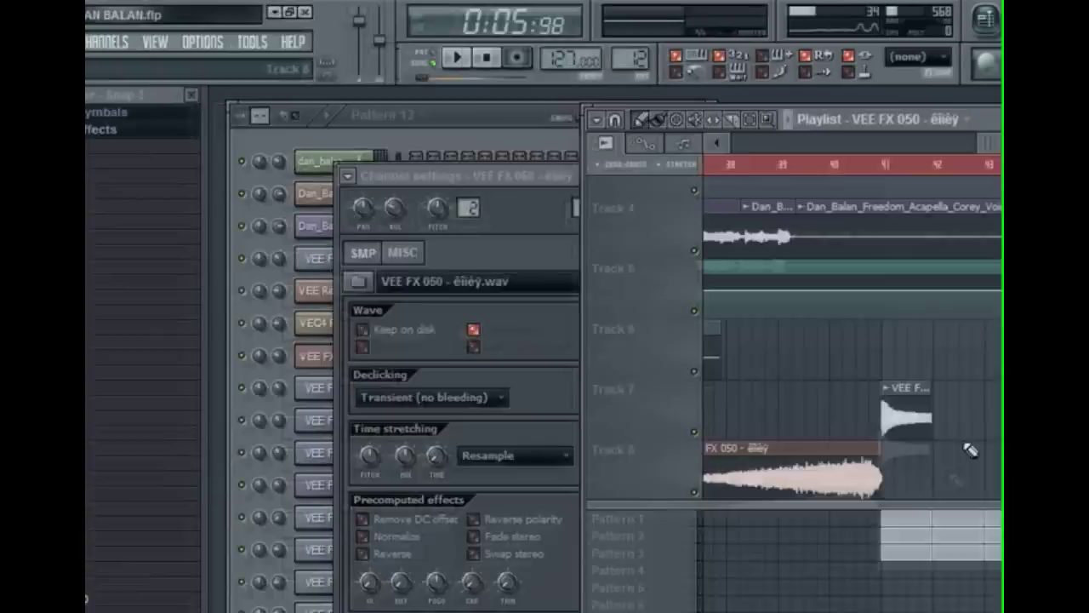
pyautogui.click(143, 38)
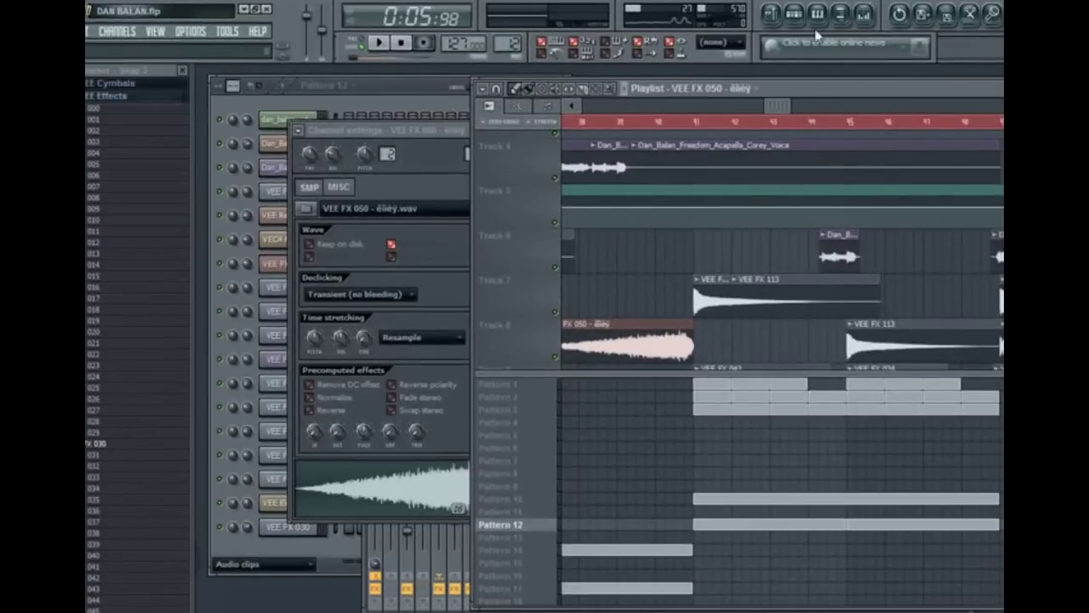
# - Look over the automation, loop and VEE FX 030 clips on Tracks 13 to 17 between bars 37 and 50
pyautogui.moveTo(787, 105)
pyautogui.mouseDown()
pyautogui.moveTo(823, 107)
pyautogui.moveTo(783, 109)
pyautogui.mouseUp()
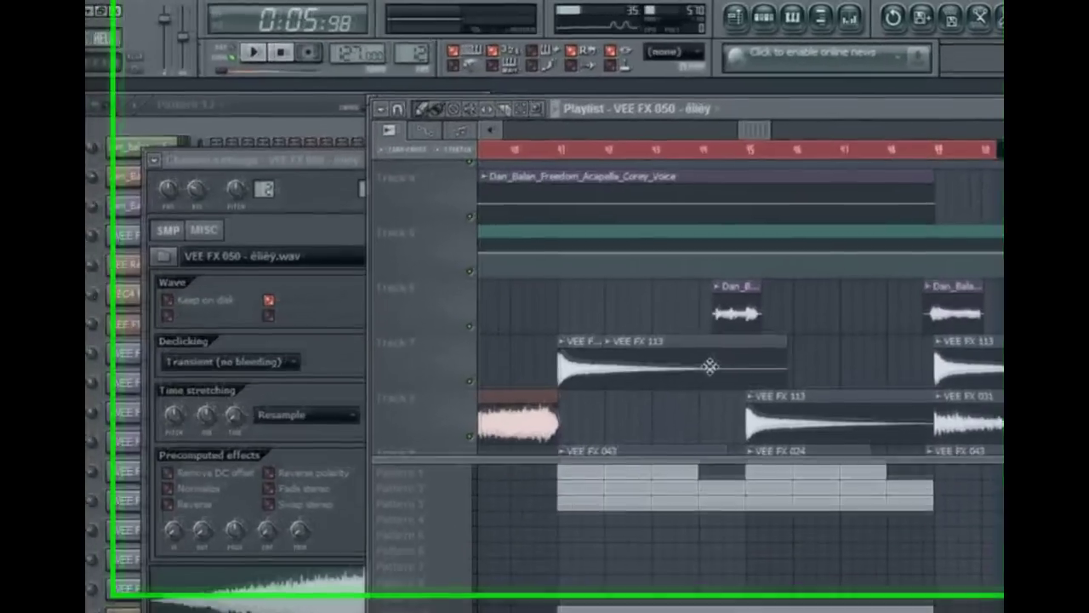
pyautogui.scroll(-9, 710, 367)
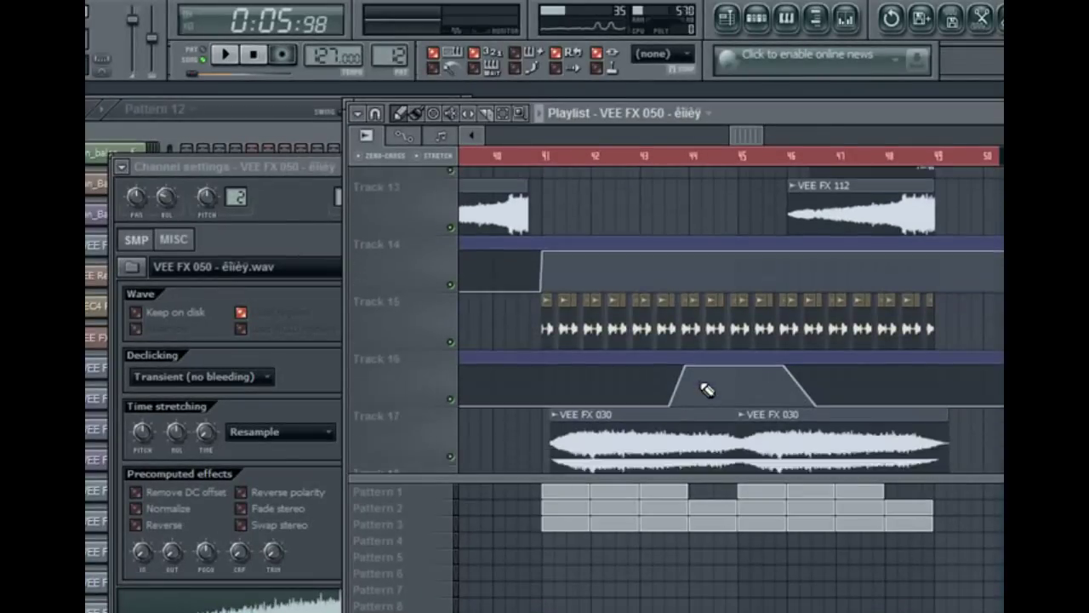
pyautogui.scroll(-3, 707, 389)
pyautogui.scroll(2, 595, 358)
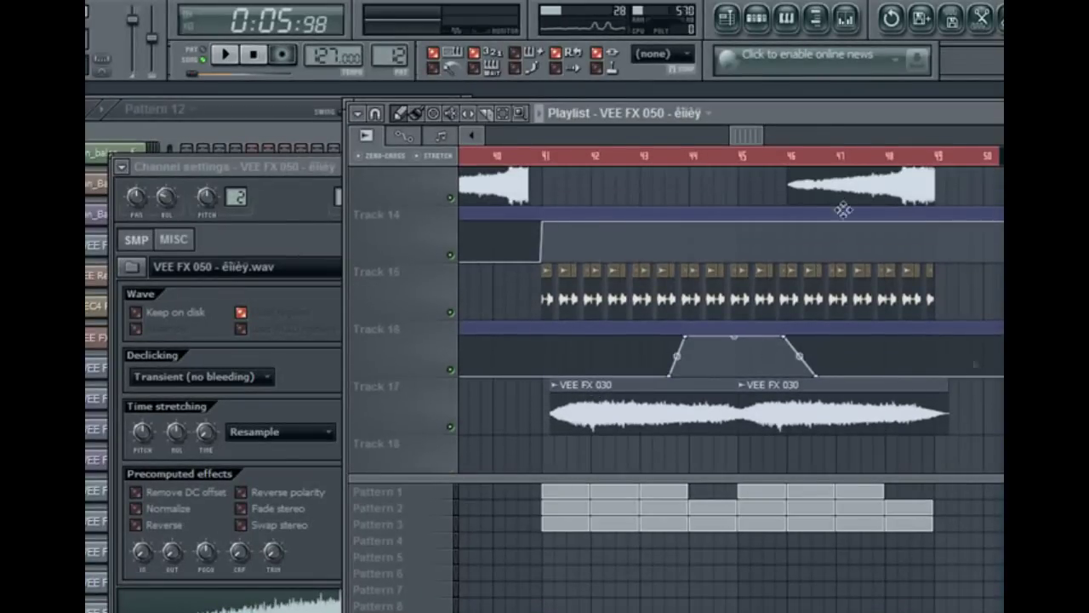
pyautogui.moveTo(750, 137); pyautogui.dragTo(735, 142)
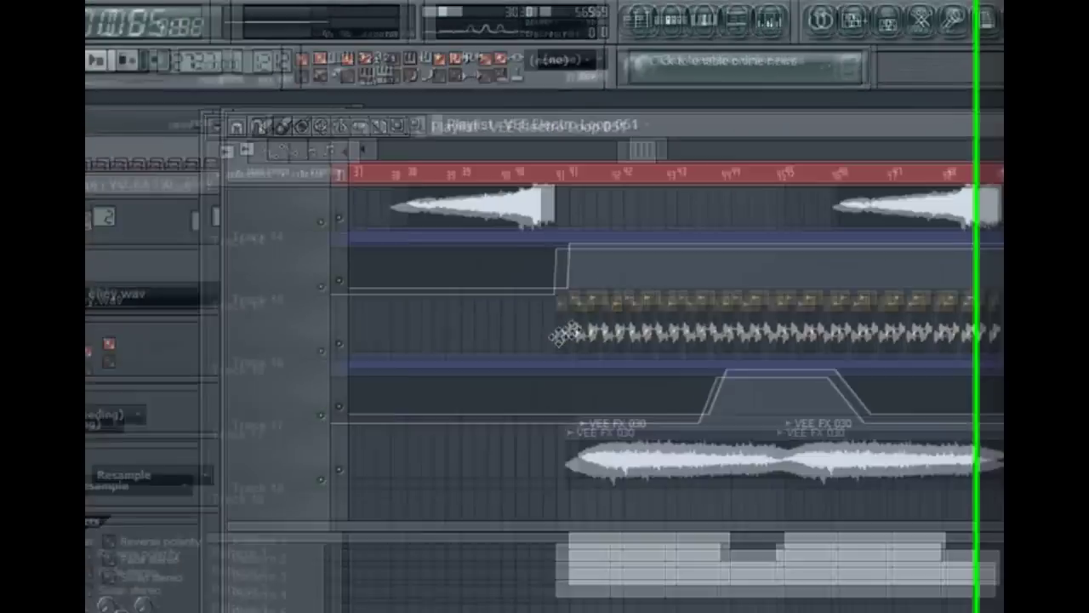
# - View the VEE Electro Loop 051 clip's channel settings, play the song from just before bar 41 and preview the loop's waveform
pyautogui.doubleClick(502, 374)
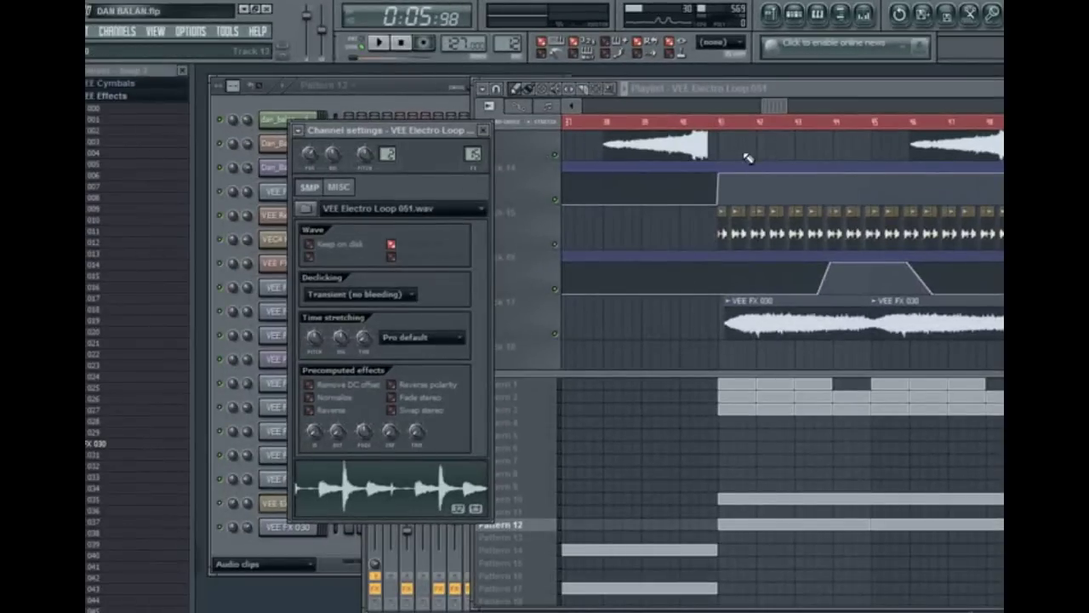
pyautogui.click(722, 129)
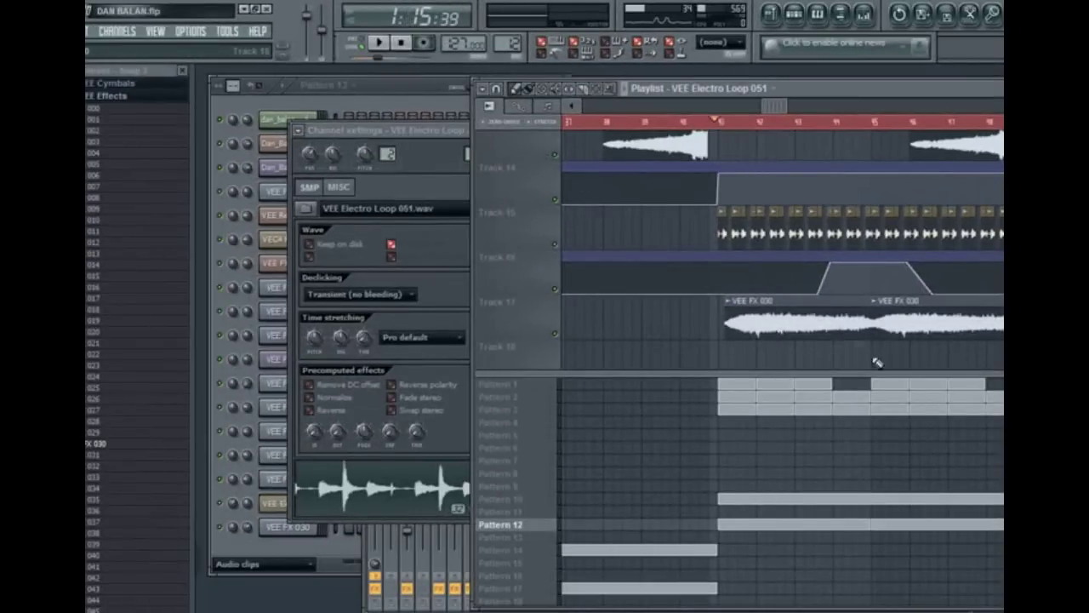
pyautogui.click(385, 48)
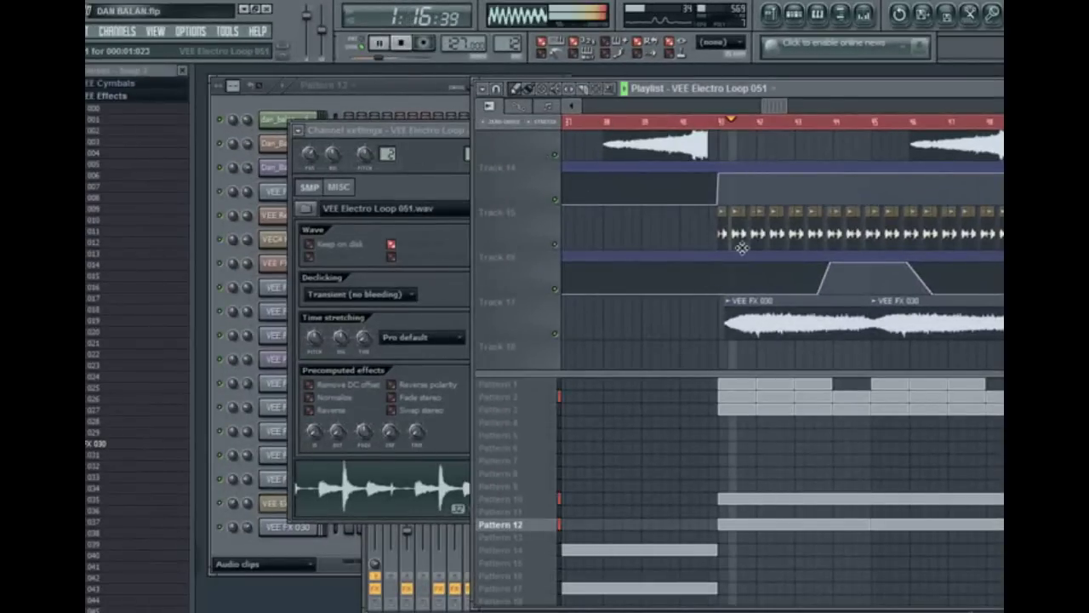
pyautogui.press('space')
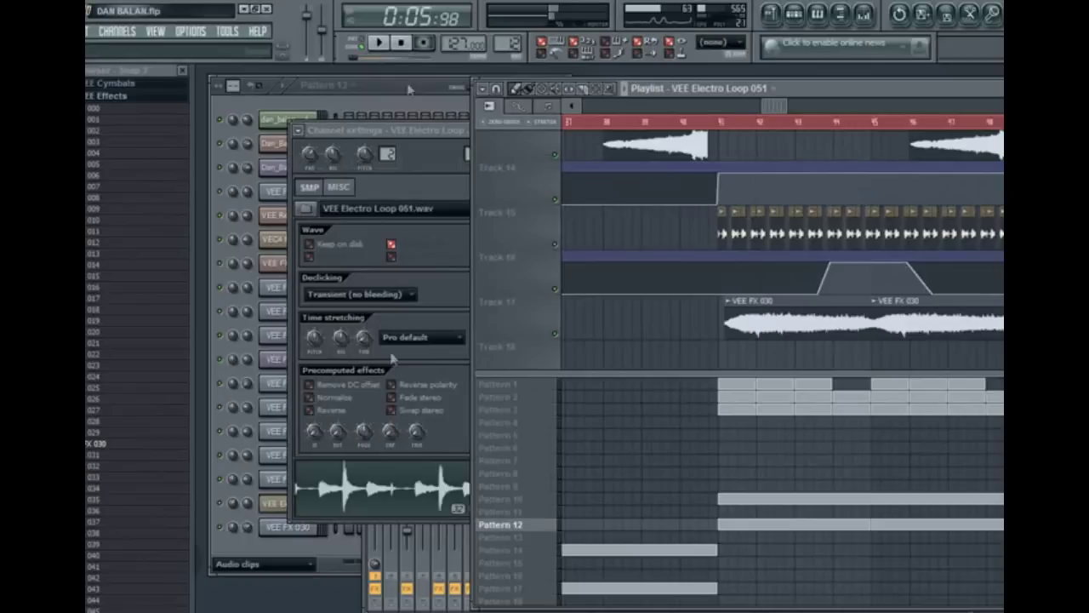
pyautogui.click(372, 493)
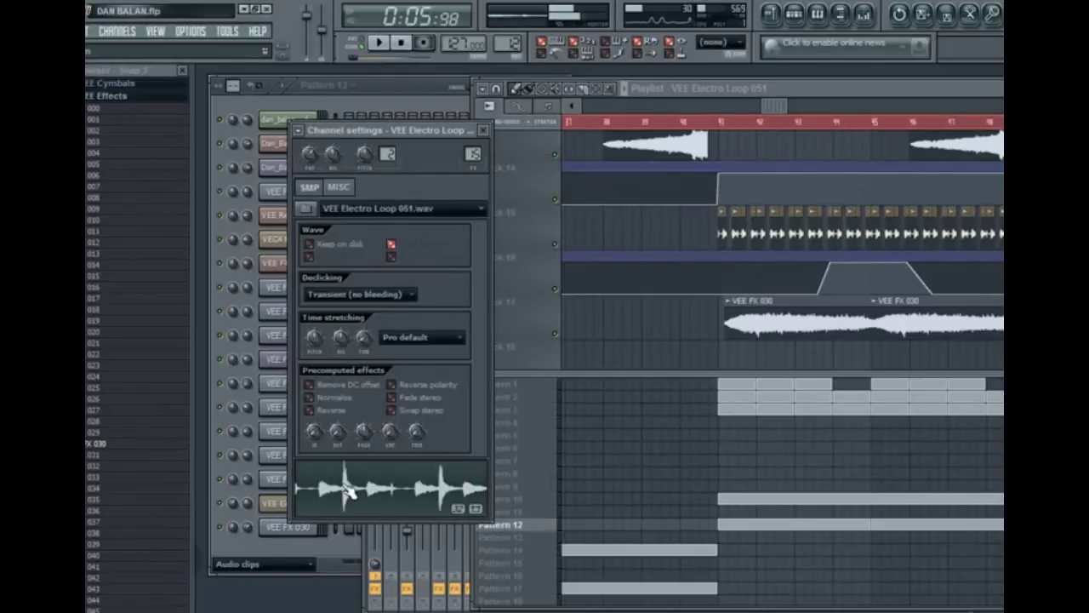
# - Preview the VEE Electro Loop 051 sample and play the song from just before bar 41 to hear its chopped clips on Track 15
pyautogui.click(350, 493)
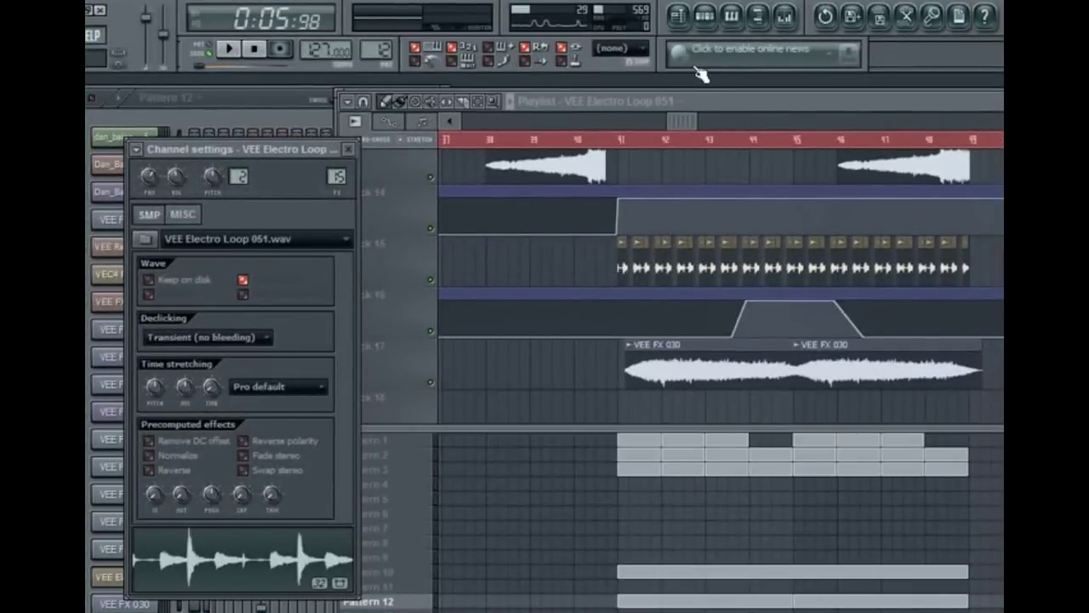
pyautogui.moveTo(698, 100); pyautogui.dragTo(456, 171)
pyautogui.scroll(3, 337, 162)
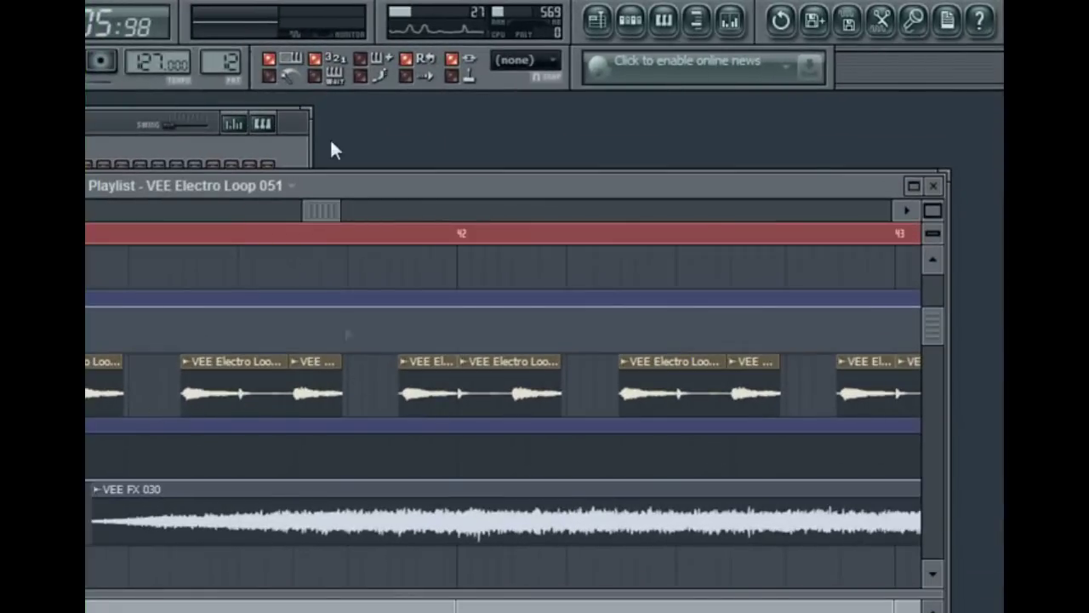
pyautogui.moveTo(327, 212); pyautogui.dragTo(320, 212)
pyautogui.click(366, 233)
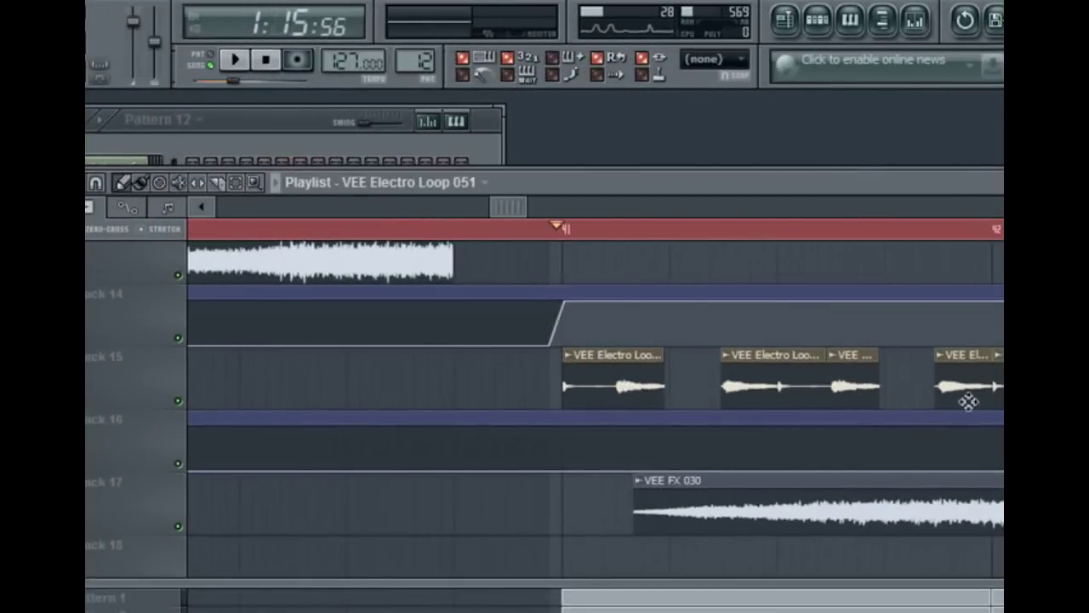
pyautogui.click(233, 60)
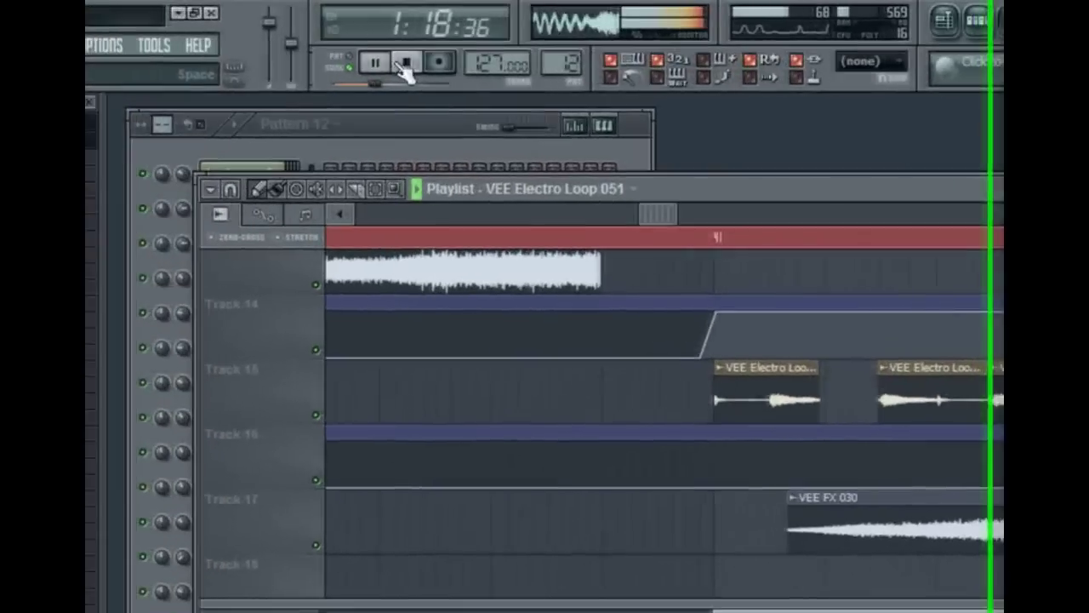
pyautogui.click(292, 61)
# - Move the Playlist to uncover the channel settings and look over Tracks 14 to 17 around bars 46 to 50 and near the song's start
pyautogui.moveTo(757, 195); pyautogui.dragTo(954, 176)
pyautogui.moveTo(878, 209); pyautogui.dragTo(918, 206)
pyautogui.scroll(-6, 918, 207)
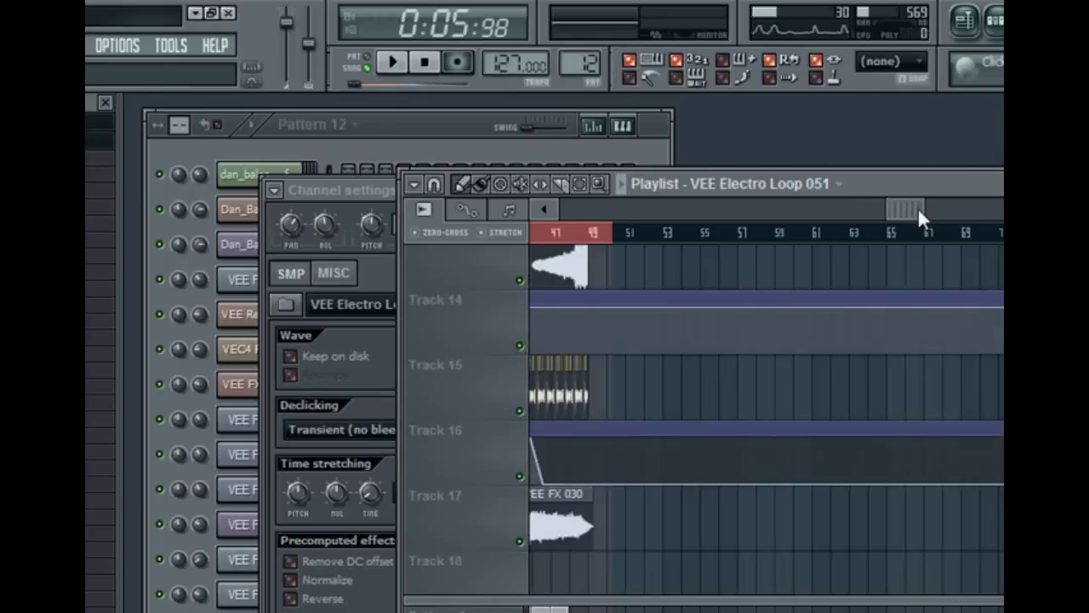
pyautogui.scroll(3, 917, 206)
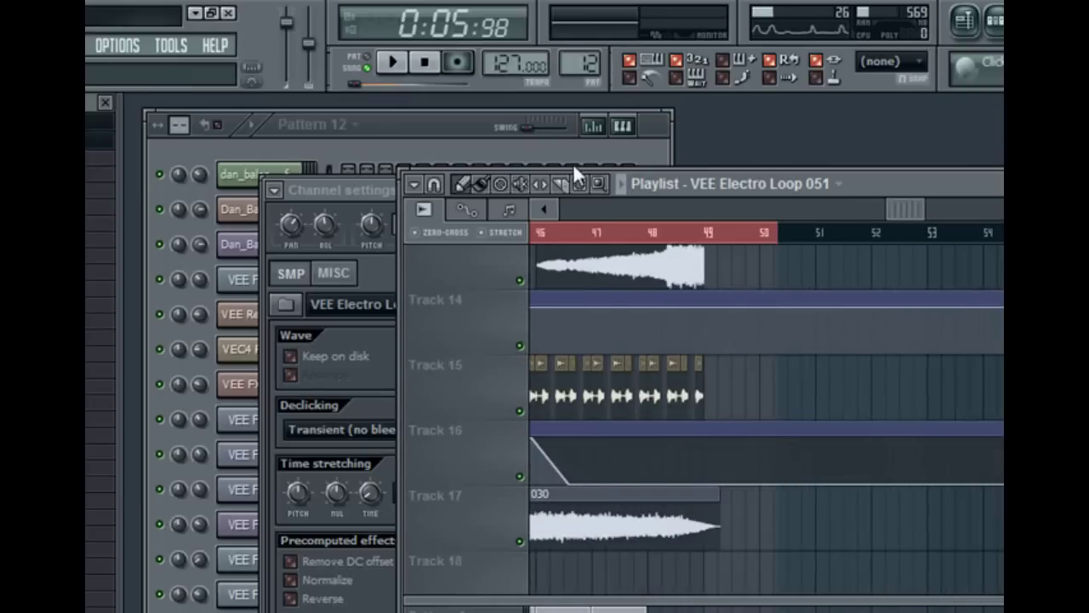
pyautogui.moveTo(913, 203); pyautogui.dragTo(596, 220)
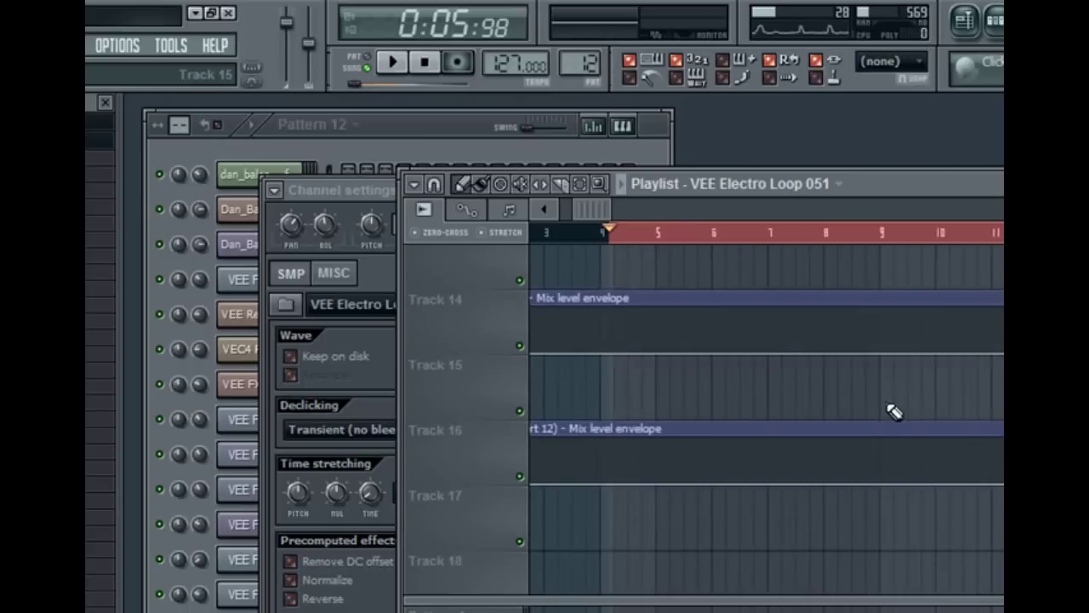